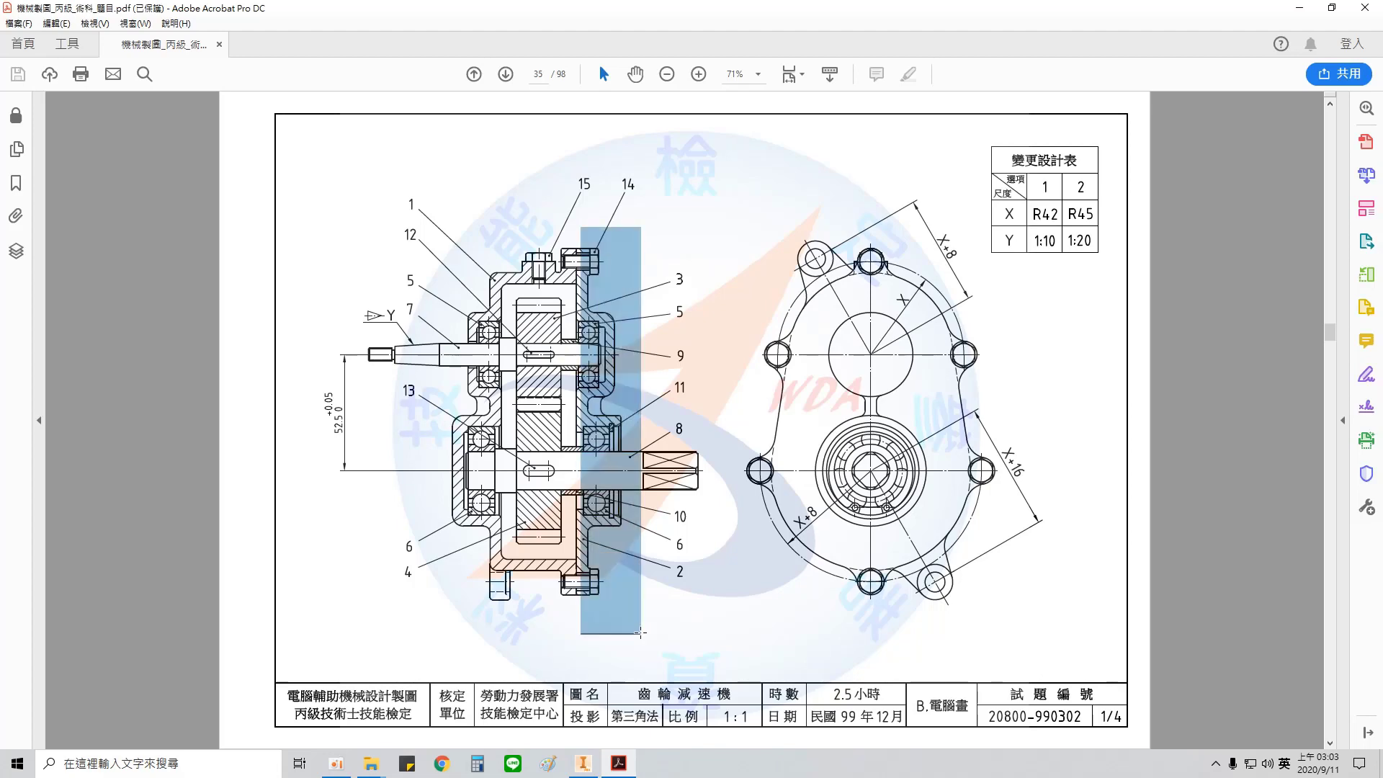
Step: Switch from the PDF drawing to Inventor and save the open part as a copy named 302-2.ipt
left_click_drag(732, 206, 1008, 625)
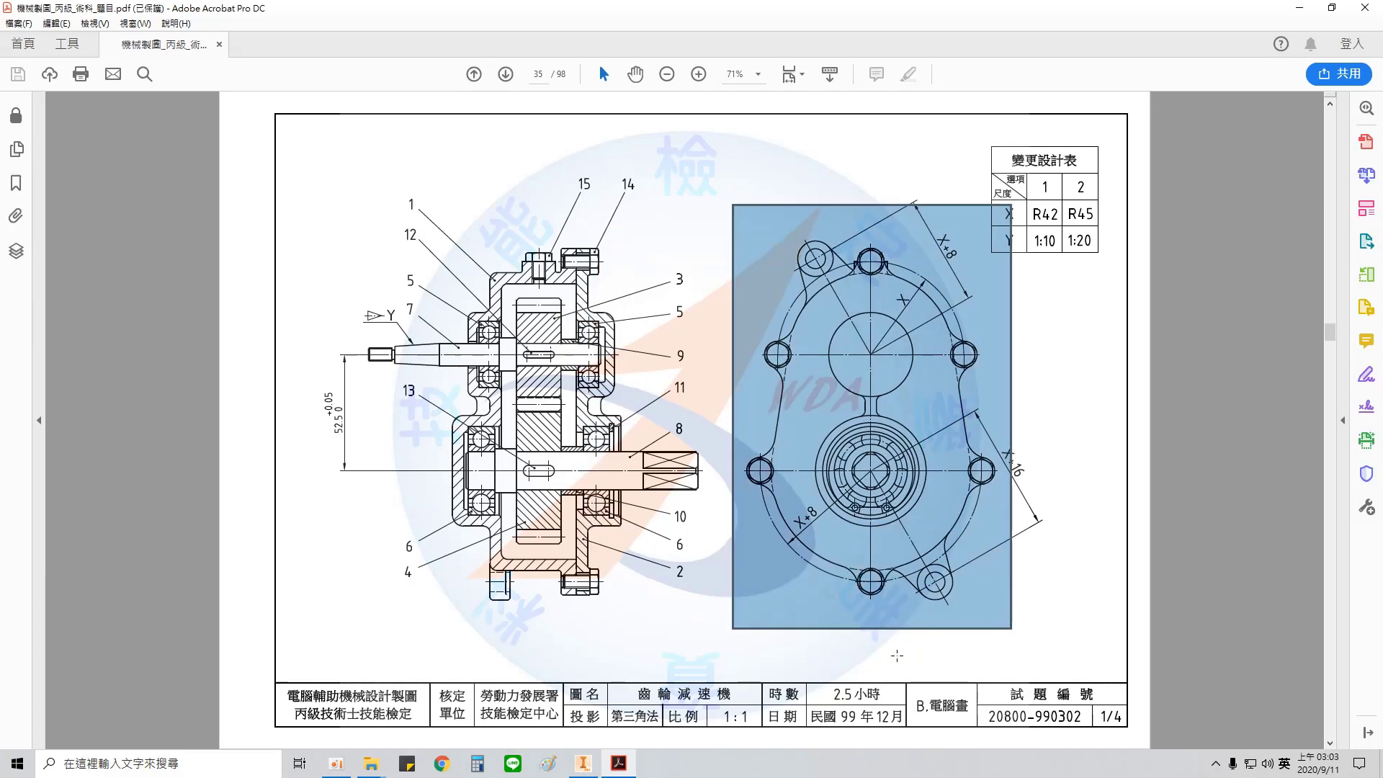
scroll(896, 655, "down", 2)
left_click(591, 765)
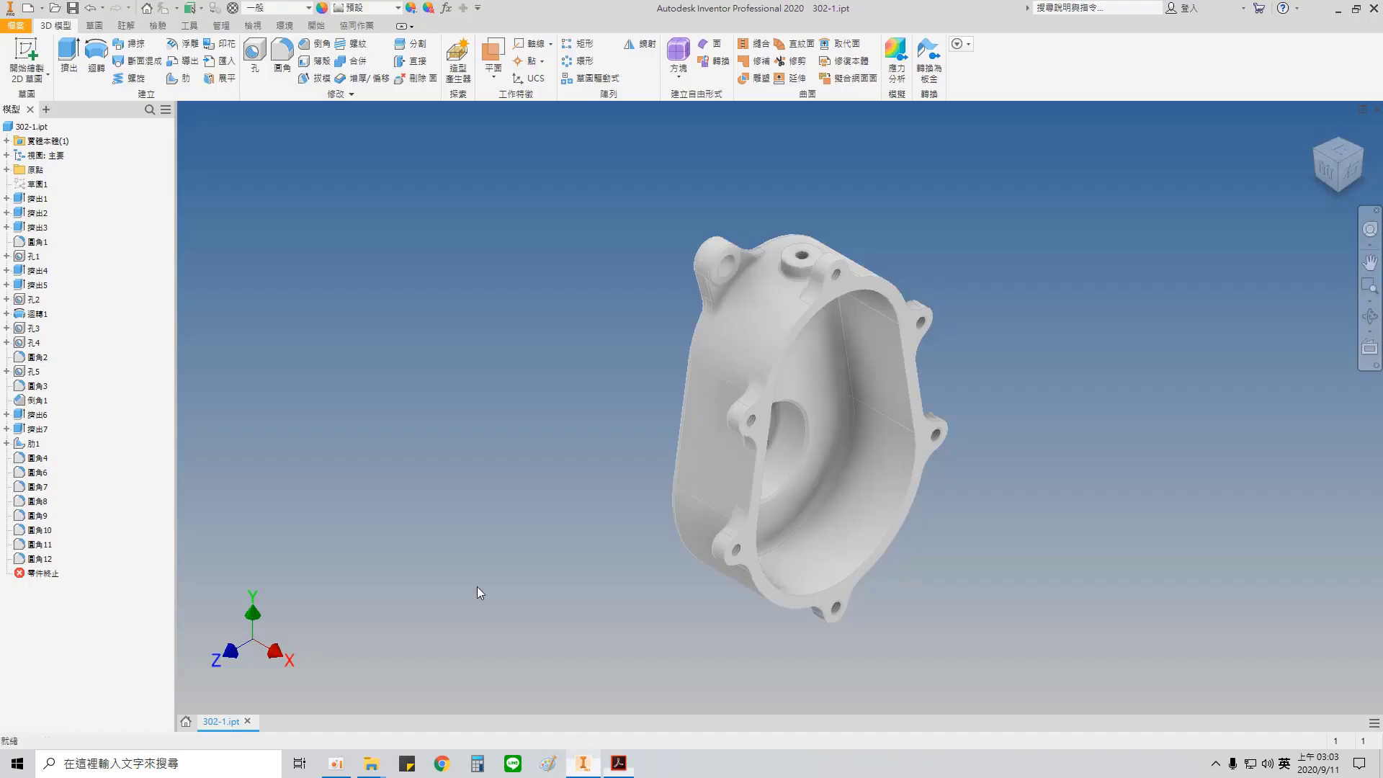
left_click(18, 26)
left_click(74, 180)
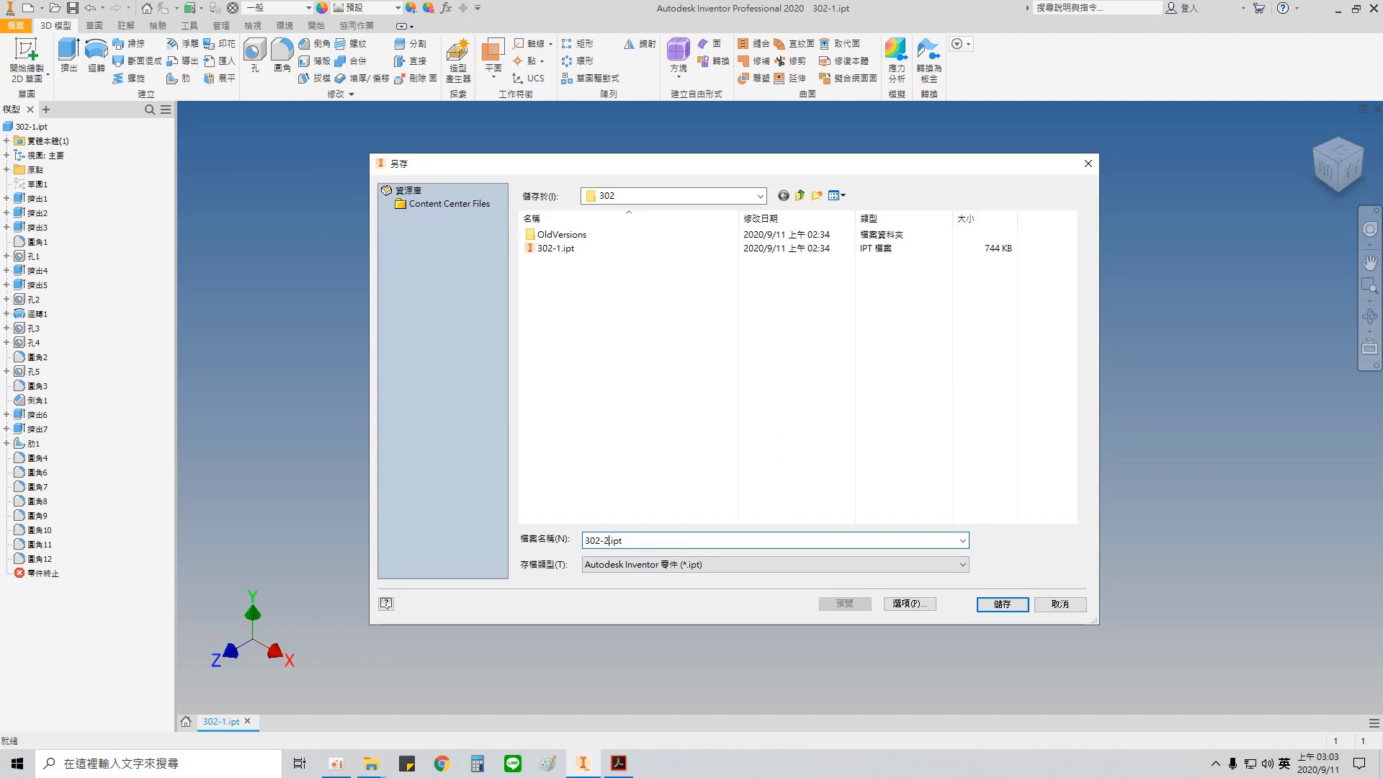
type("2")
key("Return")
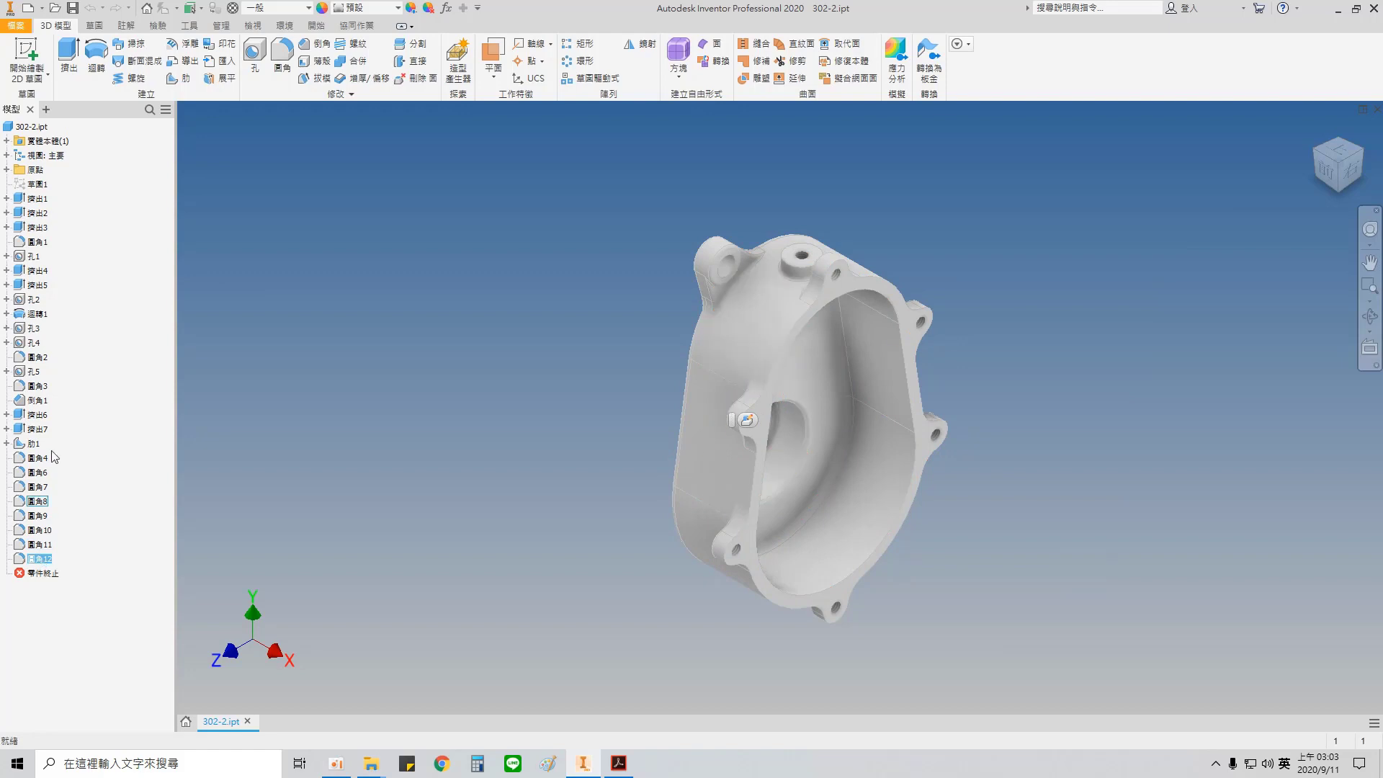
Step: Delete every feature after the first extrusion, including their consumed sketches and features
left_click(33, 215, "shift")
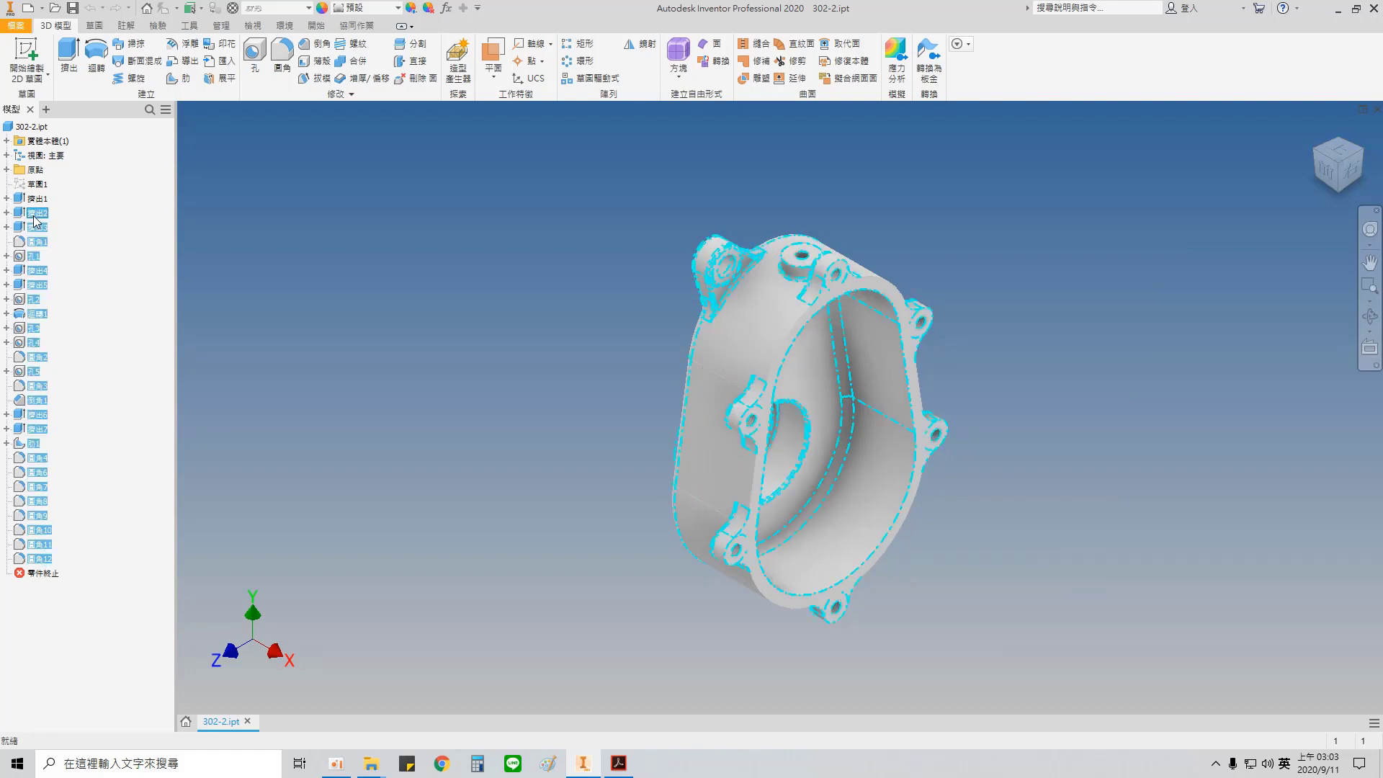
right_click(33, 214)
left_click(73, 242)
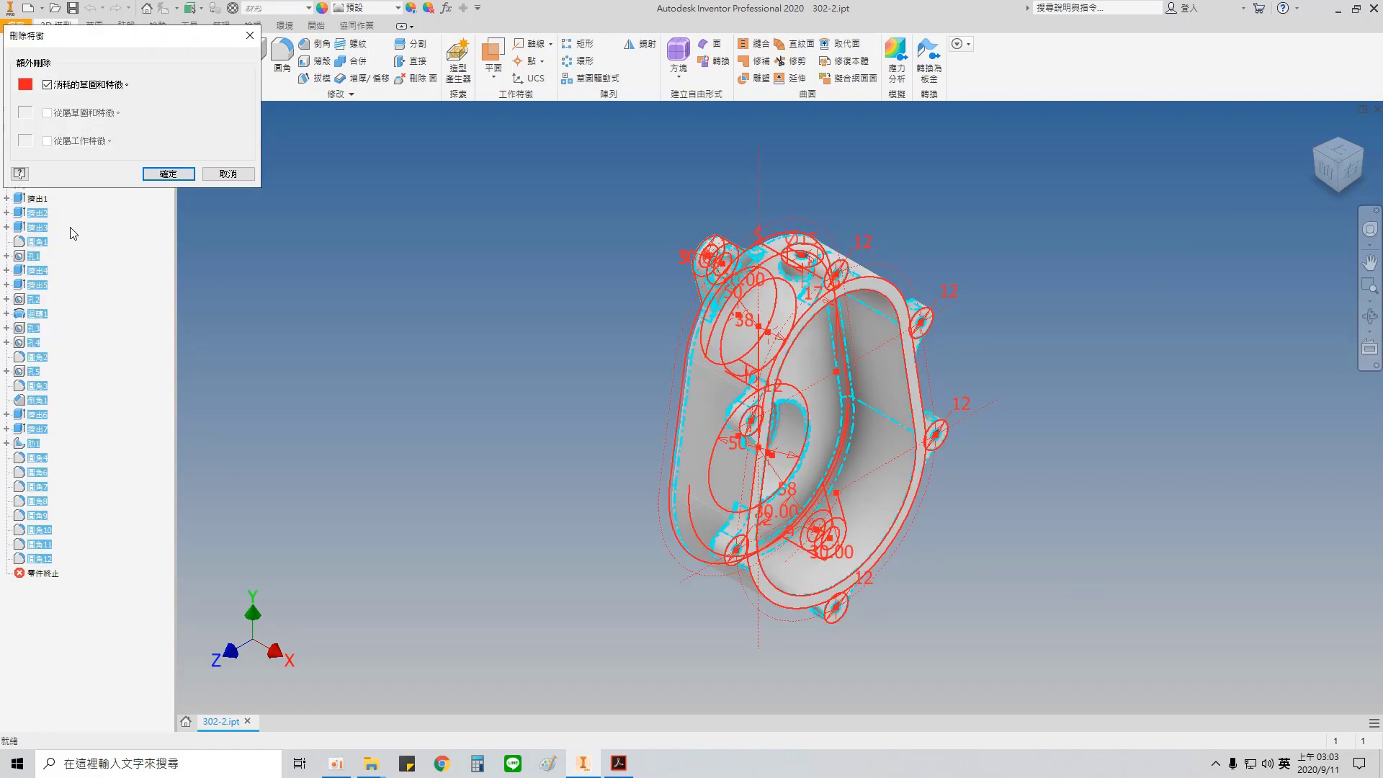
left_click(168, 175)
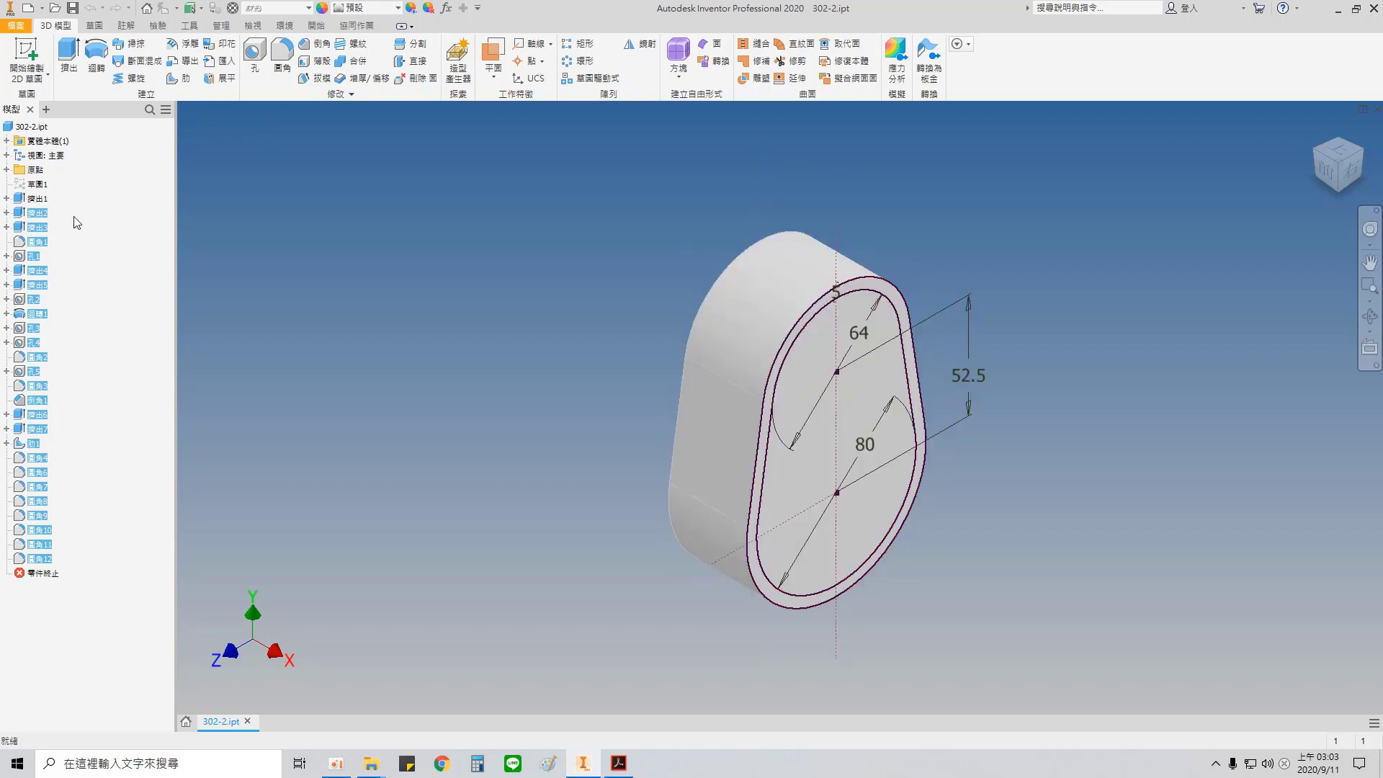
Step: Check the cover plate's thickness in the PDF drawing and set the base extrusion's distance to 5 mm
double_click(37, 200)
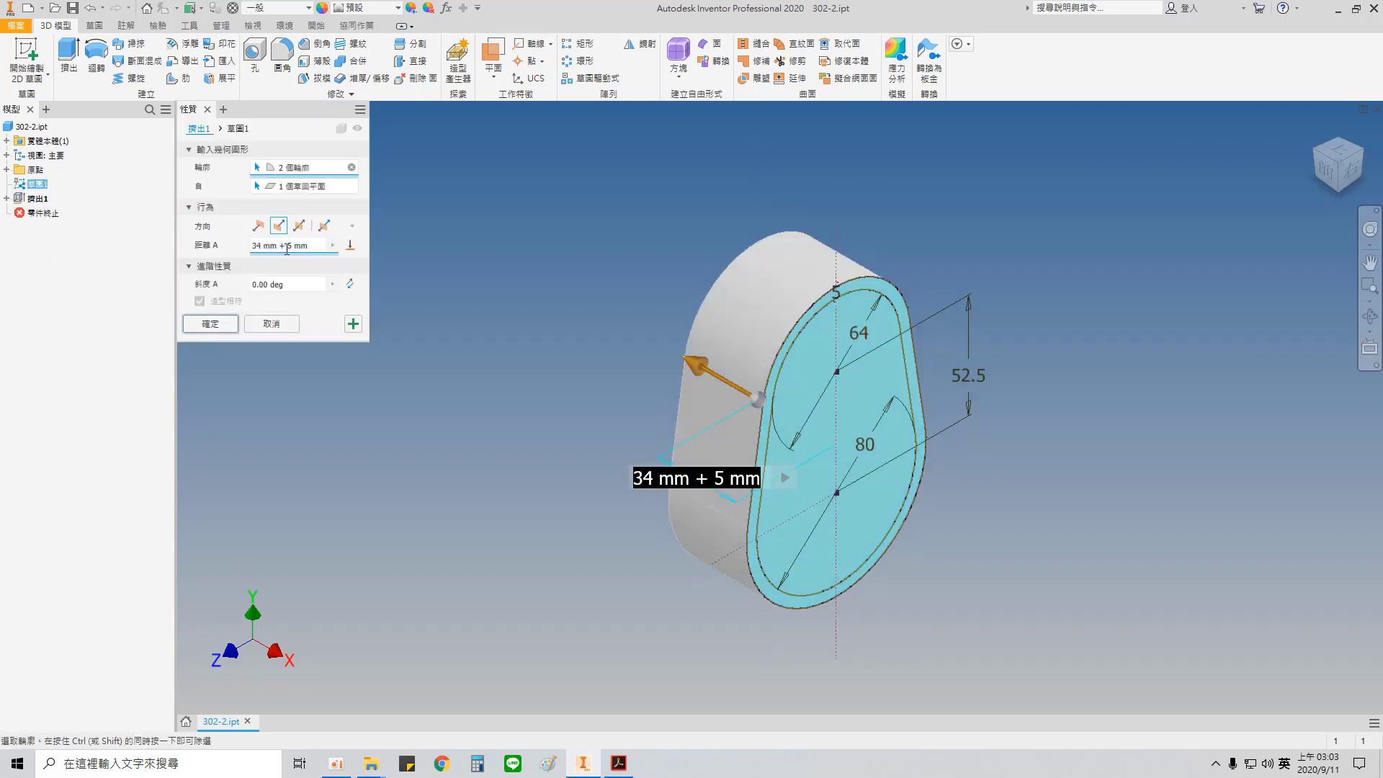
left_click(617, 763)
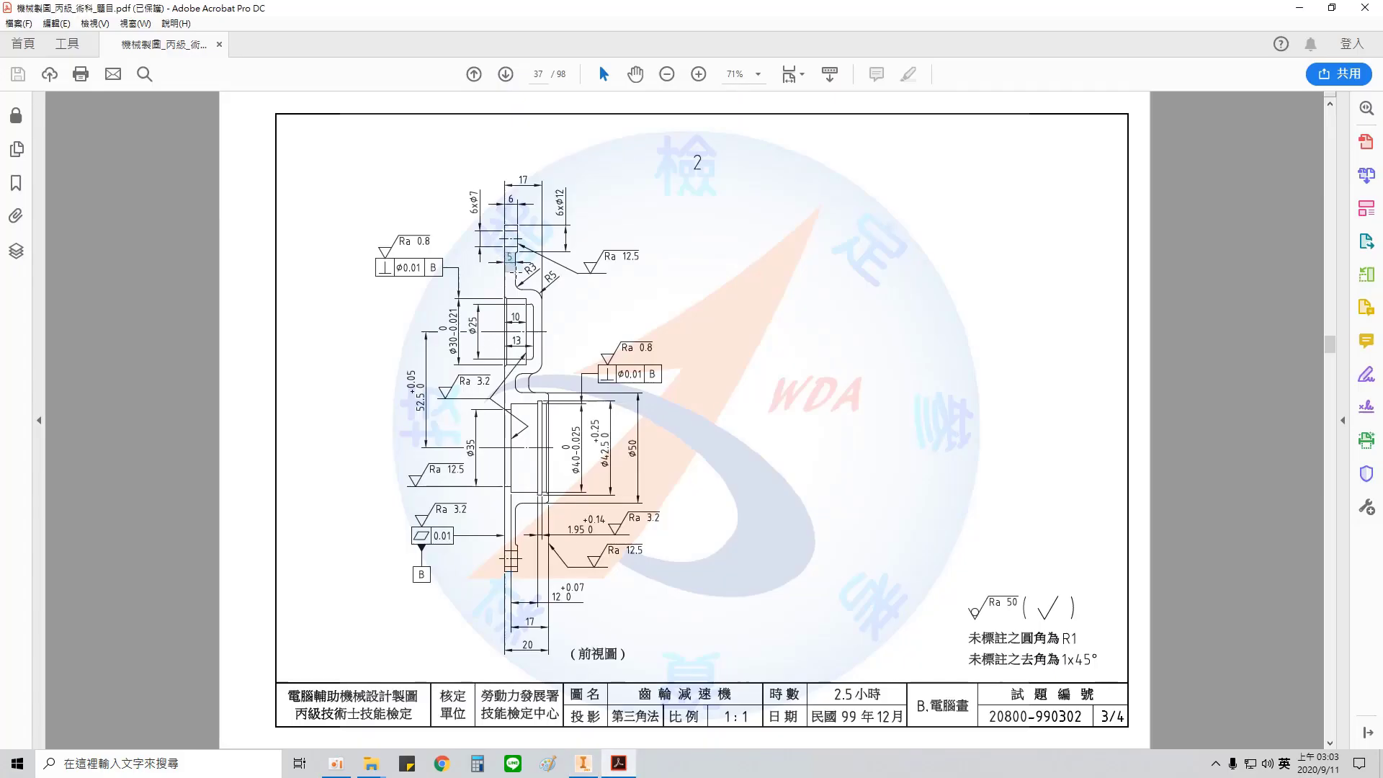
left_click(583, 762)
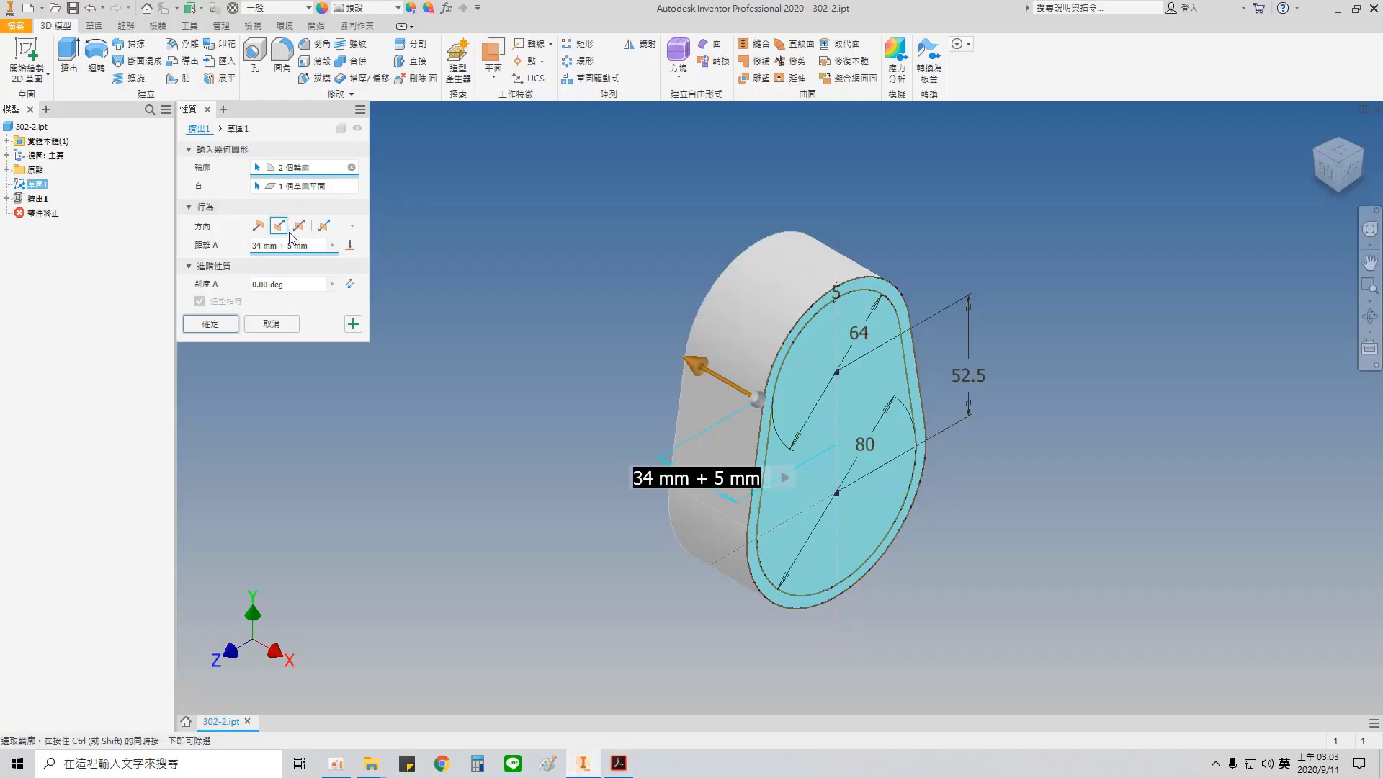
left_click_drag(287, 245, 187, 245)
key("BackSpace")
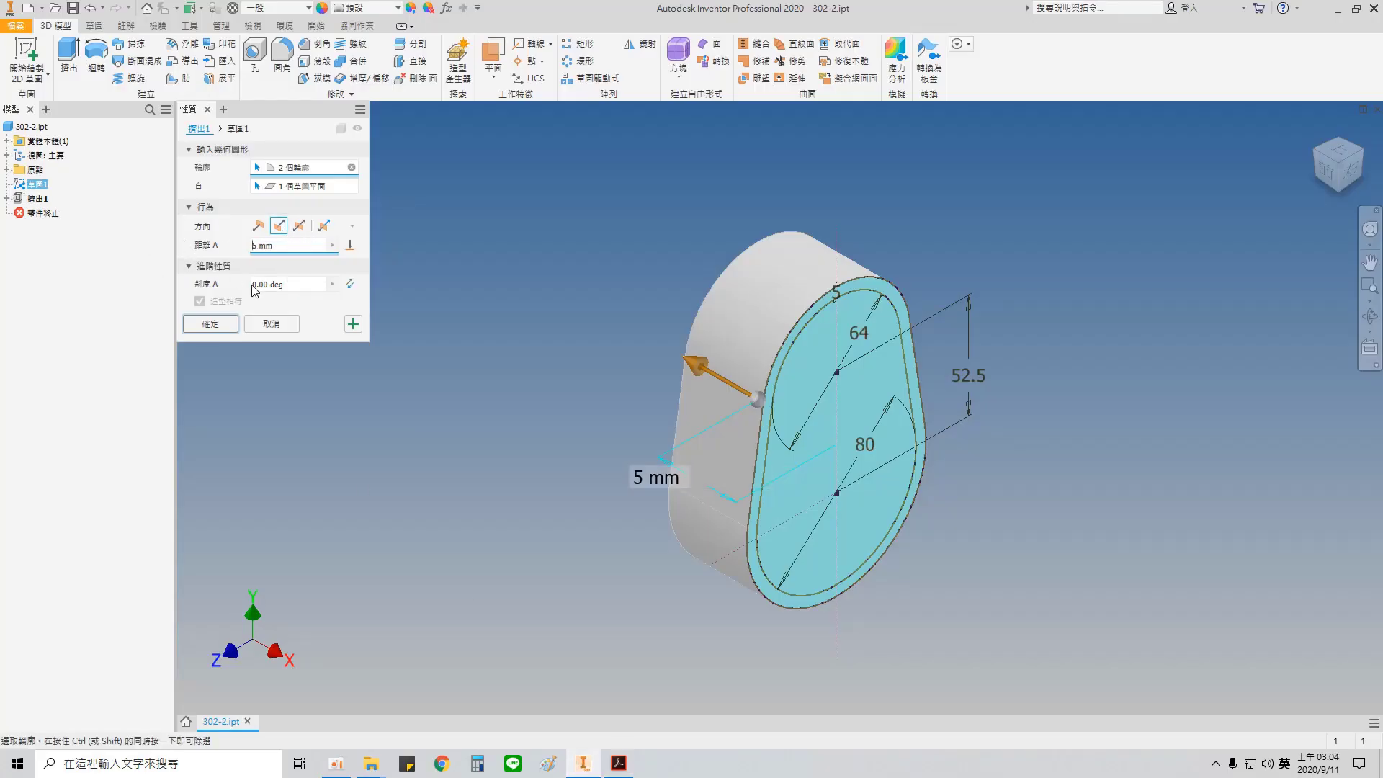
left_click(218, 324)
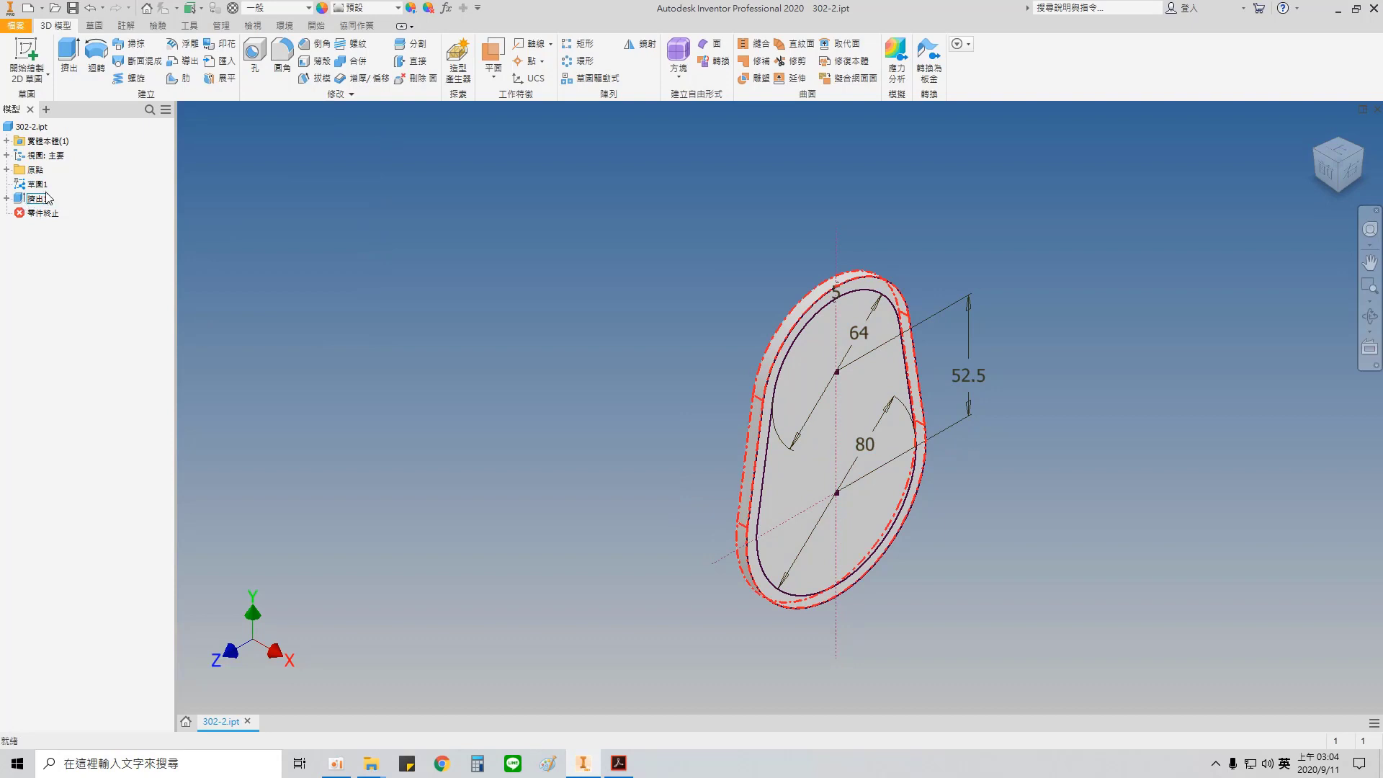
Step: Stop sharing the base sketch and open it for editing
right_click(36, 184)
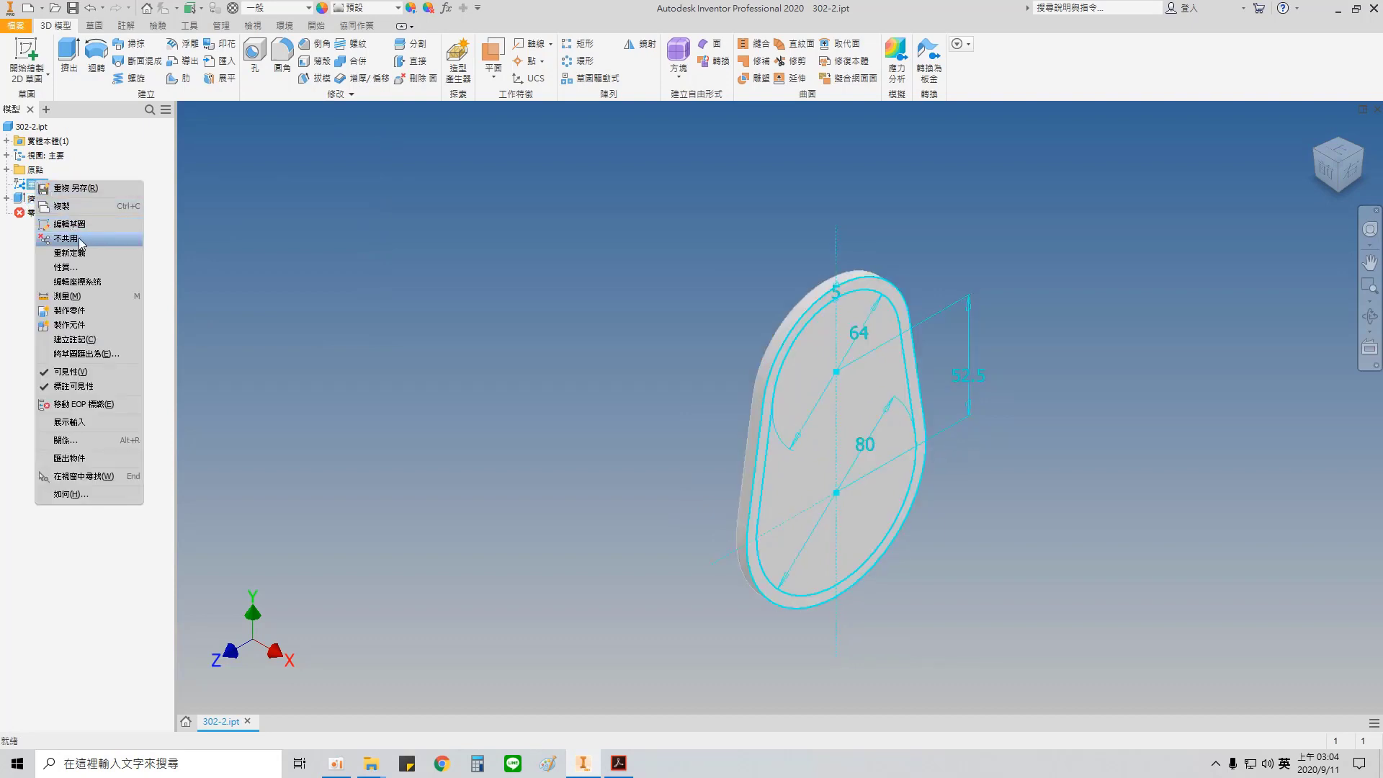
left_click(80, 240)
double_click(49, 198)
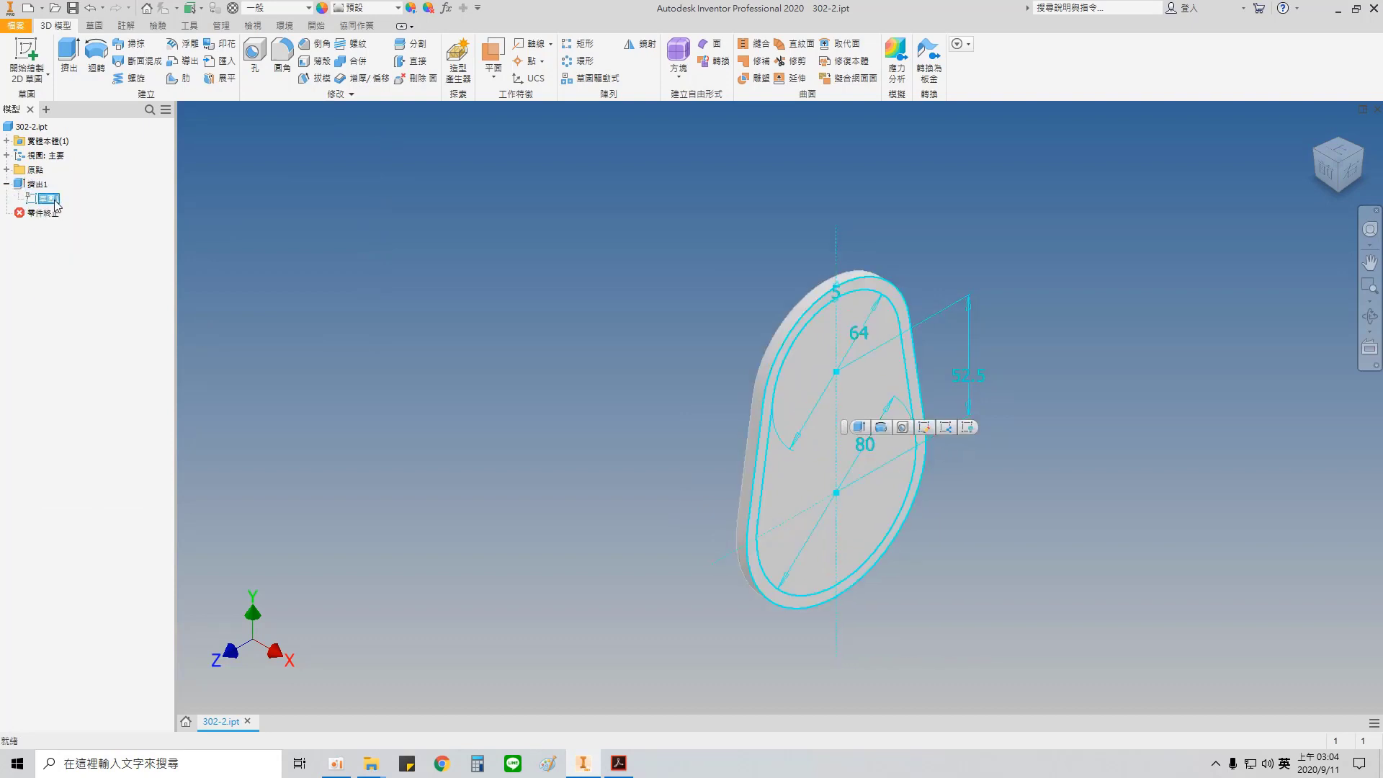
Step: Examine the bolt bosses and mounting ears in the PDF's housing and assembly drawings, and return to the Inventor sketch
left_click(618, 766)
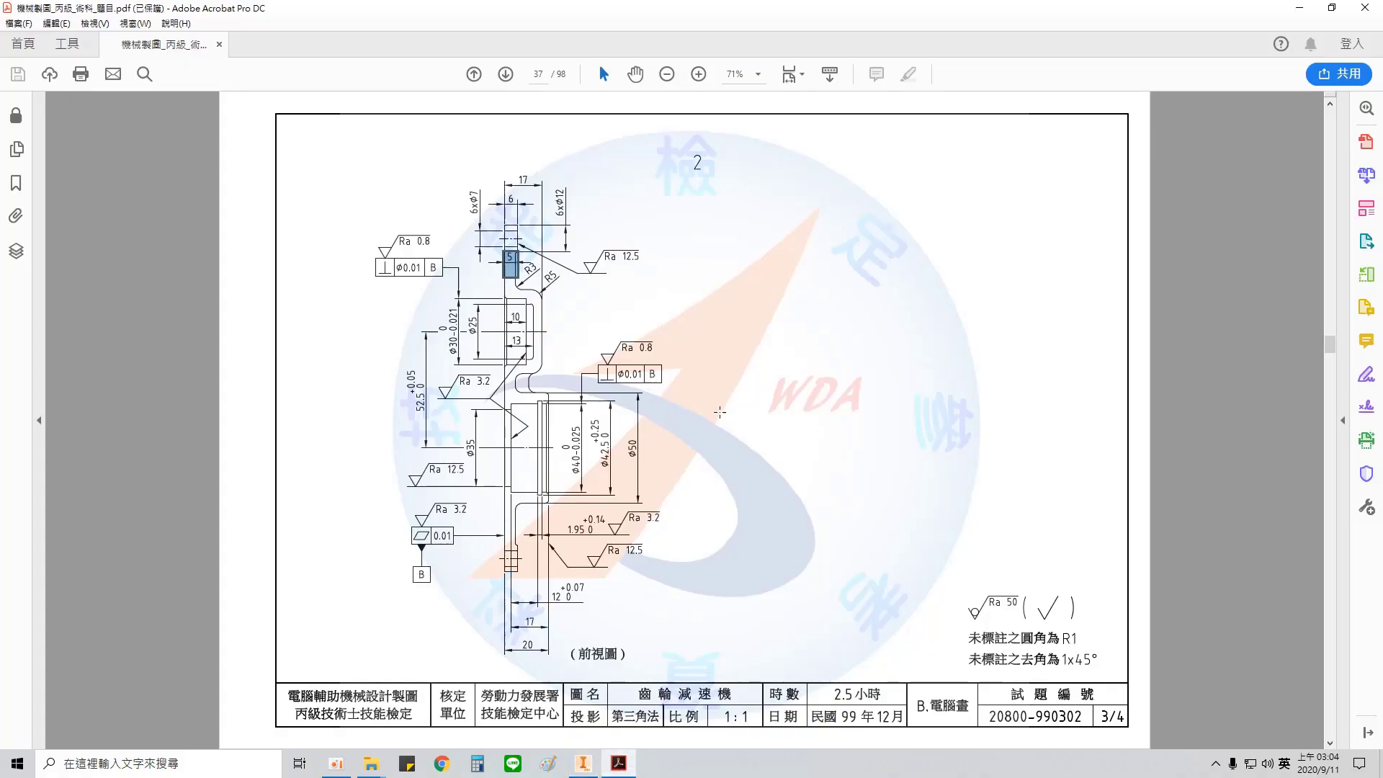
scroll(562, 553, "up", 2)
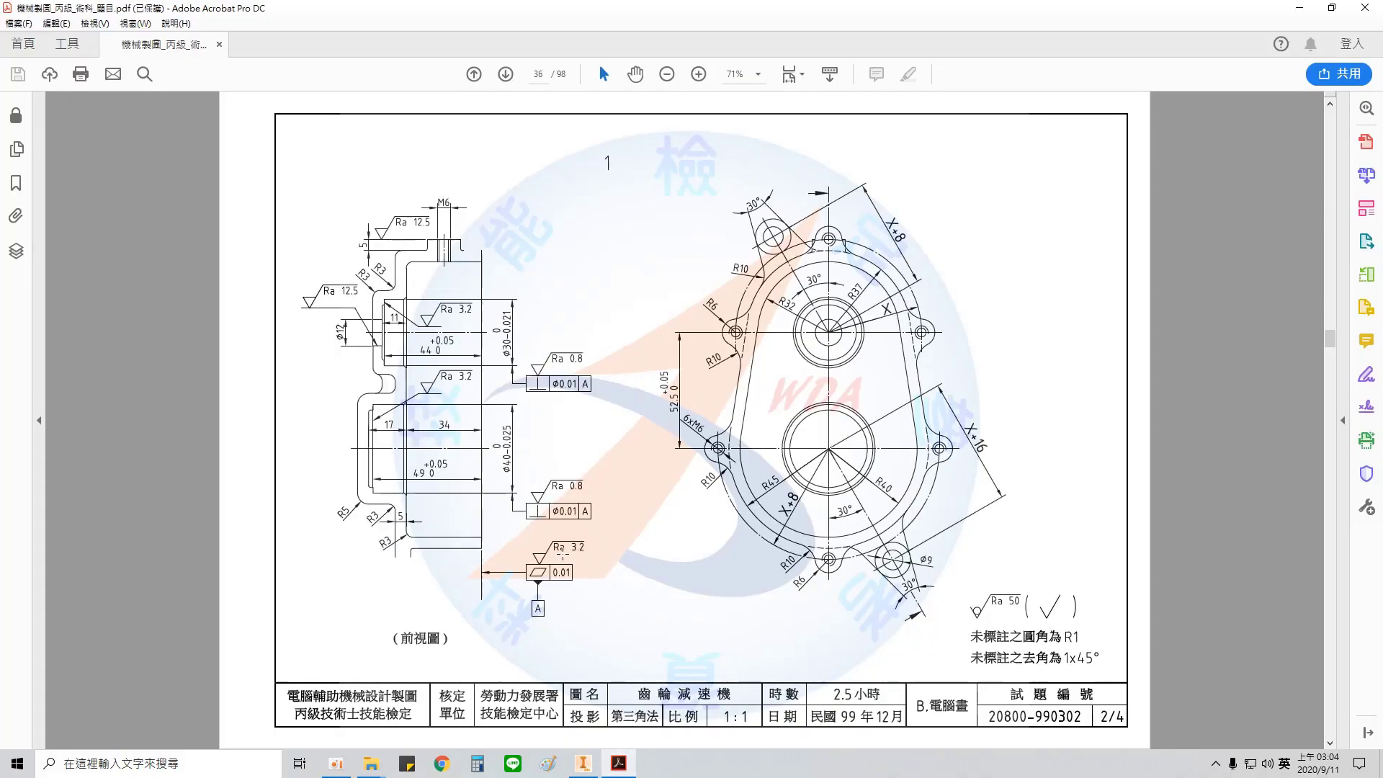
mouse_move(754, 233)
left_mouse_down()
mouse_move(1019, 652)
mouse_move(921, 556)
left_mouse_up()
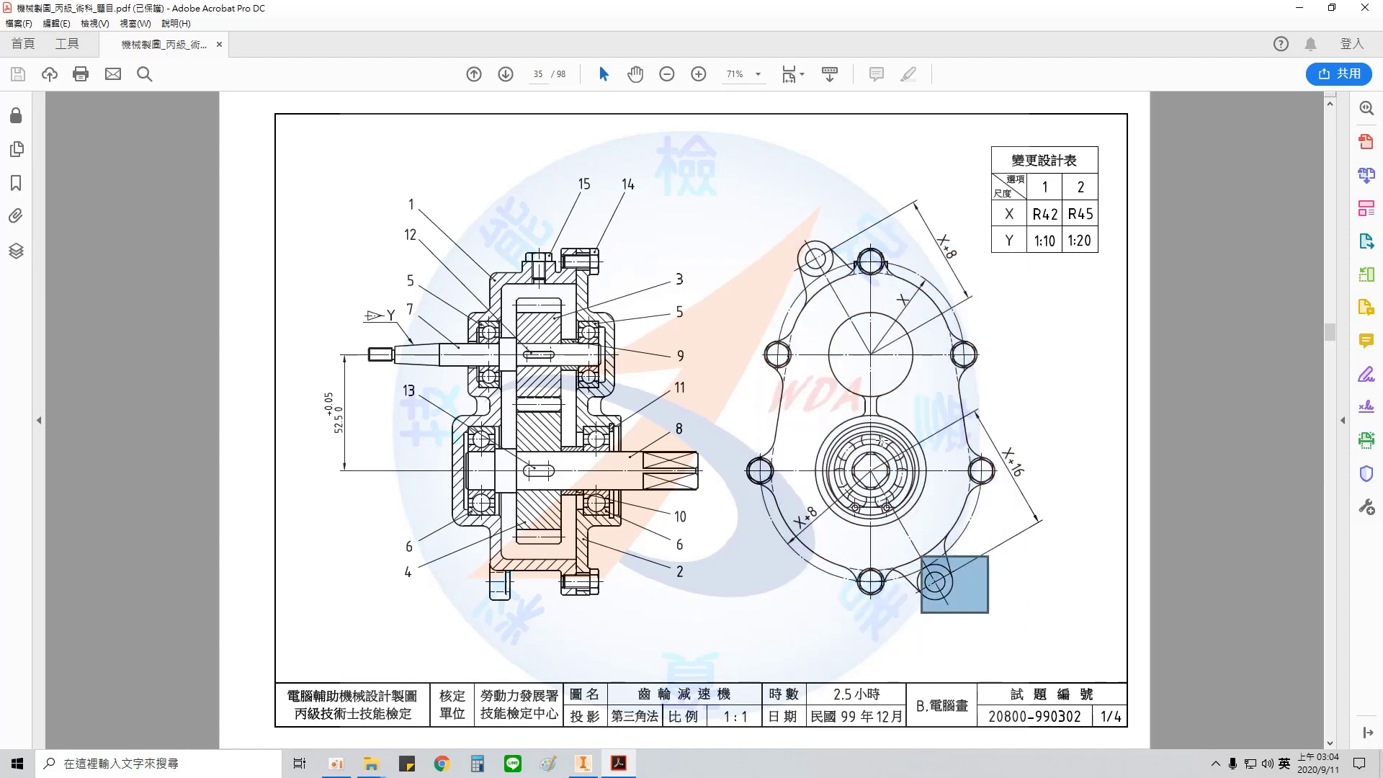
left_click_drag(799, 246, 830, 290)
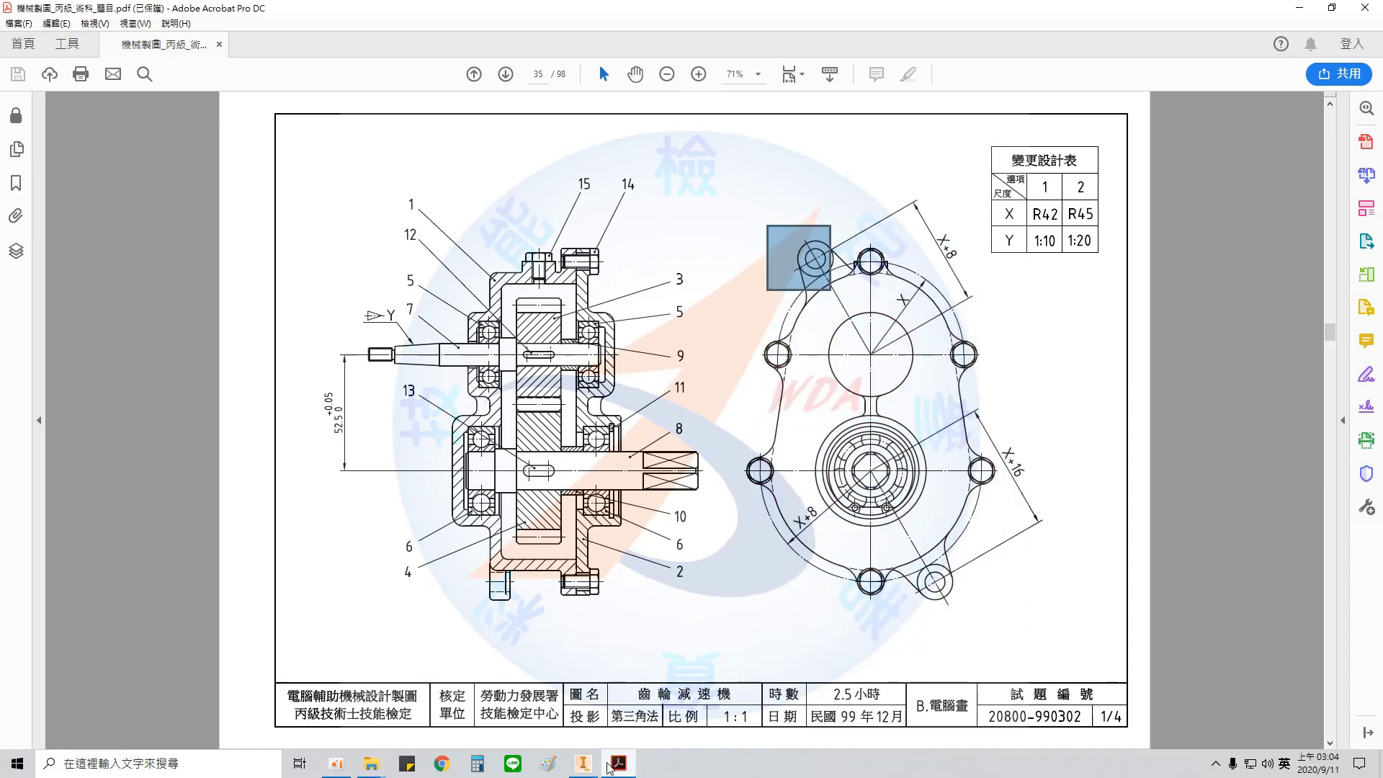
scroll(587, 730, "down", 2)
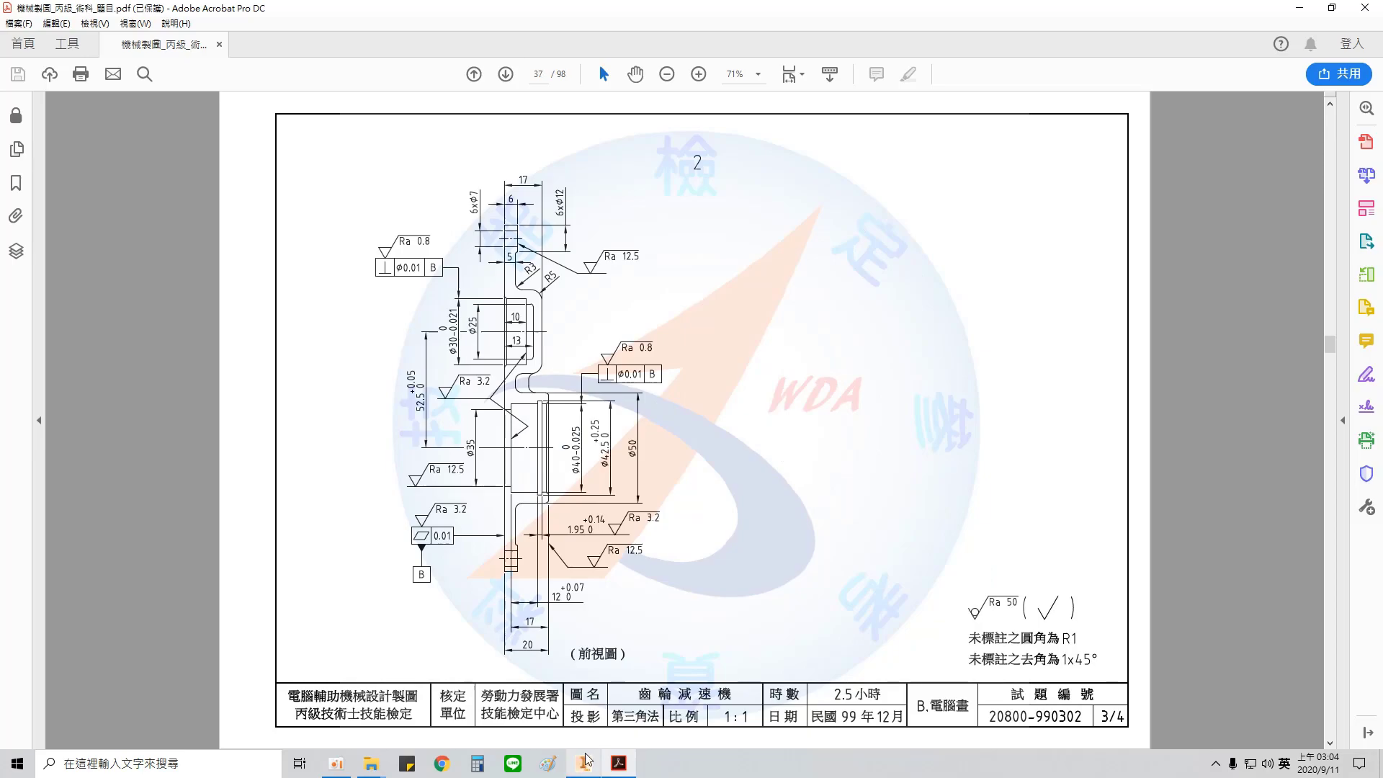
left_click(583, 762)
Step: Offset the profile's outer contour outward by 5 mm
scroll(819, 310, "down", 4)
scroll(774, 229, "up", 3)
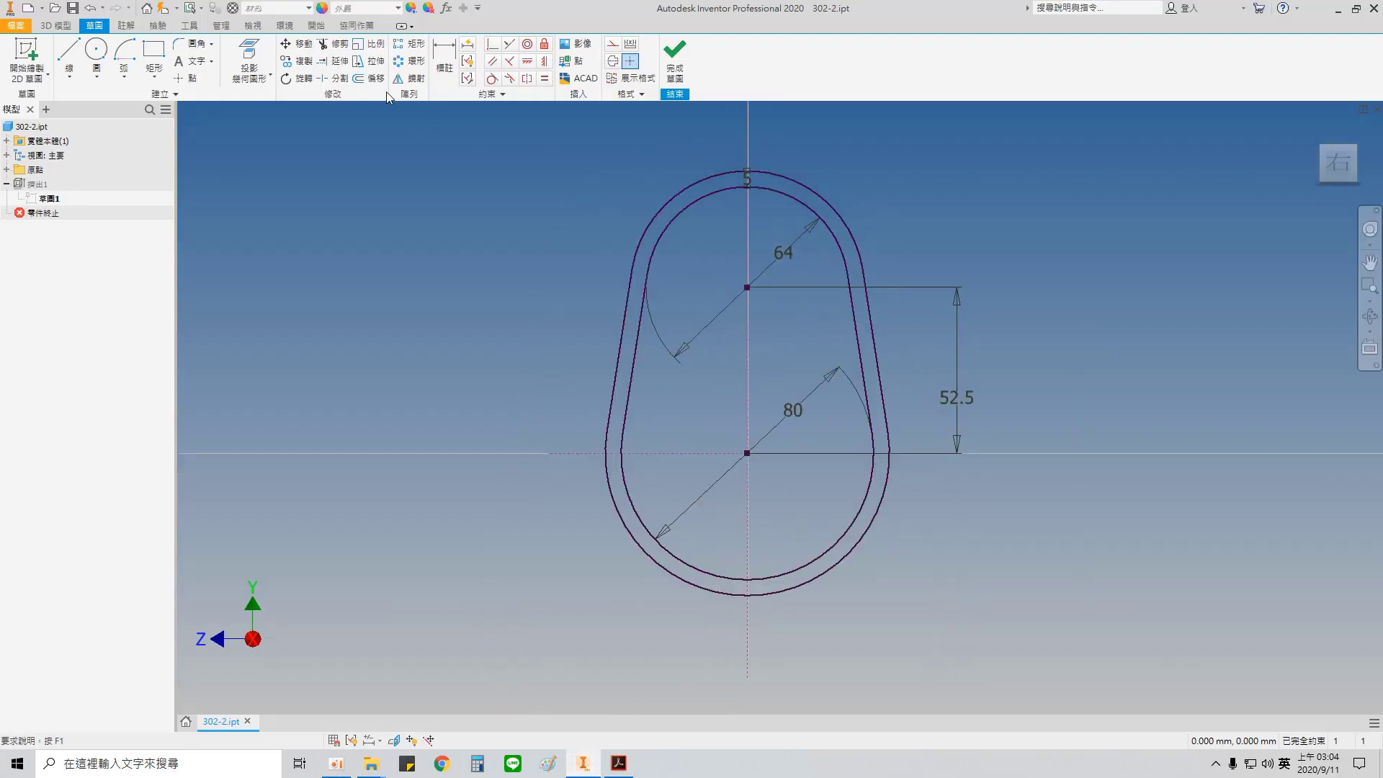
left_click(790, 179)
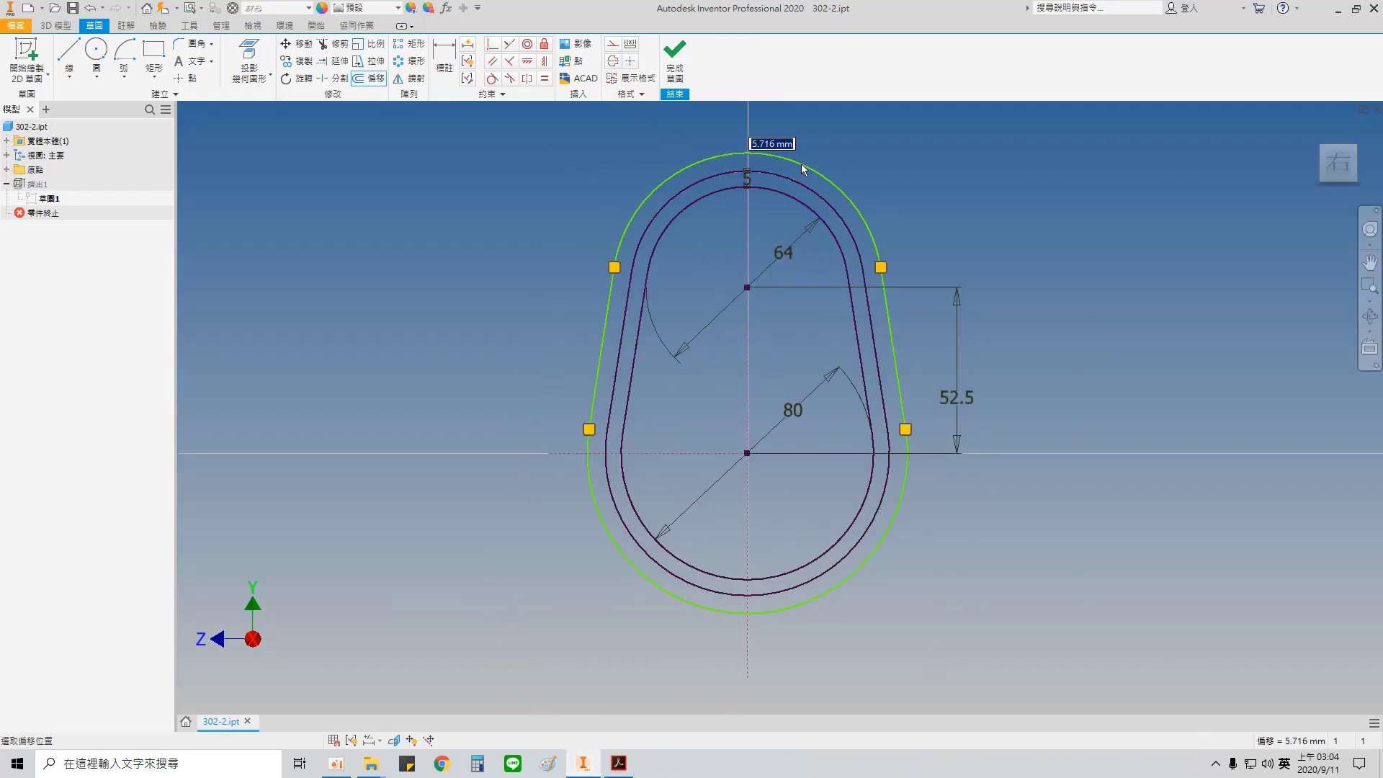
type("5")
key("Return")
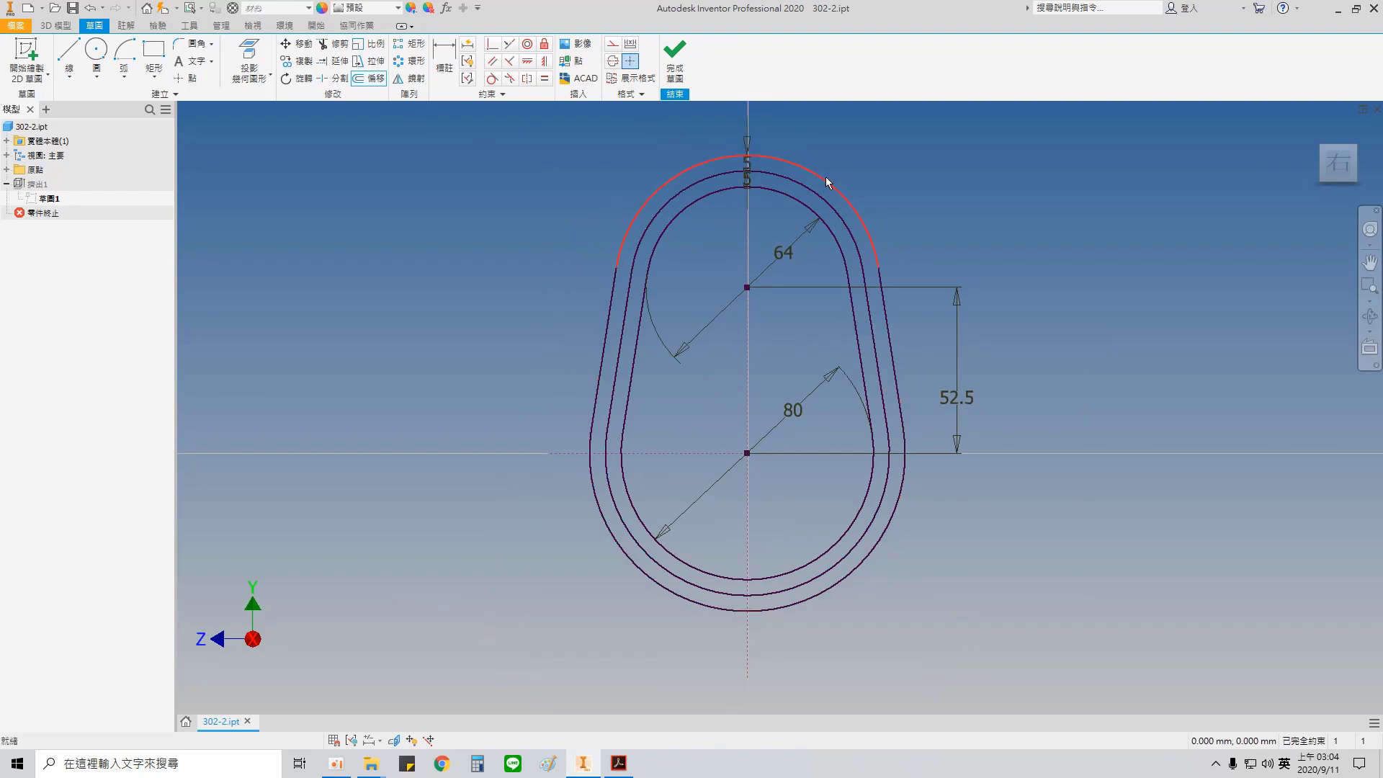
Step: Convert all segments of the new outermost contour to construction geometry
left_click(825, 178)
left_click(887, 318, "ctrl")
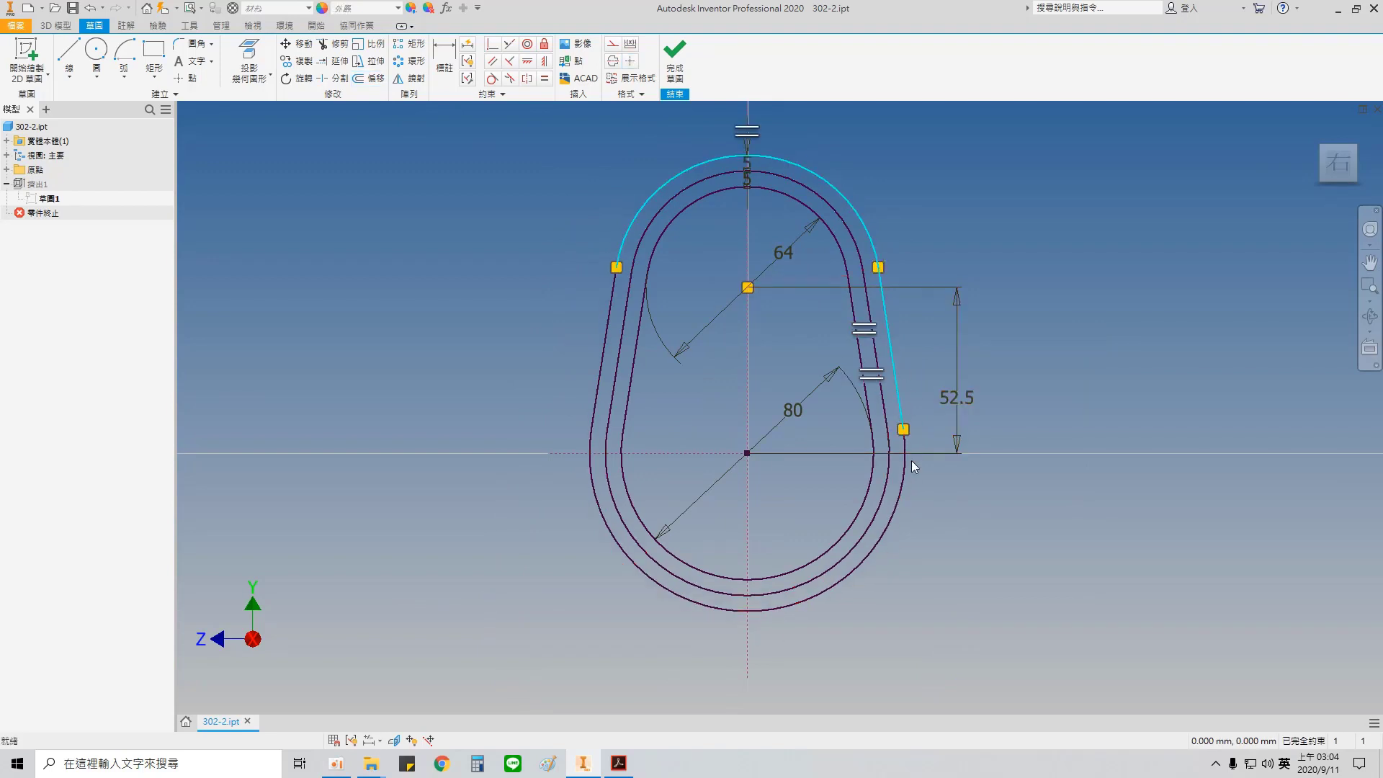
left_click(903, 477, "ctrl")
right_click(601, 362)
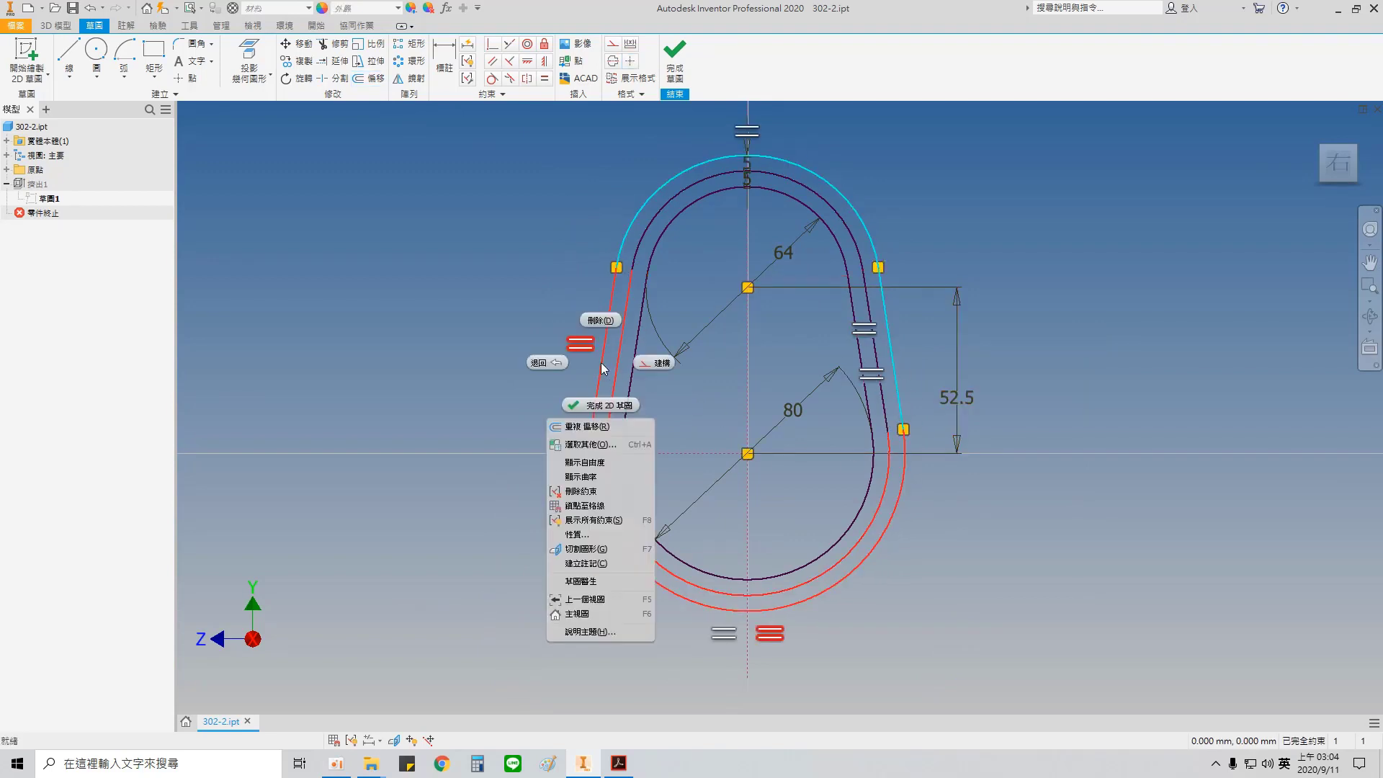
left_click(652, 364)
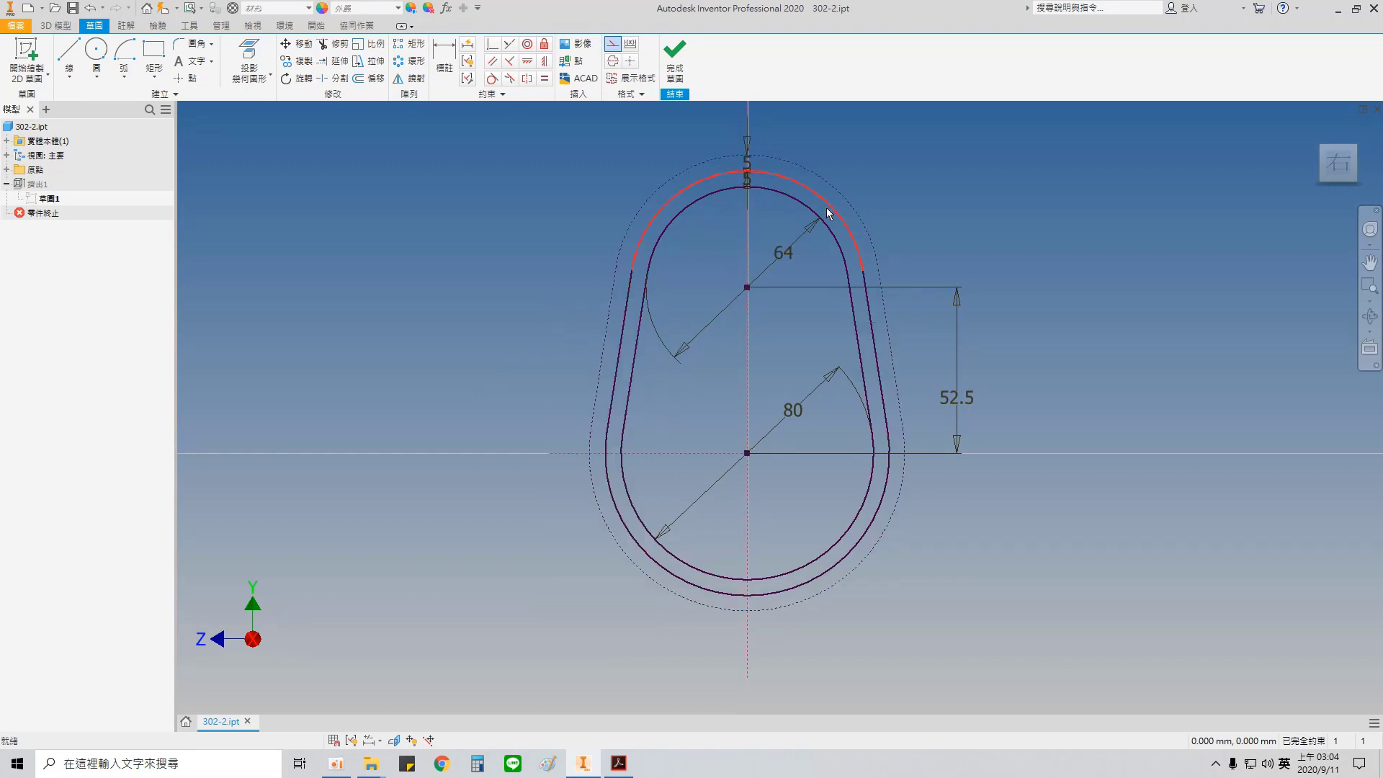
Step: Draw a horizontal construction line through the upper arc's centre, reaching across both sides of the outermost contour
middle_click_drag(827, 208, 793, 286)
left_click(69, 54)
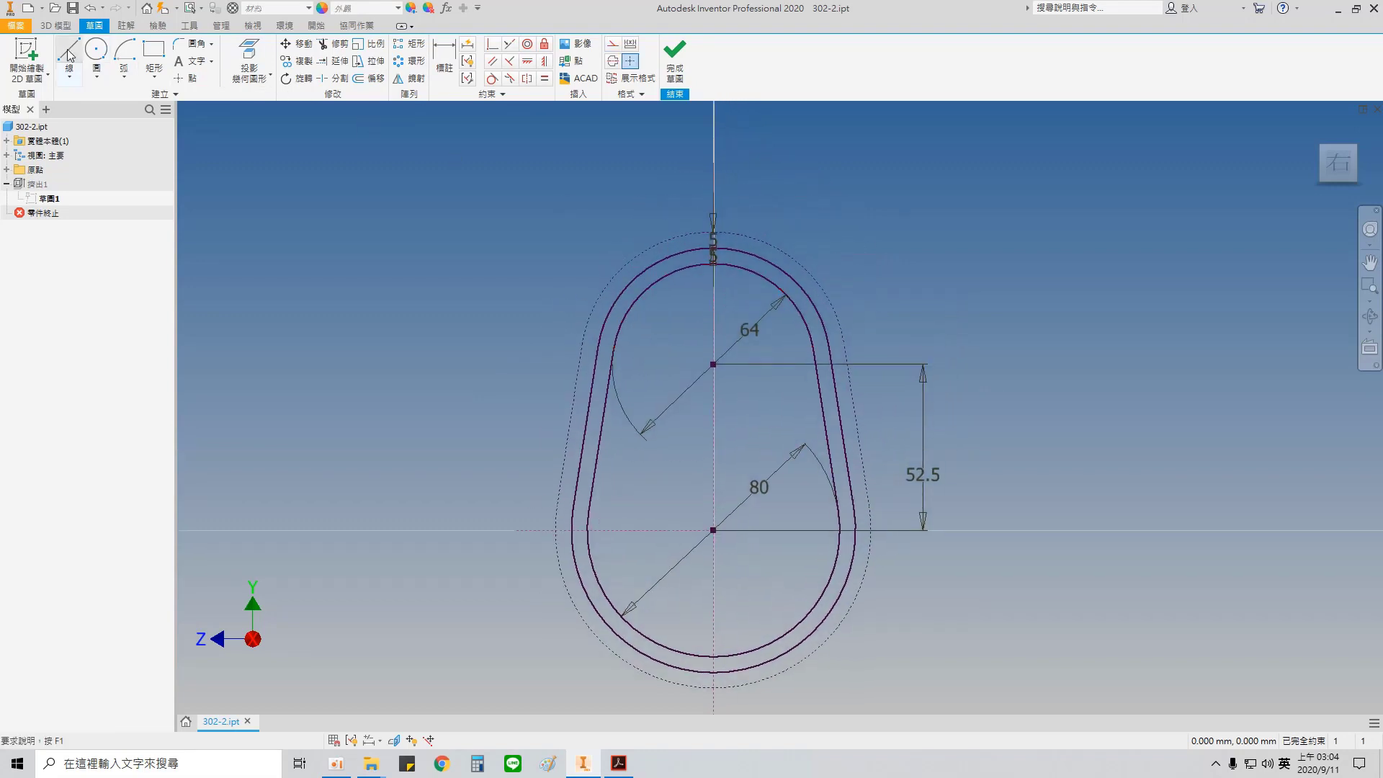
left_click(557, 378)
left_click(877, 378)
key("Escape")
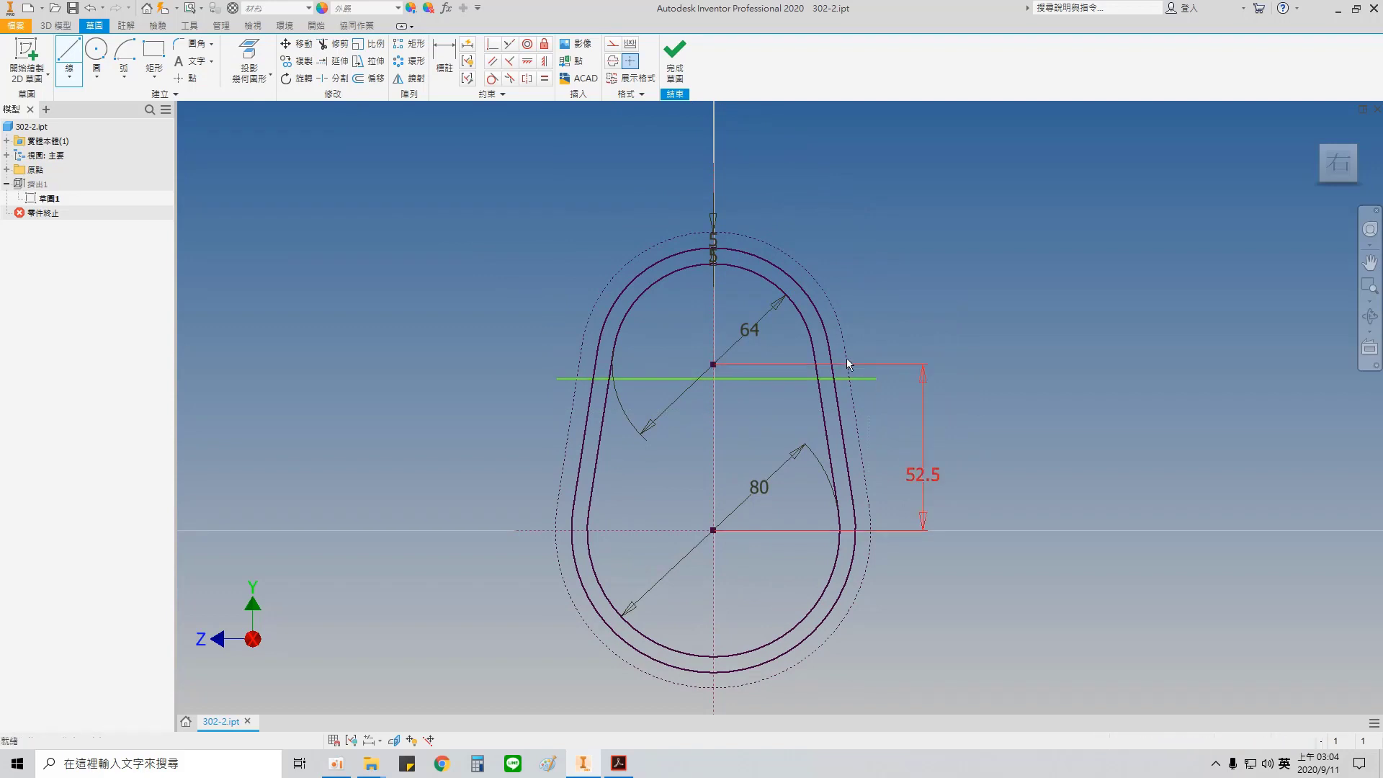
left_click(715, 373)
right_click(658, 363)
left_click(709, 364)
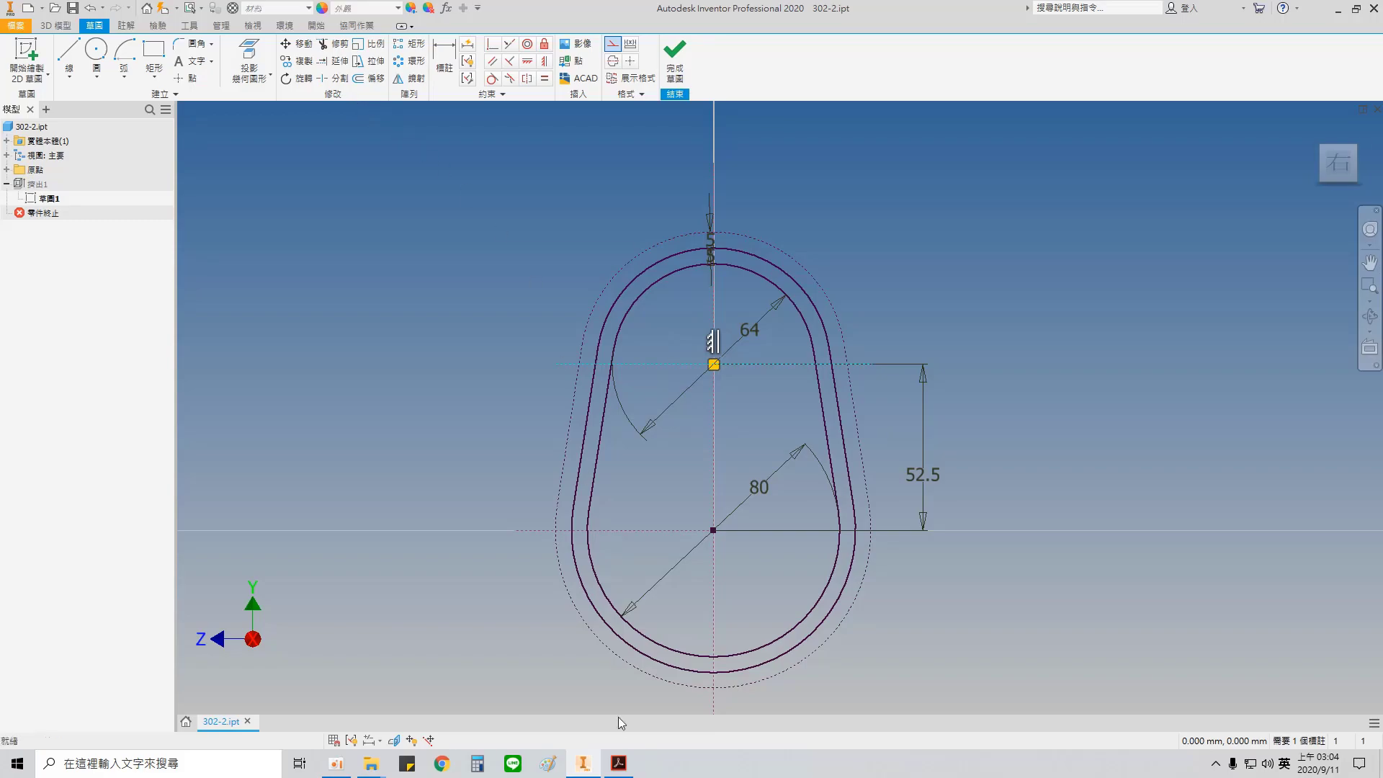
Step: Check the bolt boss and hole diameters in the PDF and sketch a 12 mm circle centred on the construction contour's topmost point
left_click(618, 762)
left_click_drag(552, 177, 578, 254)
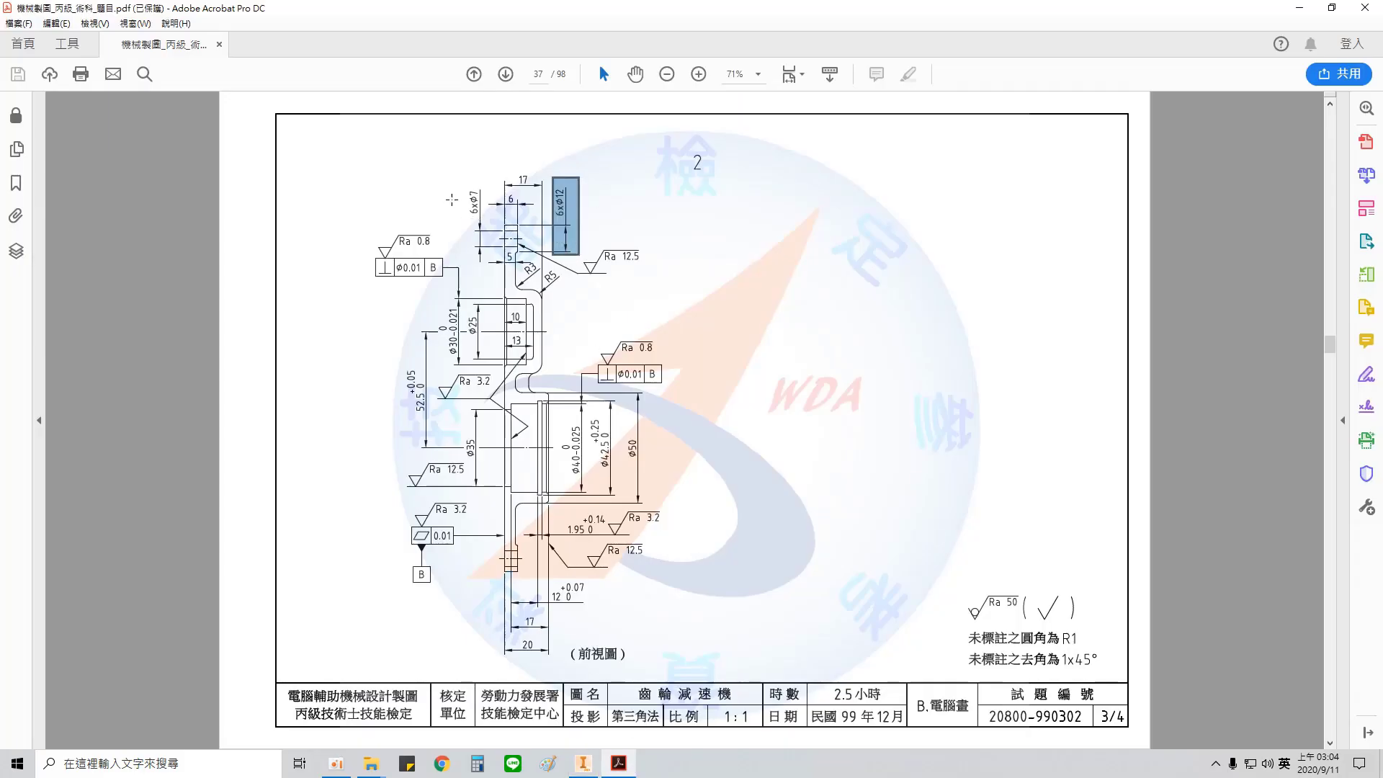
left_click_drag(453, 178, 492, 278)
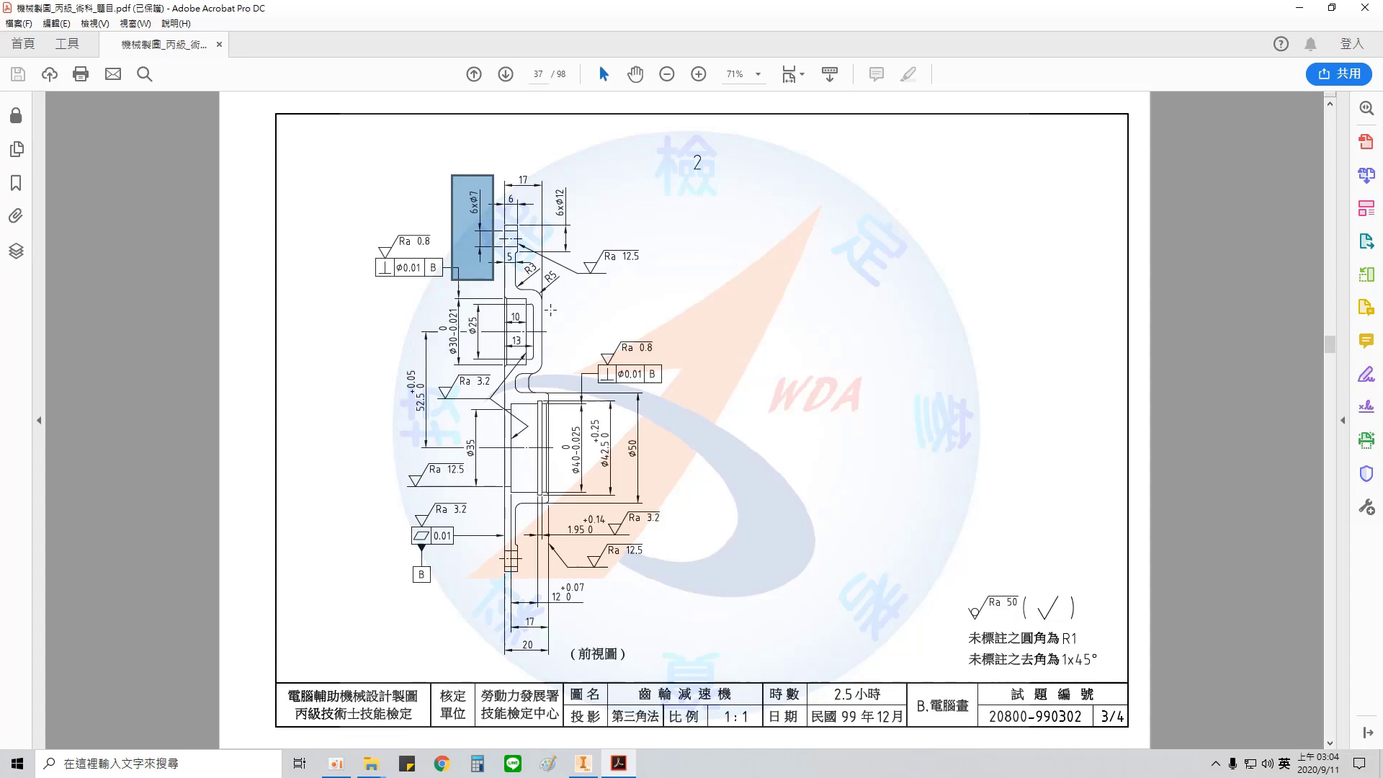
left_click(583, 763)
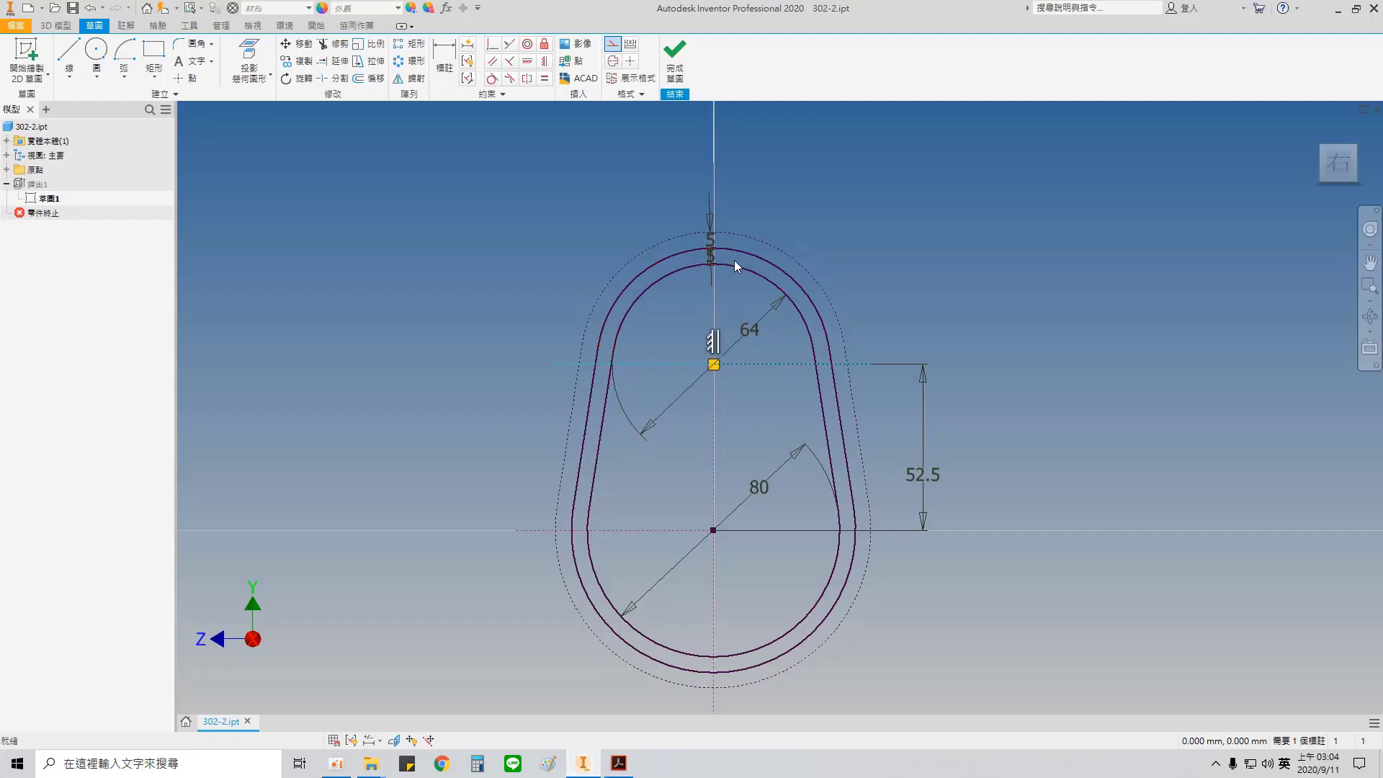
key("c")
scroll(711, 230, "up", 4)
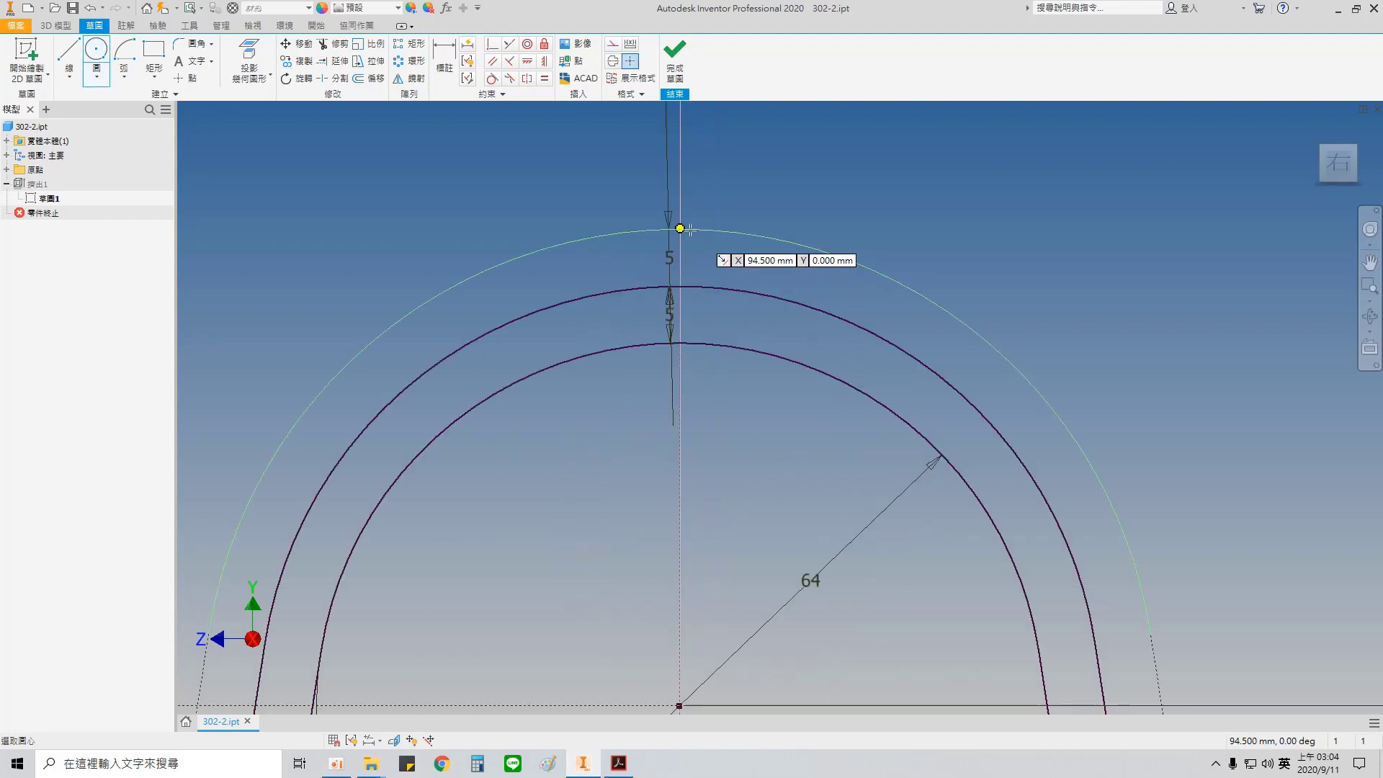
left_click(680, 228)
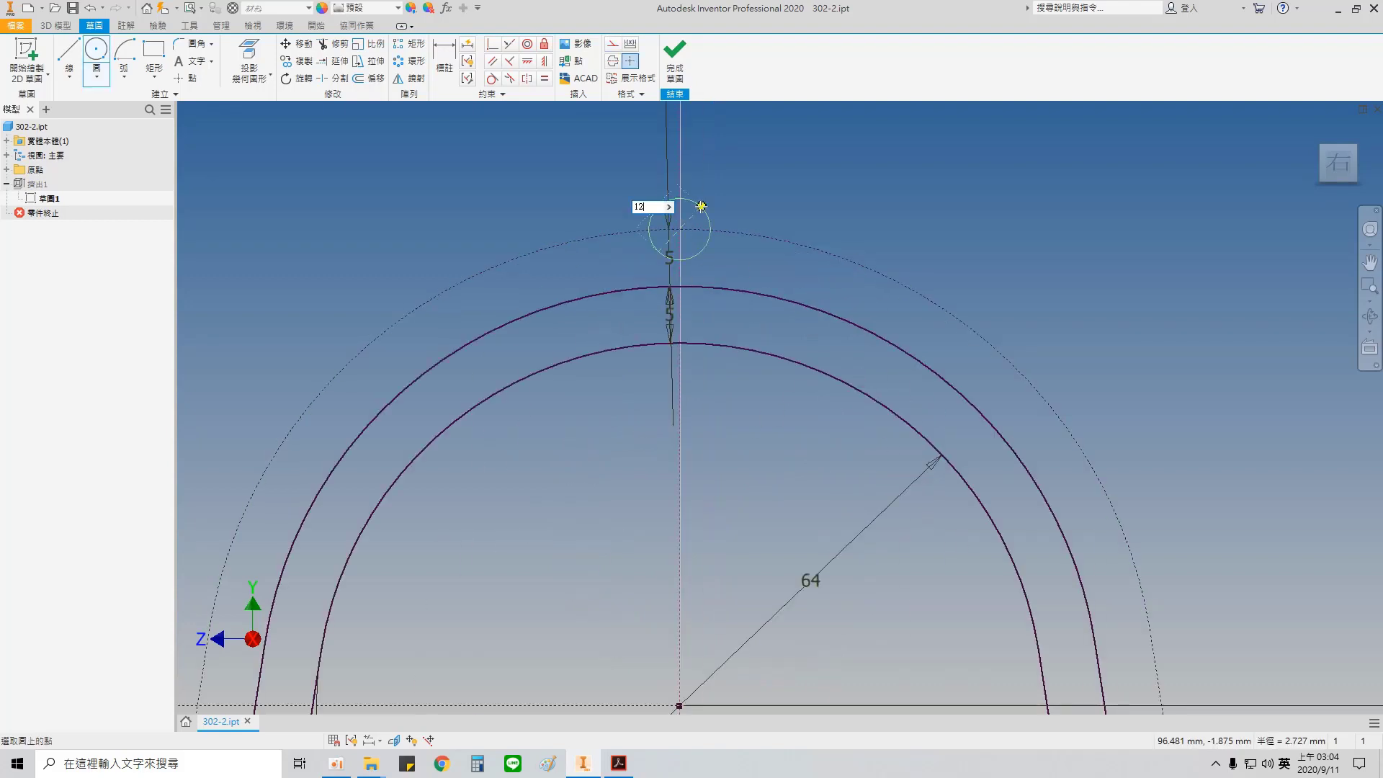
key("Return")
Step: Sketch 12 mm circles on the construction contour's right side, level with the upper and the lower arc centres
mouse_move(1008, 421)
middle_mouse_down()
mouse_move(768, 201)
mouse_move(725, 196)
middle_mouse_up()
middle_click_drag(947, 462, 950, 362)
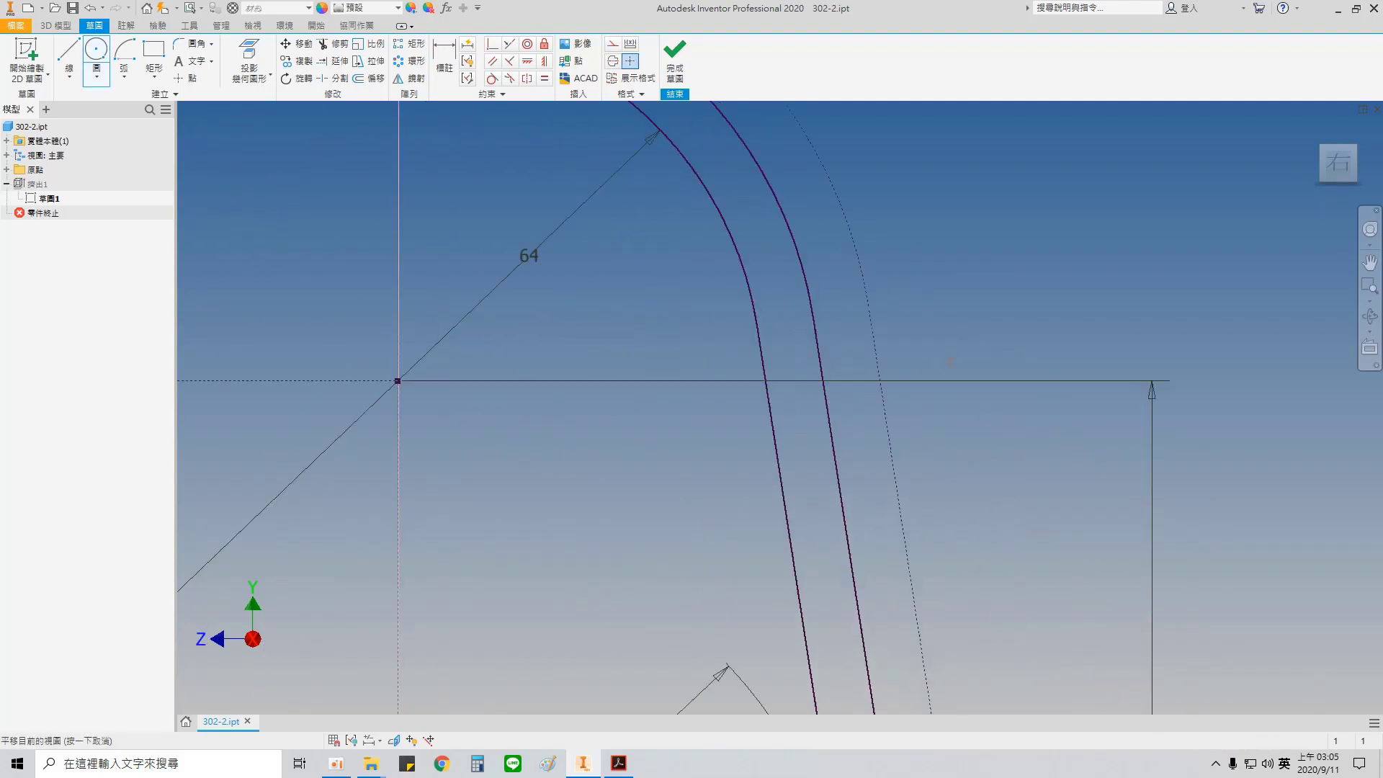
scroll(949, 361, "down", 2)
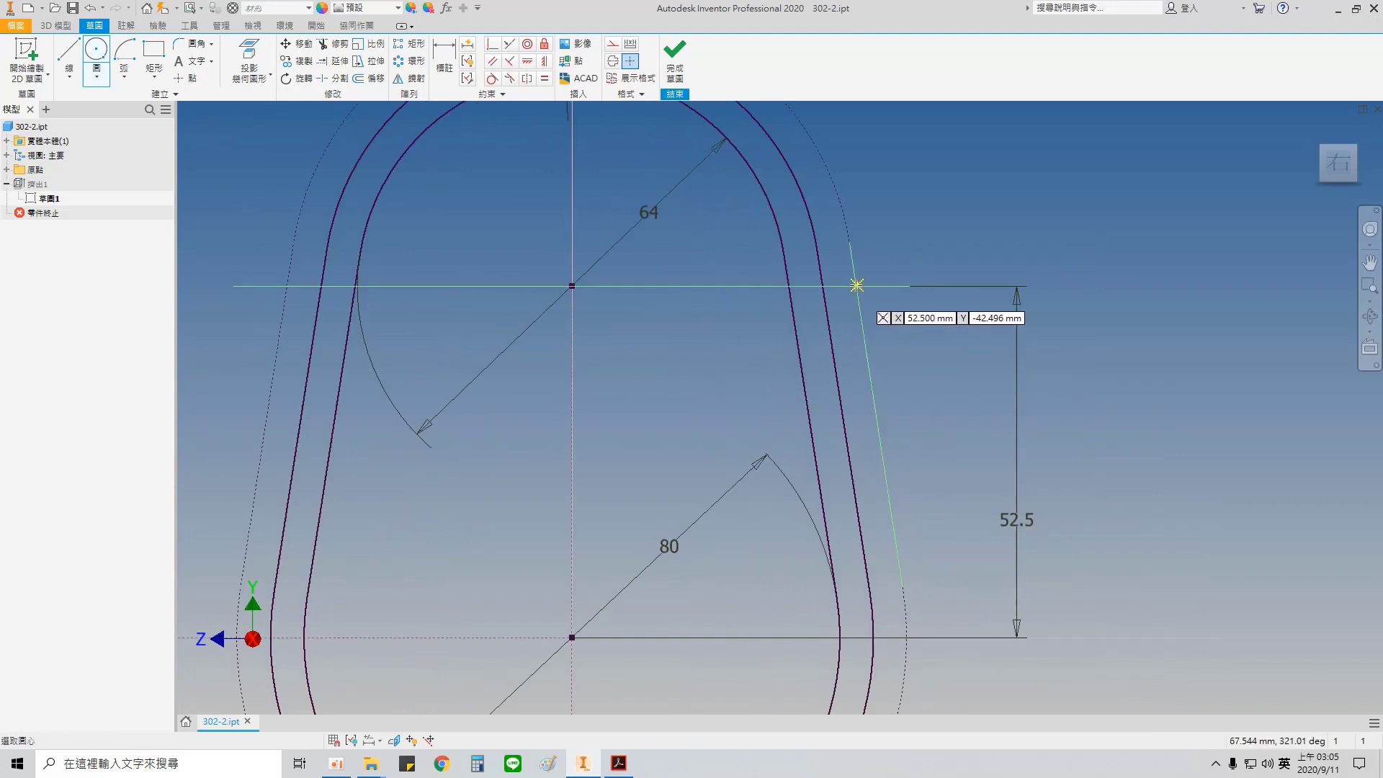
left_click(856, 285)
key("Return")
middle_click_drag(886, 636, 905, 463)
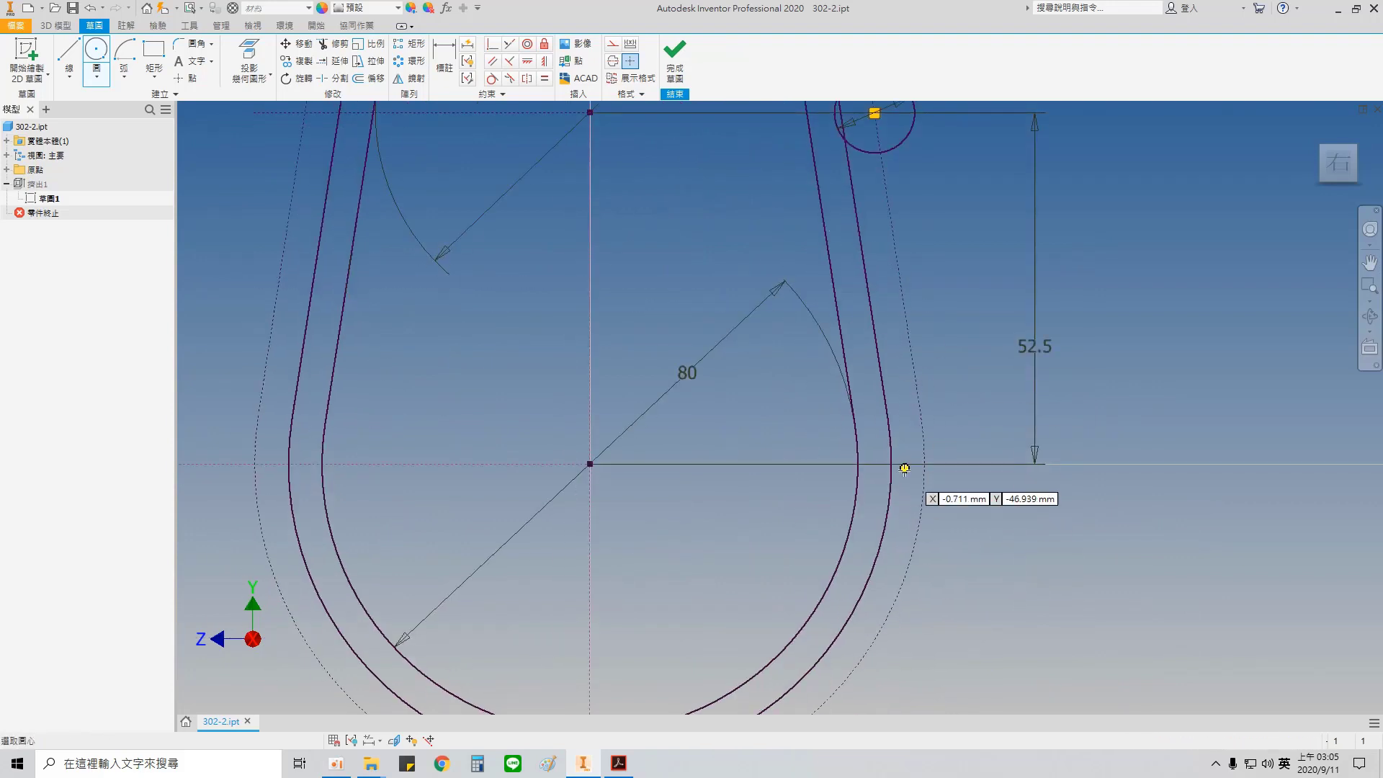
left_click(924, 463)
type("132")
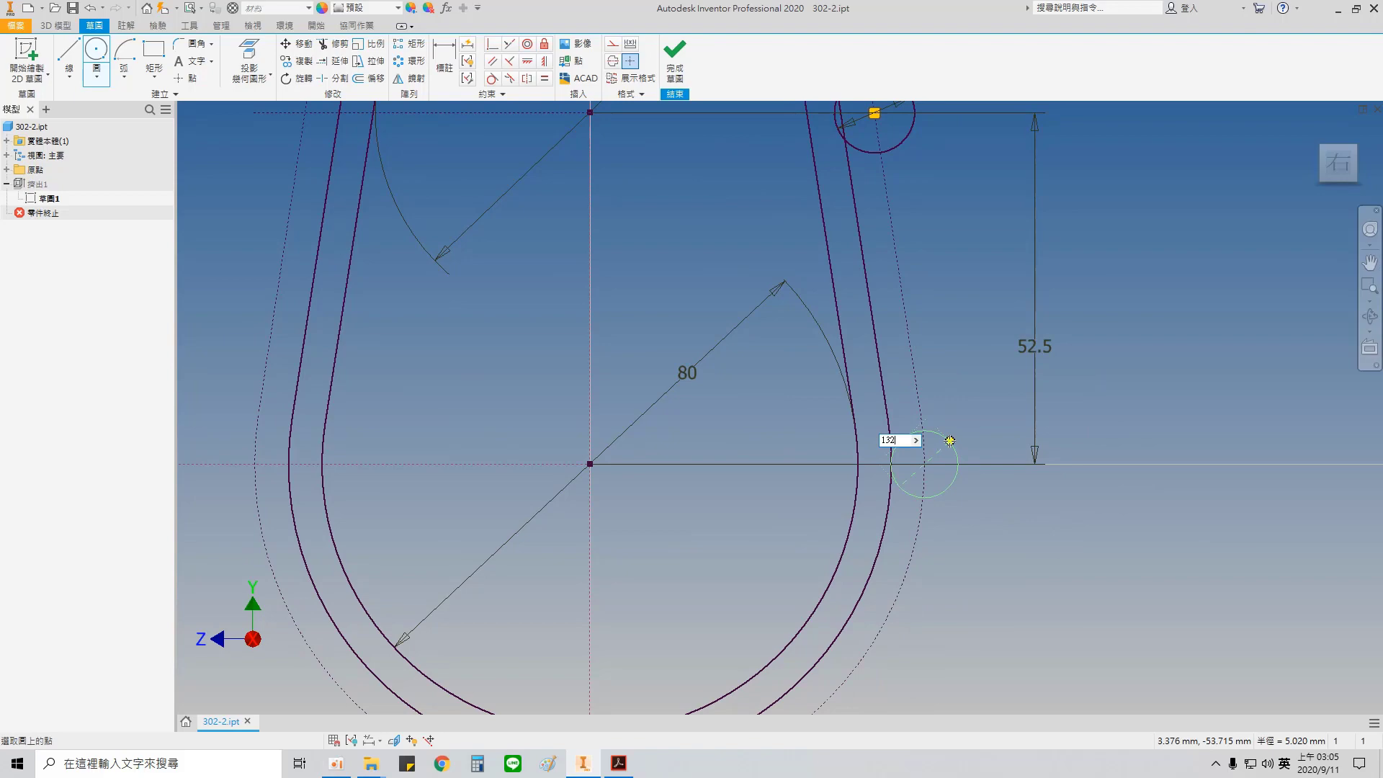
key("Return")
Step: Sketch 12 mm circles on the construction contour at its lowest point and on its left side, level with the lower arc's centre
middle_click_drag(944, 575, 1141, 277)
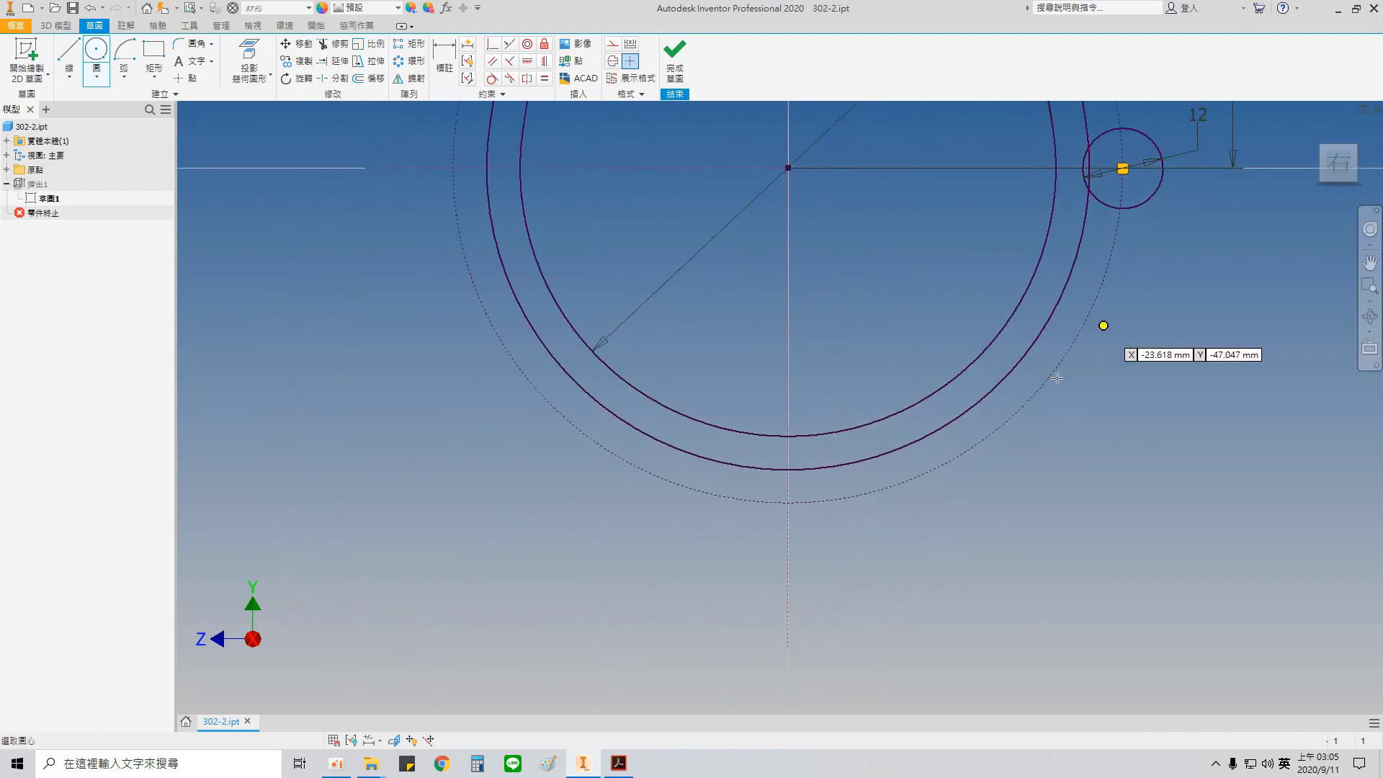
scroll(790, 482, "down", 5)
left_click(777, 554)
type("1")
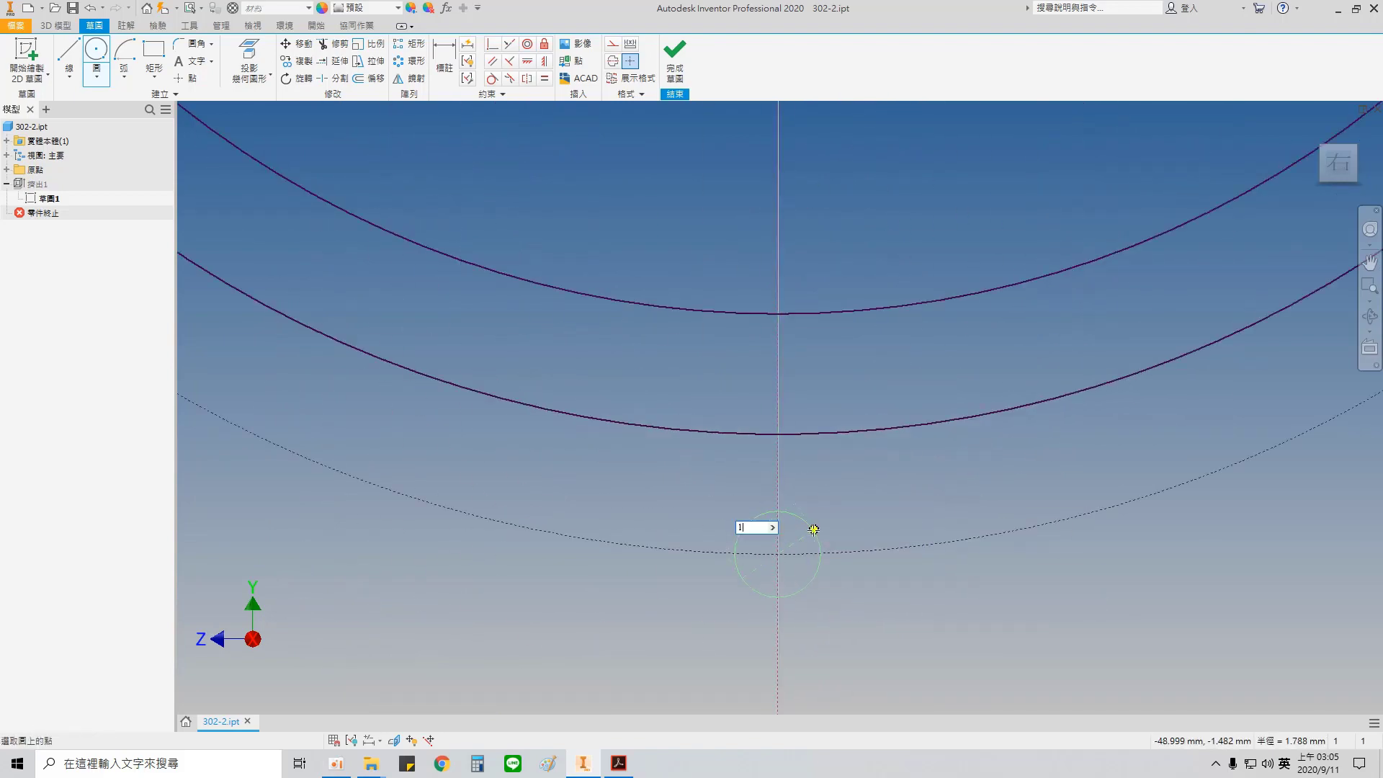
middle_click_drag(355, 319, 1074, 608)
scroll(745, 339, "up", 5)
middle_click_drag(711, 323, 783, 575)
scroll(671, 343, "down", 6)
left_click(640, 373)
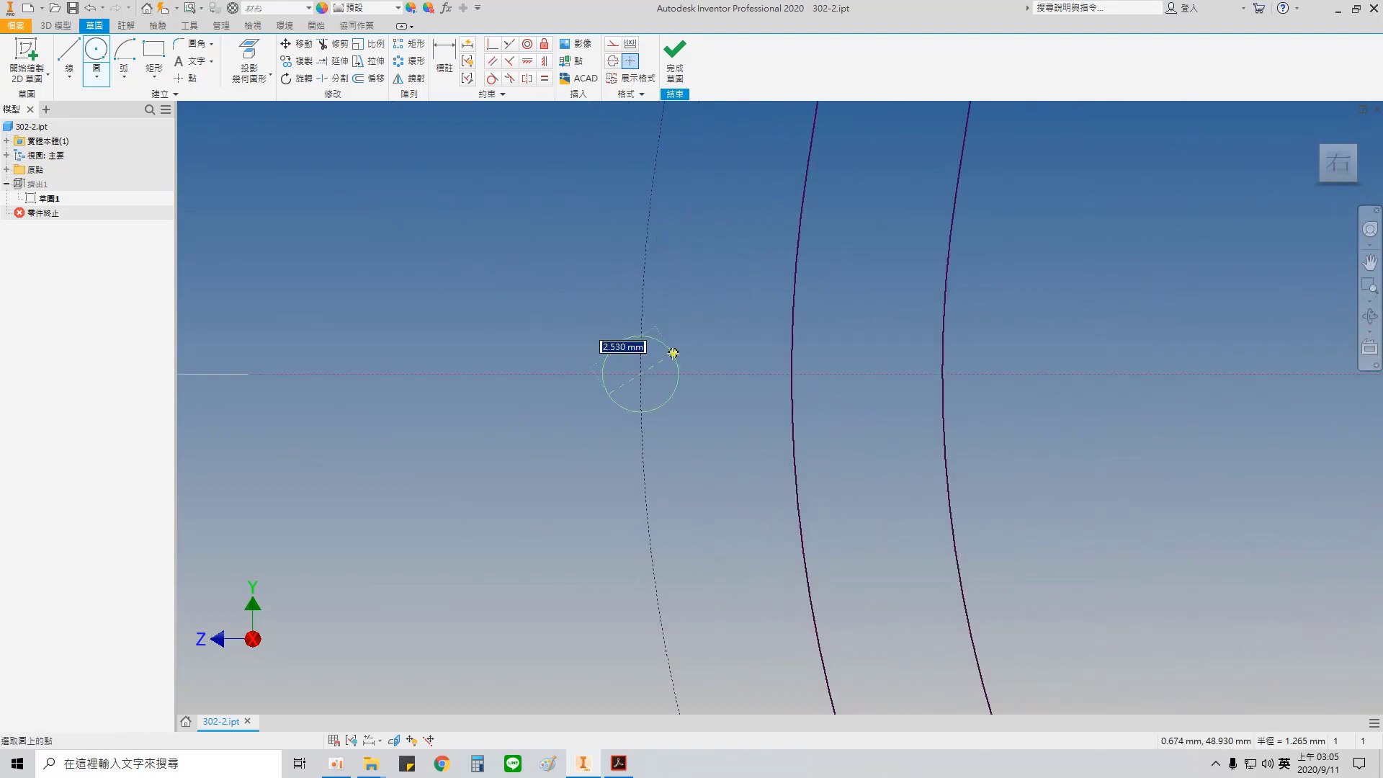
key("Return")
Step: Sketch a 12 mm circle where the horizontal construction line through the upper arc's centre meets the construction contour's left side
scroll(711, 329, "up", 5)
middle_click_drag(757, 245, 669, 677)
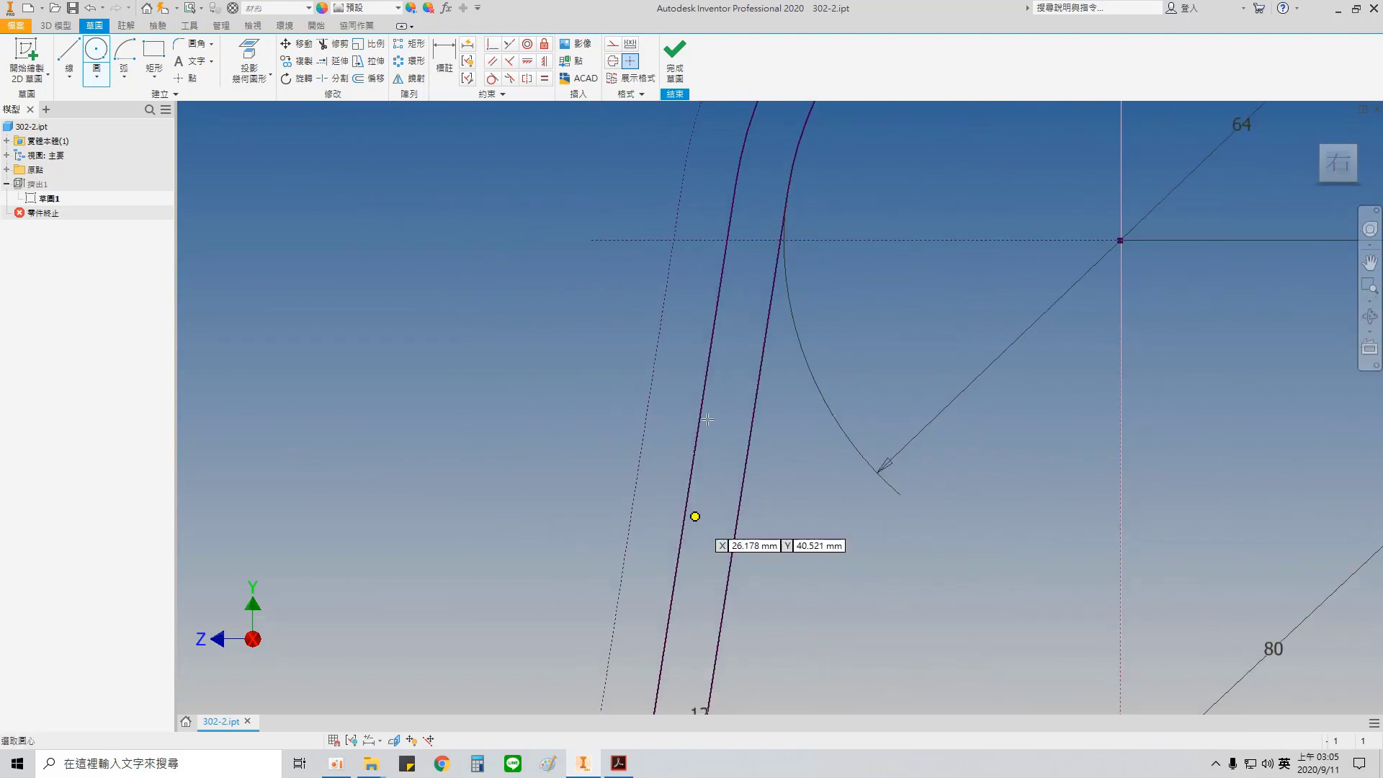
scroll(671, 502, "up", 3)
scroll(681, 372, "down", 3)
left_click(665, 358)
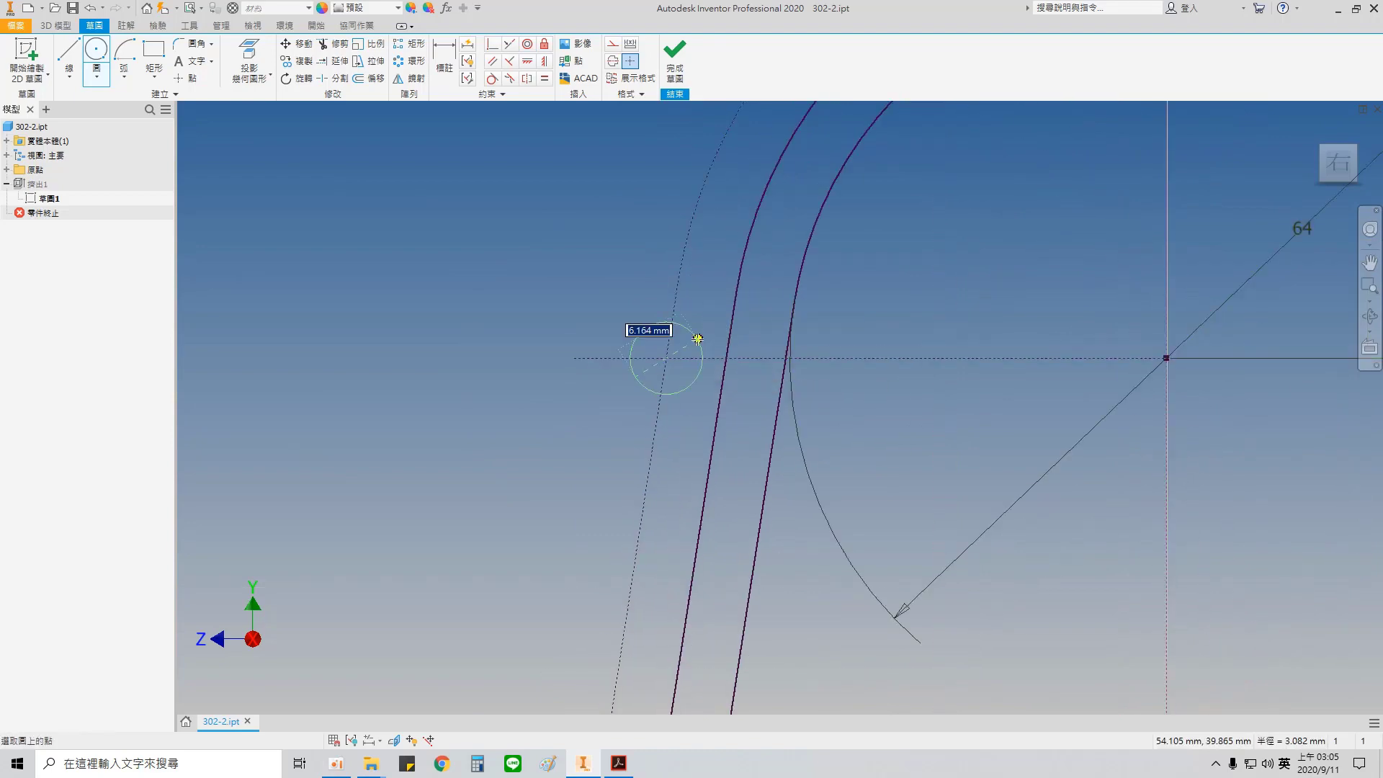
type("12")
key("Return")
Step: Sketch 7 mm circles concentric with the topmost and the upper-right 12 mm circles
middle_click_drag(815, 334, 506, 534)
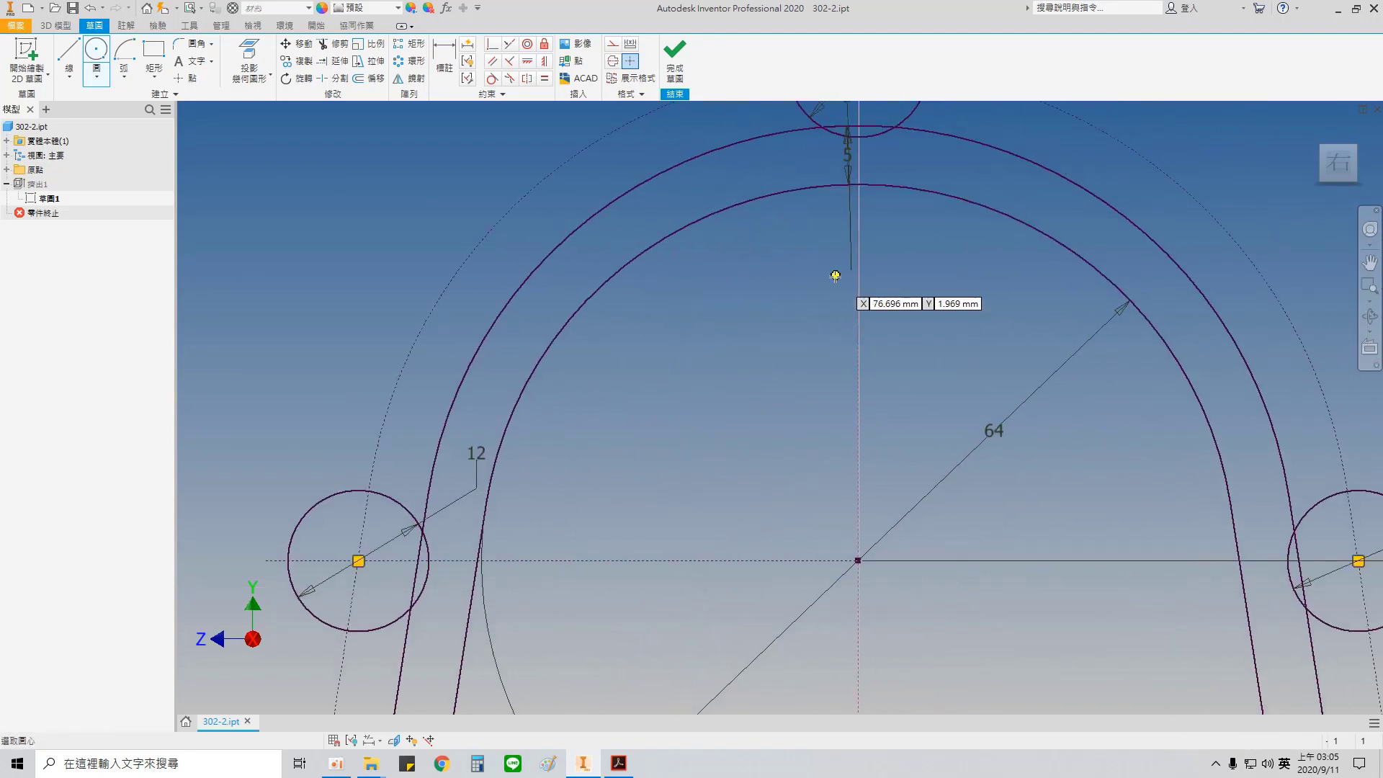
middle_click_drag(845, 172, 724, 401)
scroll(723, 396, "down", 3)
left_click(746, 212)
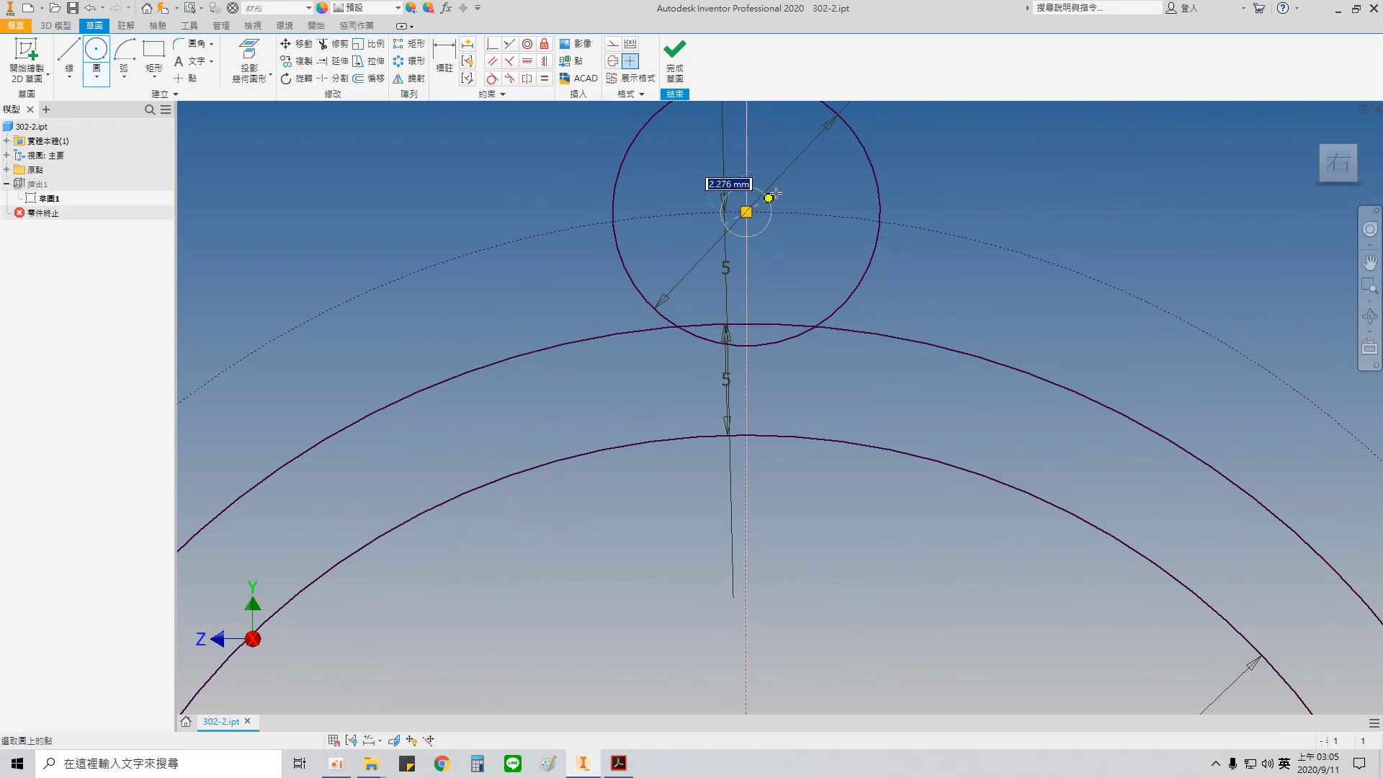
key("Return")
scroll(895, 355, "up", 3)
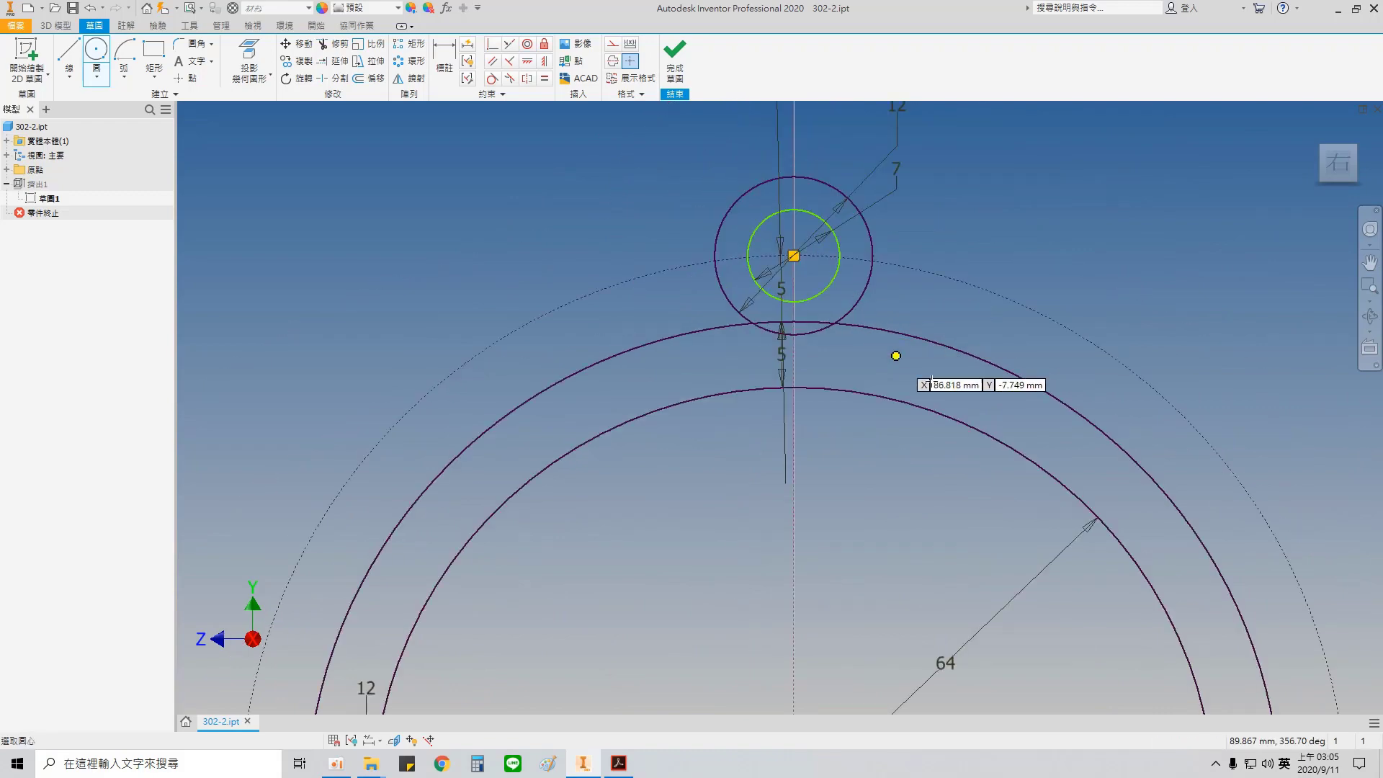
scroll(948, 569, "down", 3)
left_click(951, 569)
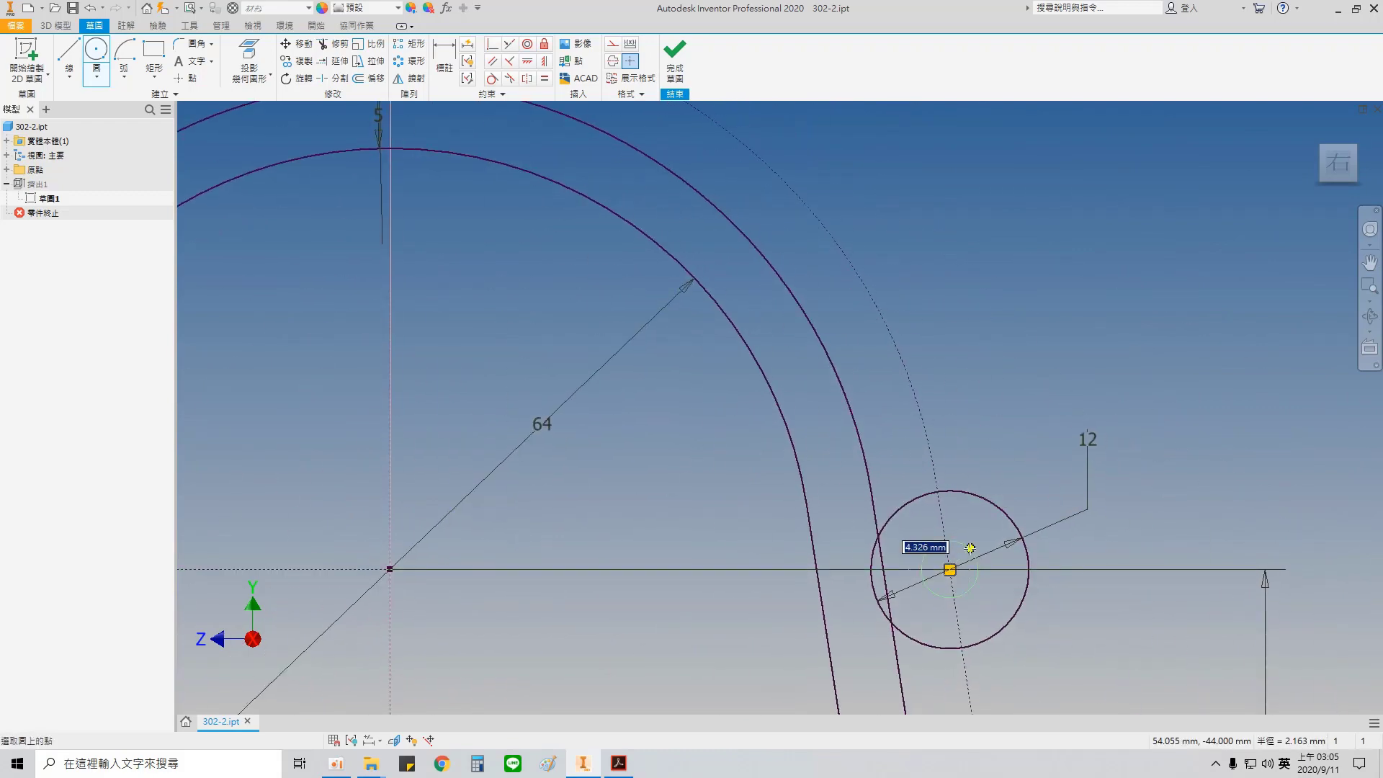
type("7")
key("Return")
Step: Sketch a 7 mm circle concentric with the lower-right 12 mm circle
middle_click_drag(1001, 647, 838, 202)
middle_click_drag(869, 599, 889, 165)
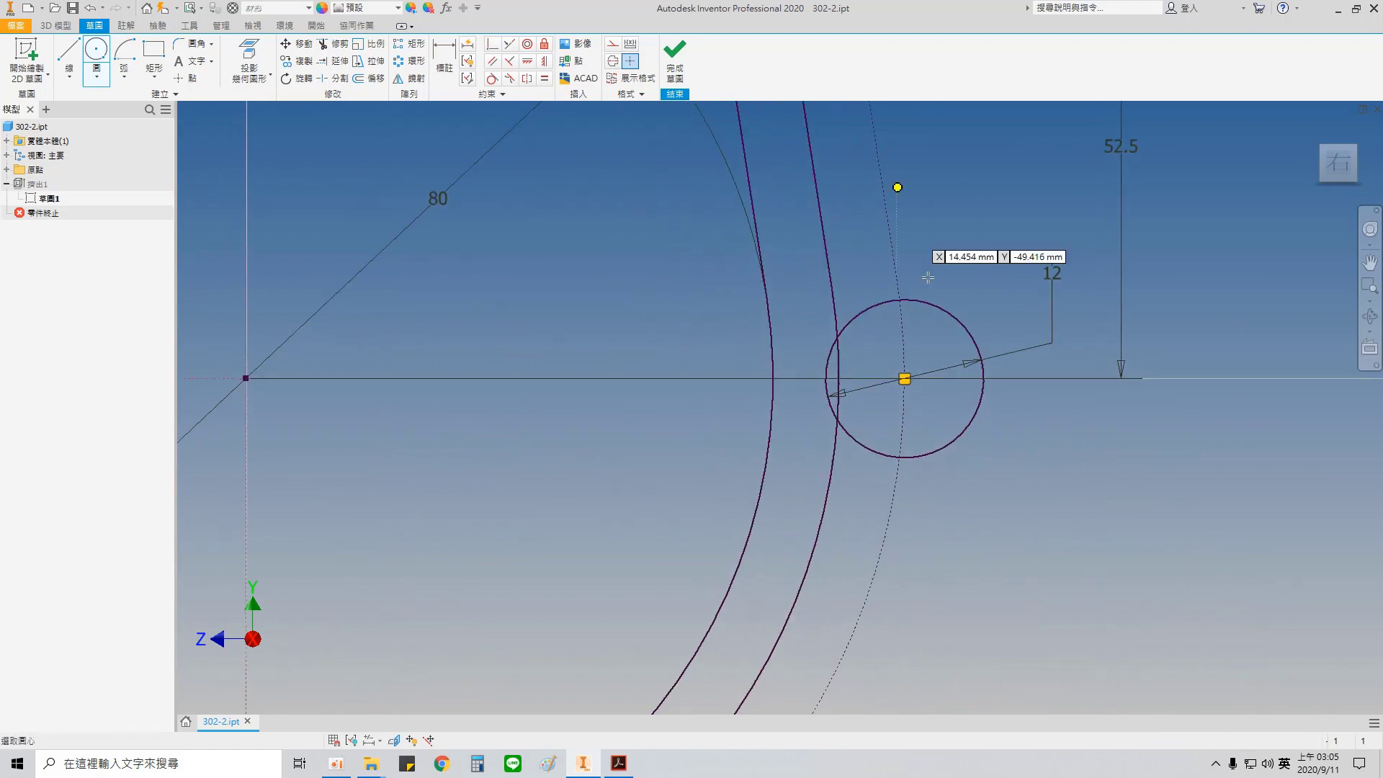
left_click(902, 377)
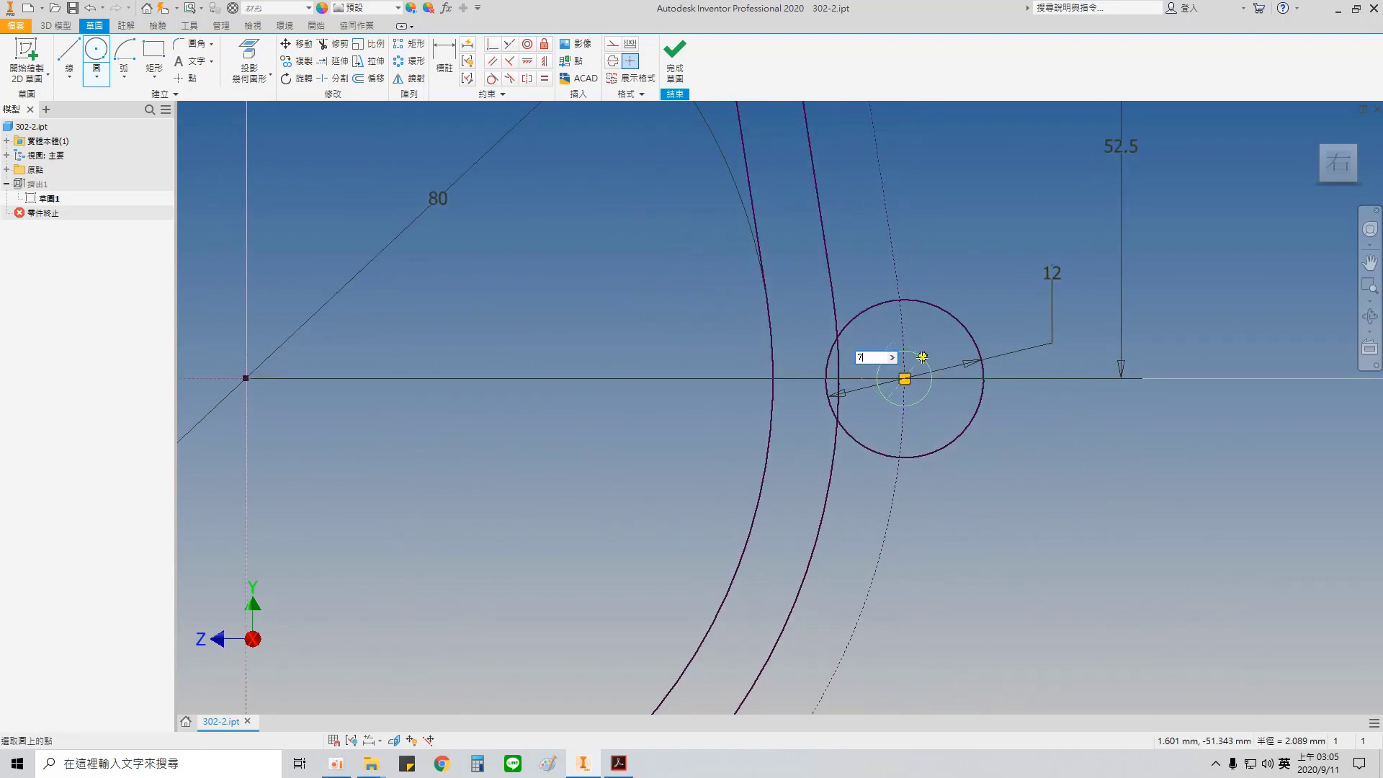
type("7")
key("Return")
Step: Sketch a 7 mm circle concentric with the bottommost 12 mm circle
middle_click_drag(733, 513, 1081, 202)
middle_click_drag(625, 649, 793, 377)
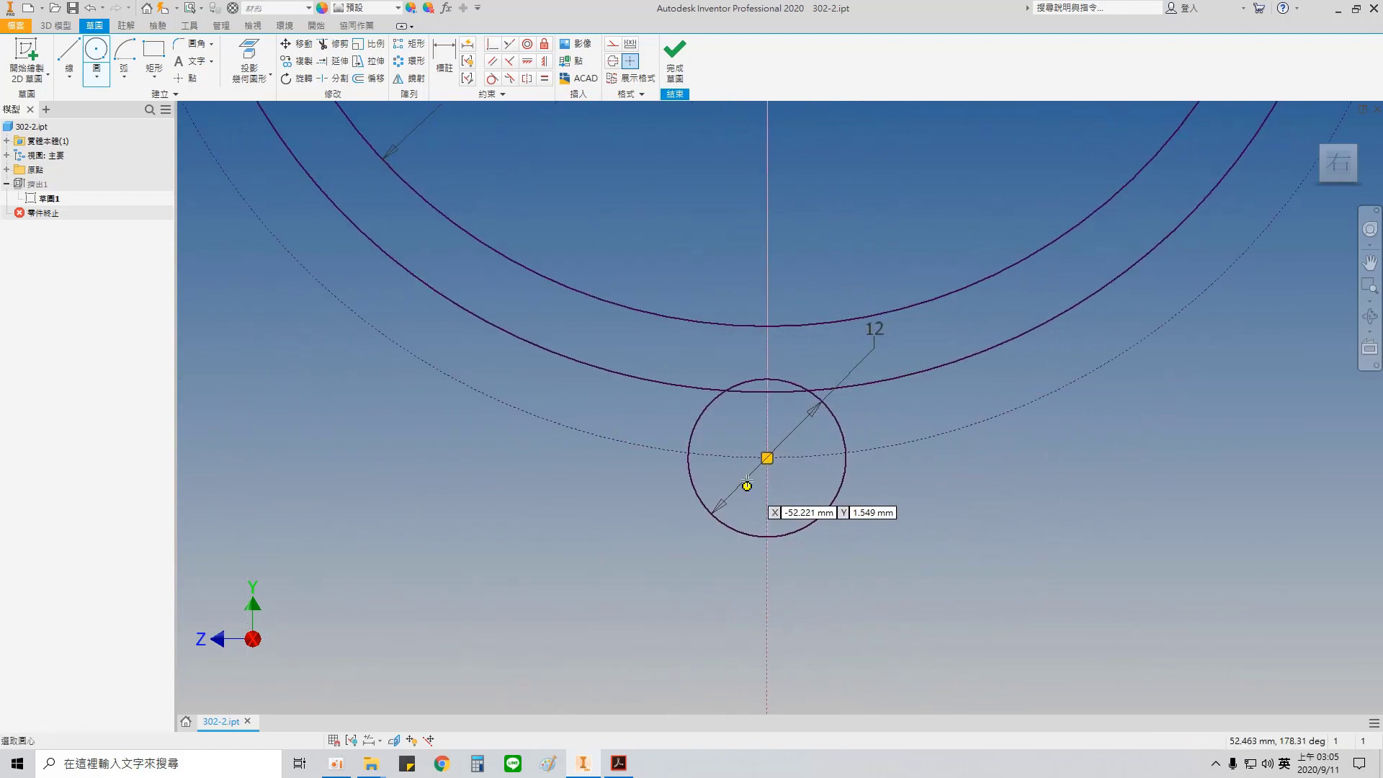
scroll(729, 496, "down", 3)
left_click(785, 435)
type("7")
key("Return")
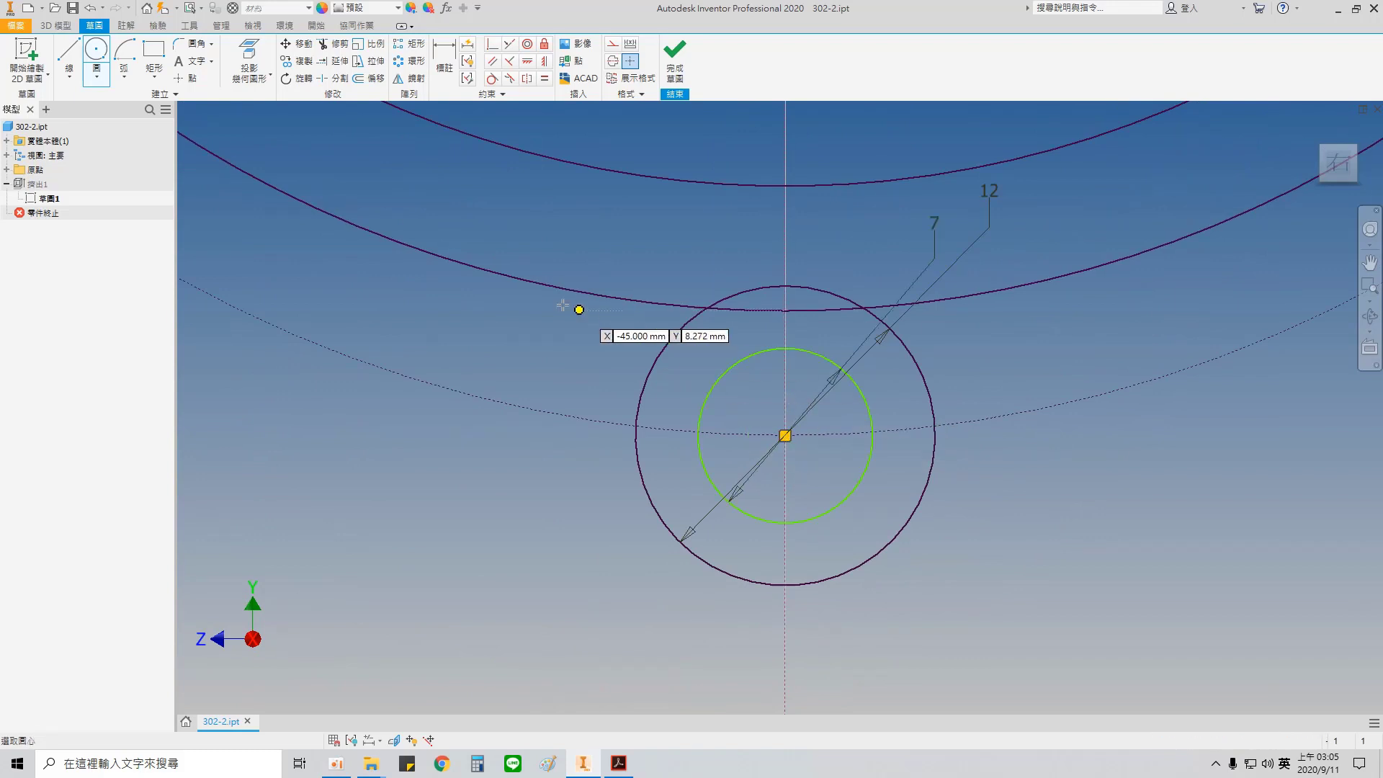
Step: Sketch a 7 mm circle concentric with the lower-left 12 mm circle
mouse_move(504, 280)
middle_mouse_down()
mouse_move(1009, 607)
mouse_move(920, 612)
middle_mouse_up()
middle_click_drag(568, 302, 746, 674)
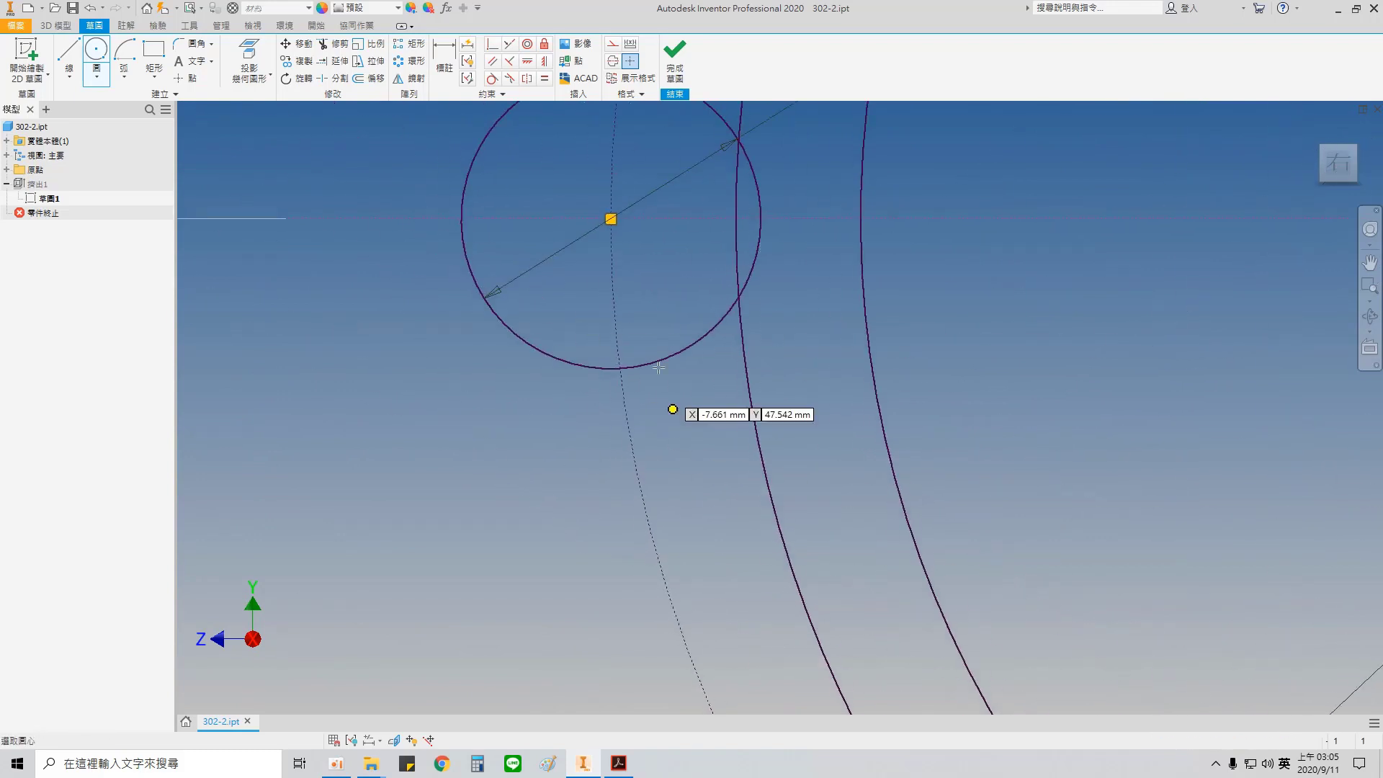
left_click(611, 218)
type("7")
key("Return")
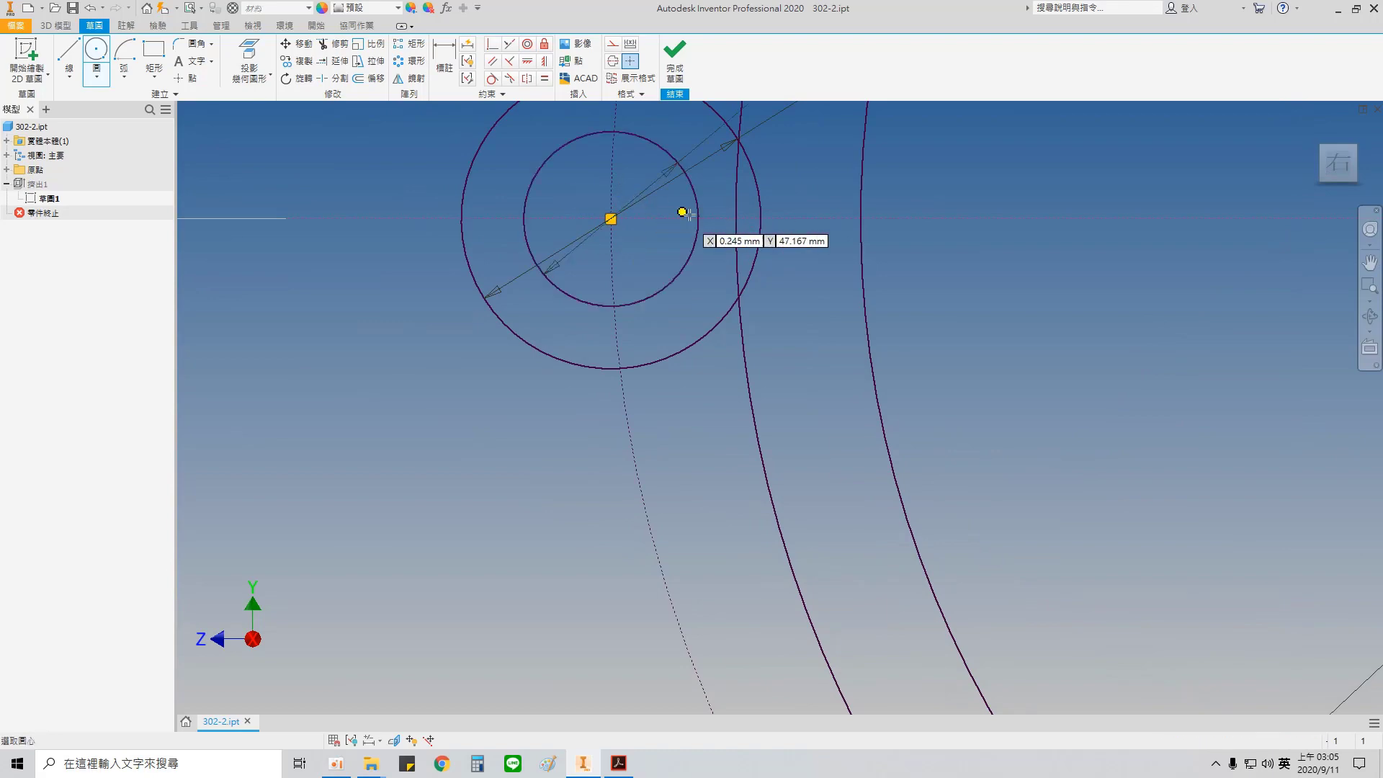
Step: Sketch a 7 mm circle concentric with the upper-left 12 mm circle
scroll(685, 213, "up", 3)
mouse_move(685, 213)
middle_mouse_down()
mouse_move(658, 556)
mouse_move(608, 676)
middle_mouse_up()
scroll(644, 234, "down", 4)
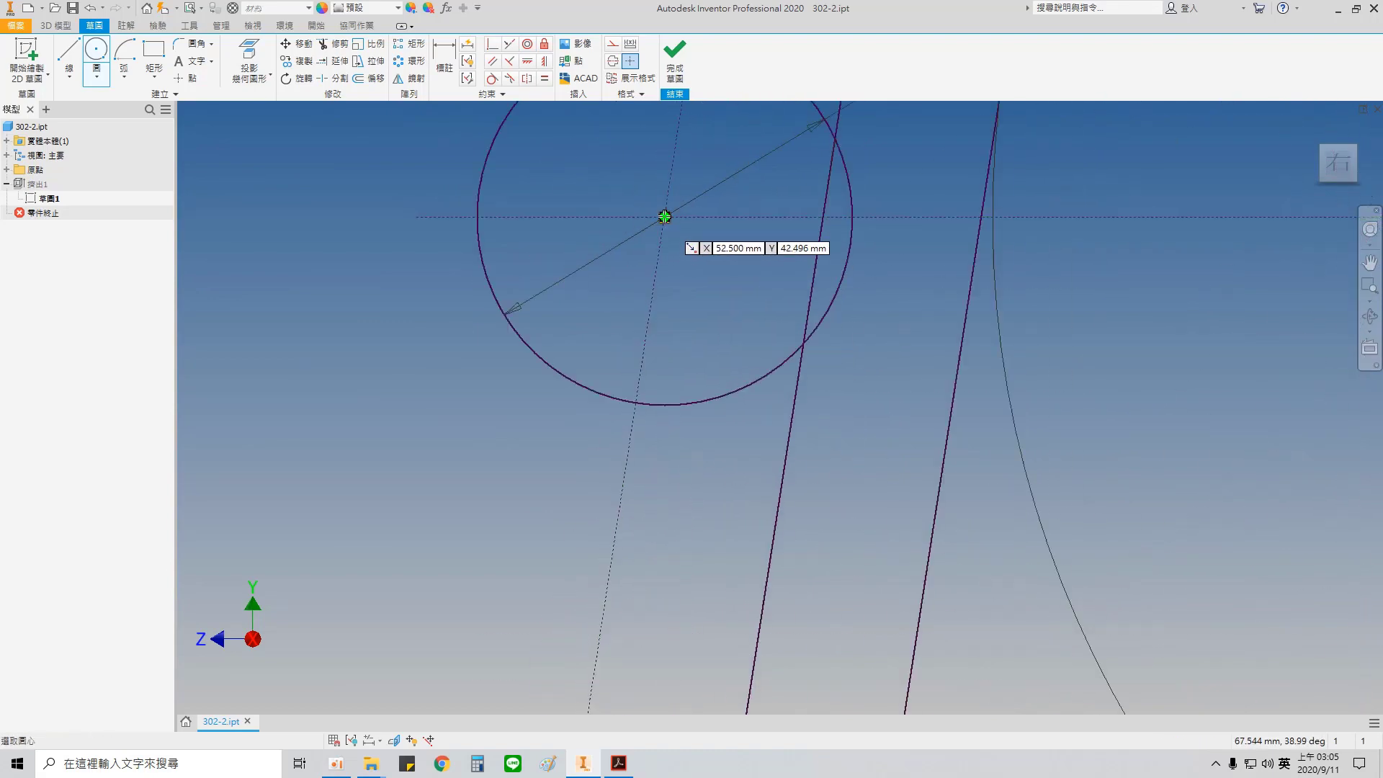
left_click(665, 218)
type("7")
key("Tab")
key("Return")
scroll(741, 247, "up", 5)
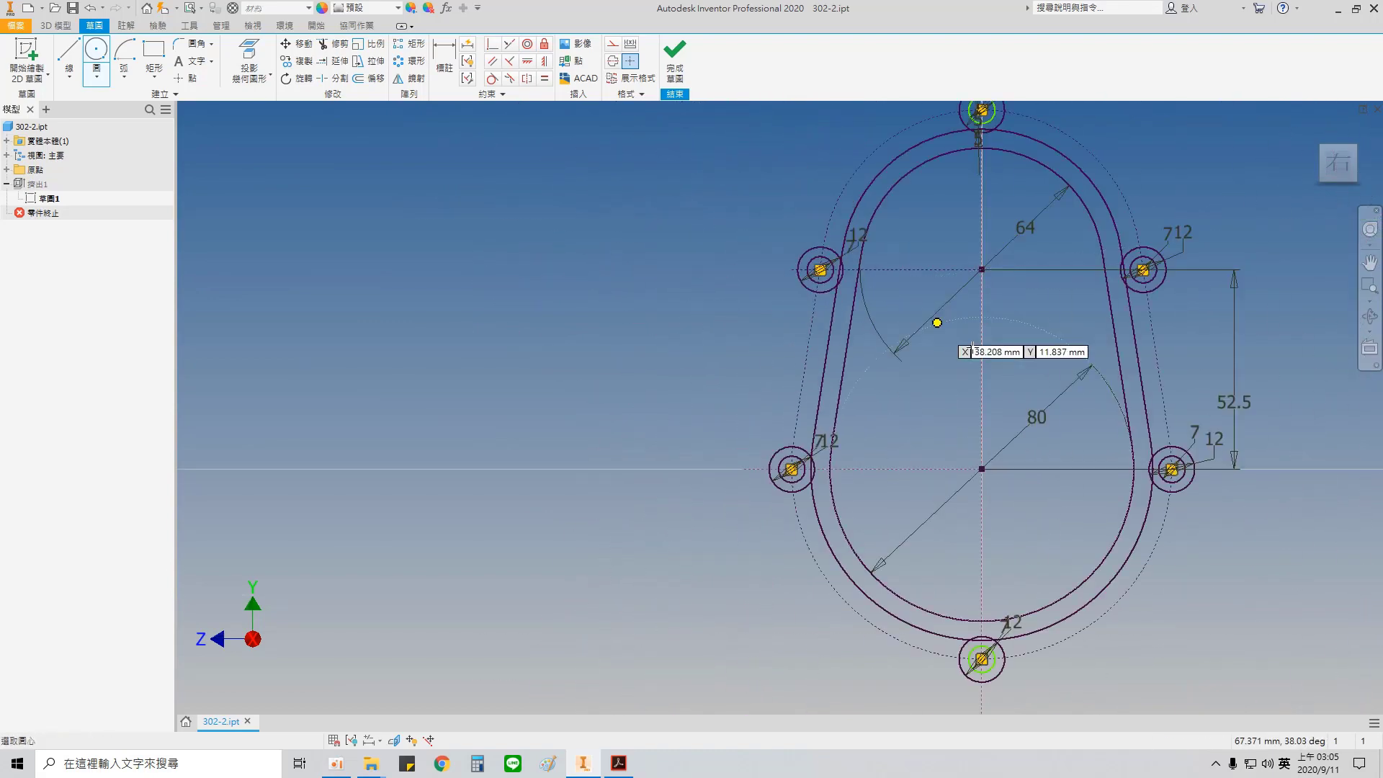
Step: Delete the 7 mm circle inside the bottommost 12 mm circle
middle_click_drag(936, 322, 657, 280)
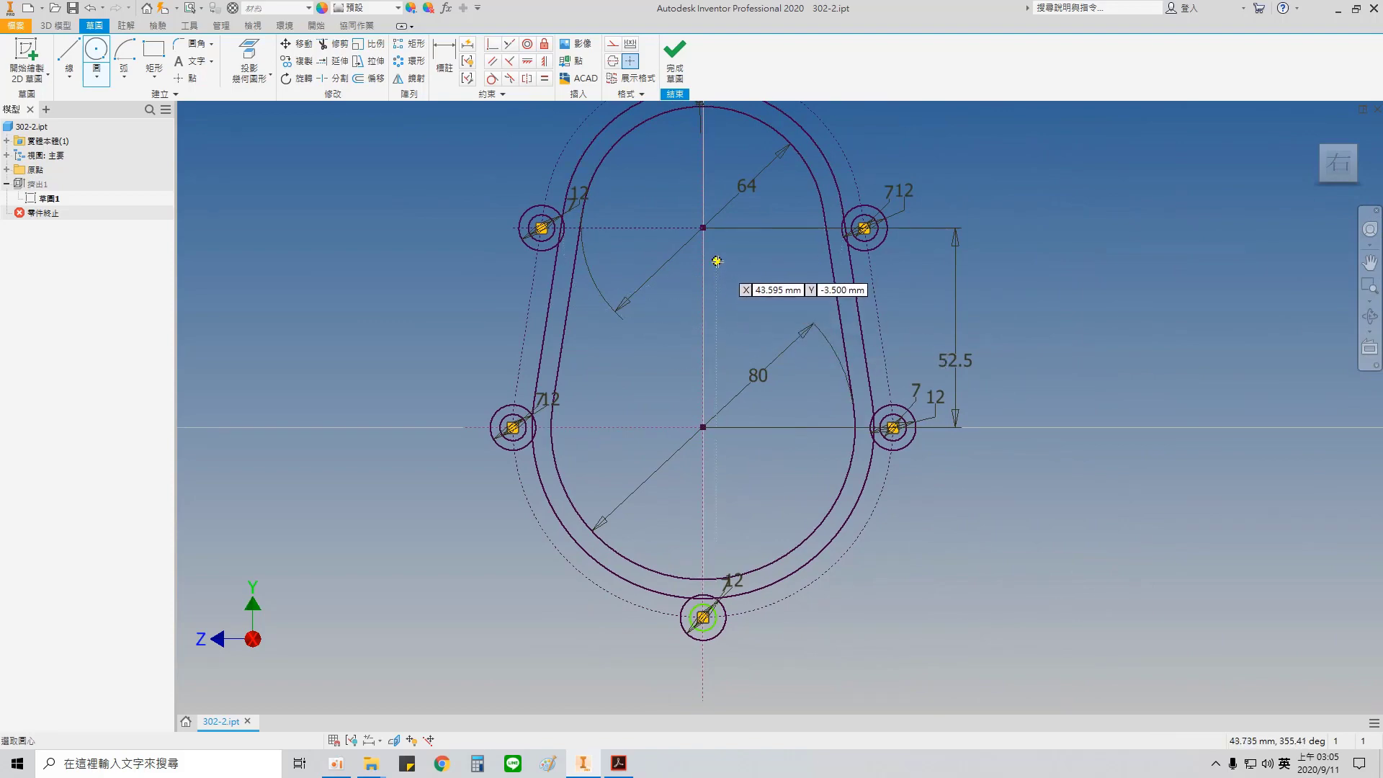
scroll(709, 591, "down", 10)
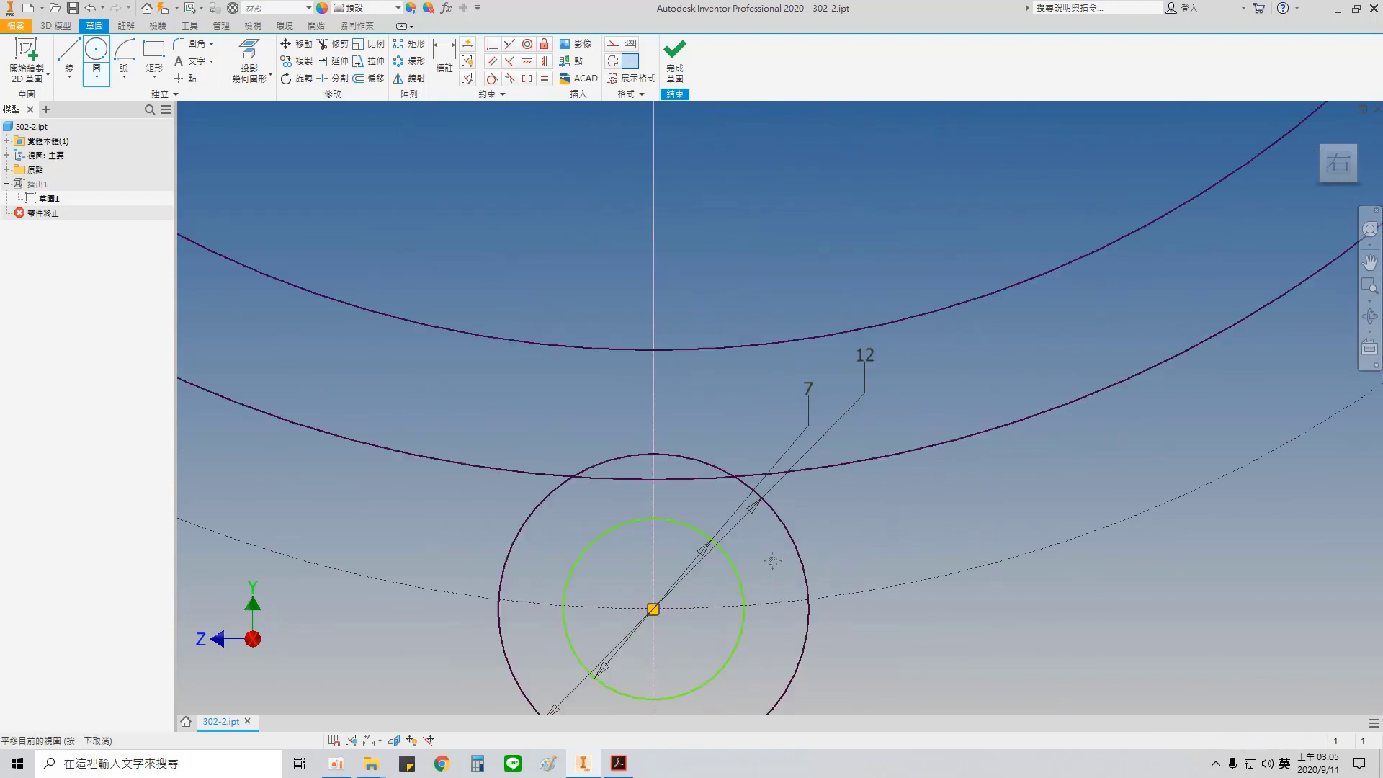
key("Escape")
left_click(780, 359)
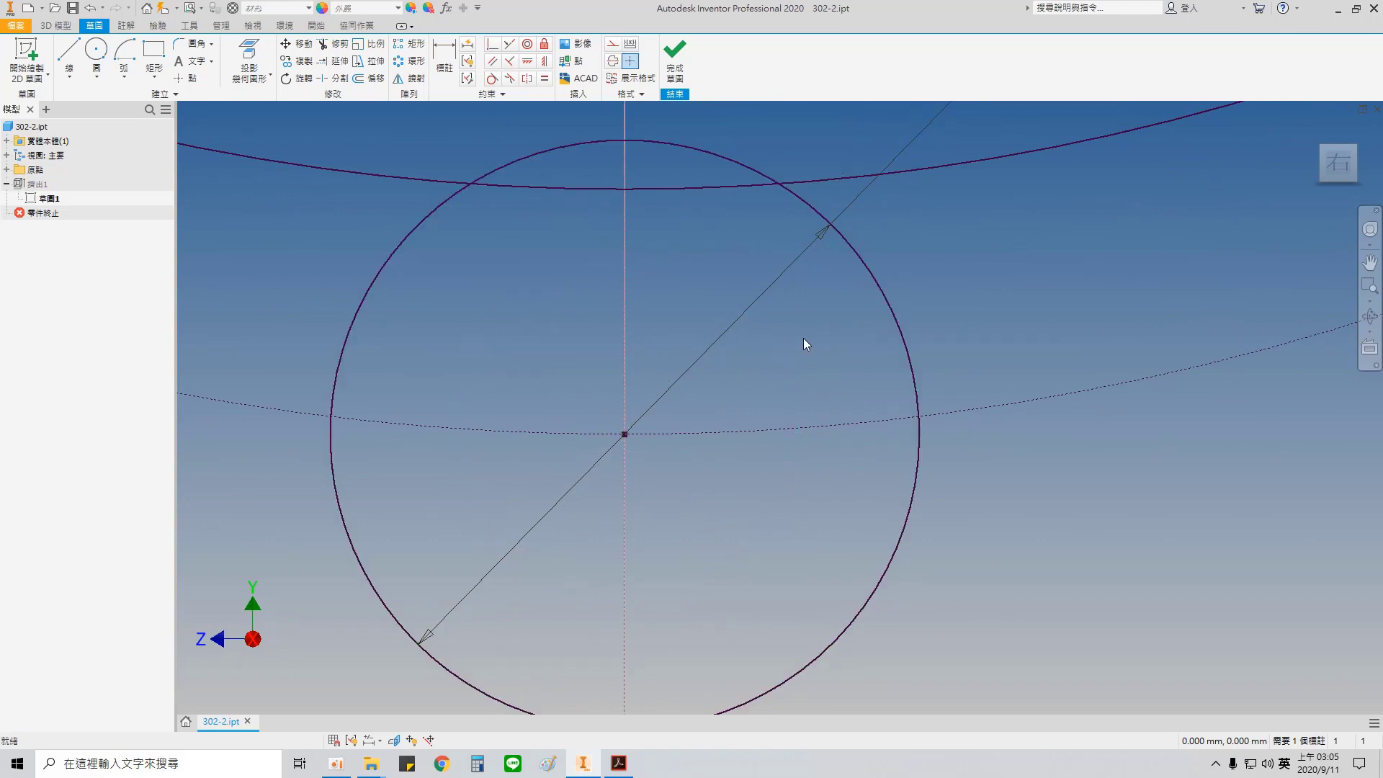
scroll(803, 335, "up", 8)
scroll(800, 284, "up", 3)
scroll(801, 275, "down", 6)
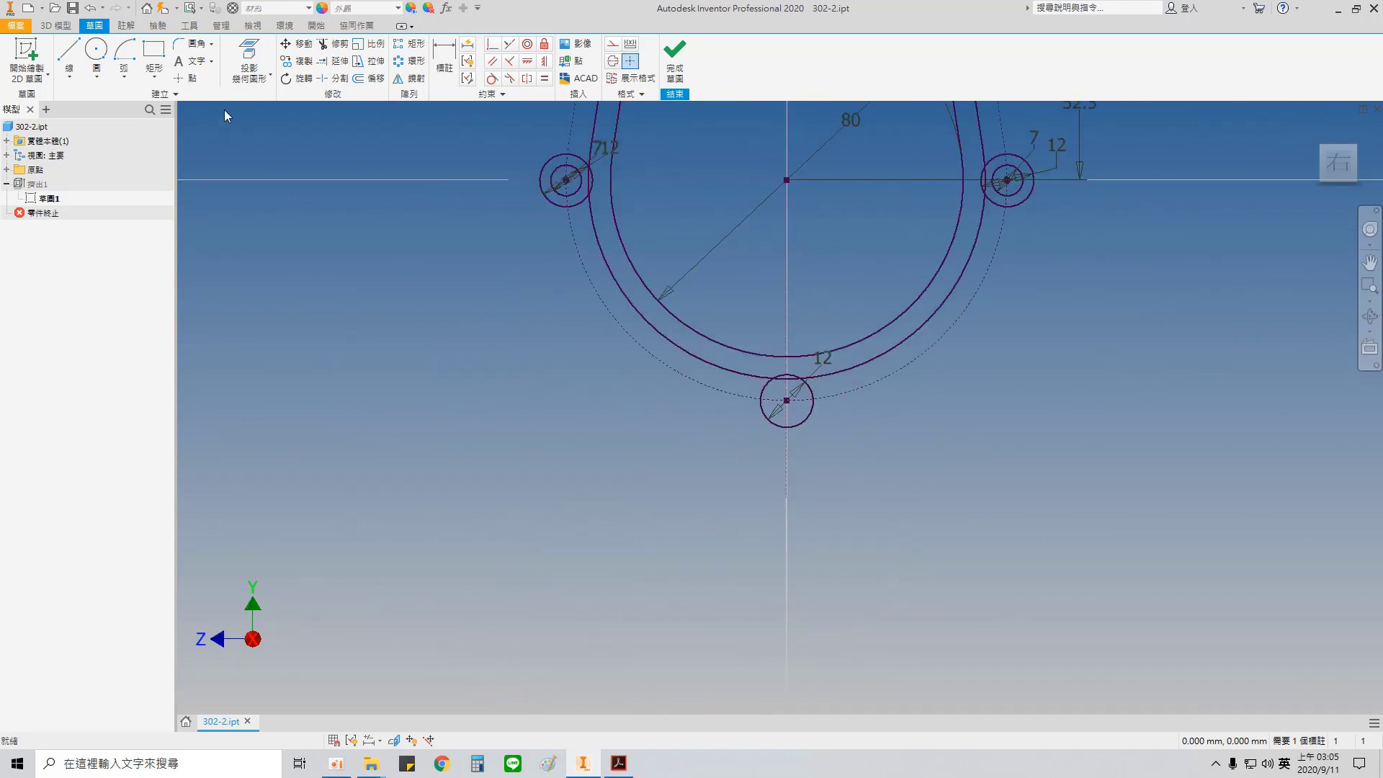
Step: Redraw the 7 mm hole circle at the centre of the bottommost 12 mm circle
left_click(129, 67)
scroll(803, 374, "down", 7)
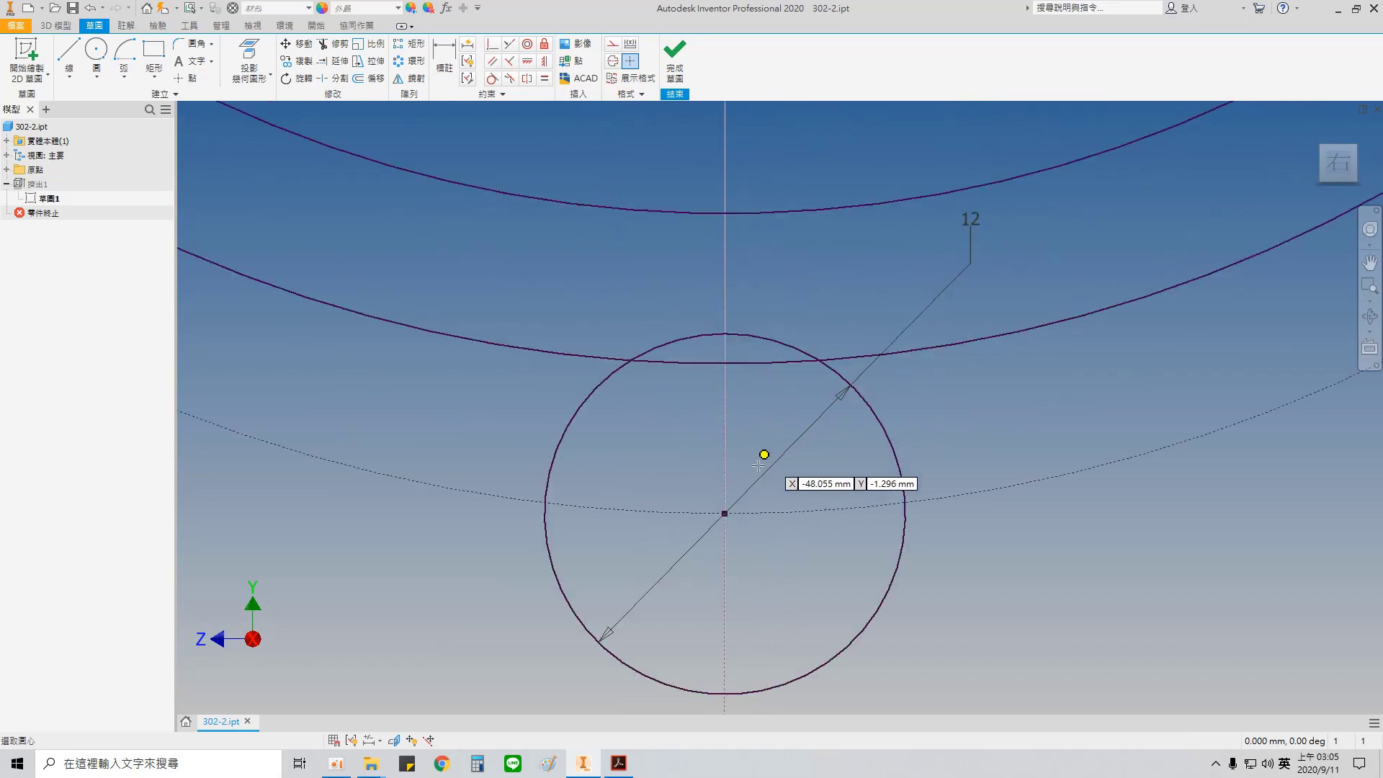
left_click(725, 513)
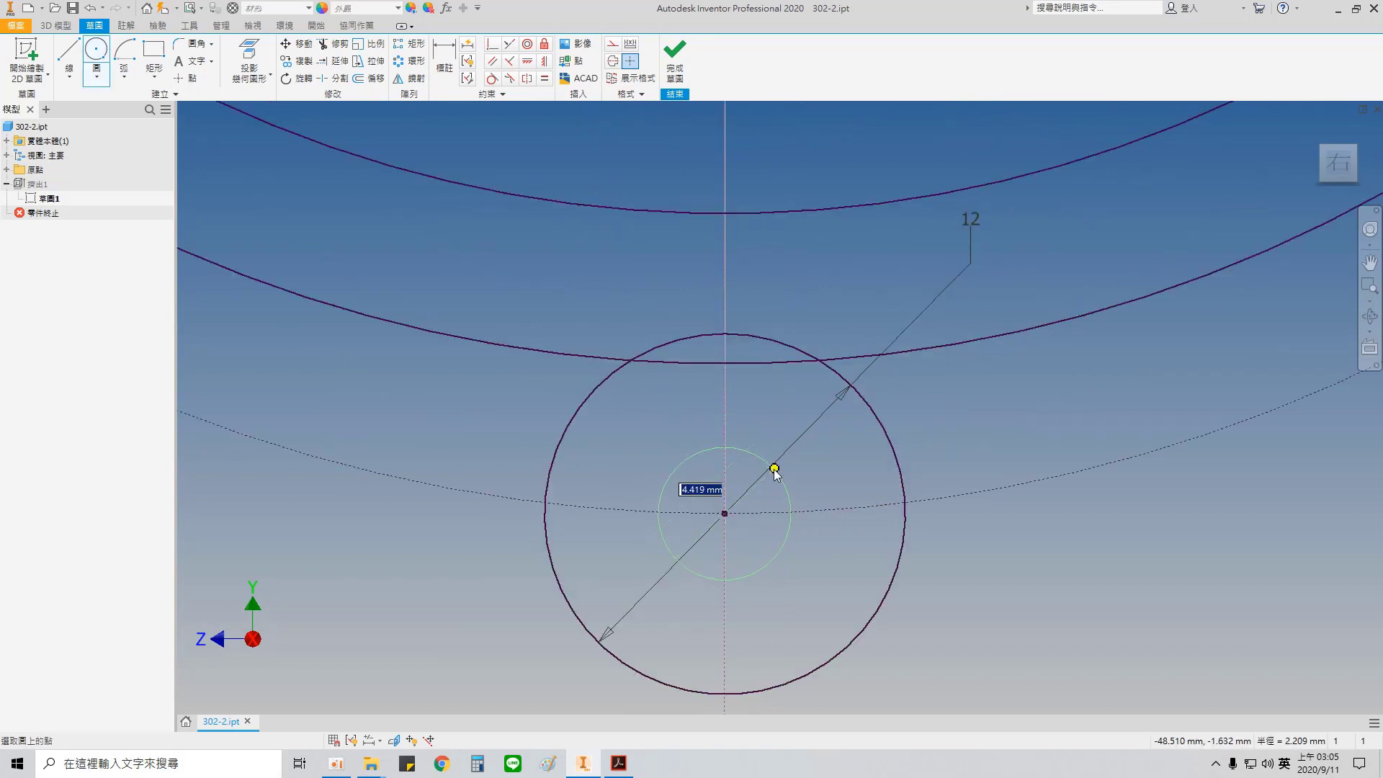
type("7")
key("Return")
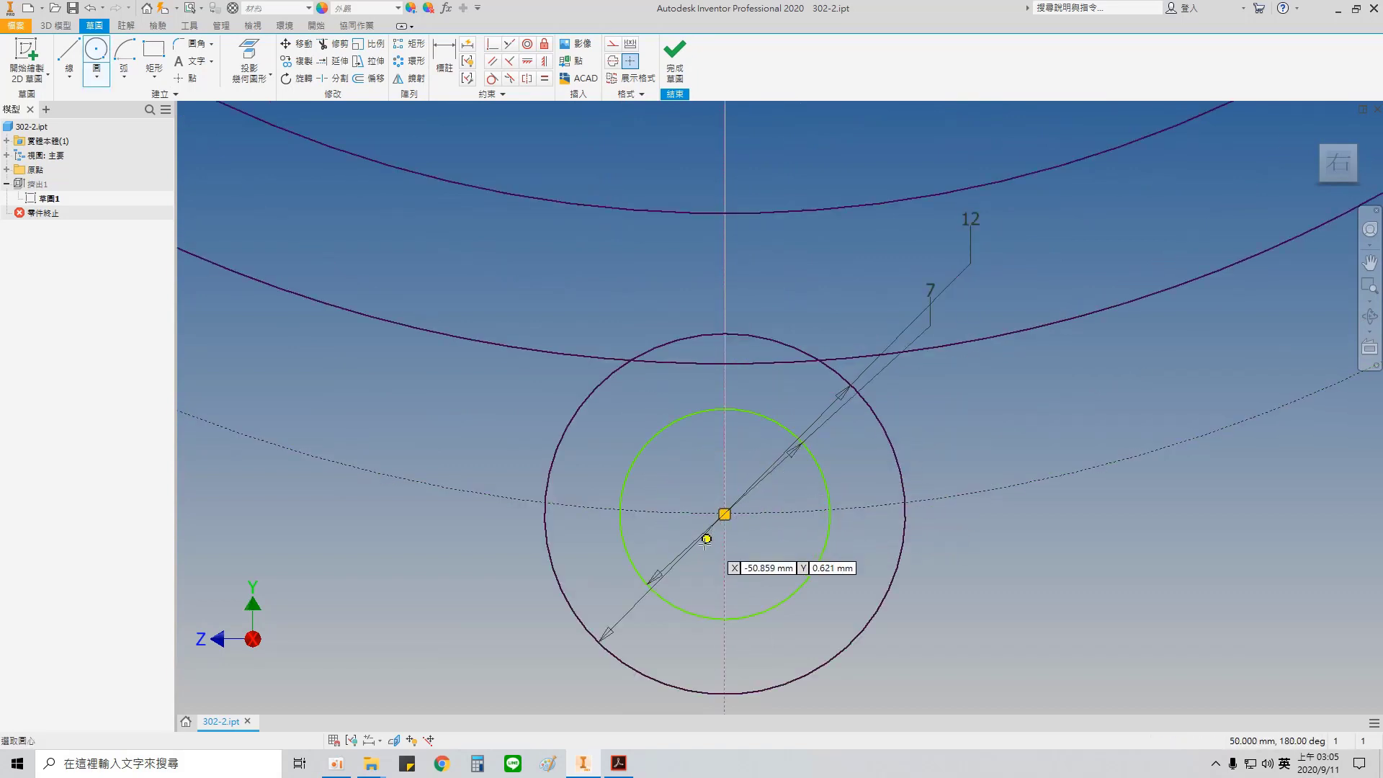
Step: Finish editing the cover's base sketch and return to the 3D model
scroll(823, 396, "up", 2)
scroll(823, 395, "up", 10)
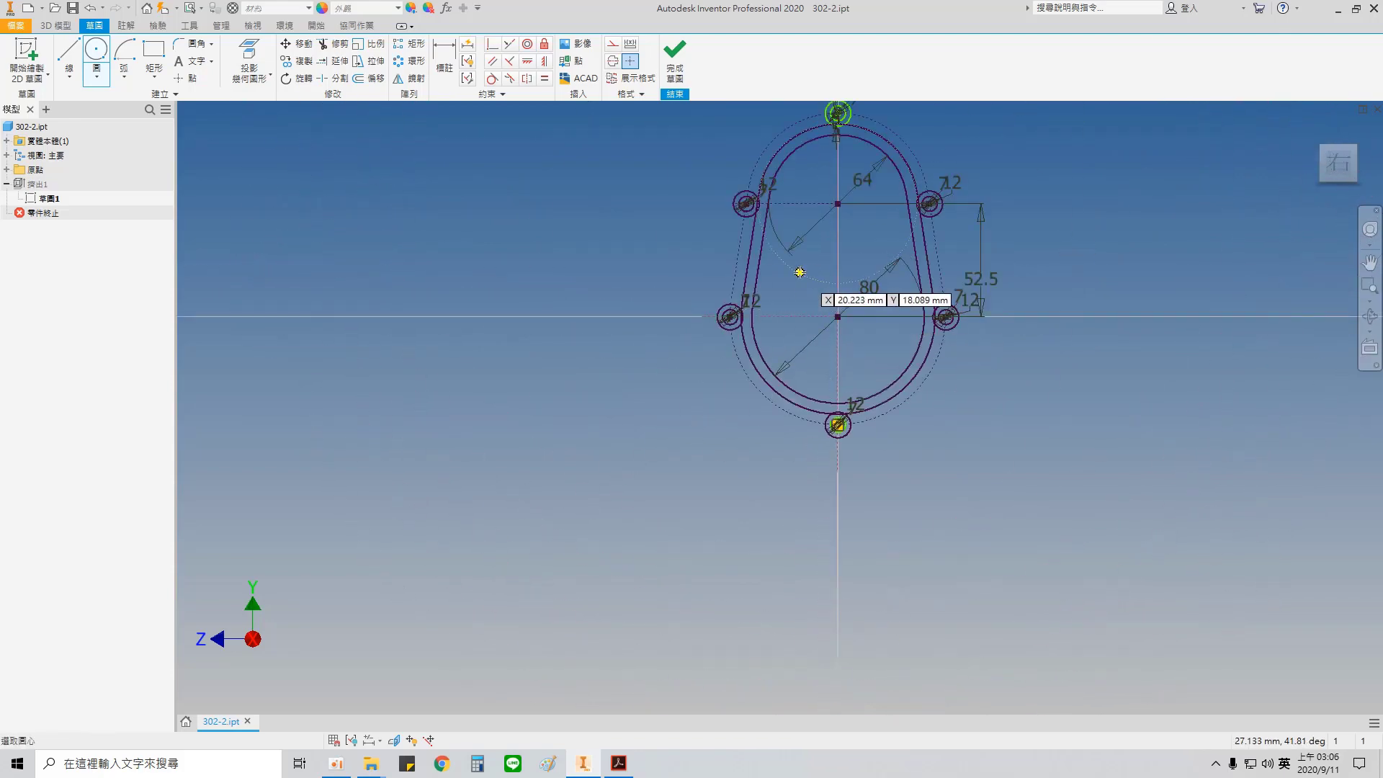
scroll(827, 364, "down", 3)
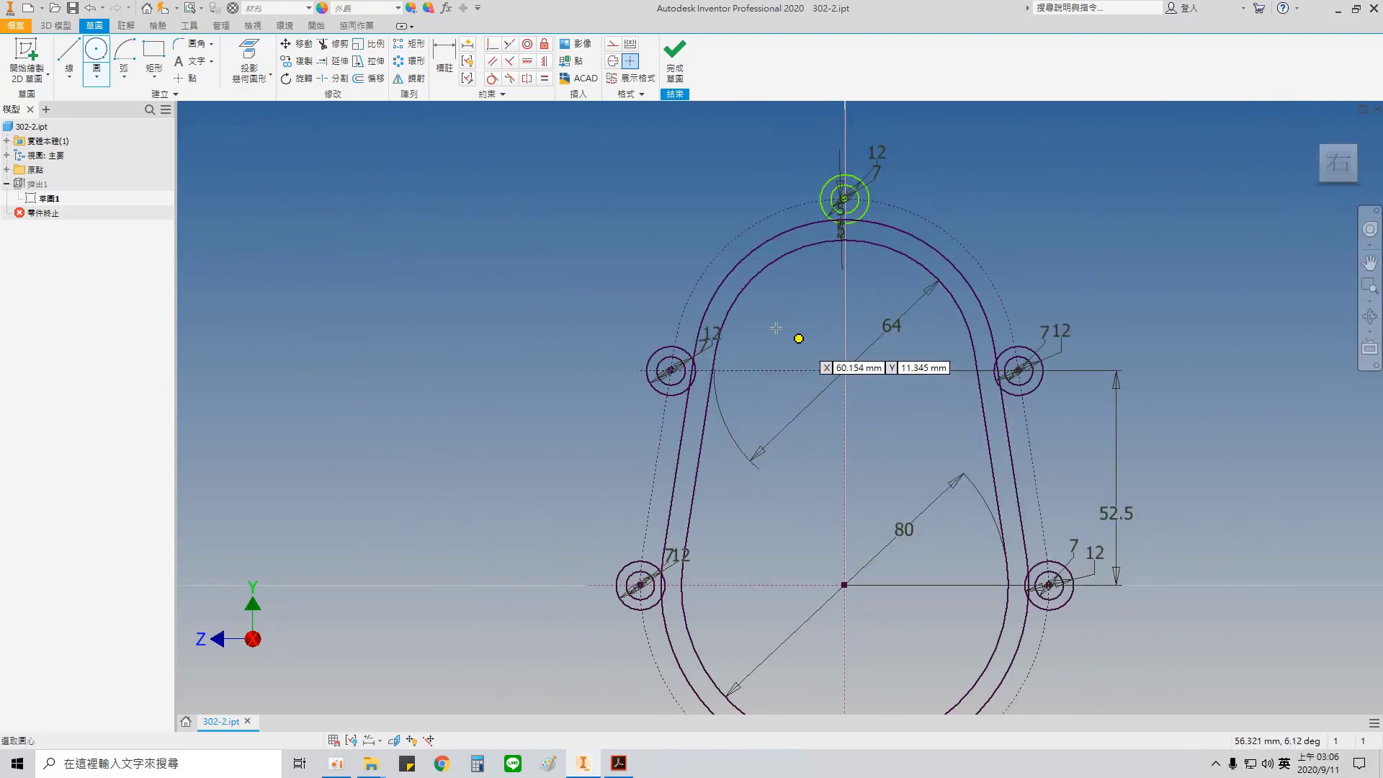
key("e")
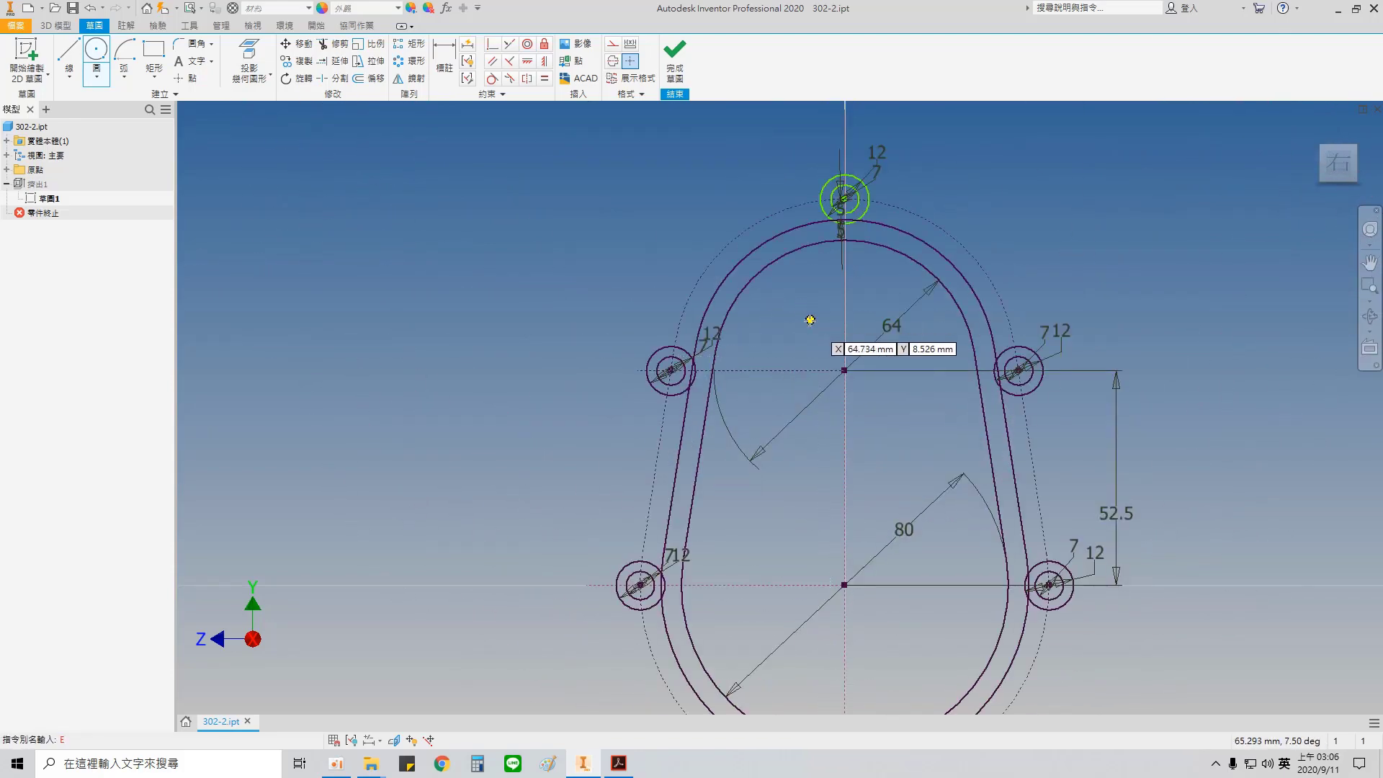
key("e")
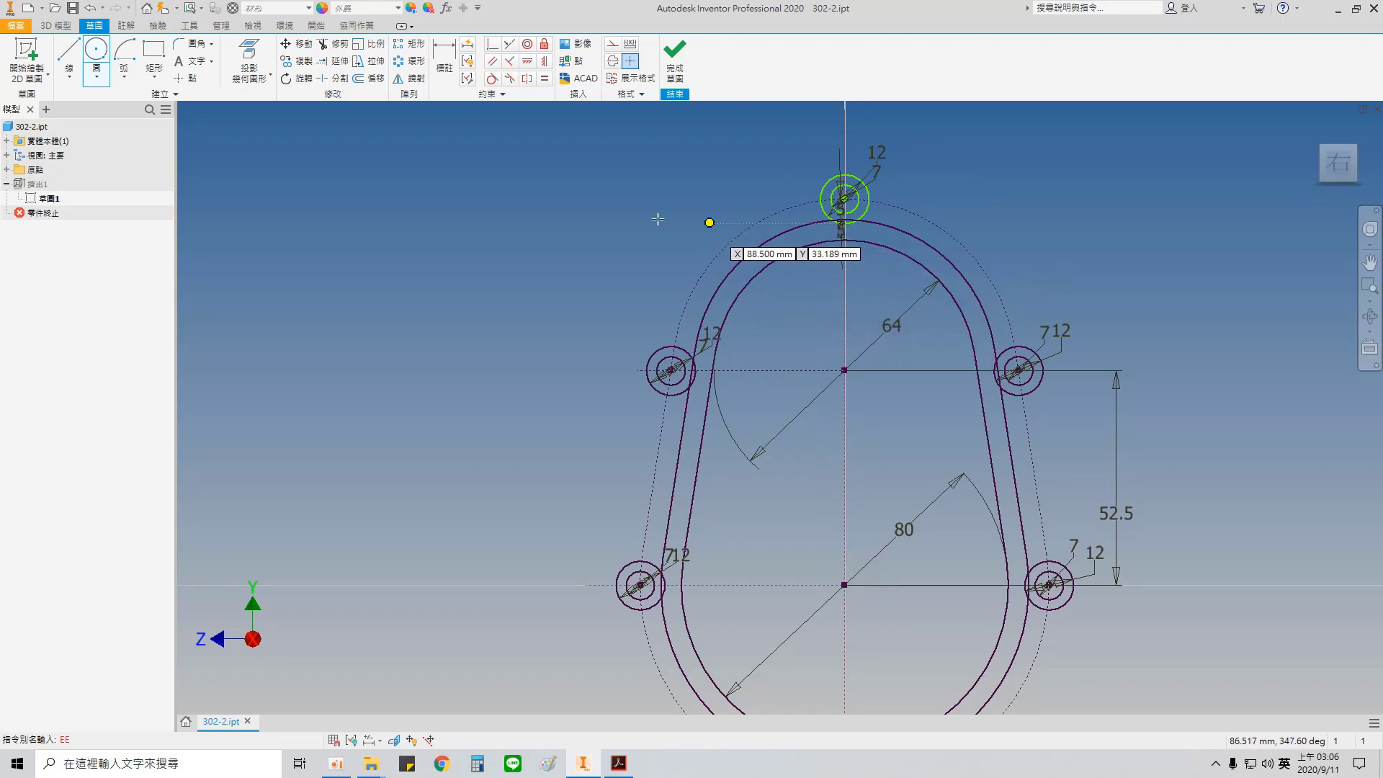
left_click(675, 58)
Step: Edit the cover's extrusion and add the ring profiles of the topmost and upper-right bolt bosses
scroll(868, 306, "down", 5)
scroll(866, 294, "up", 2)
scroll(864, 291, "up", 2)
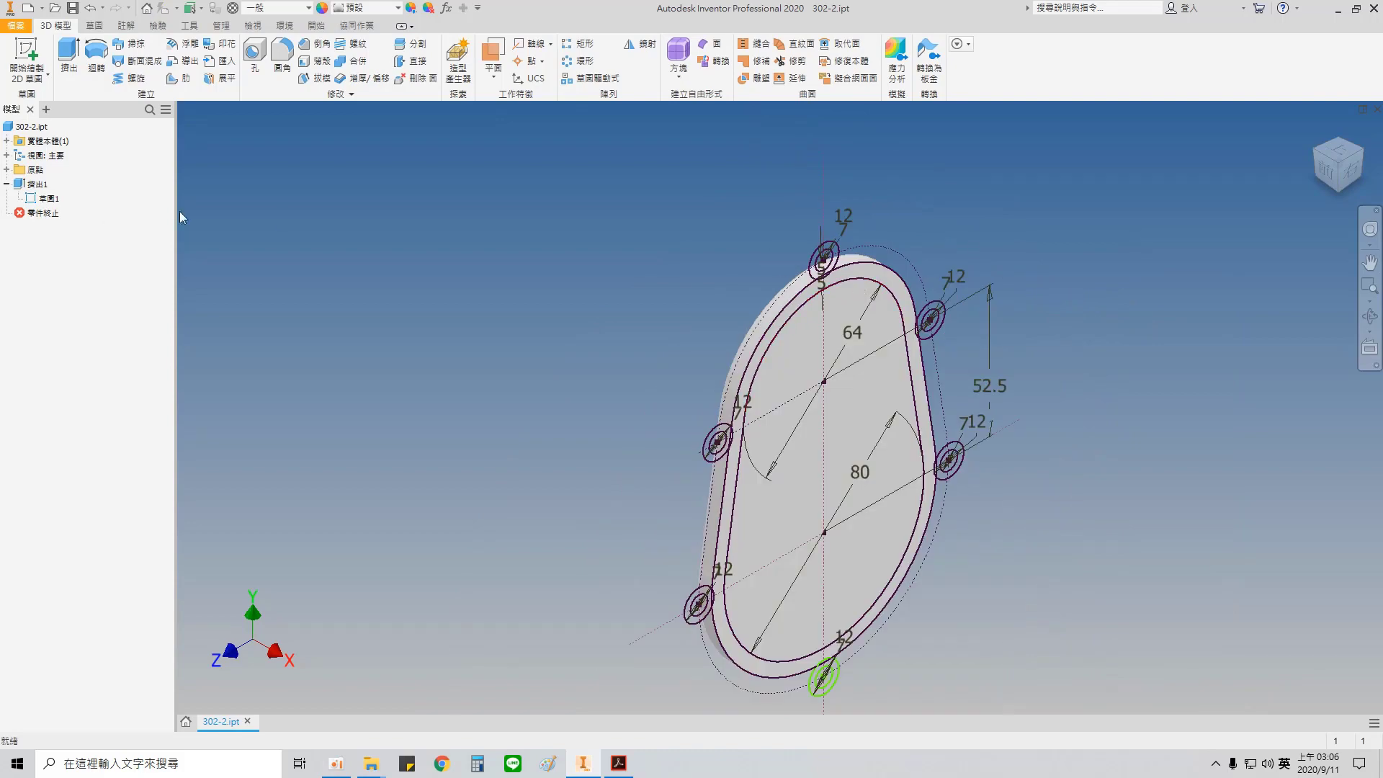
left_click(36, 185)
double_click(37, 185)
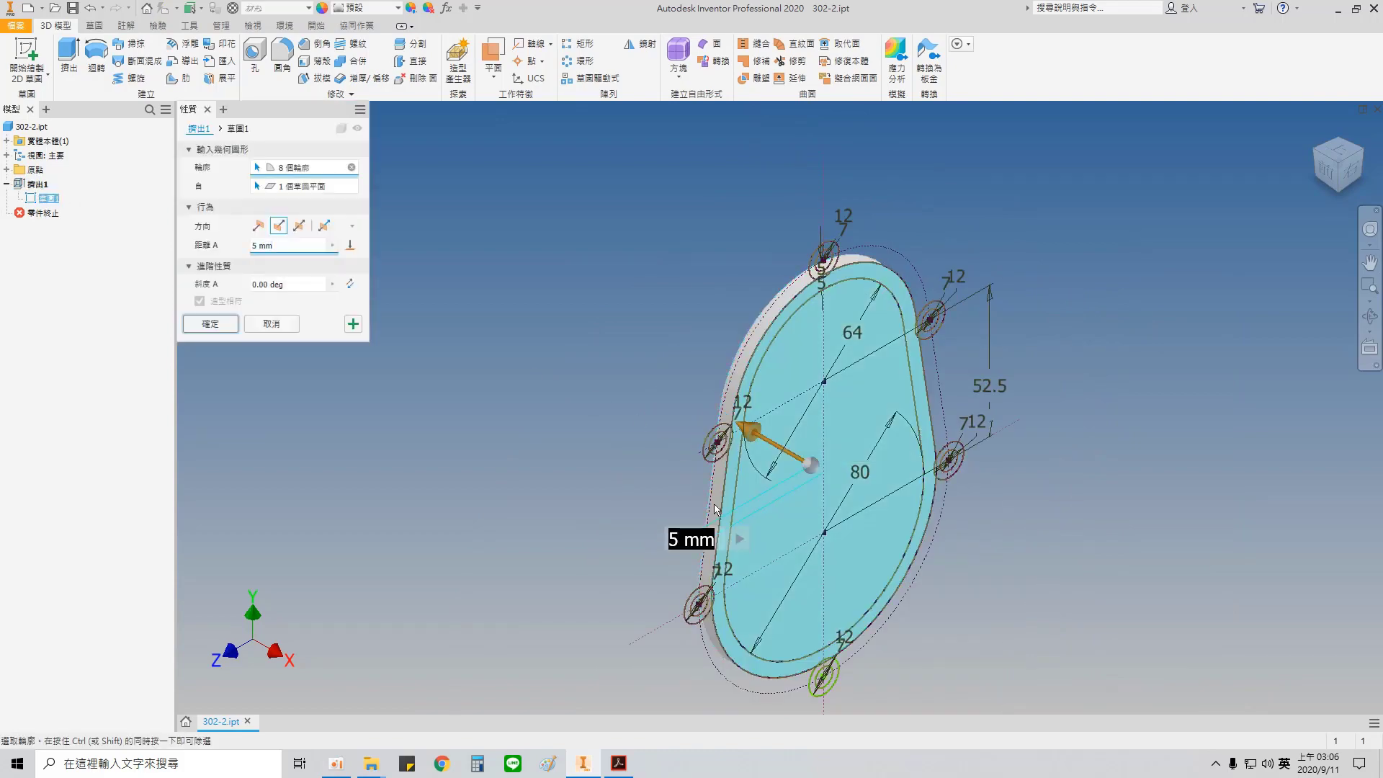
scroll(851, 354, "down", 5)
middle_click_drag(806, 234, 769, 551)
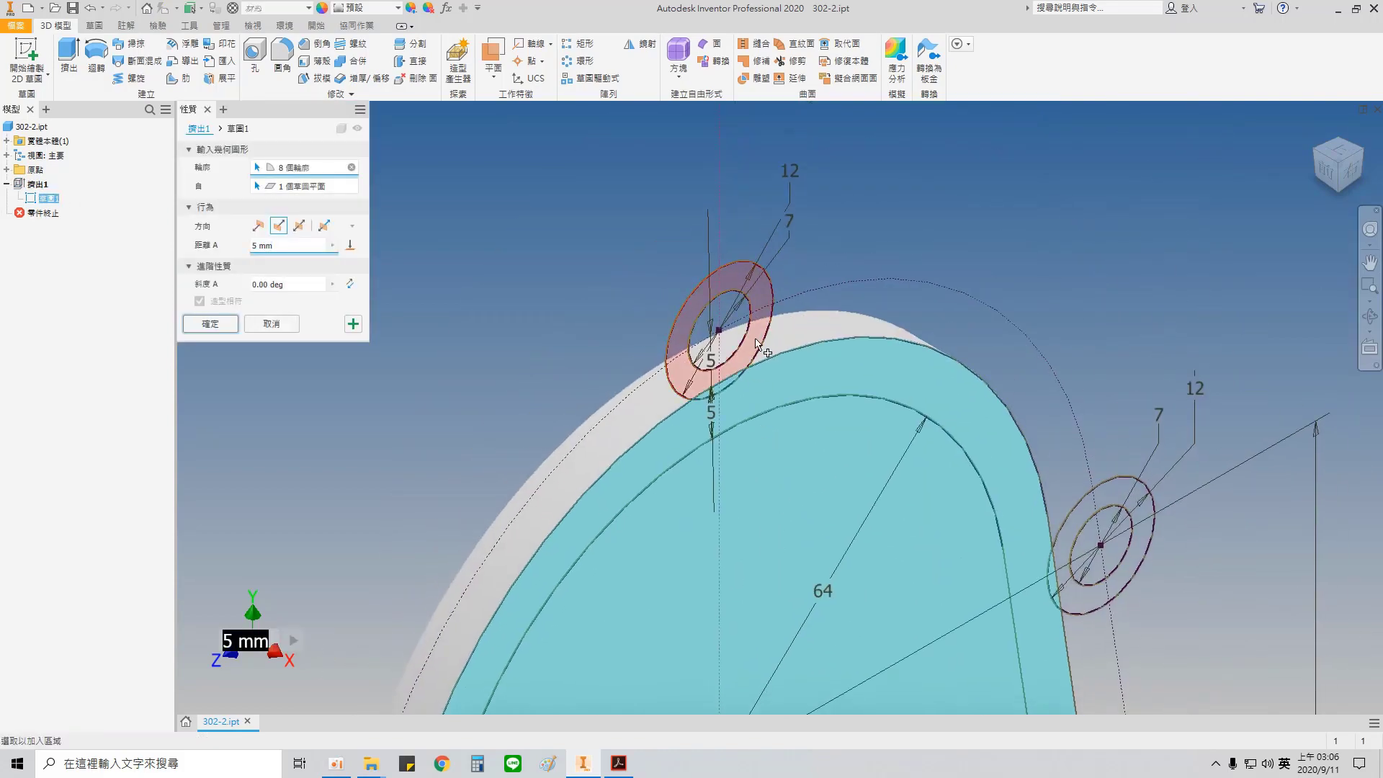
left_click(757, 336)
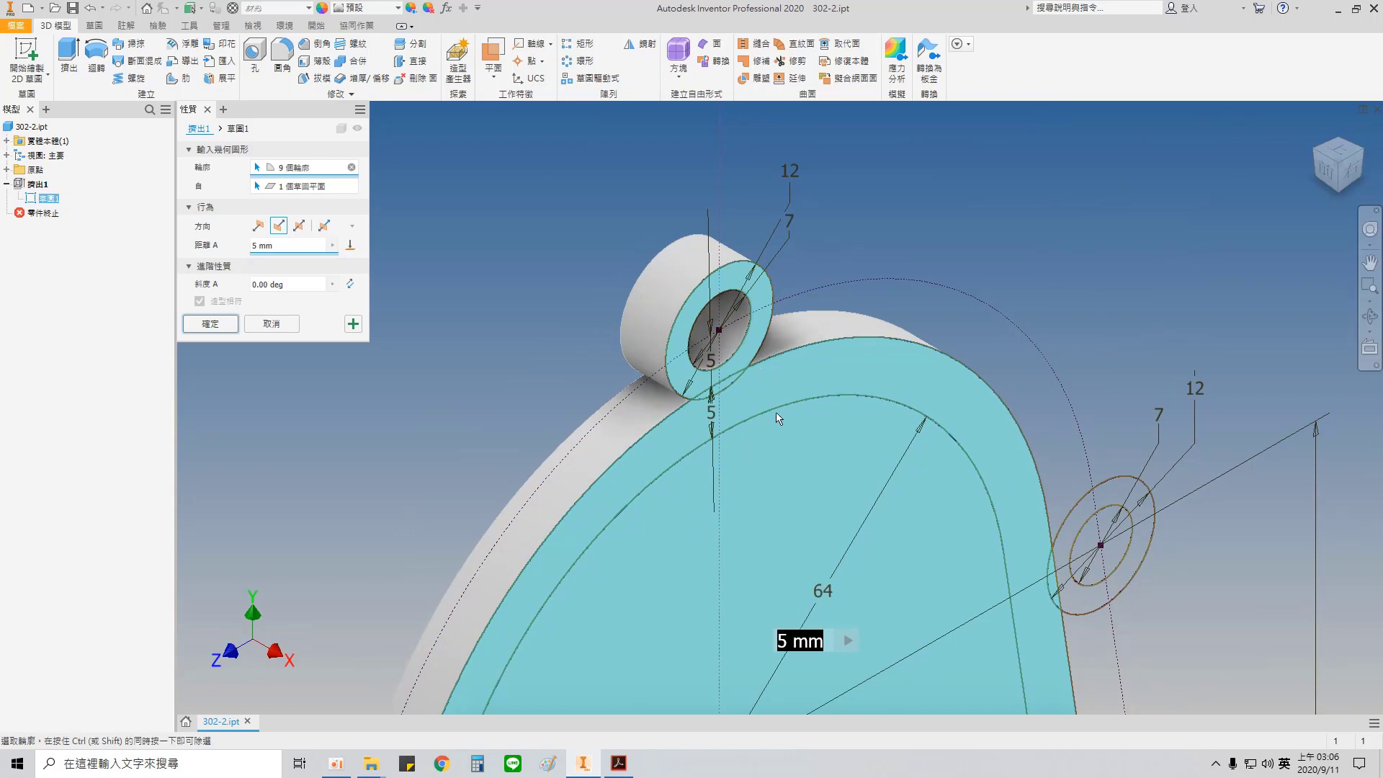
left_click(1085, 513)
Step: Add the ring profiles of the lower-right and bottommost bolt bosses to the extrusion
scroll(1083, 629, "up", 5)
middle_click_drag(1037, 589, 788, 264)
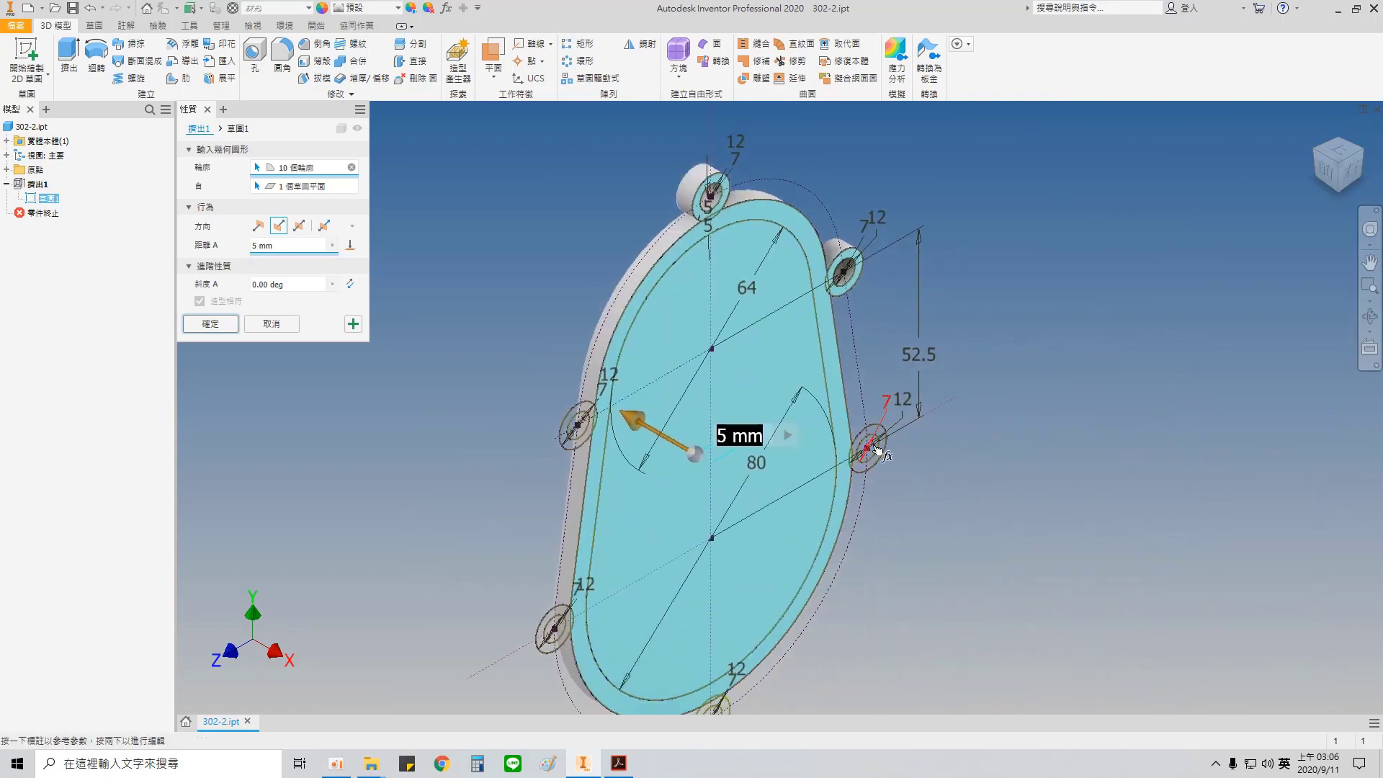
scroll(879, 454, "down", 3)
left_click(856, 429)
middle_click_drag(857, 429, 920, 132)
left_click(658, 646)
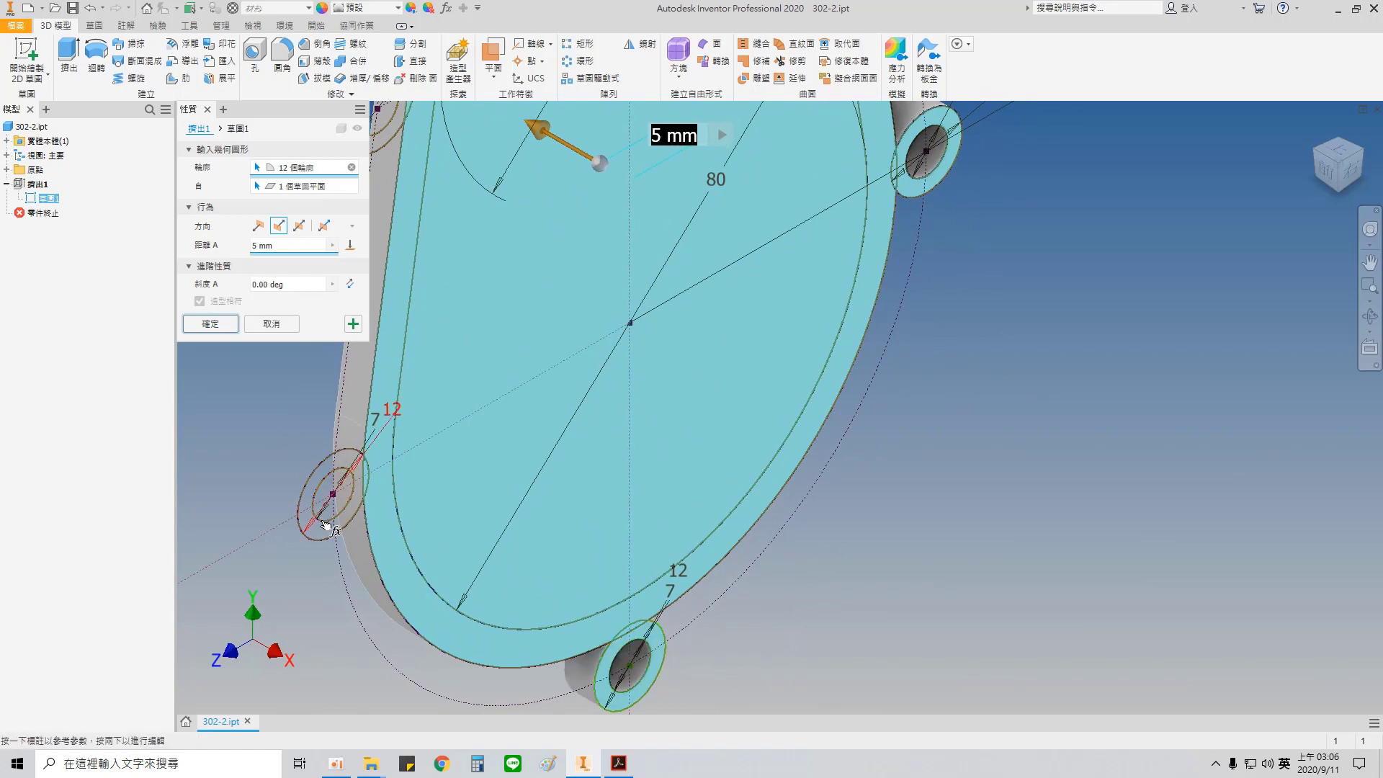
Step: Add the ring profiles of the lower-left and upper-left bolt bosses and apply the extrusion
left_click(351, 504)
middle_click_drag(552, 536, 749, 709)
scroll(691, 486, "down", 3)
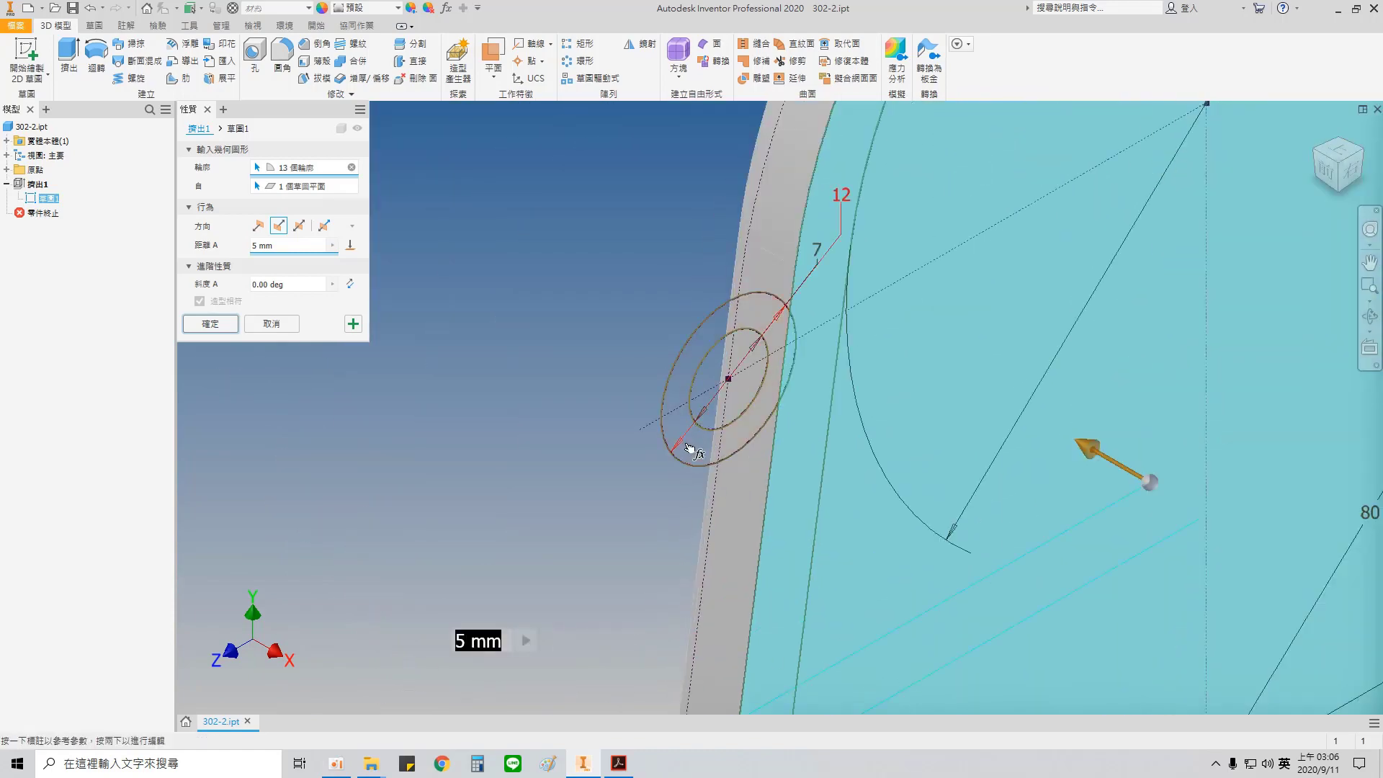
left_click(689, 442)
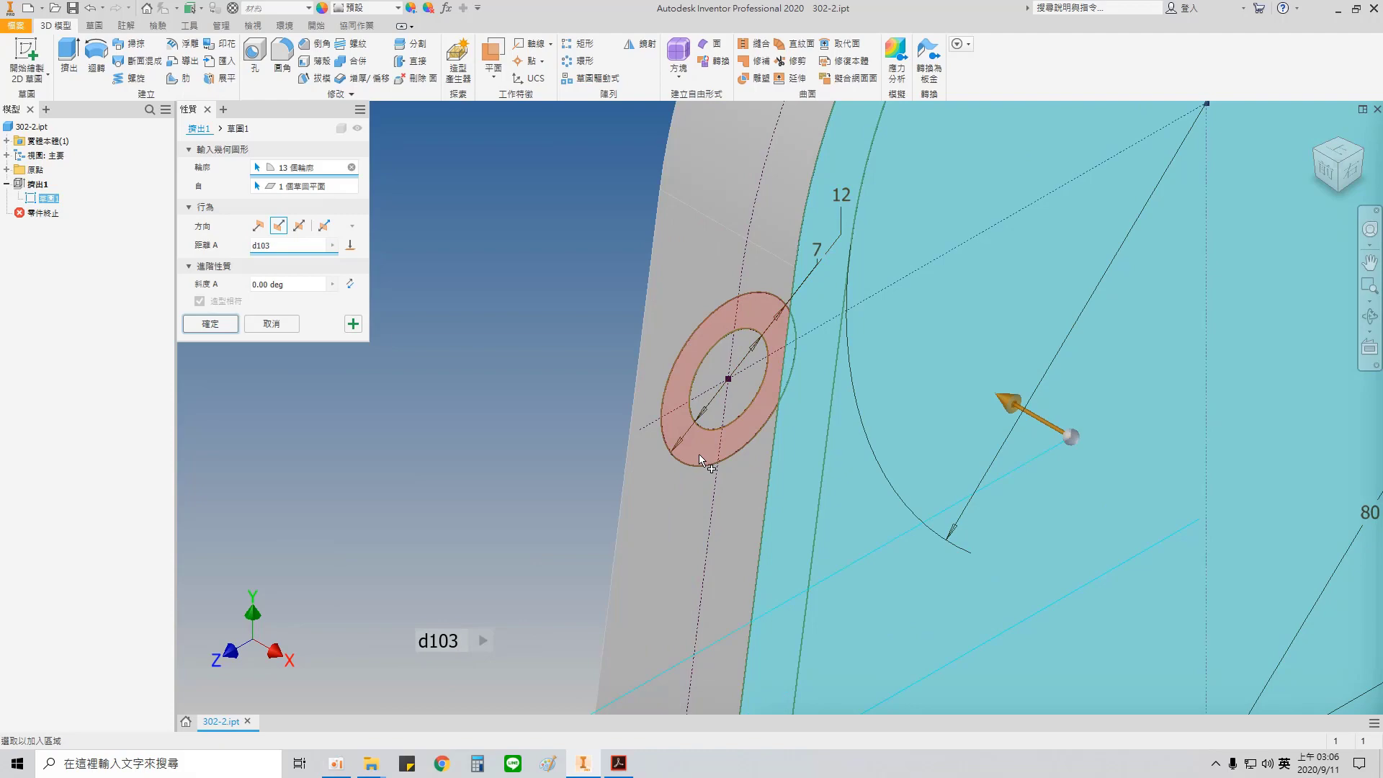
left_click(698, 452)
key("BackSpace")
key("BackSpace")
key("BackSpace")
key("BackSpace")
scroll(742, 470, "up", 5)
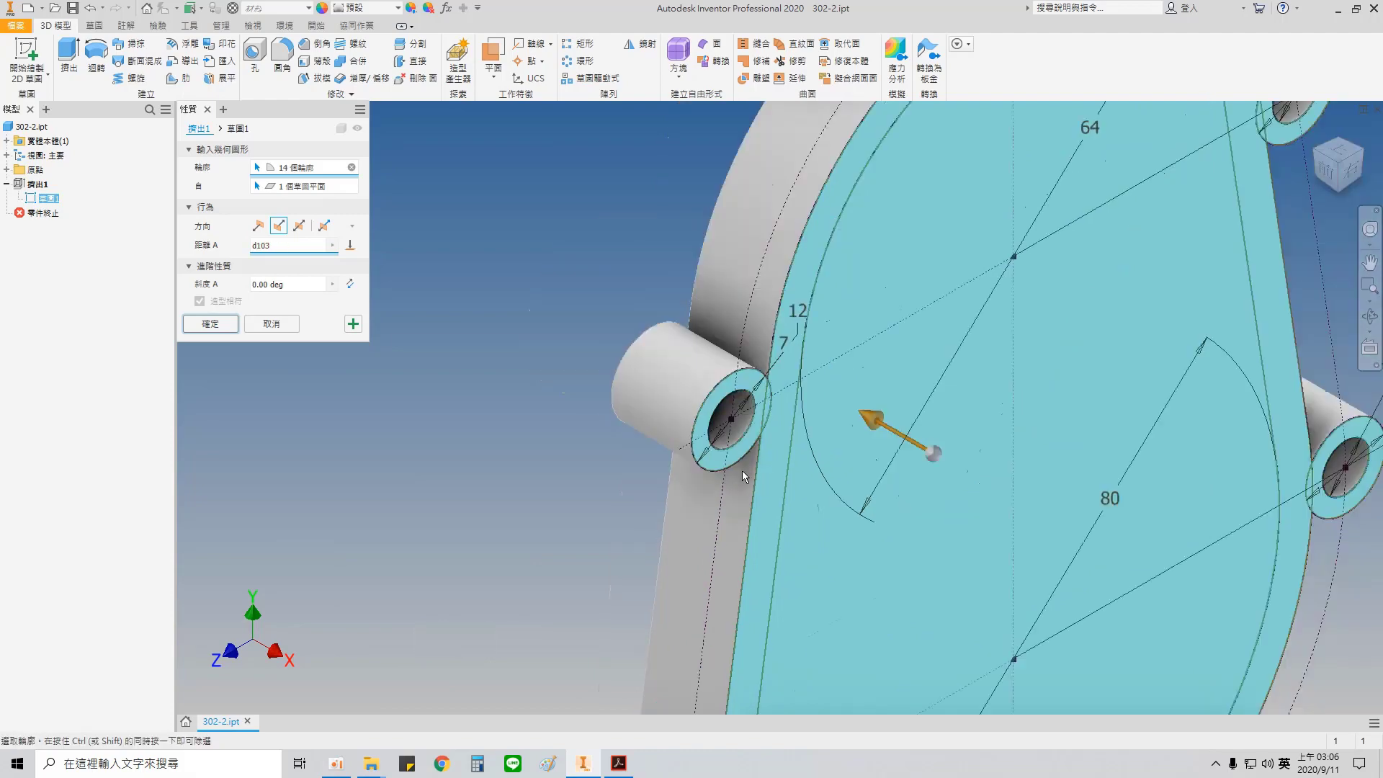
scroll(800, 505, "down", 3)
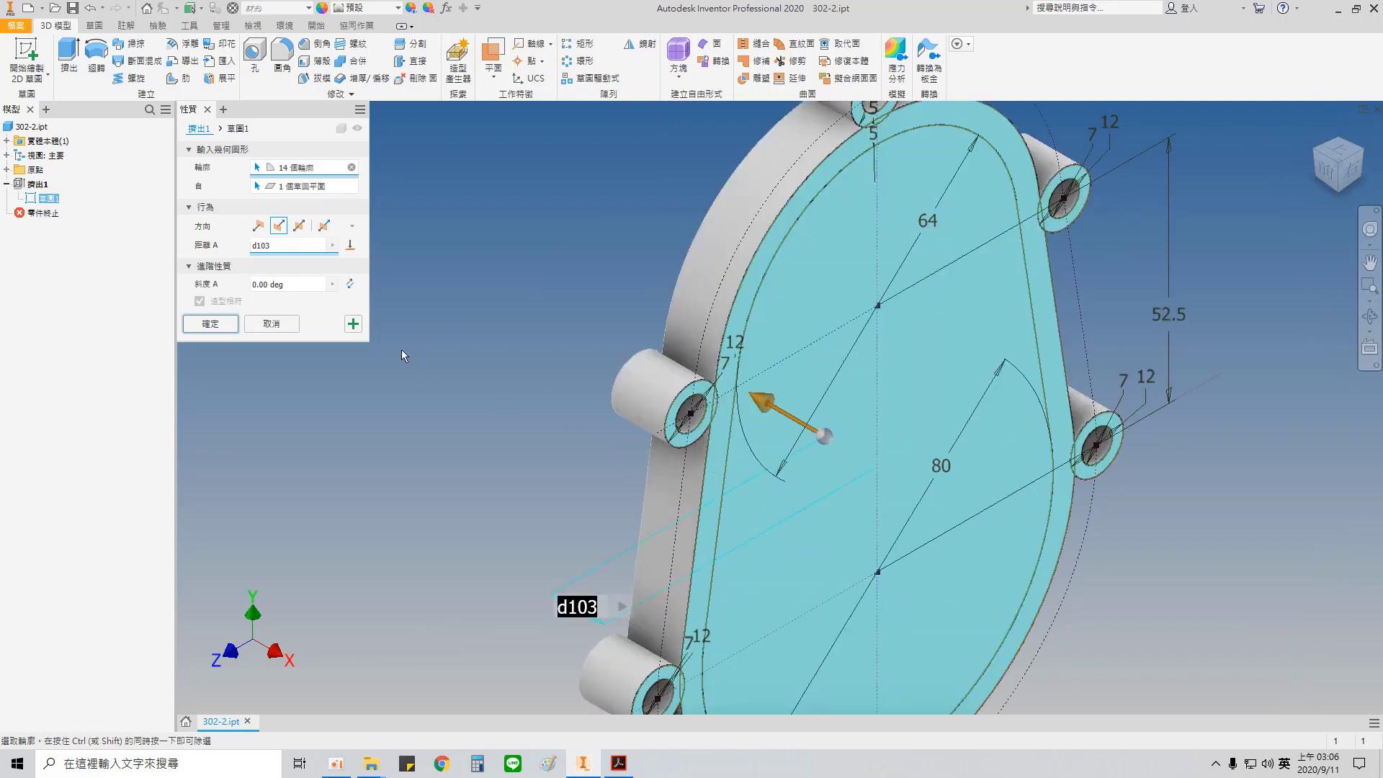
middle_click_drag(459, 344, 509, 452, "shift")
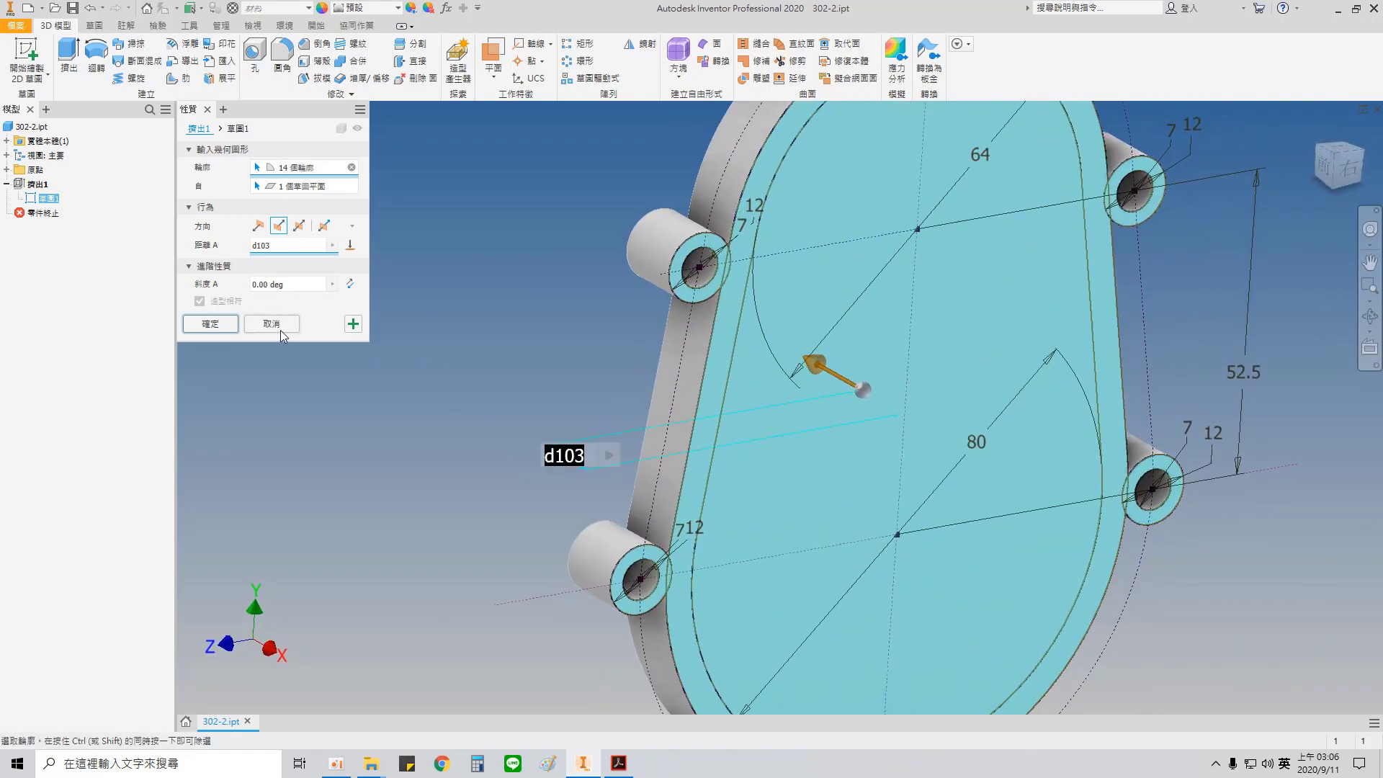
left_click(248, 326)
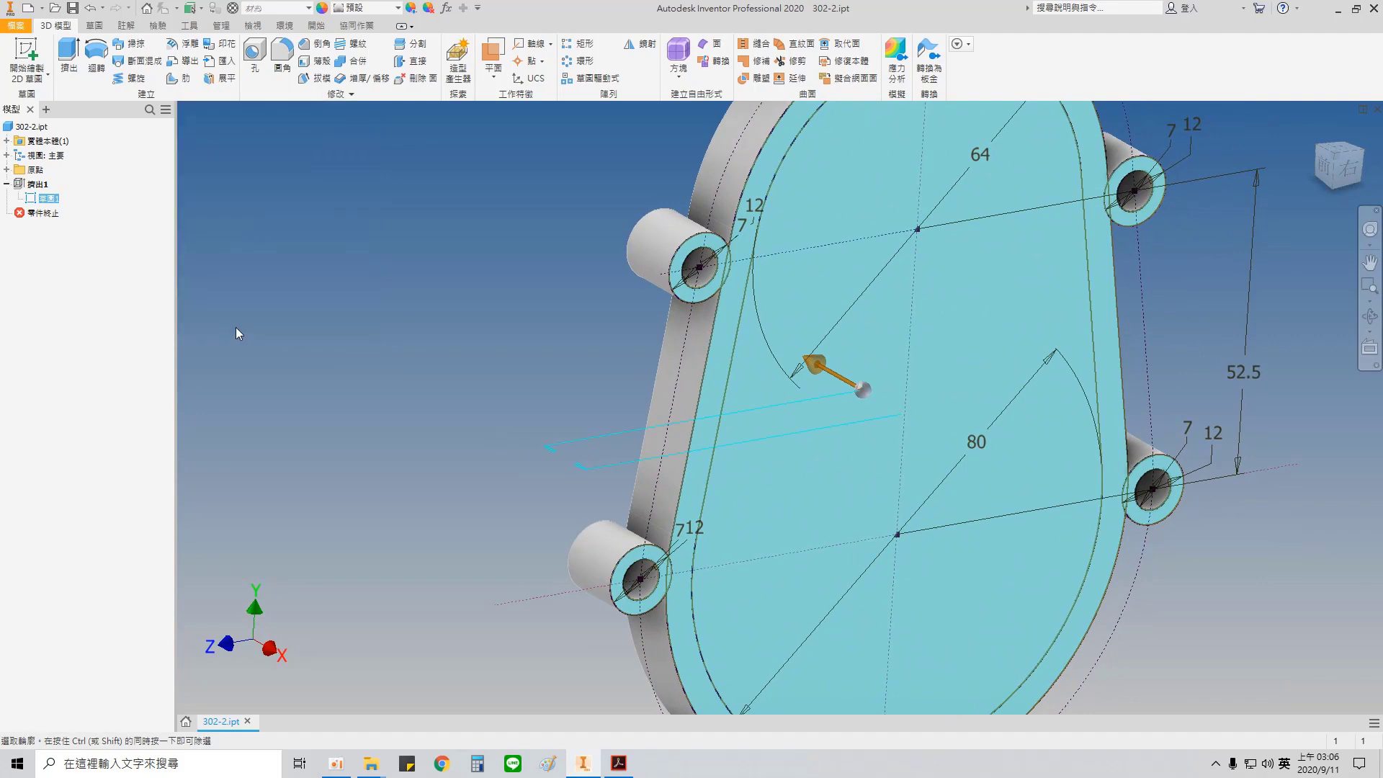
Step: Hide the cover's base sketch in the 3D model
scroll(599, 399, "up", 3)
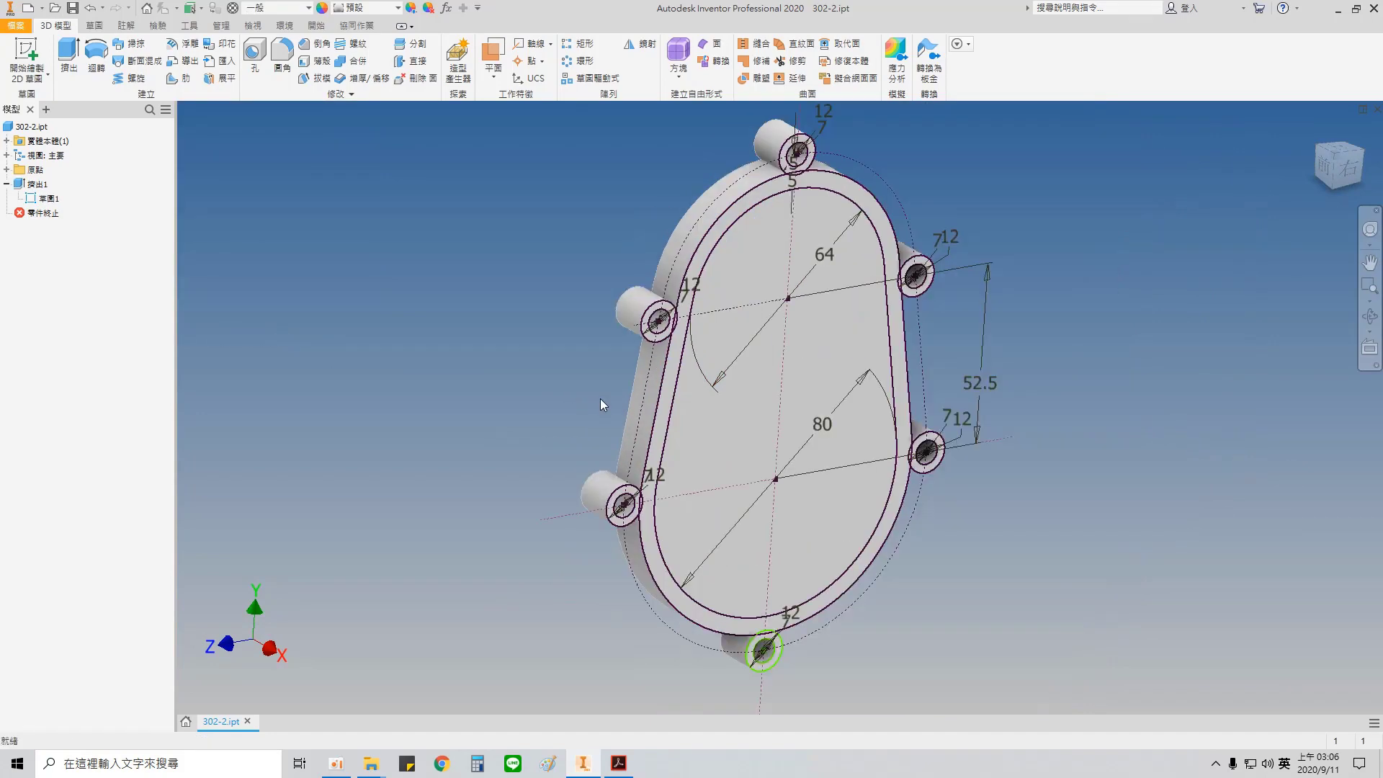
right_click(51, 201)
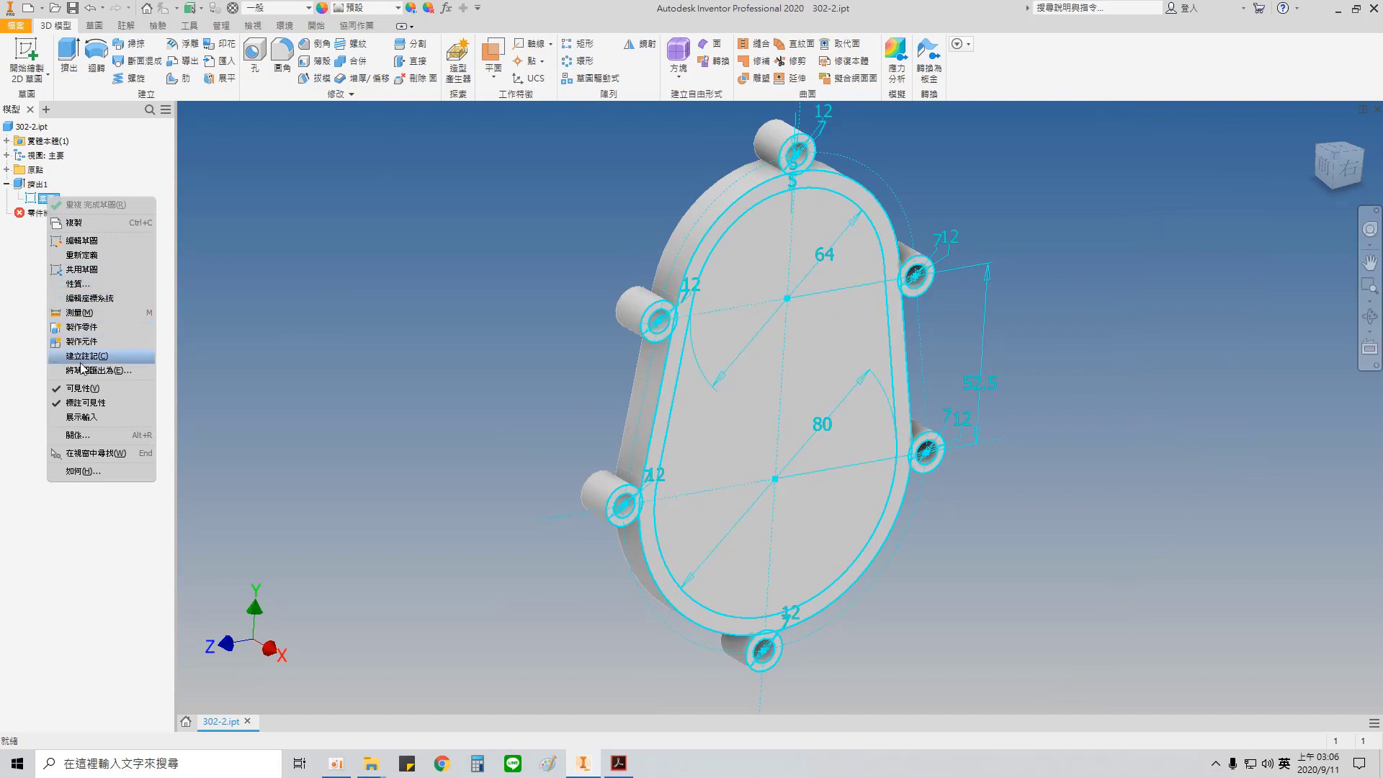
left_click(86, 389)
middle_click_drag(518, 375, 966, 436, "shift")
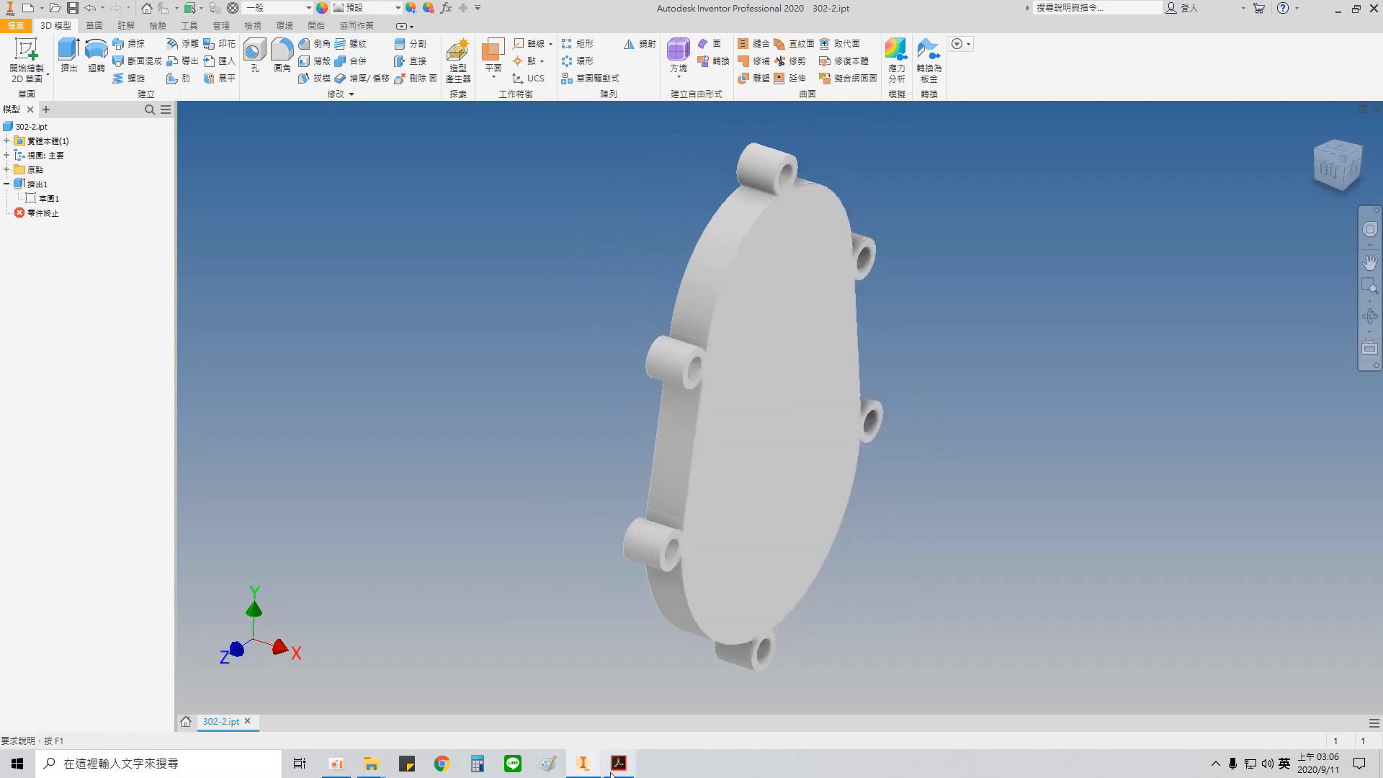
Step: Set the cover extrusion's distance to 5 mm and apply the change
mouse_move(621, 772)
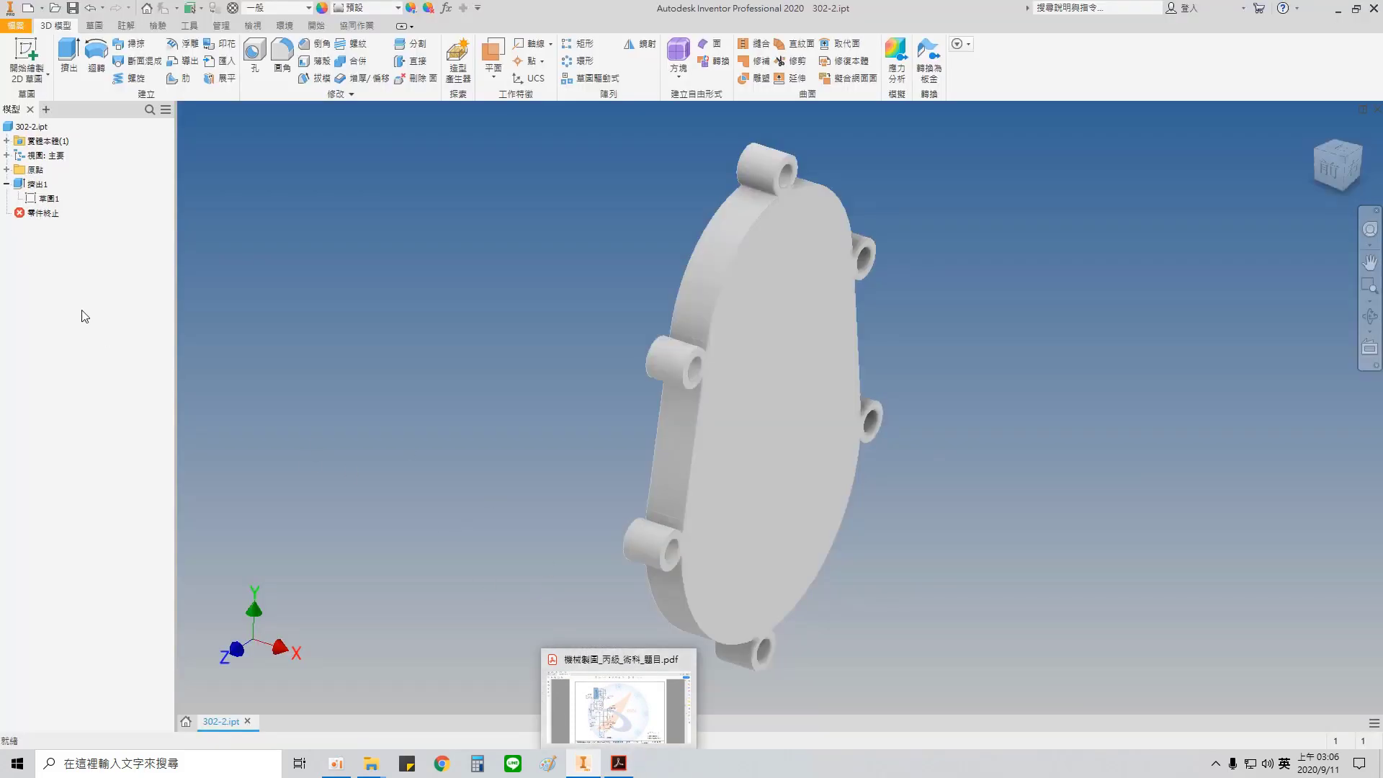
double_click(38, 184)
left_click_drag(274, 249, 208, 249)
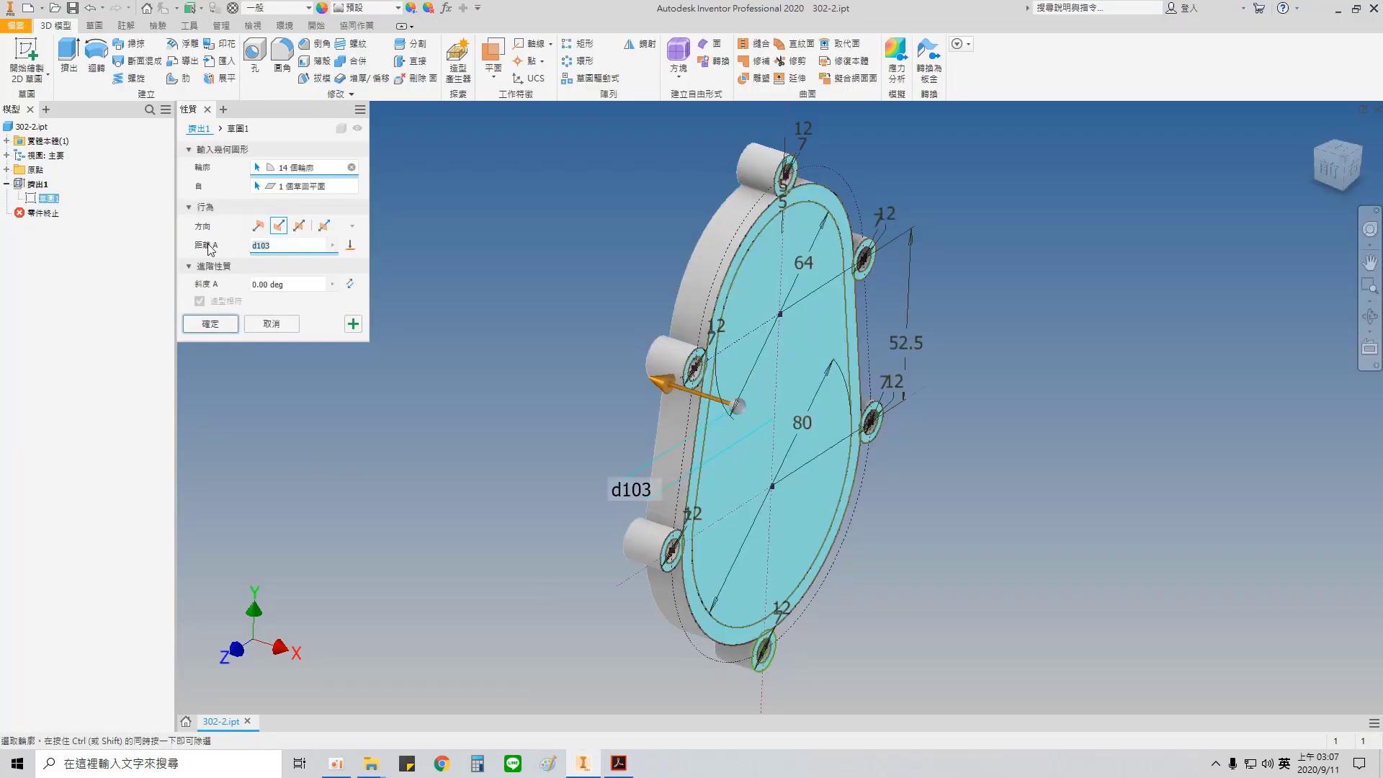
type("5")
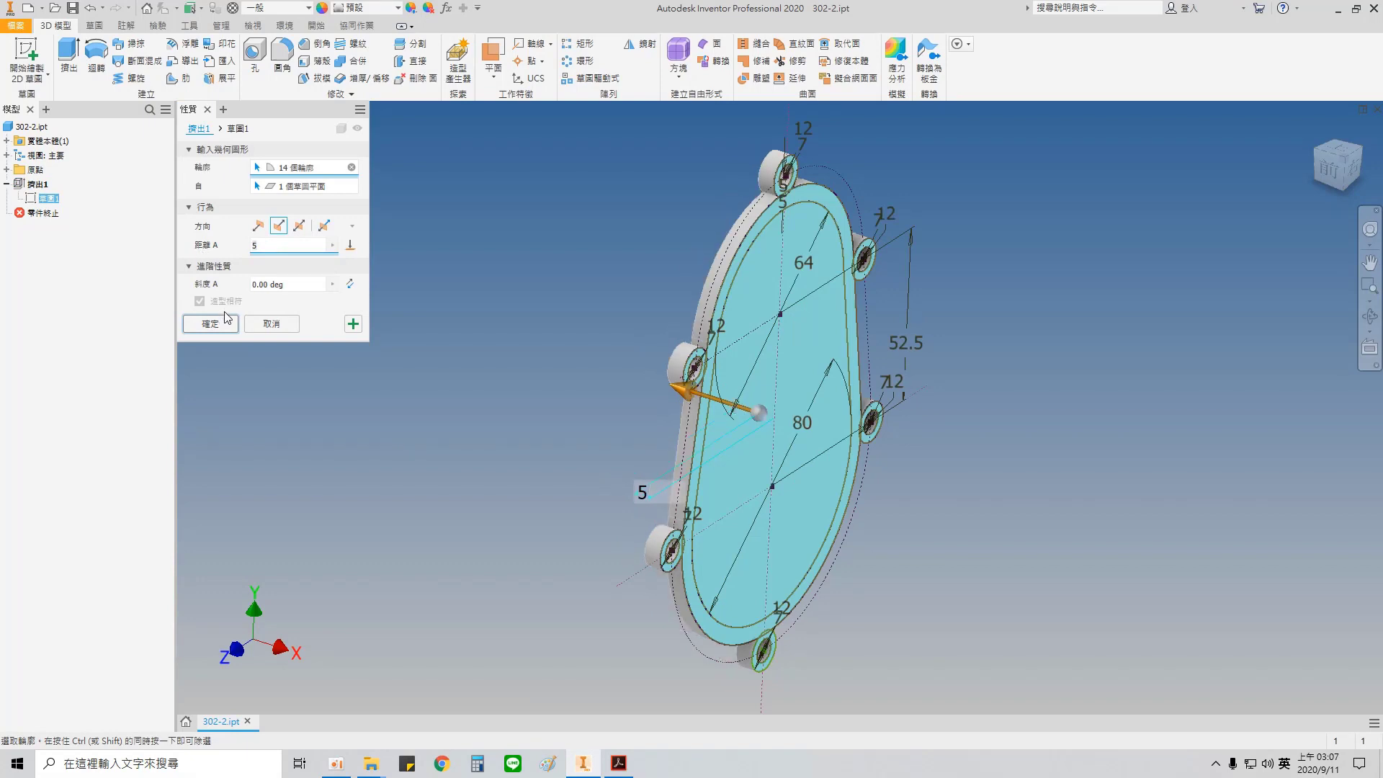
left_click(210, 324)
Step: Start a new 2D sketch on the cover's large flat front face
scroll(787, 333, "up", 3)
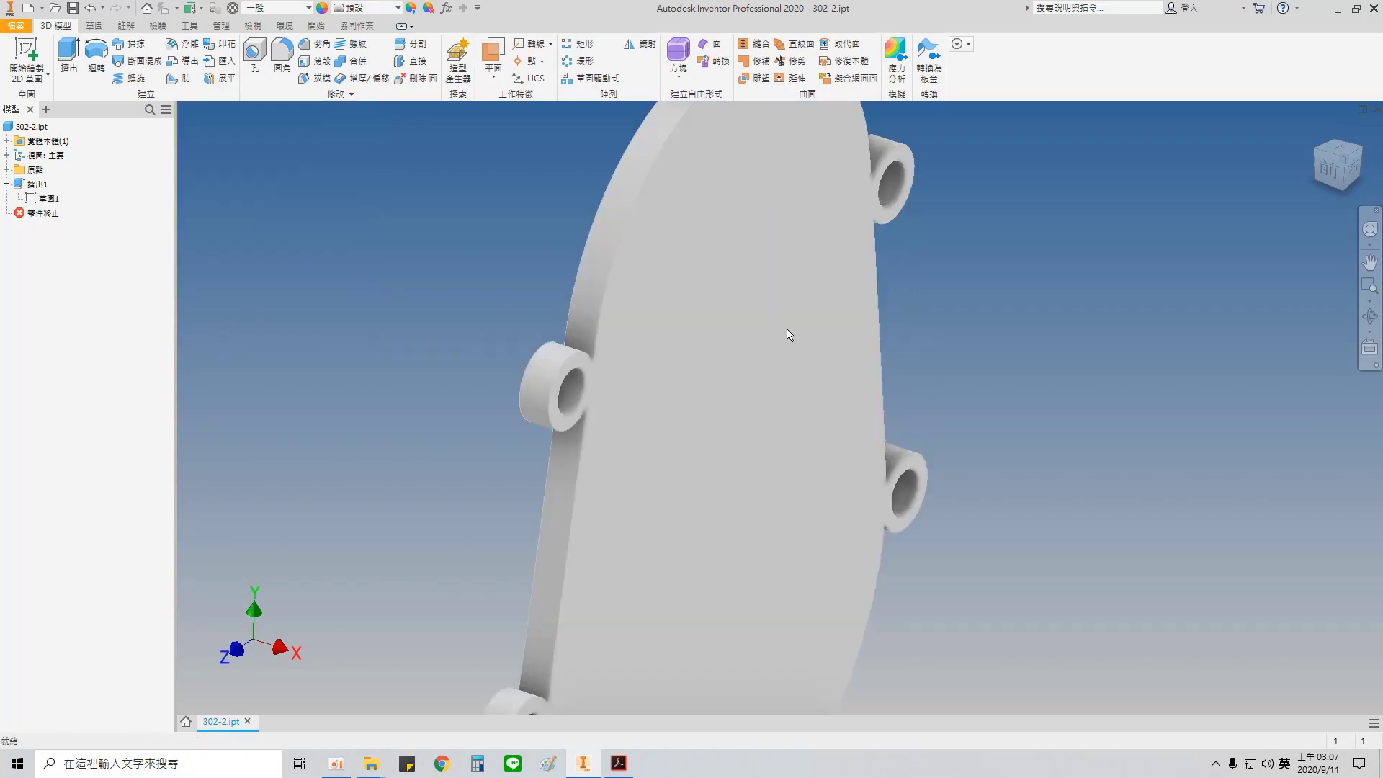
scroll(811, 331, "down", 1)
middle_click_drag(812, 331, 767, 322, "shift")
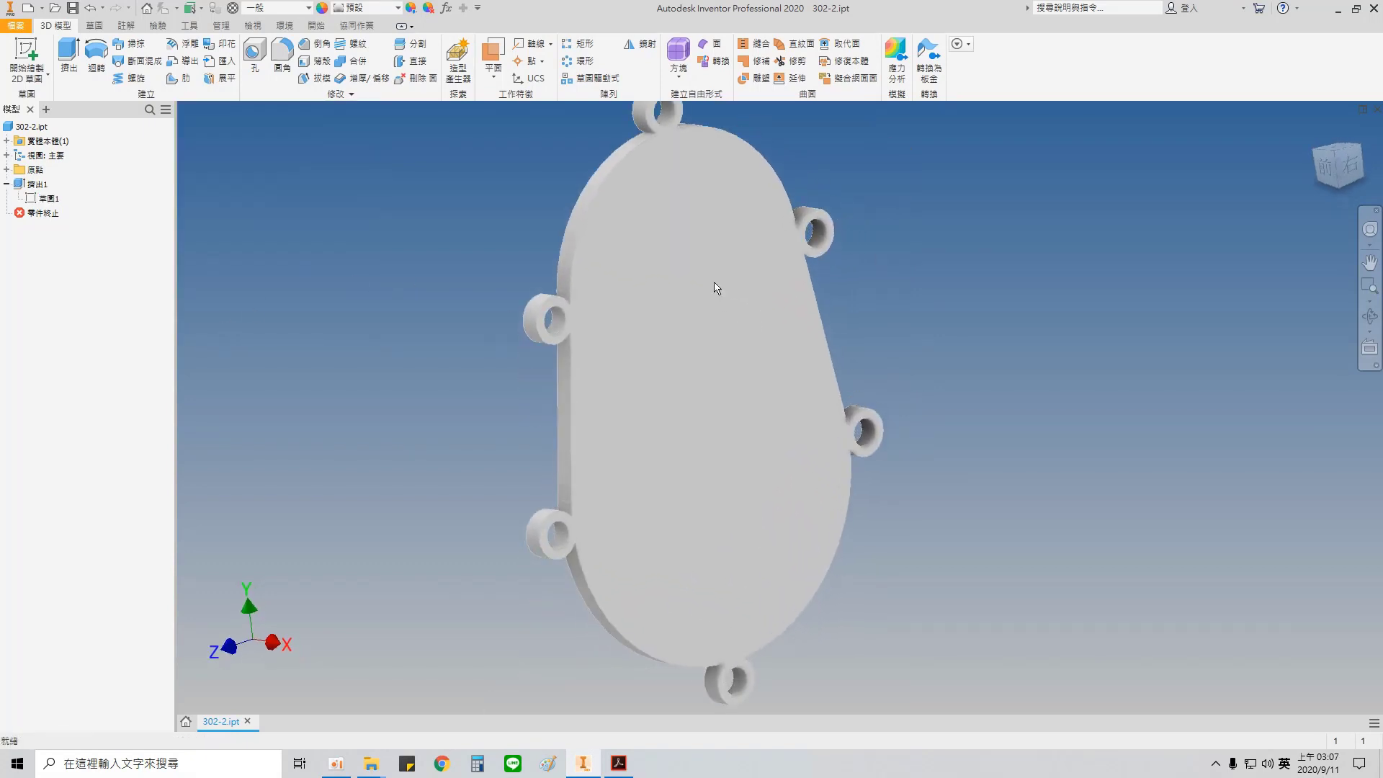
right_click(714, 448)
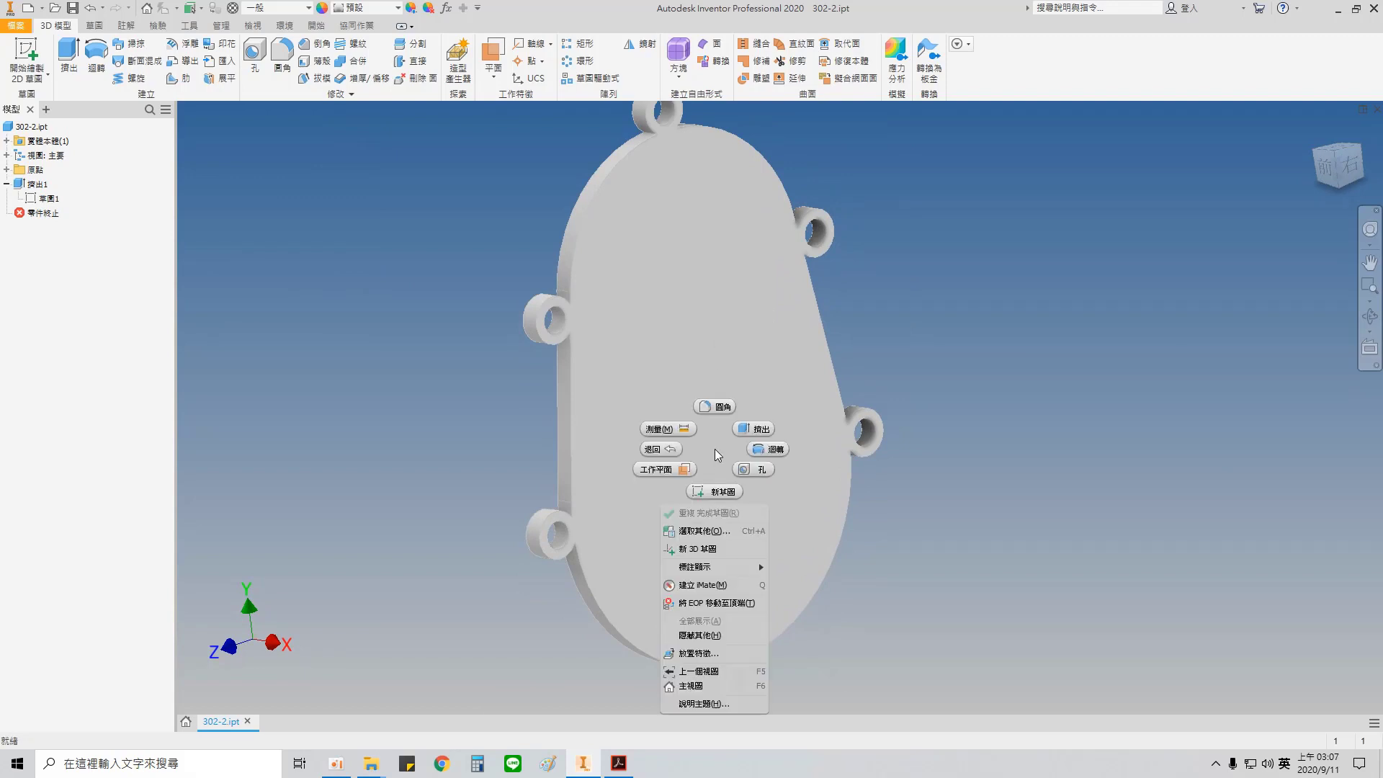
left_click(722, 491)
left_click(713, 378)
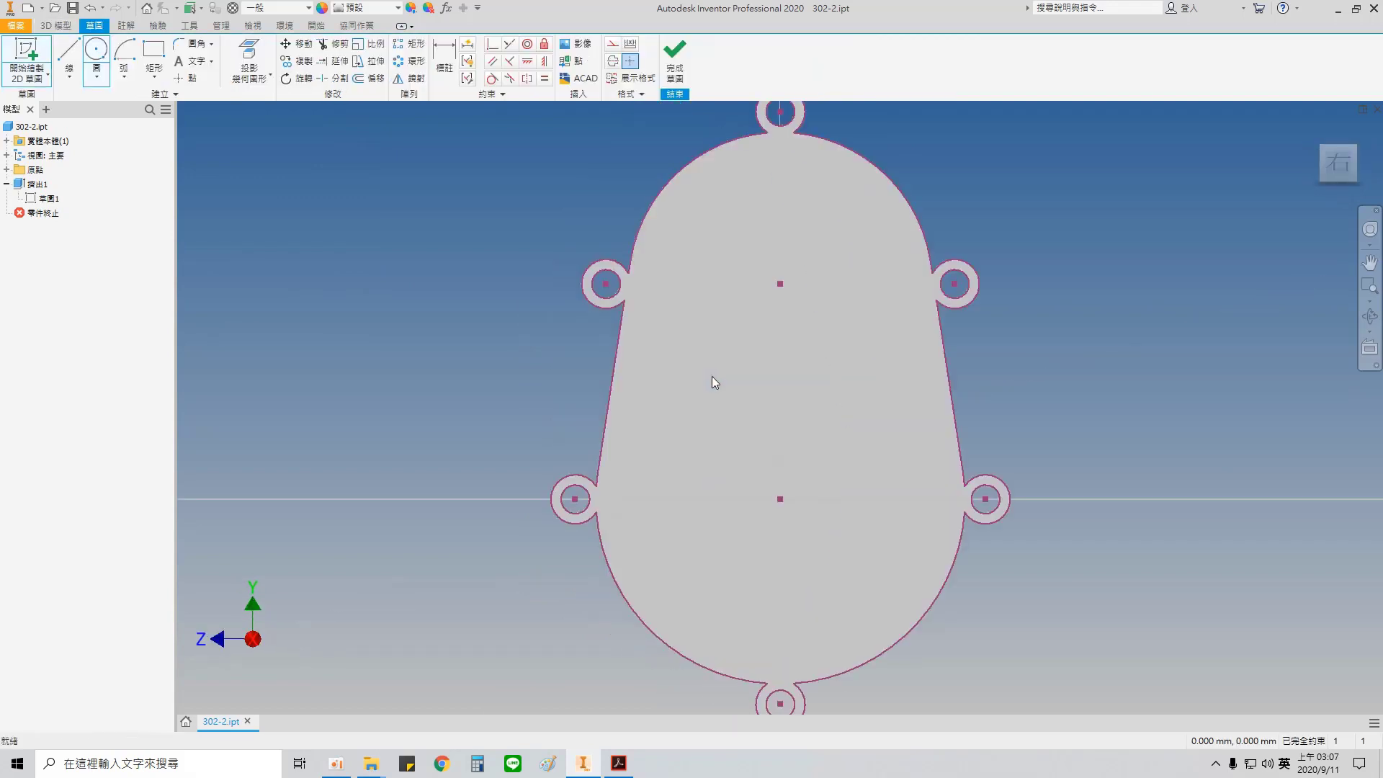
Step: Sketch a 12 mm circle centred on the topmost boss hole, coincident with the boss's outer edge
scroll(770, 299, "up", 3)
middle_click_drag(767, 289, 617, 543)
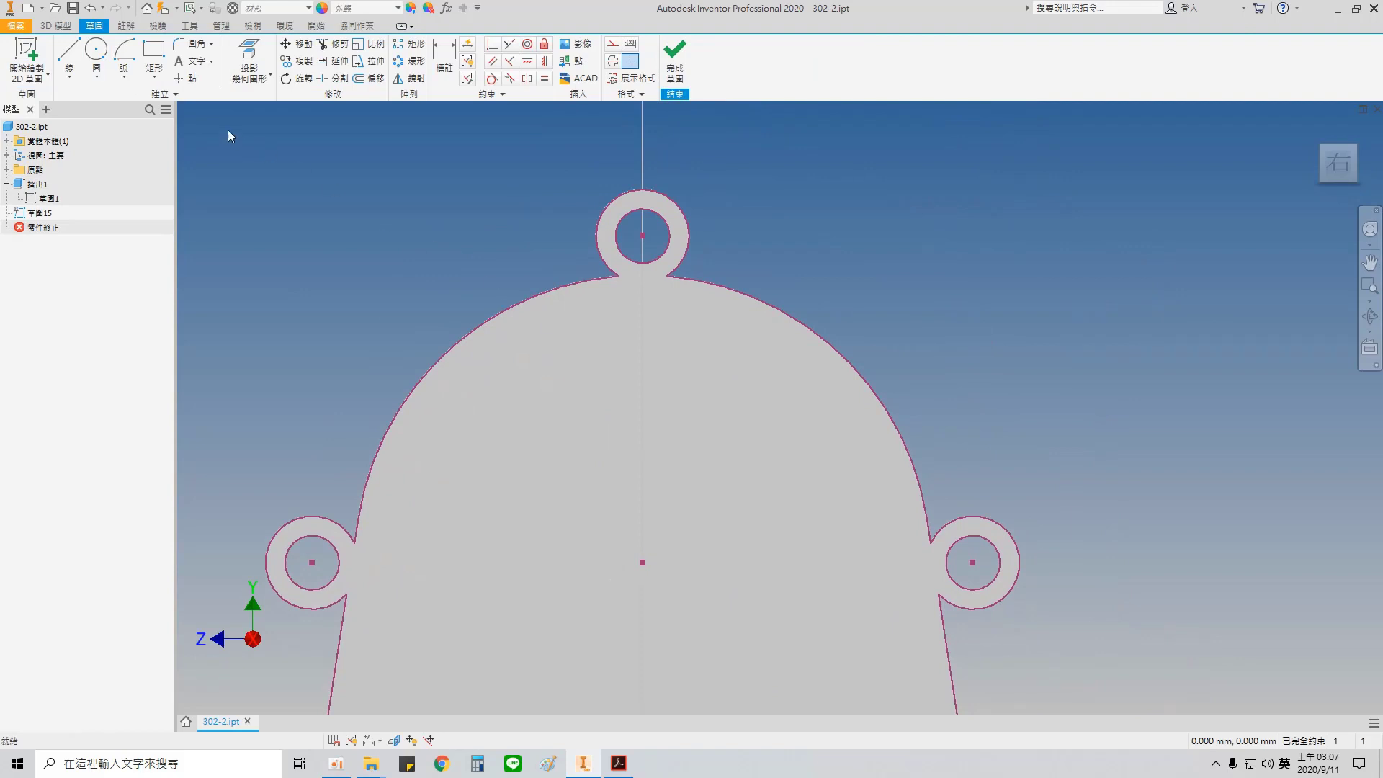
left_click(102, 53)
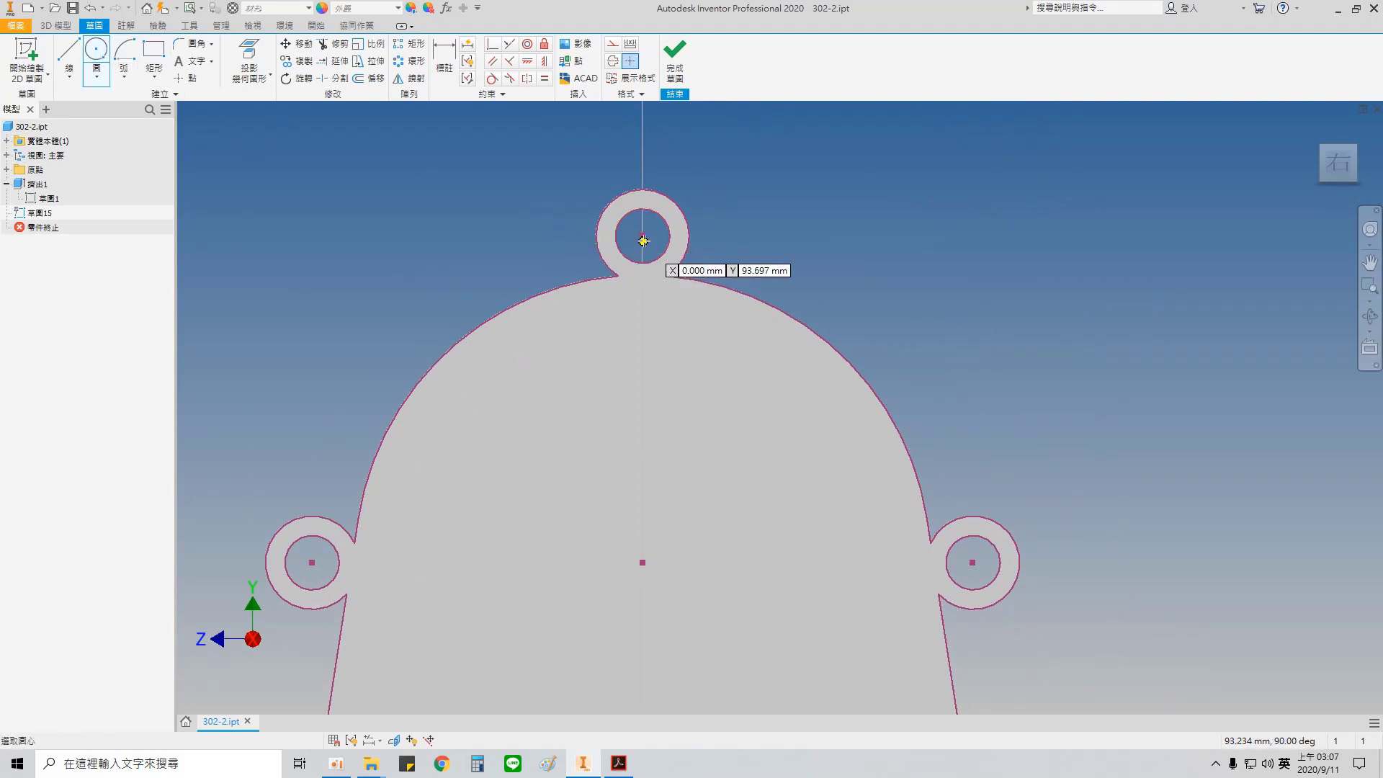
scroll(645, 232, "up", 3)
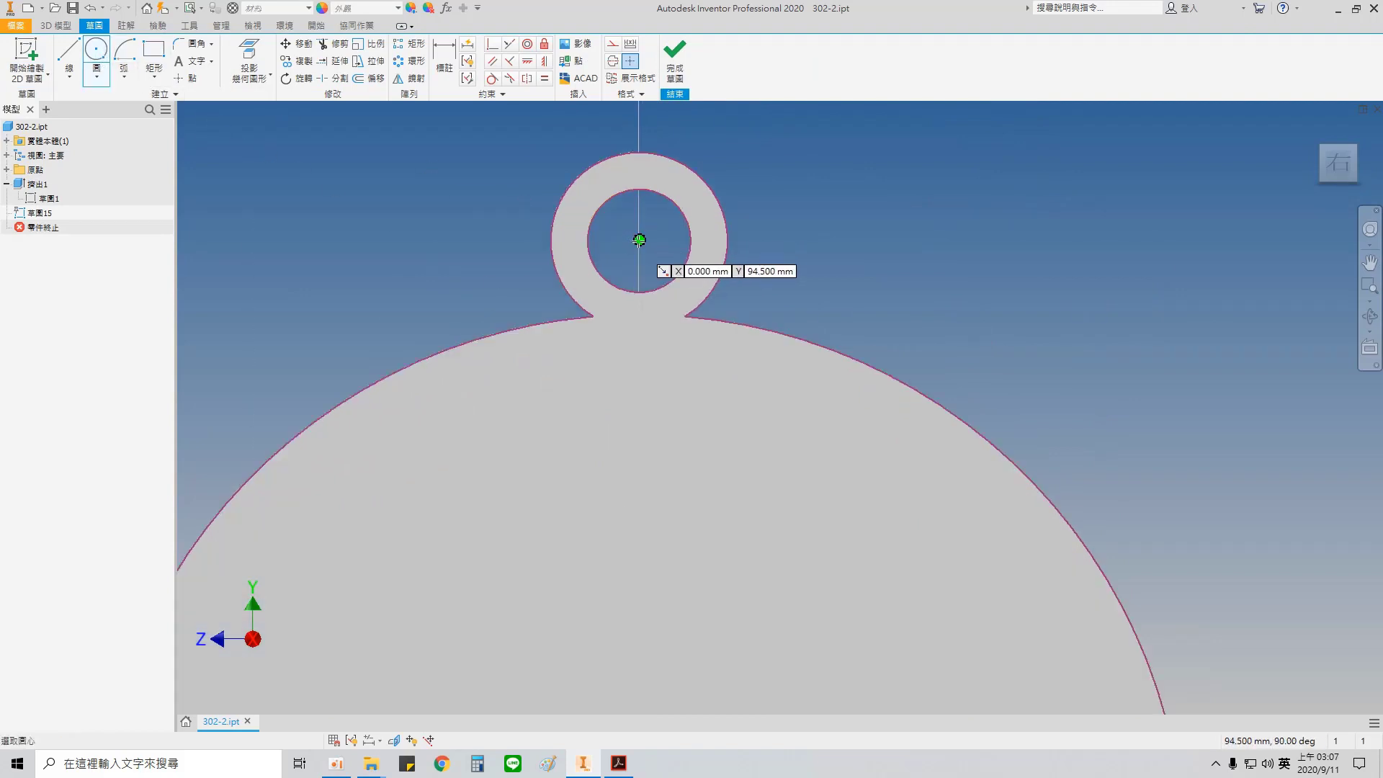
left_click(639, 240)
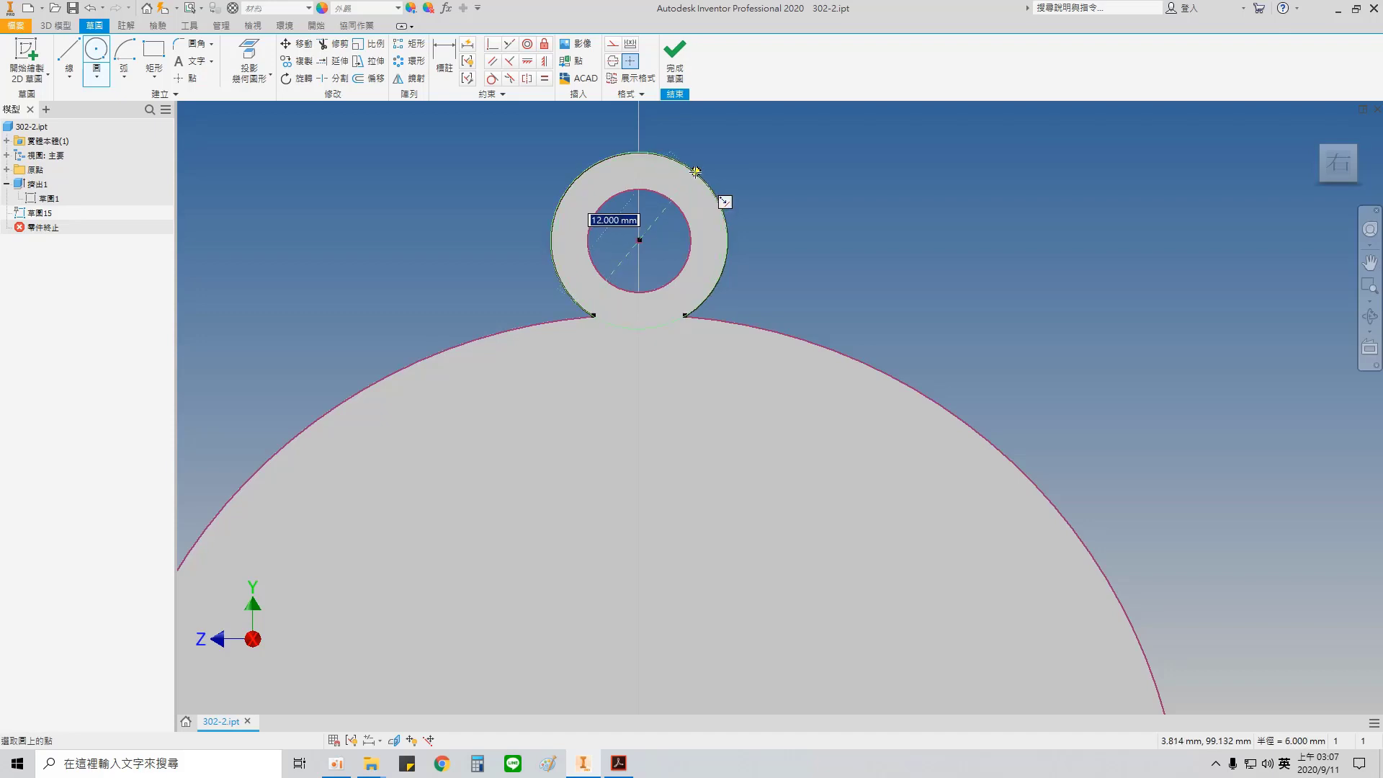
left_click(695, 171)
scroll(704, 282, "down", 3)
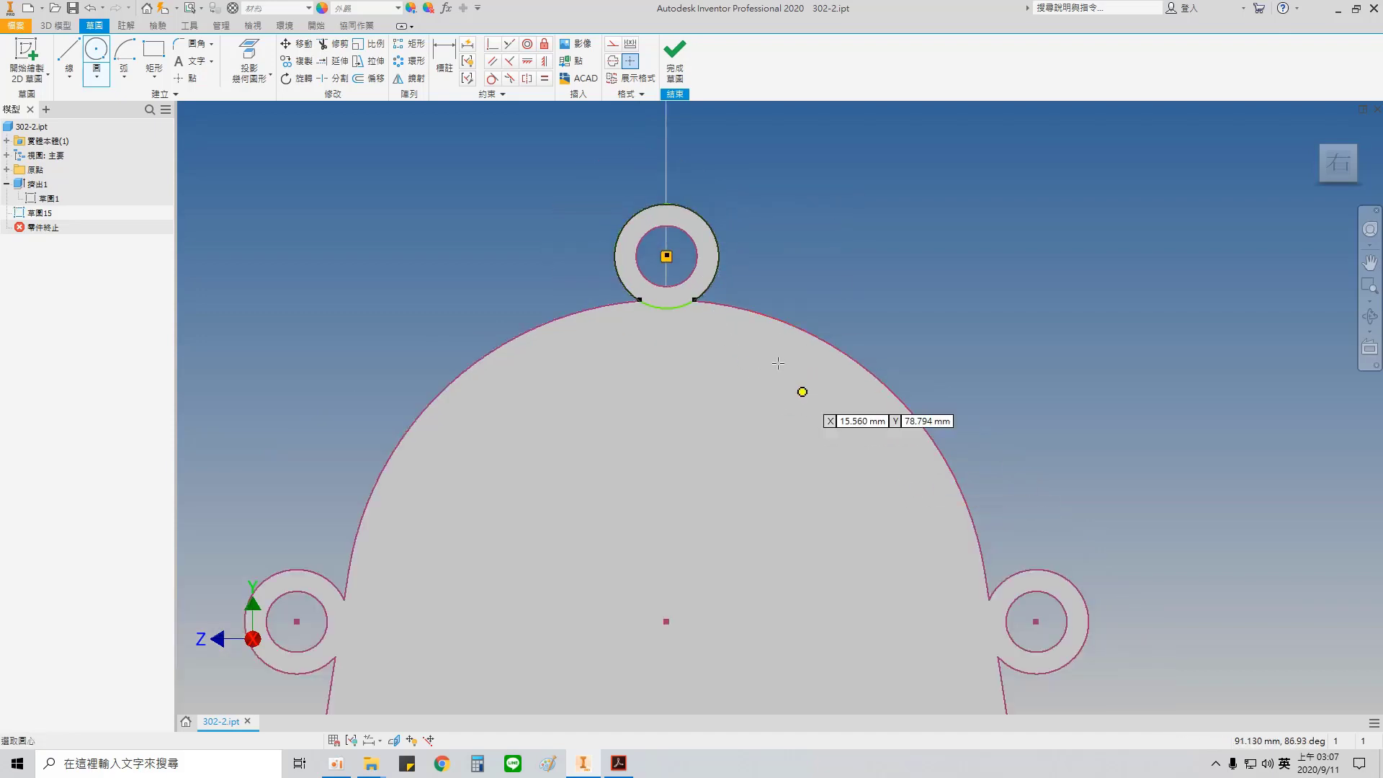
Step: Sketch 12 mm circles concentric with the upper-right and upper-left bosses
left_click(1035, 621)
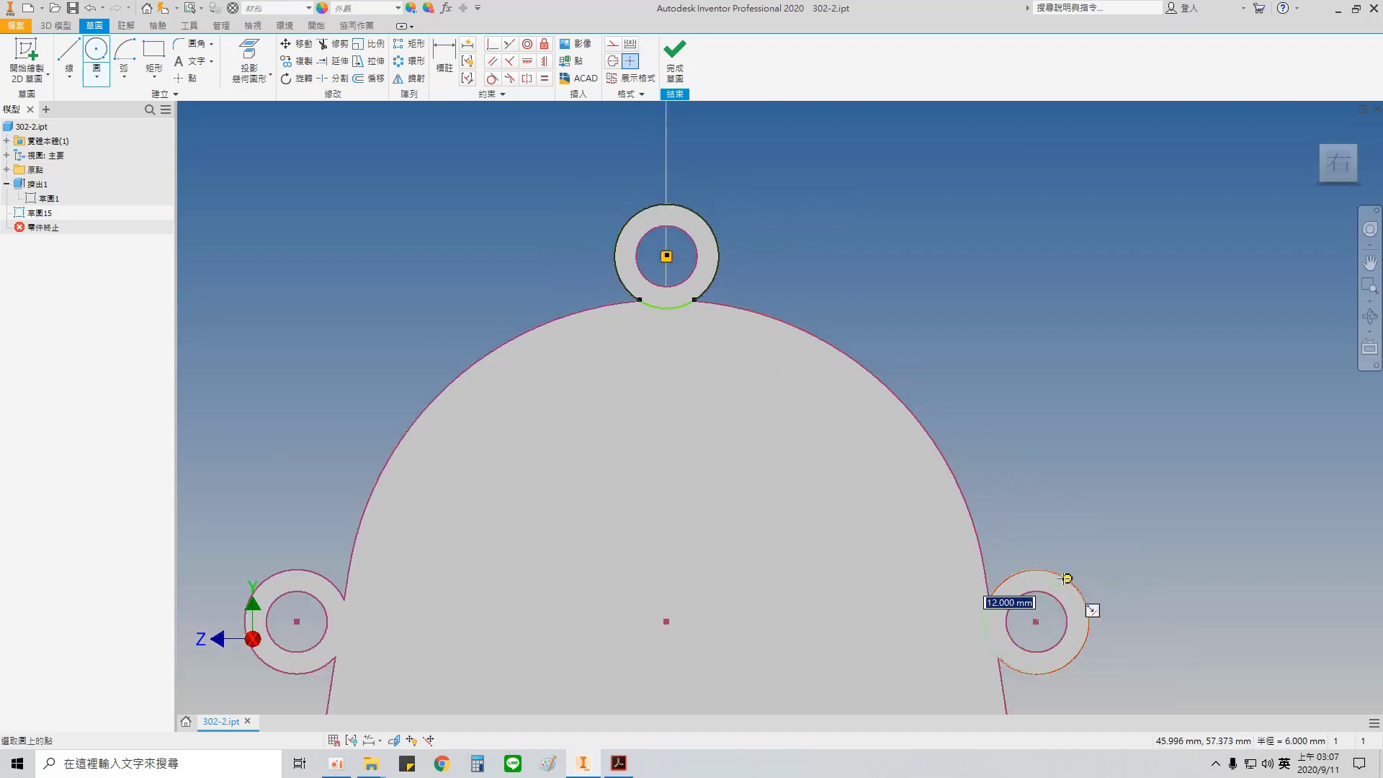
middle_click_drag(750, 503, 966, 382)
left_click(513, 500)
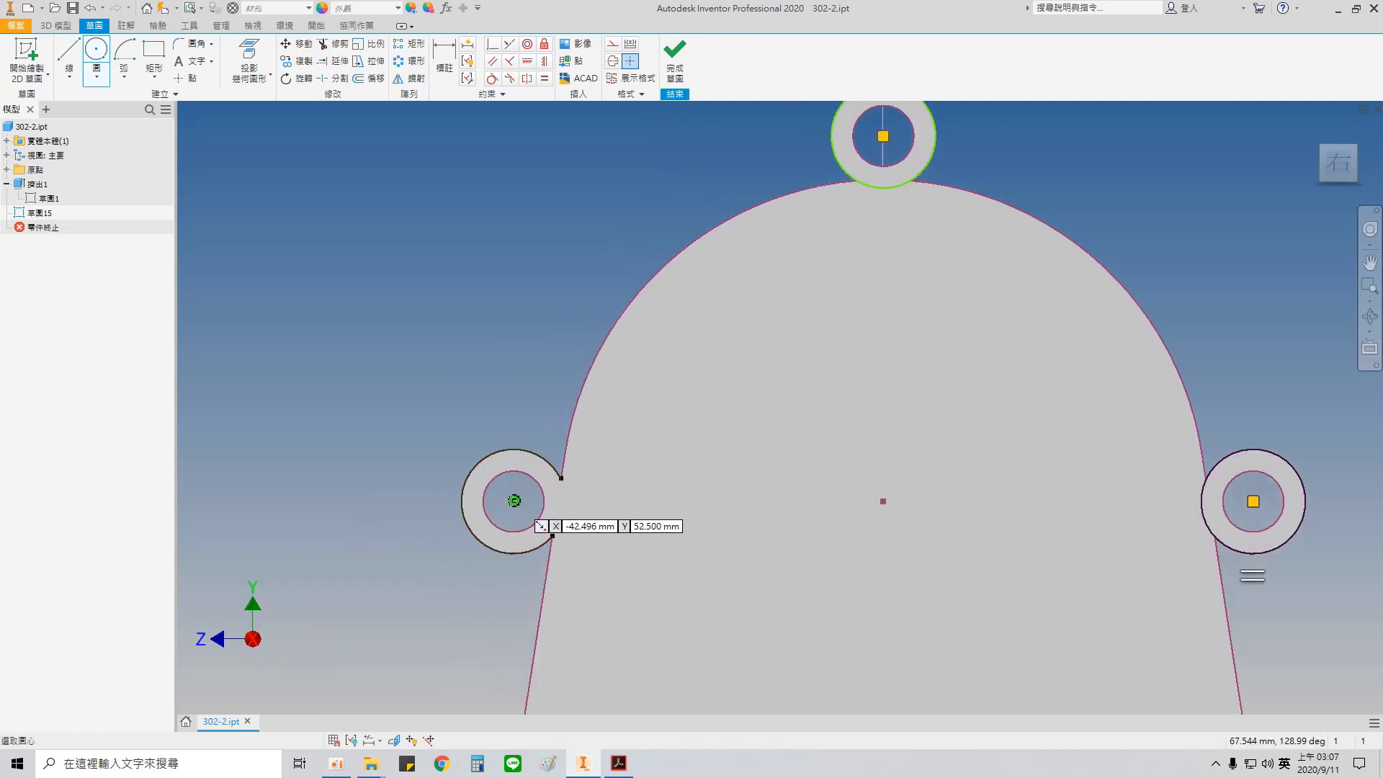
left_click(528, 451)
Step: Sketch 12 mm circles over the outer edges of the lower-right and lower-left bosses
middle_click_drag(847, 473, 636, 197)
scroll(1059, 559, "down", 5)
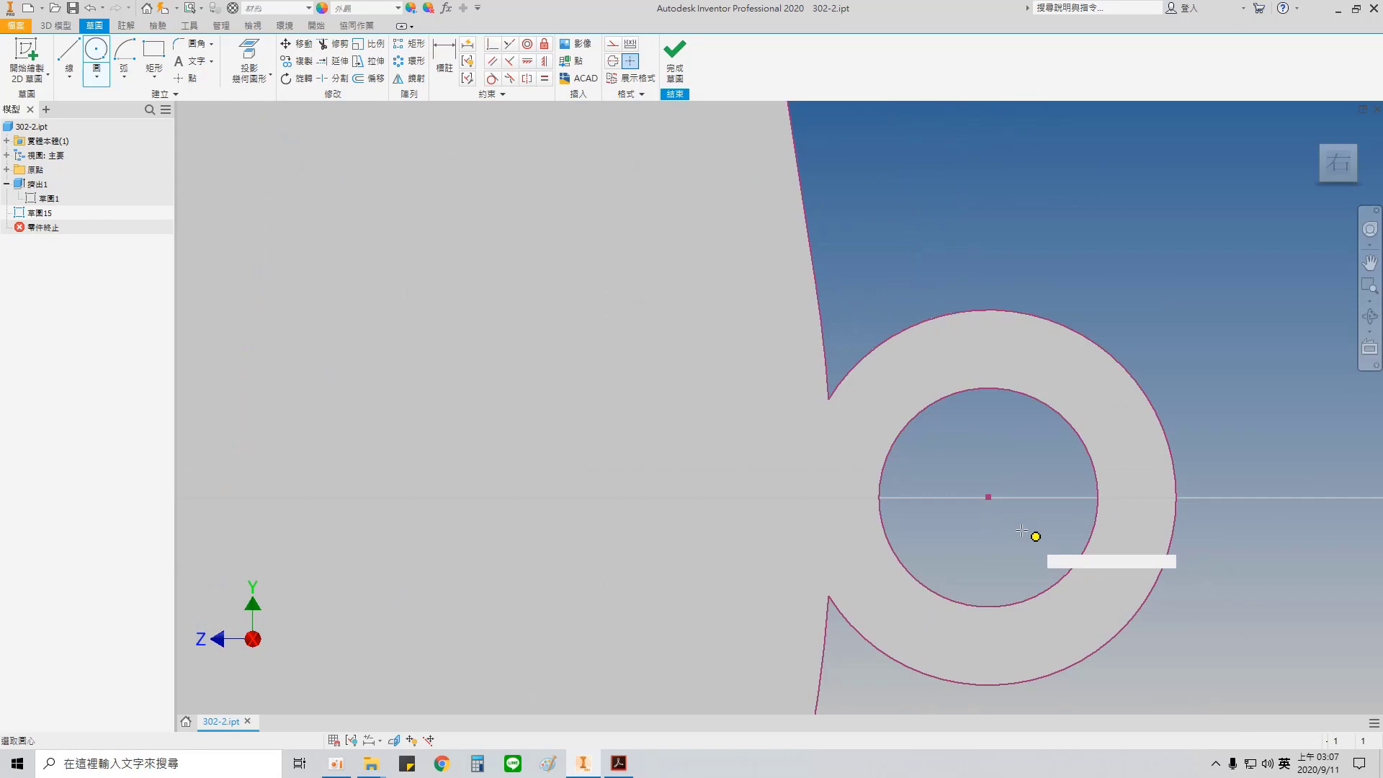
left_click(989, 496)
left_click(1064, 324)
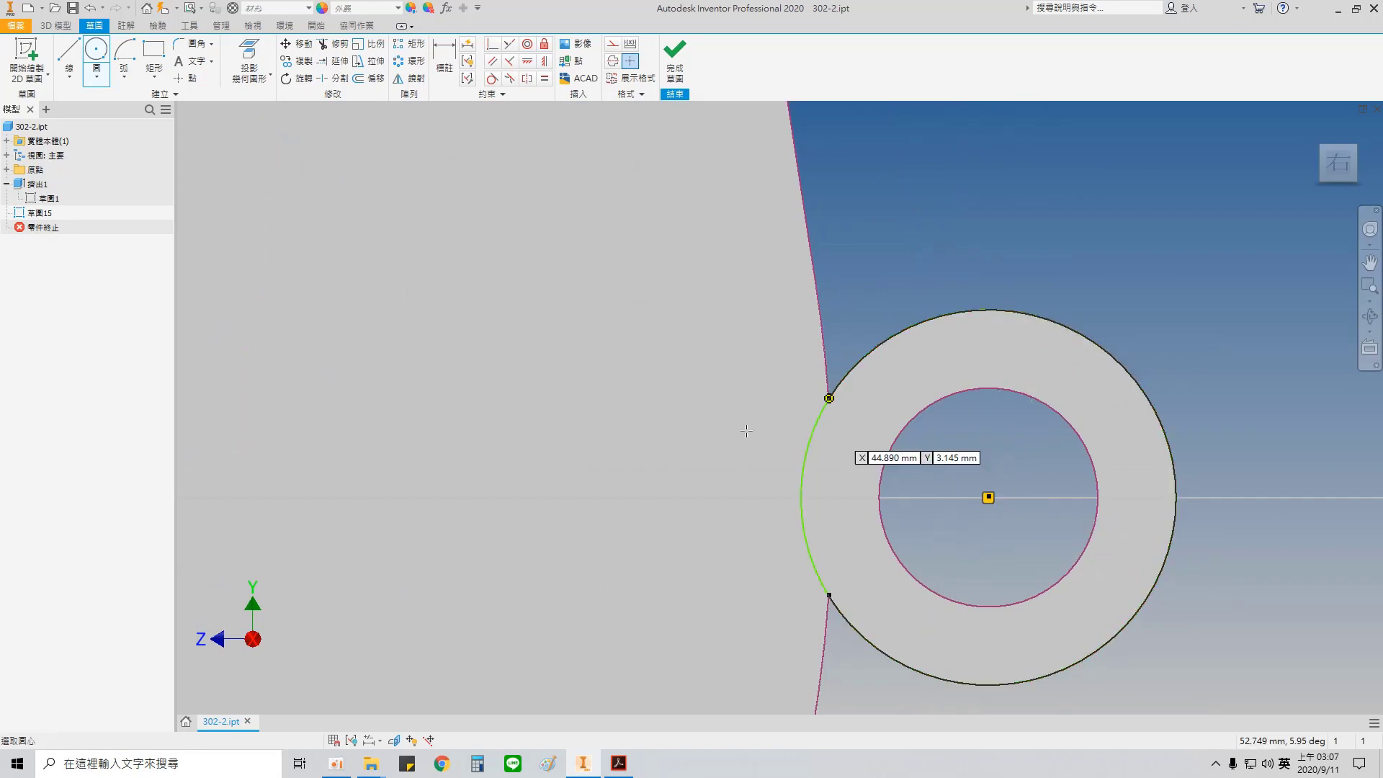
middle_click_drag(482, 454, 1290, 373)
scroll(691, 429, "up", 5)
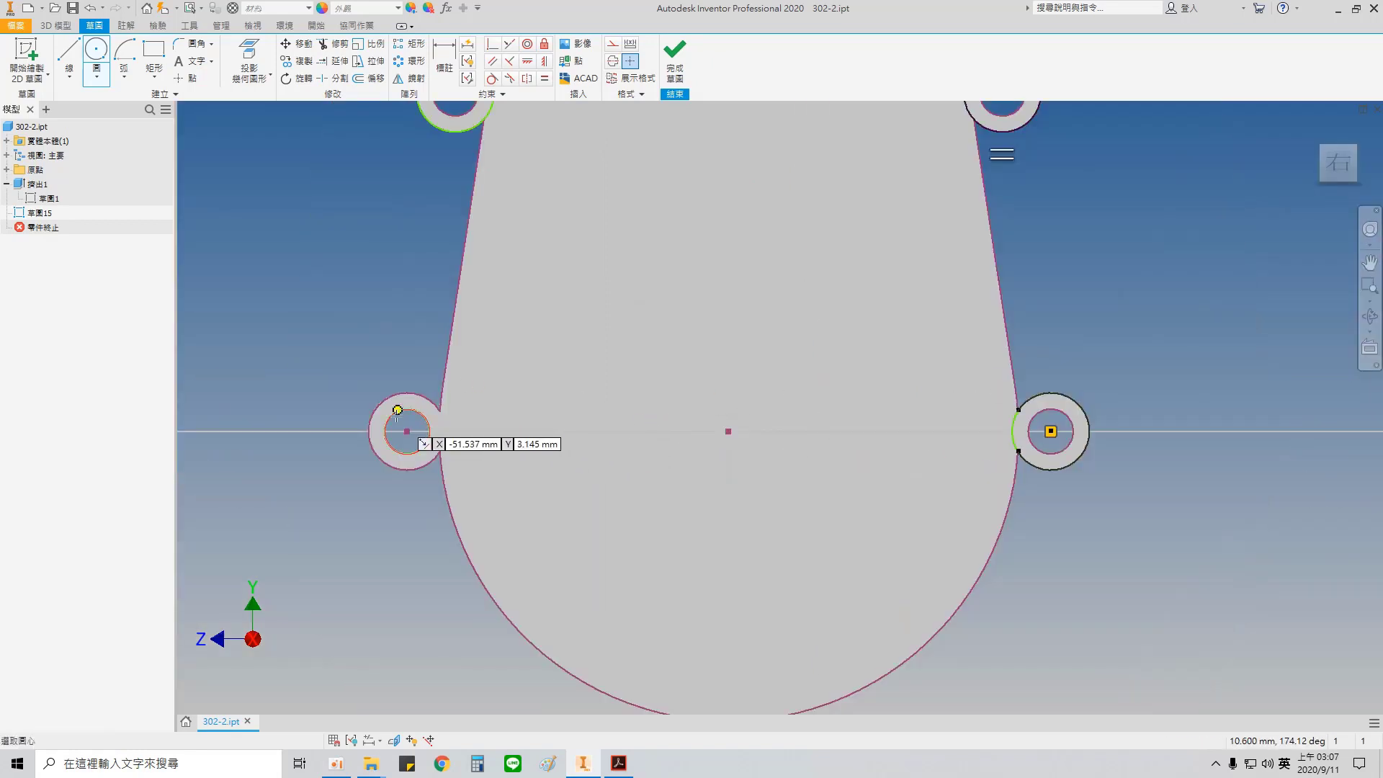
scroll(436, 471, "down", 5)
left_click(434, 472)
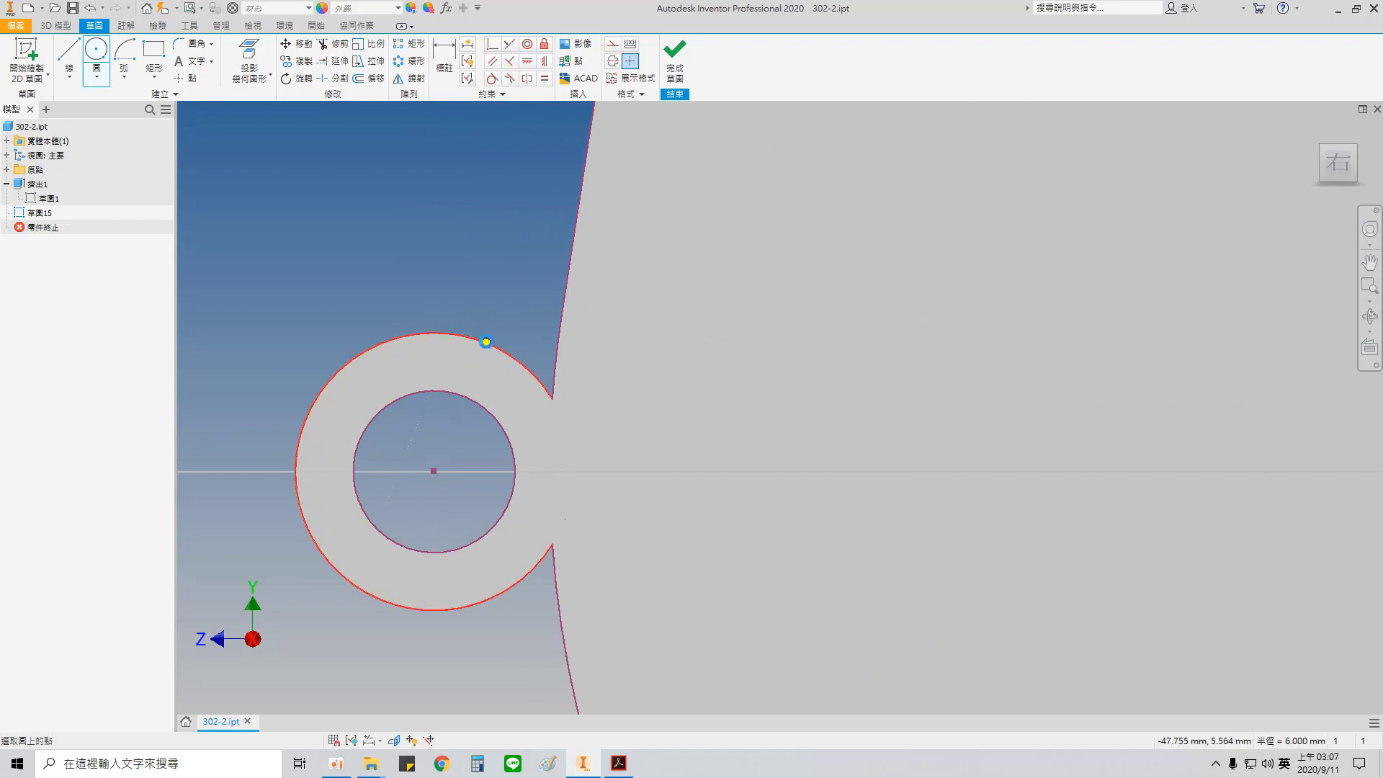
left_click(485, 339)
Step: Sketch a 12 mm circle concentric with the bottommost boss hole, coincident with the boss's outer edge
mouse_move(900, 587)
middle_mouse_down()
mouse_move(637, 181)
mouse_move(673, 162)
middle_mouse_up()
middle_click_drag(1001, 561, 628, 234)
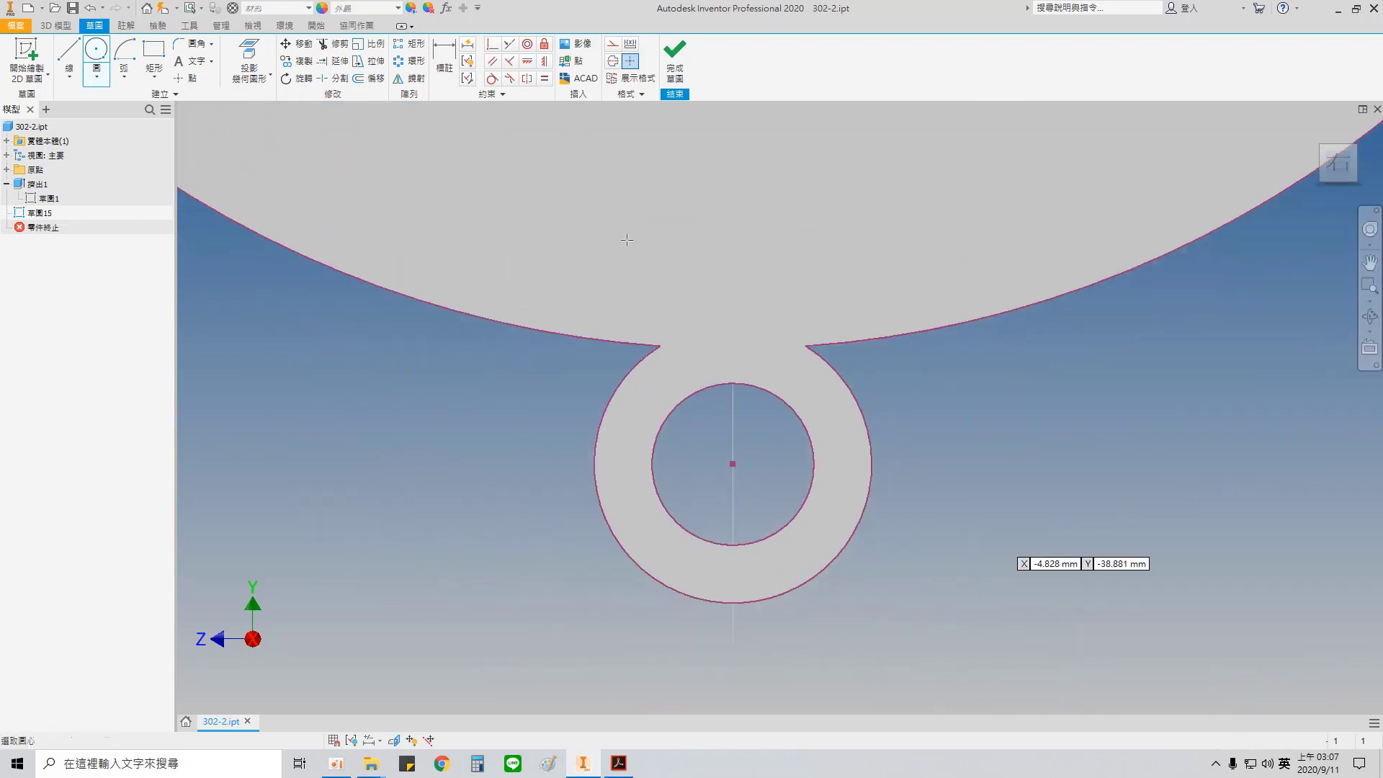
left_click(732, 464)
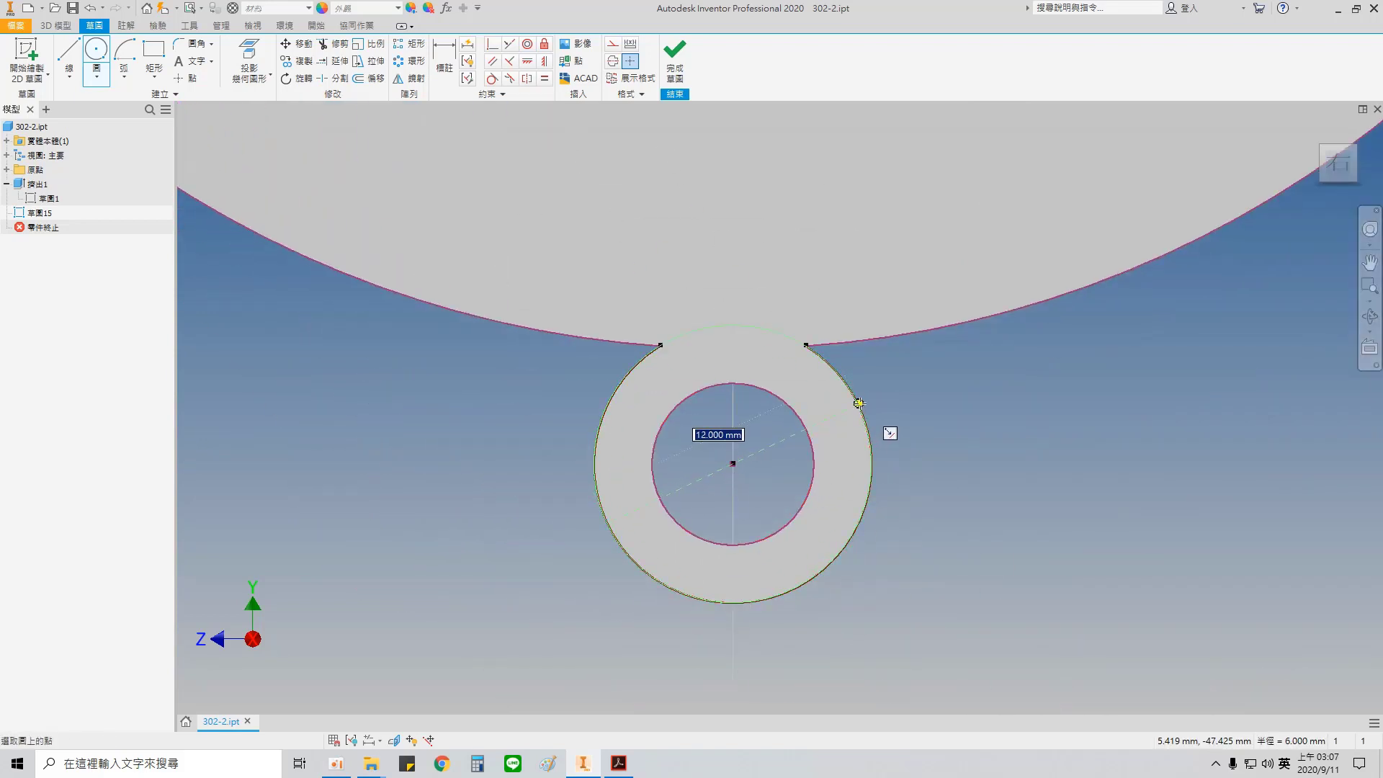
left_click(858, 404)
Step: Start an Extrude and select the ring profiles of all six bosses around the plate
scroll(871, 409, "down", 8)
middle_click_drag(880, 329, 825, 609)
key("F6")
key("e")
scroll(770, 281, "up", 5)
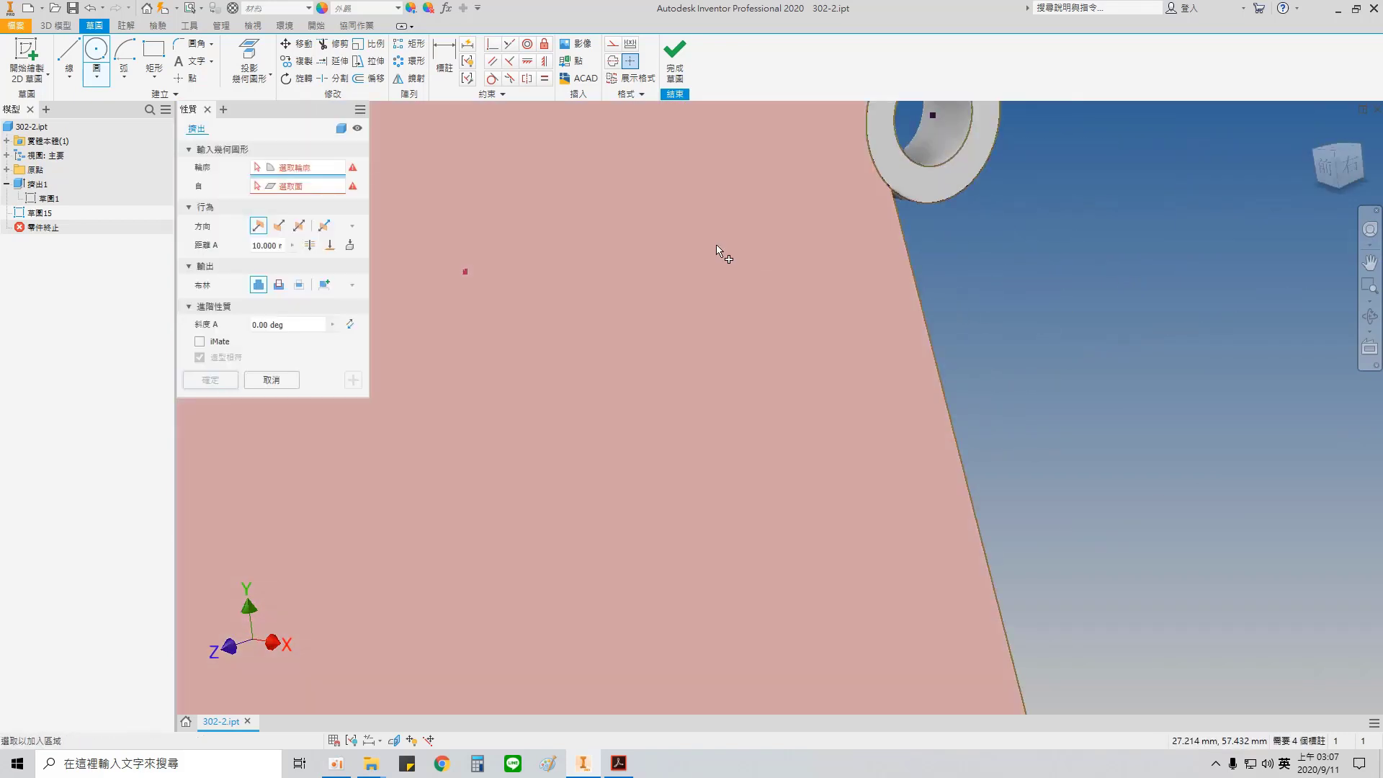
middle_click_drag(722, 275, 928, 718)
left_click(626, 173)
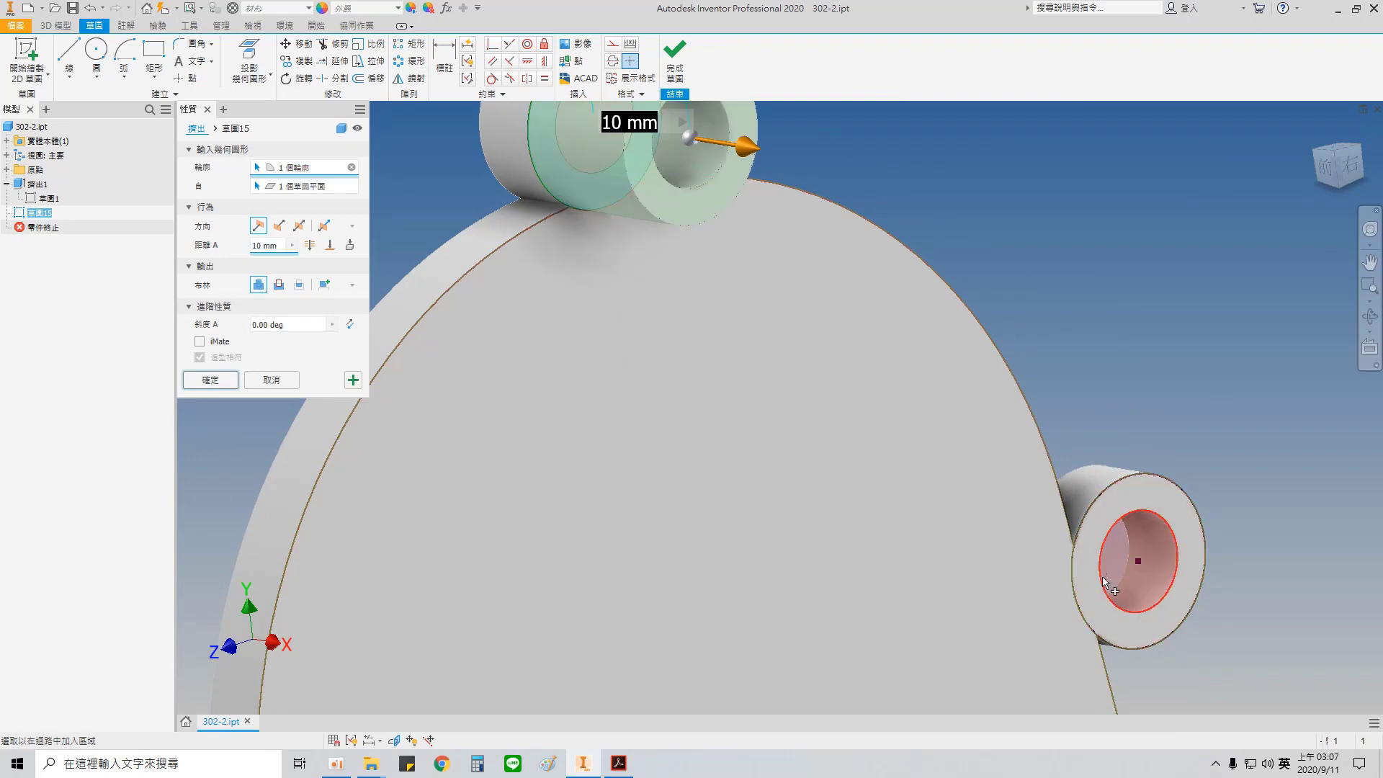
left_click(1091, 601)
scroll(784, 323, "up", 5)
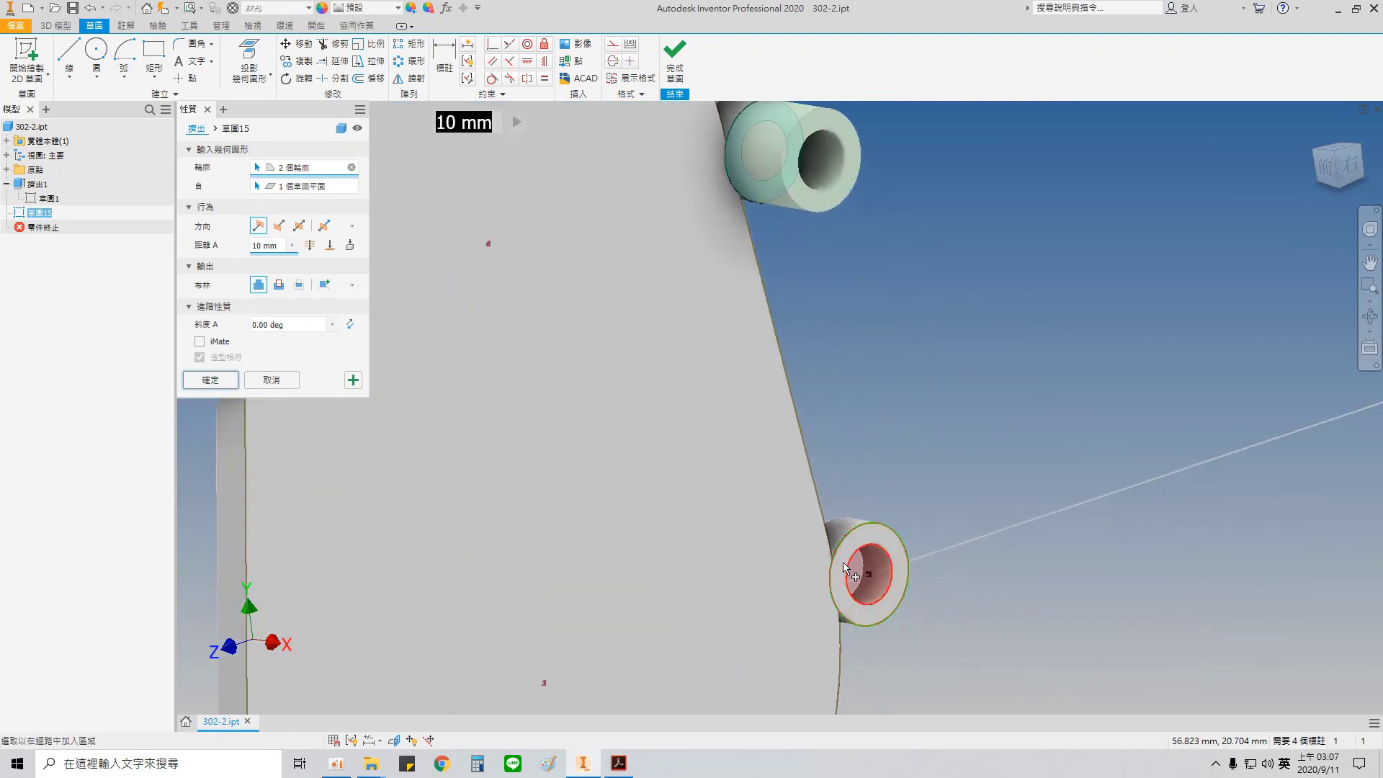
left_click(830, 618)
middle_click_drag(824, 621, 944, 256)
left_click(724, 698)
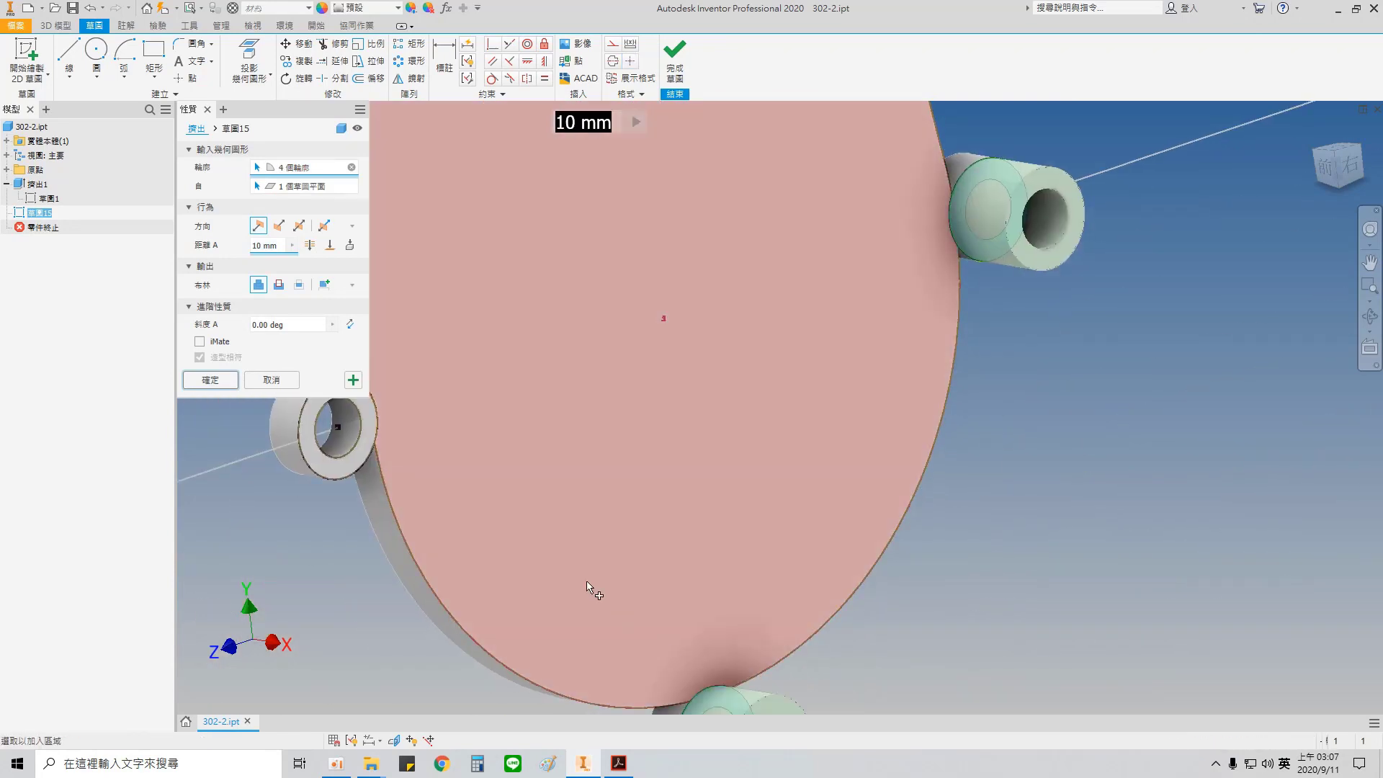
middle_click_drag(329, 430, 738, 360)
left_click(717, 553)
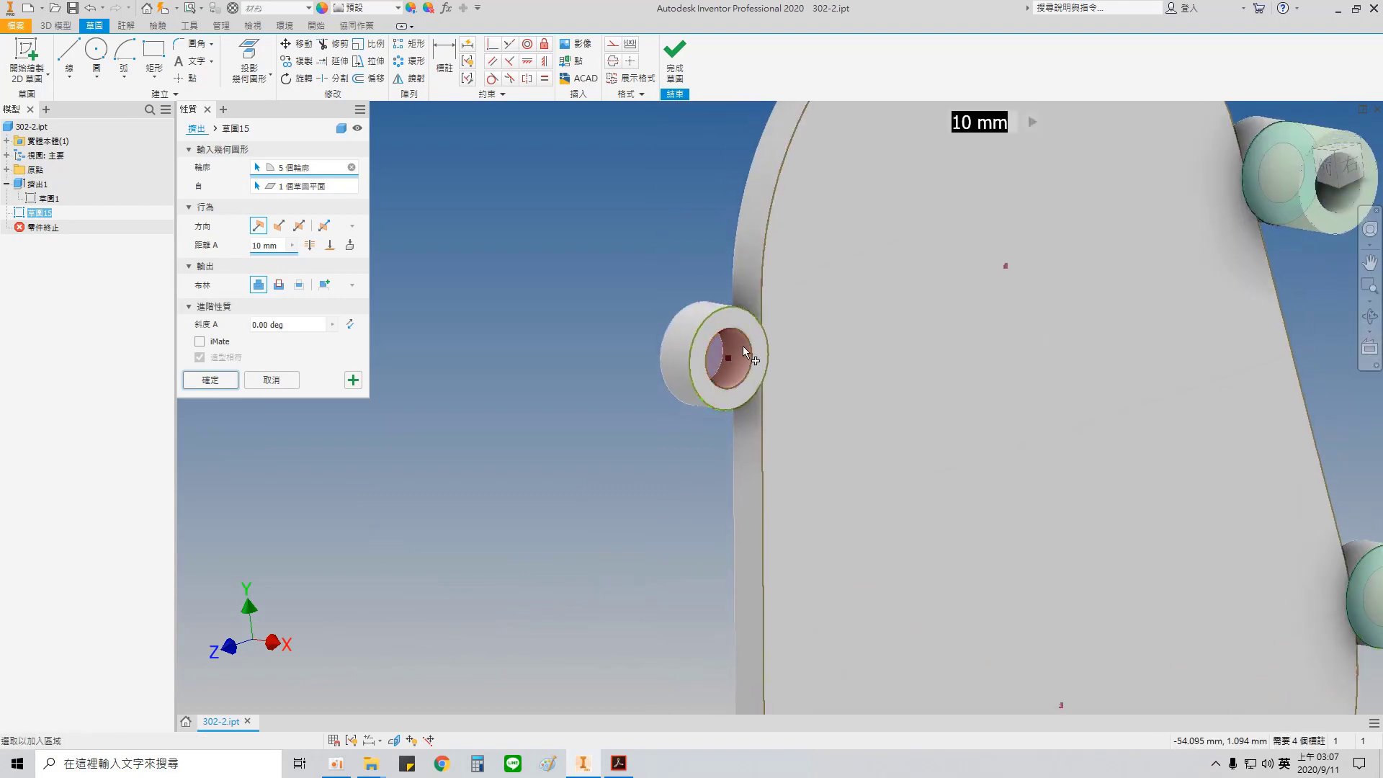
Step: Check the boss thickness in the Acrobat drawing, return to Inventor and extrude the six boss rings by 1 mm
left_click(618, 762)
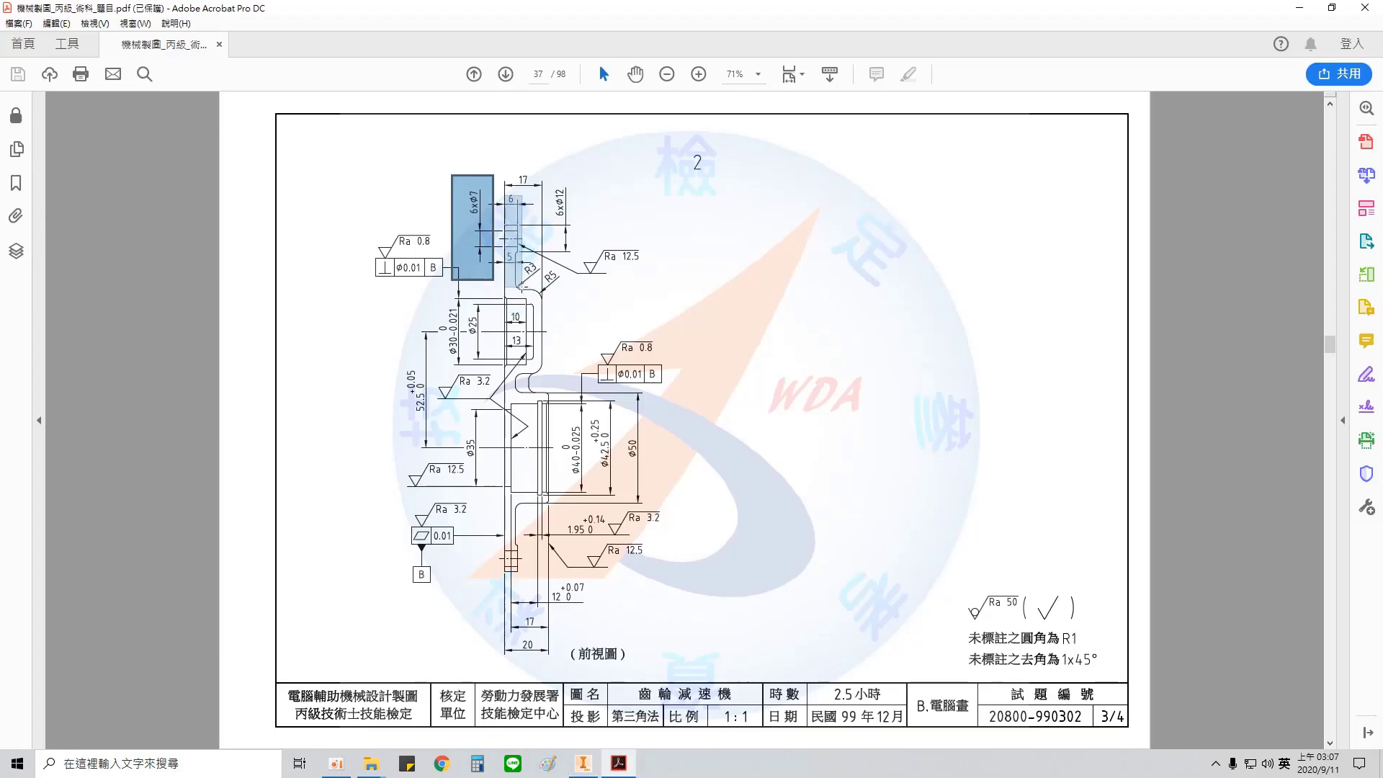
left_click(583, 763)
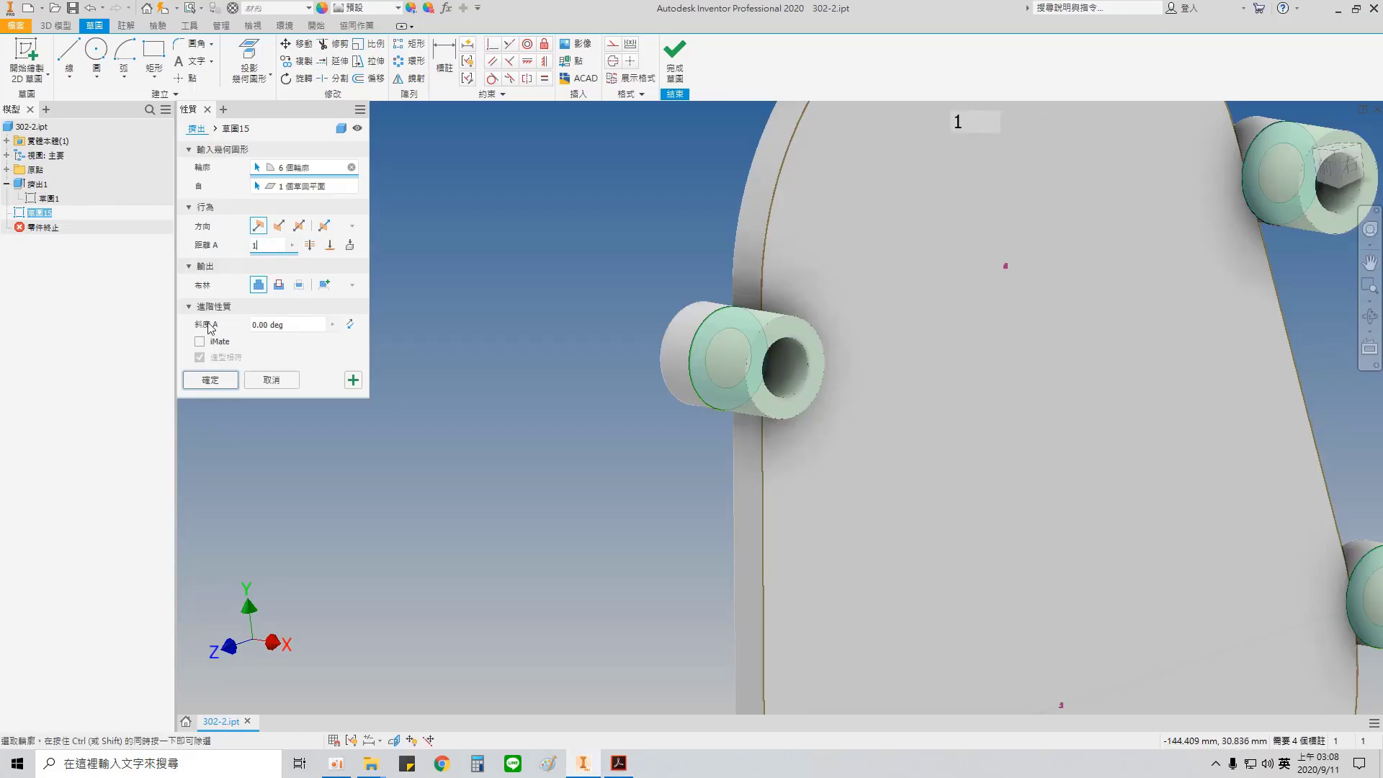
left_click(222, 381)
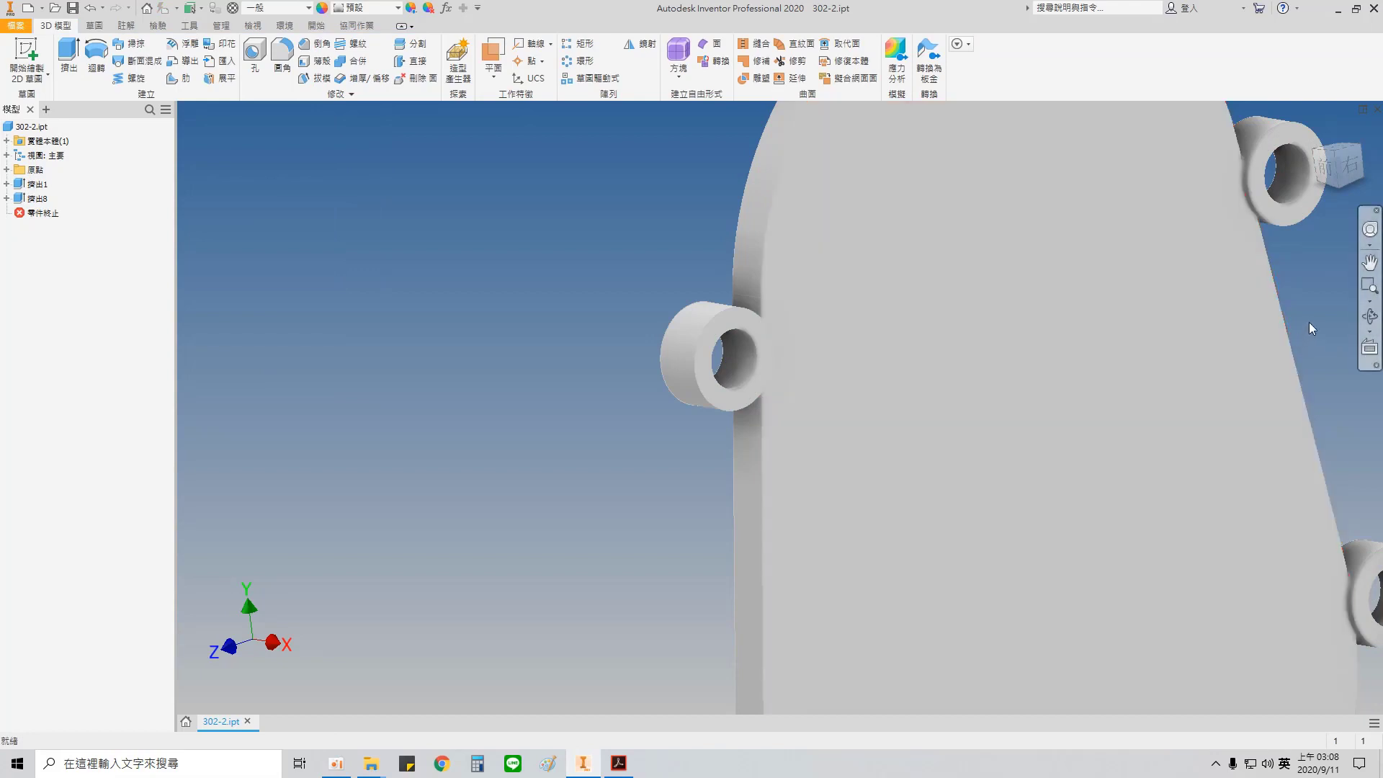
Step: Examine the two hub profiles, their overall heights and the plate thickness in the front view of the Acrobat drawing
middle_click_drag(1306, 325, 898, 306)
scroll(898, 306, "down", 5)
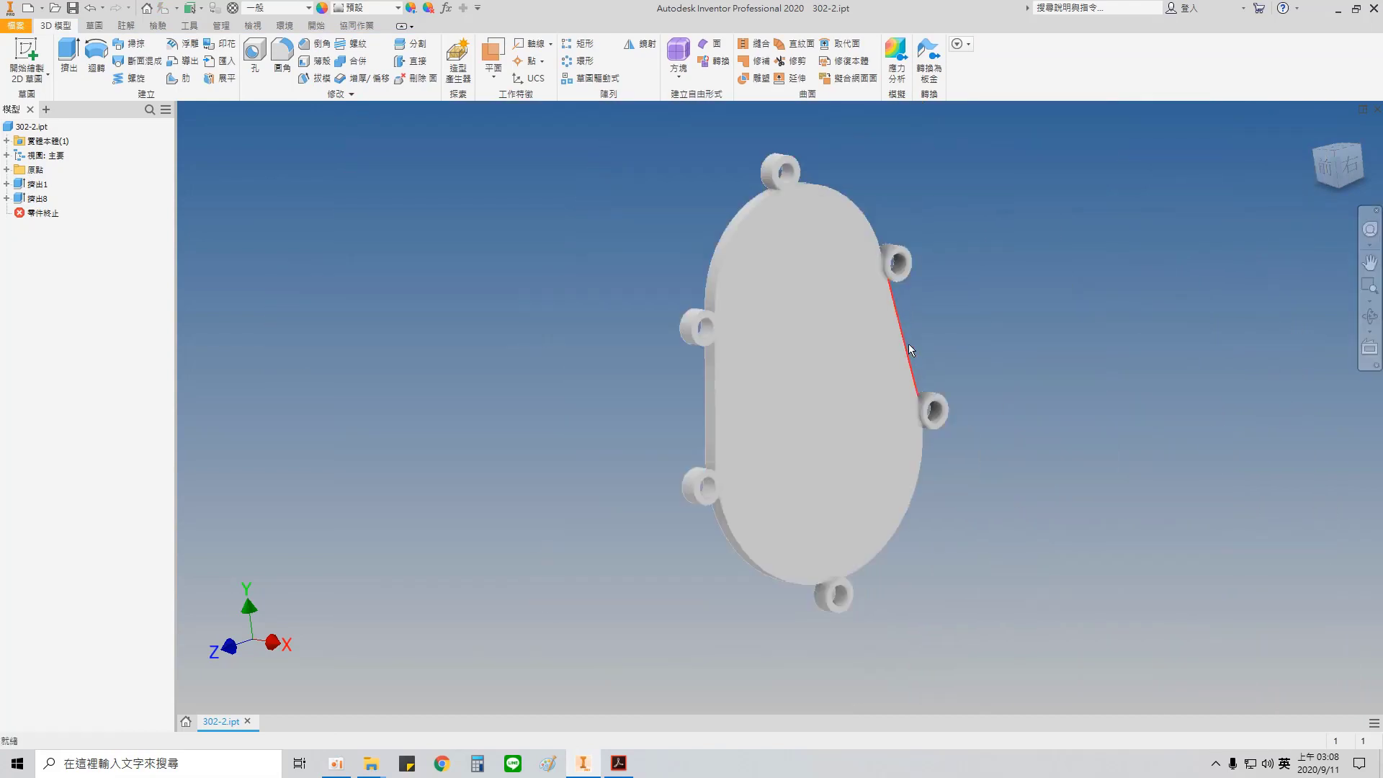
left_click(618, 763)
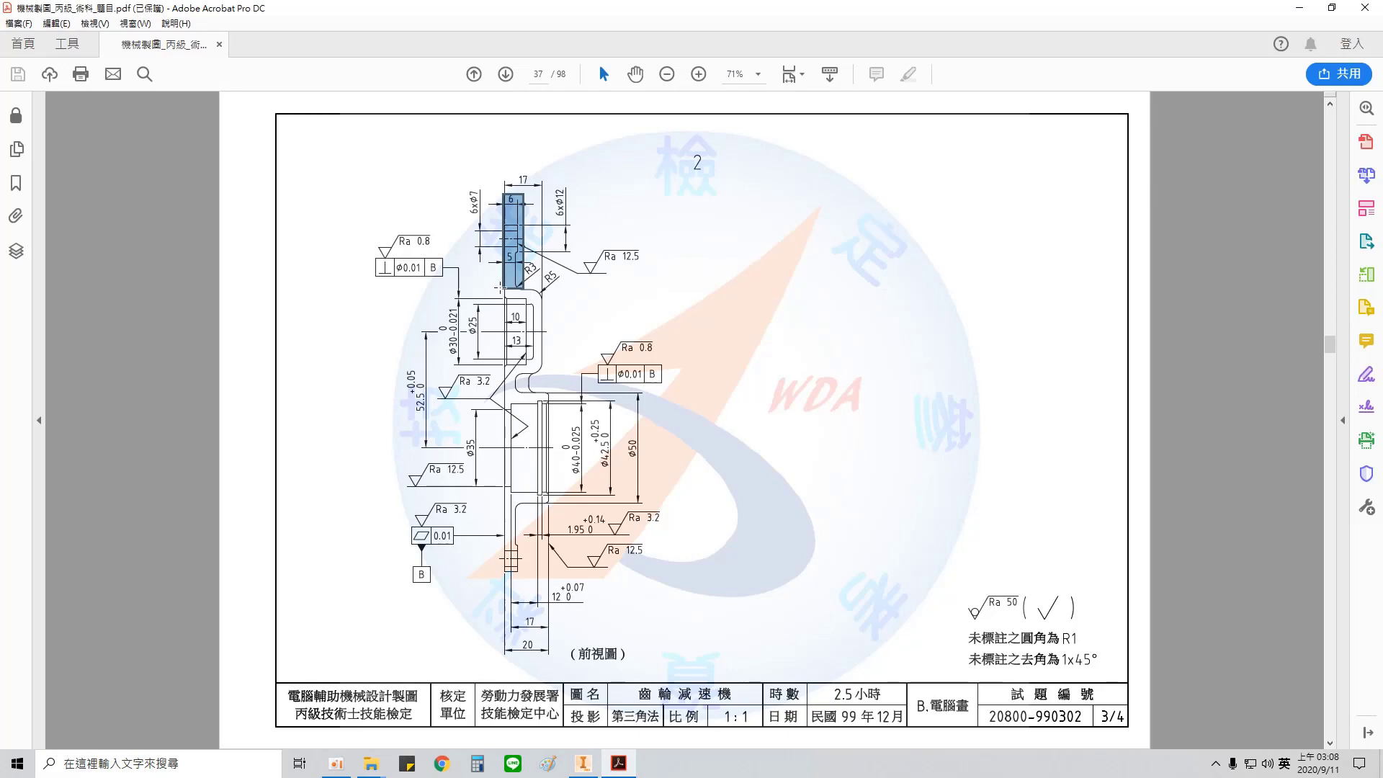
left_click_drag(499, 286, 560, 377)
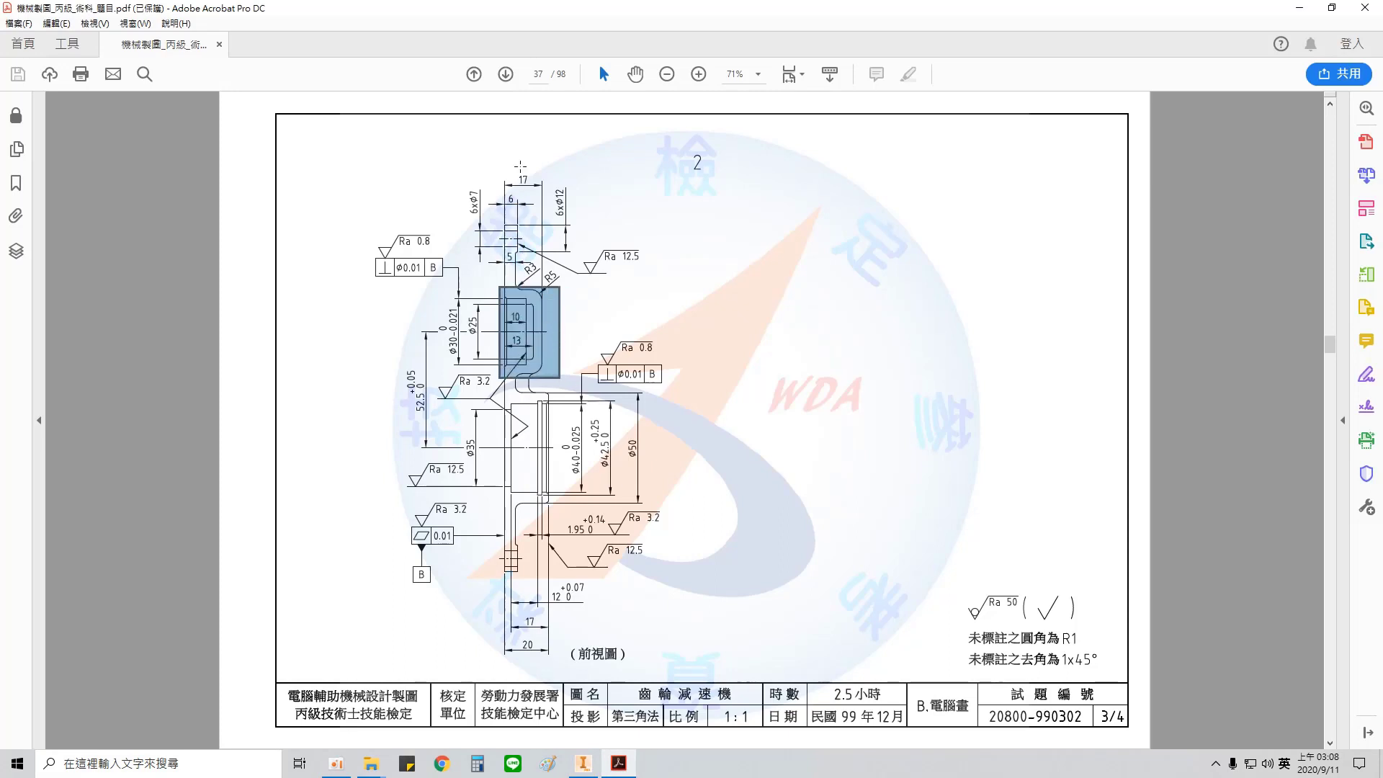
left_click_drag(520, 166, 551, 377)
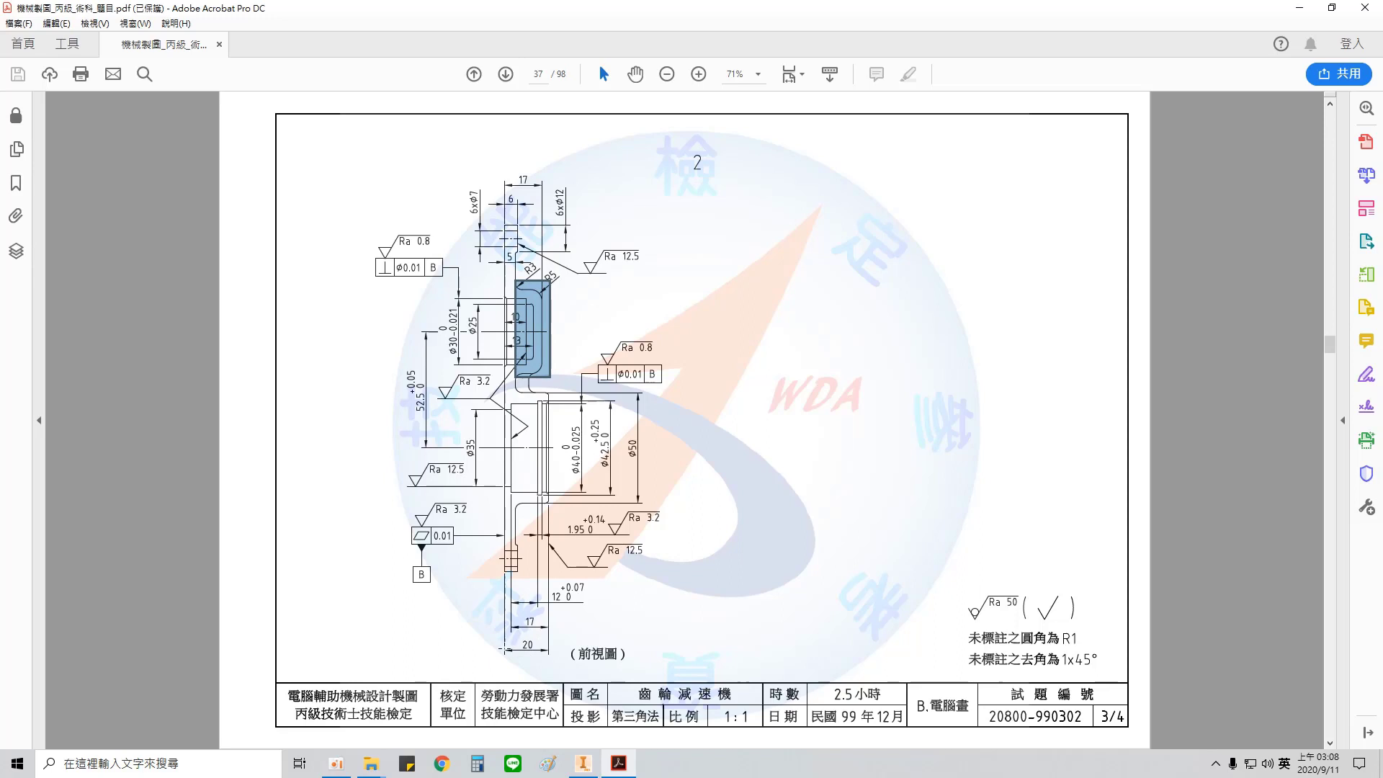
left_click_drag(507, 640, 547, 663)
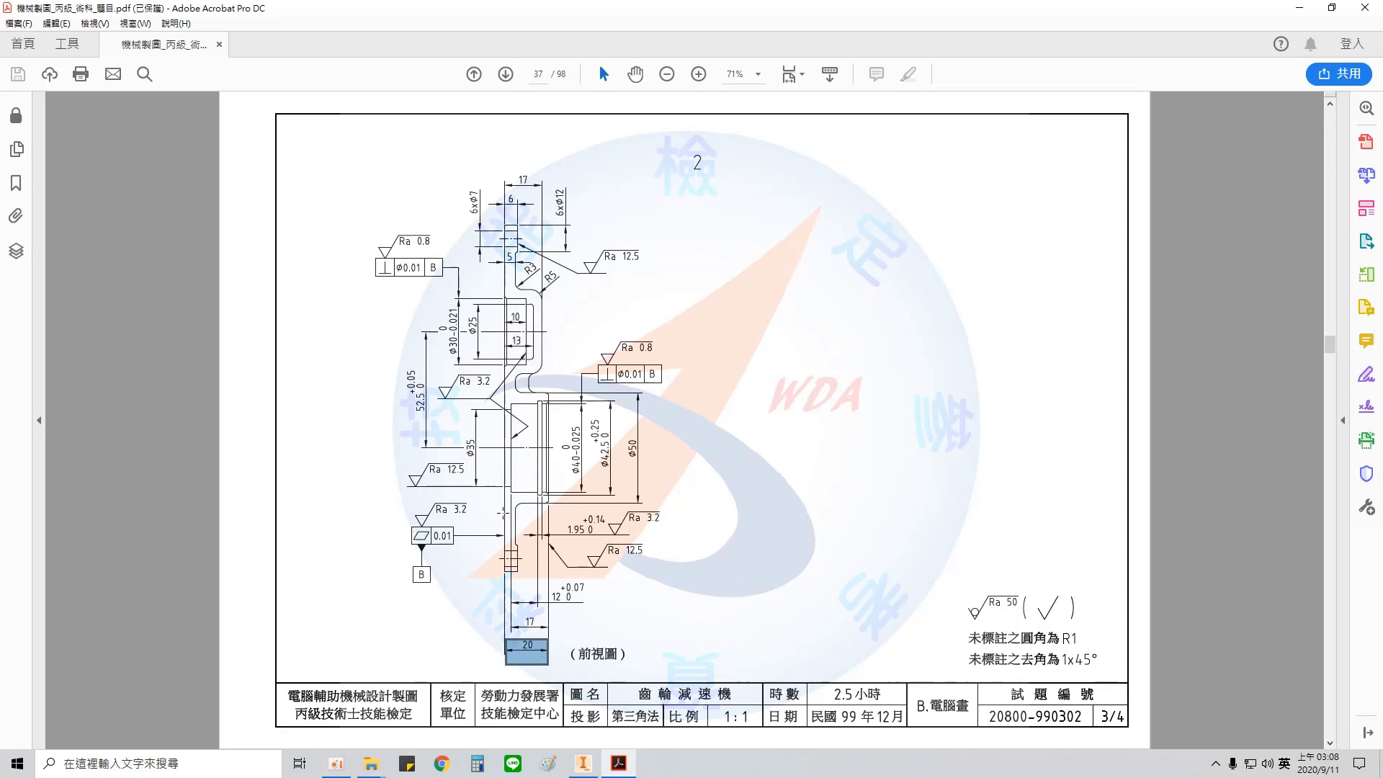
left_click_drag(503, 512, 521, 549)
Step: Back in Inventor, sketch a 38 mm circle on the plate's front face, centred on the upper arc's centre
left_click(583, 764)
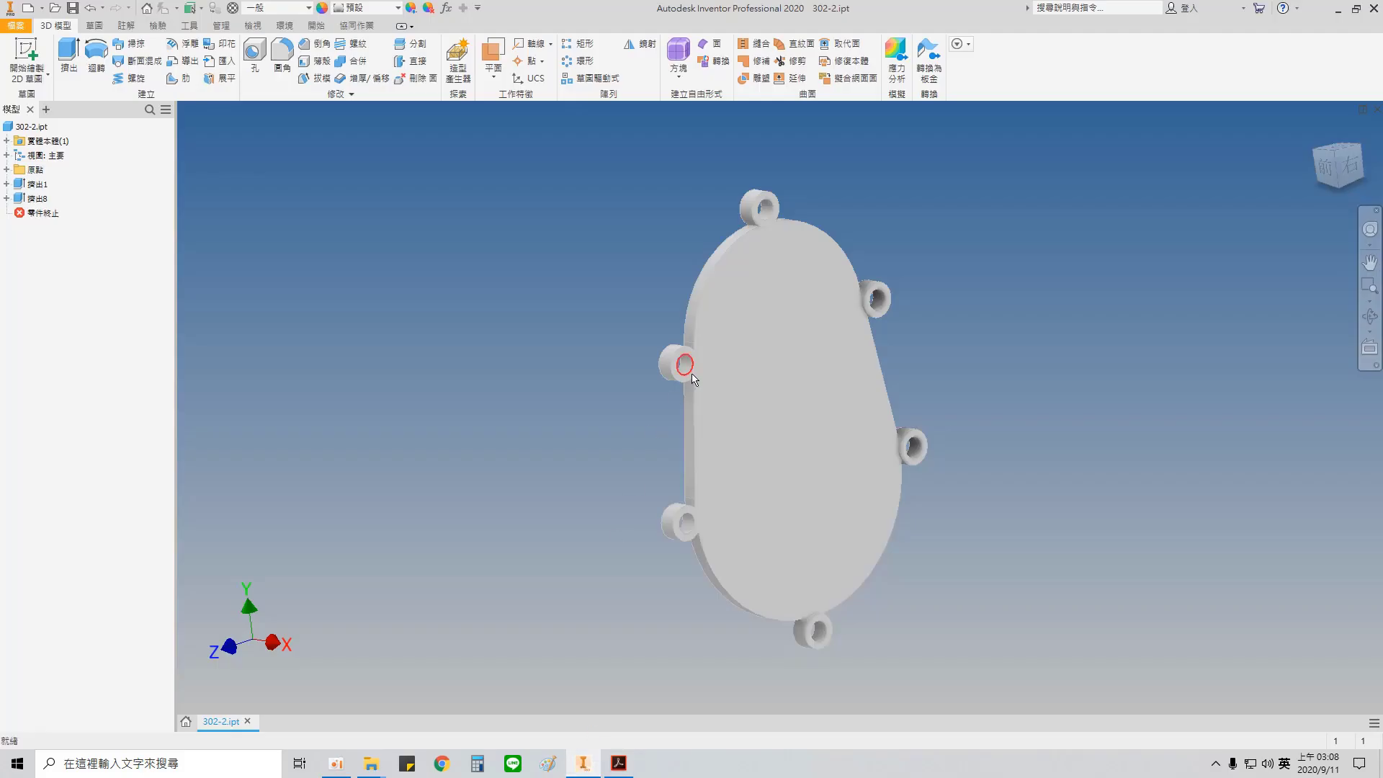
right_click(780, 333)
left_click(782, 337)
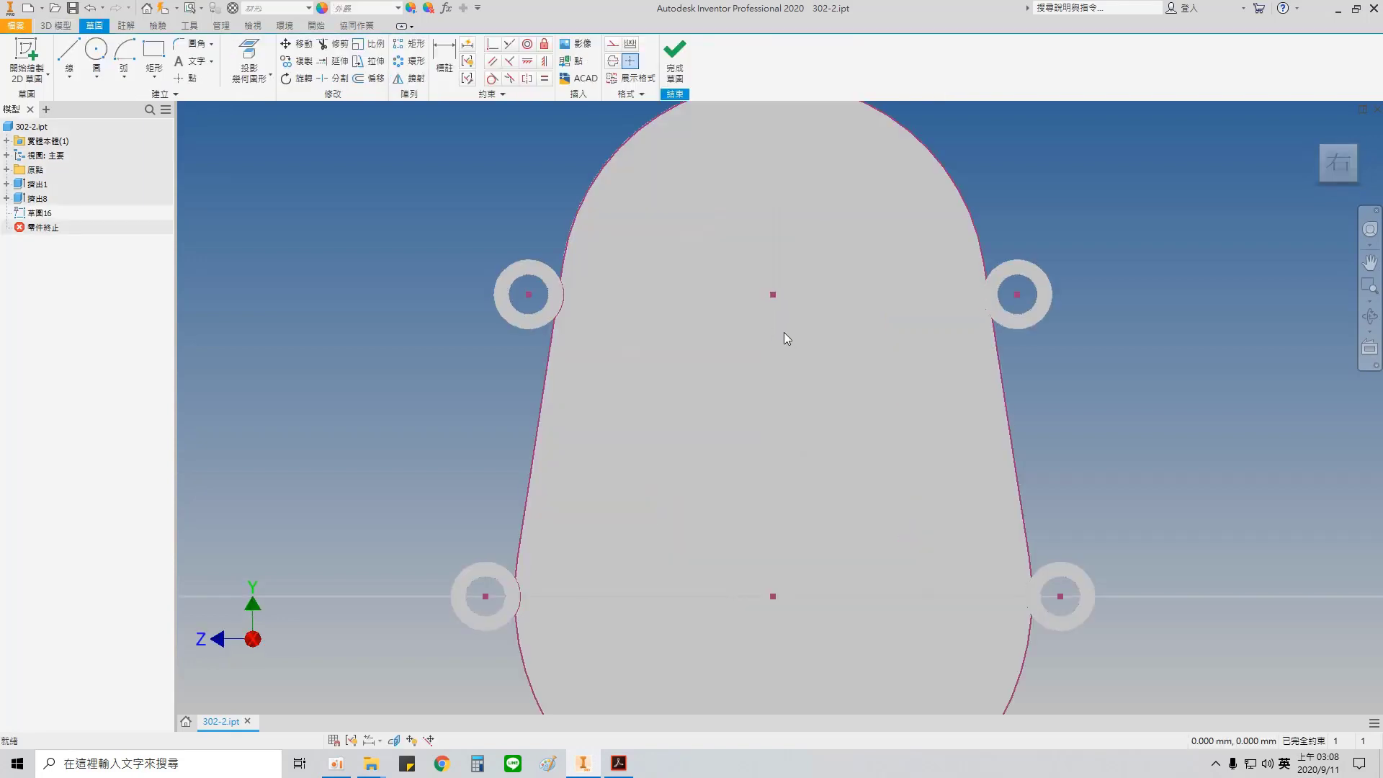
left_click(96, 52)
left_click(773, 294)
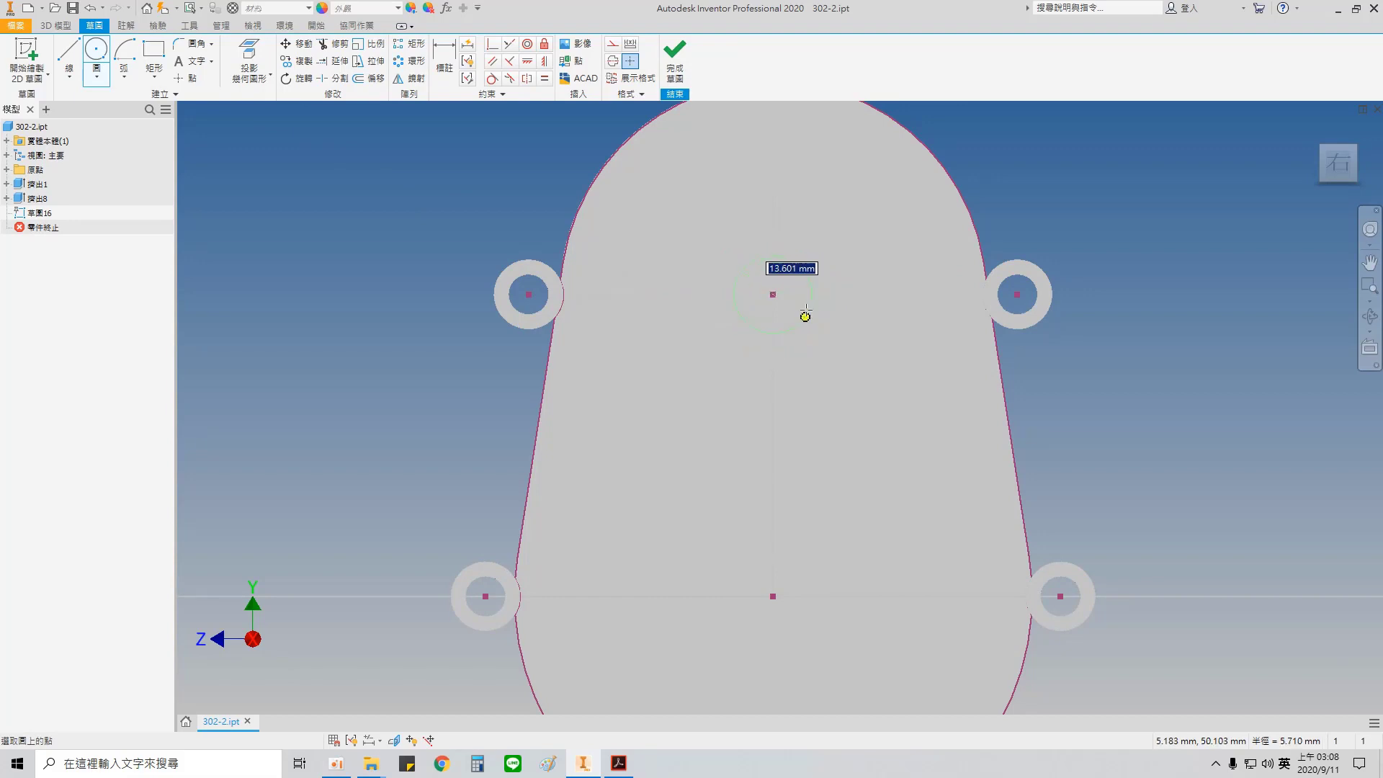
type("38")
key("Return")
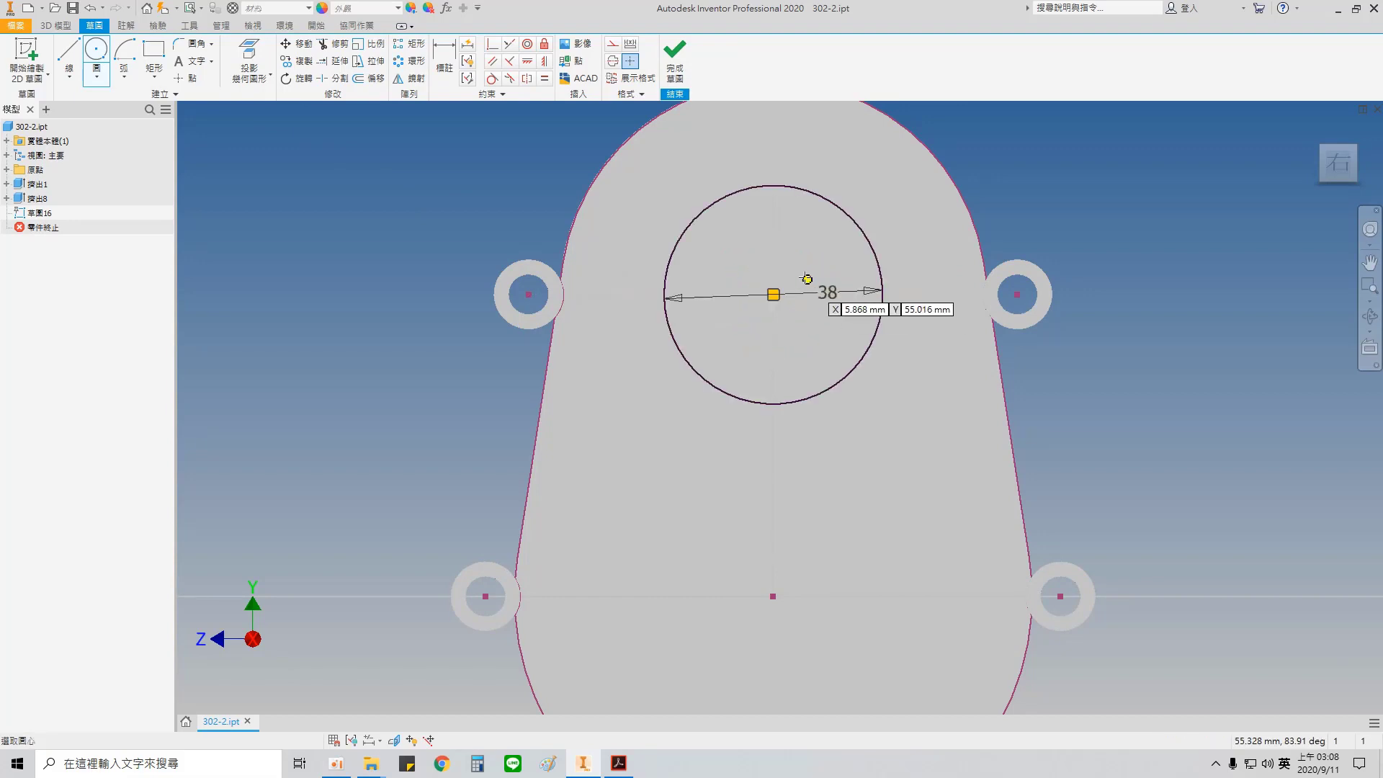
Step: Extrude the 38 mm circle outward from the plate by a distance of 17-5 mm
key("e")
left_click(781, 300)
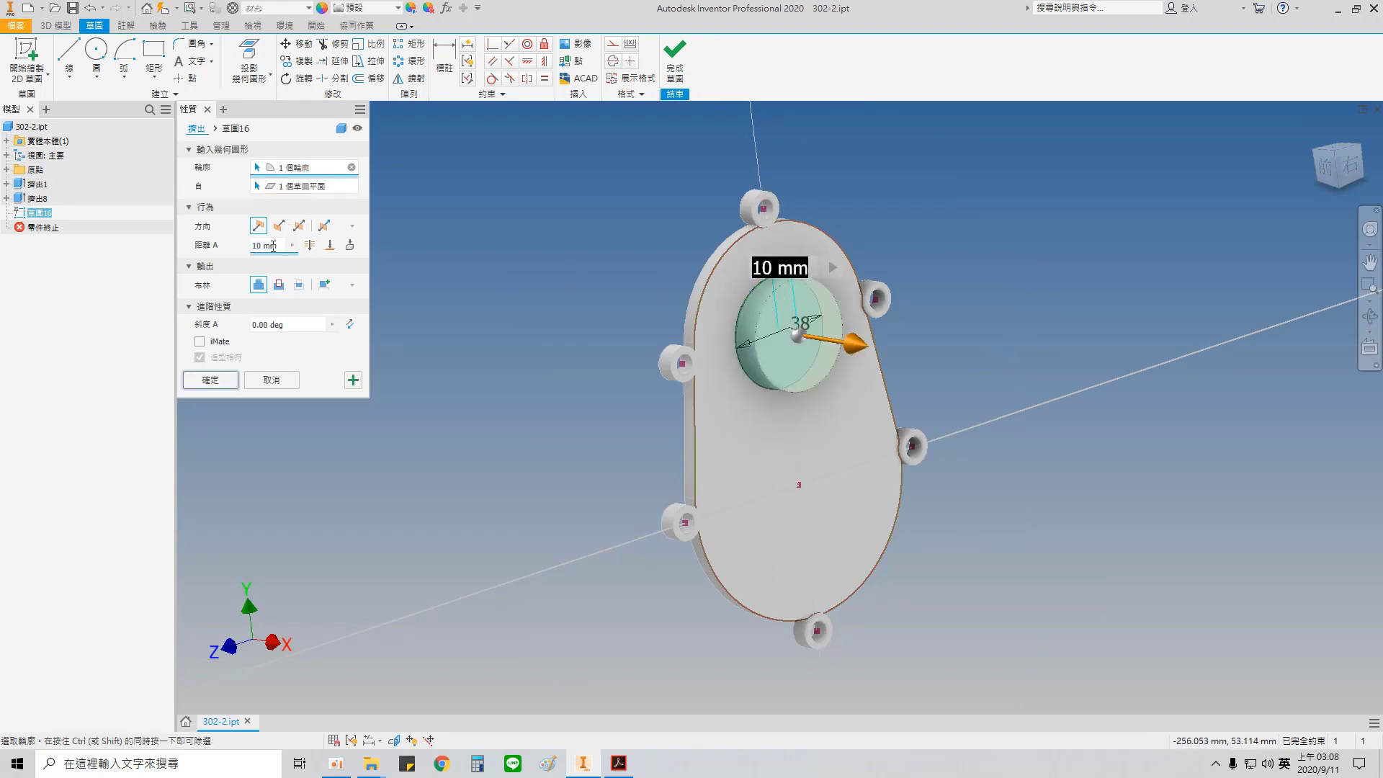
left_click_drag(280, 246, 224, 248)
type("17.5")
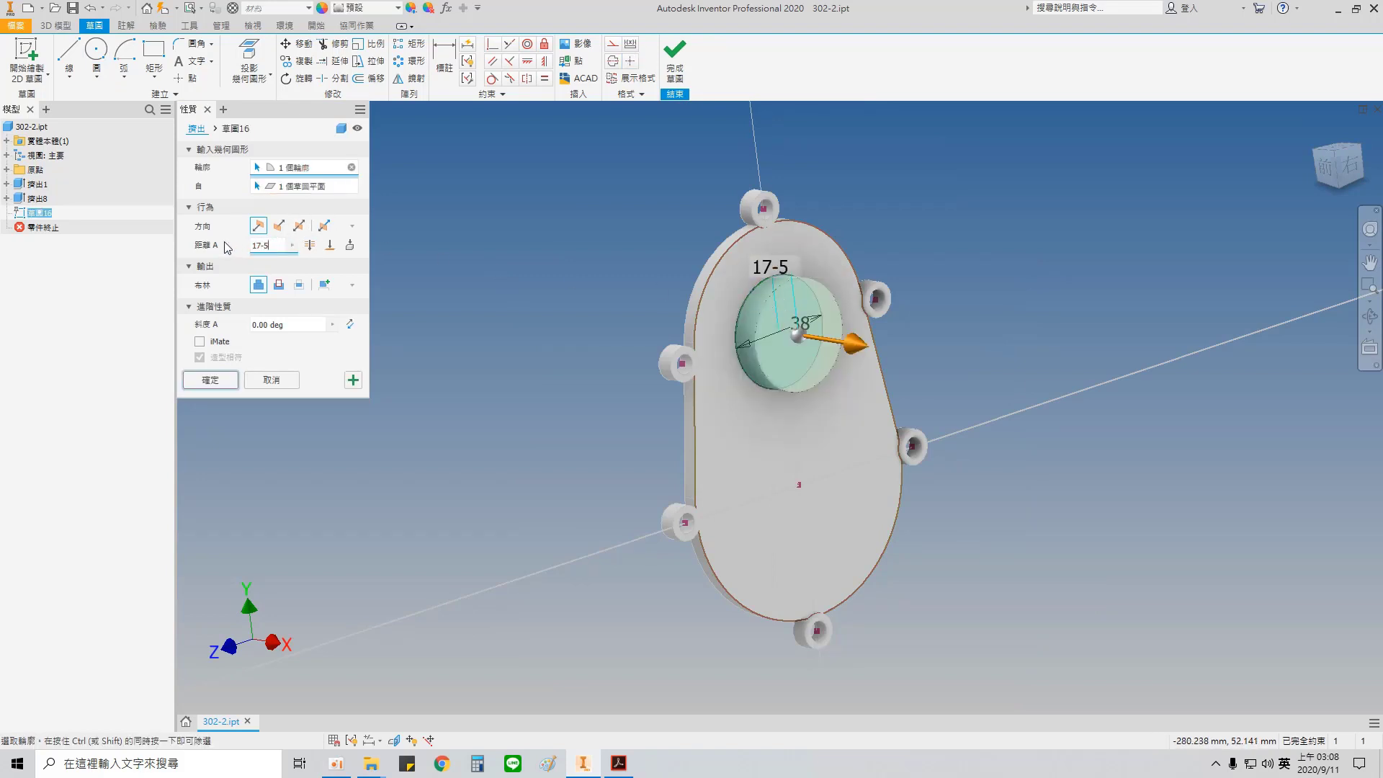
left_click(209, 379)
Step: Start a new sketch on the plate's front face and draw a 50 mm circle centred on the origin
right_click(813, 484)
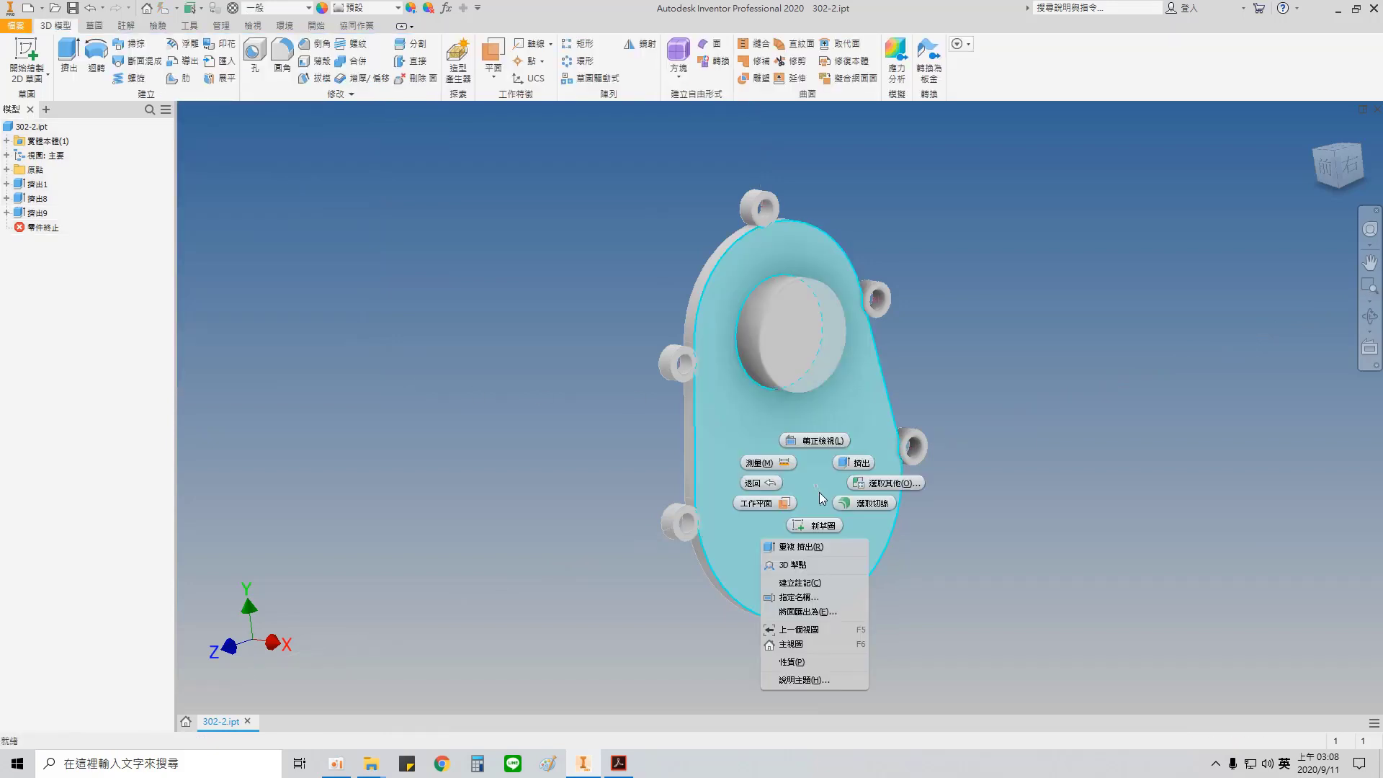
left_click(815, 498)
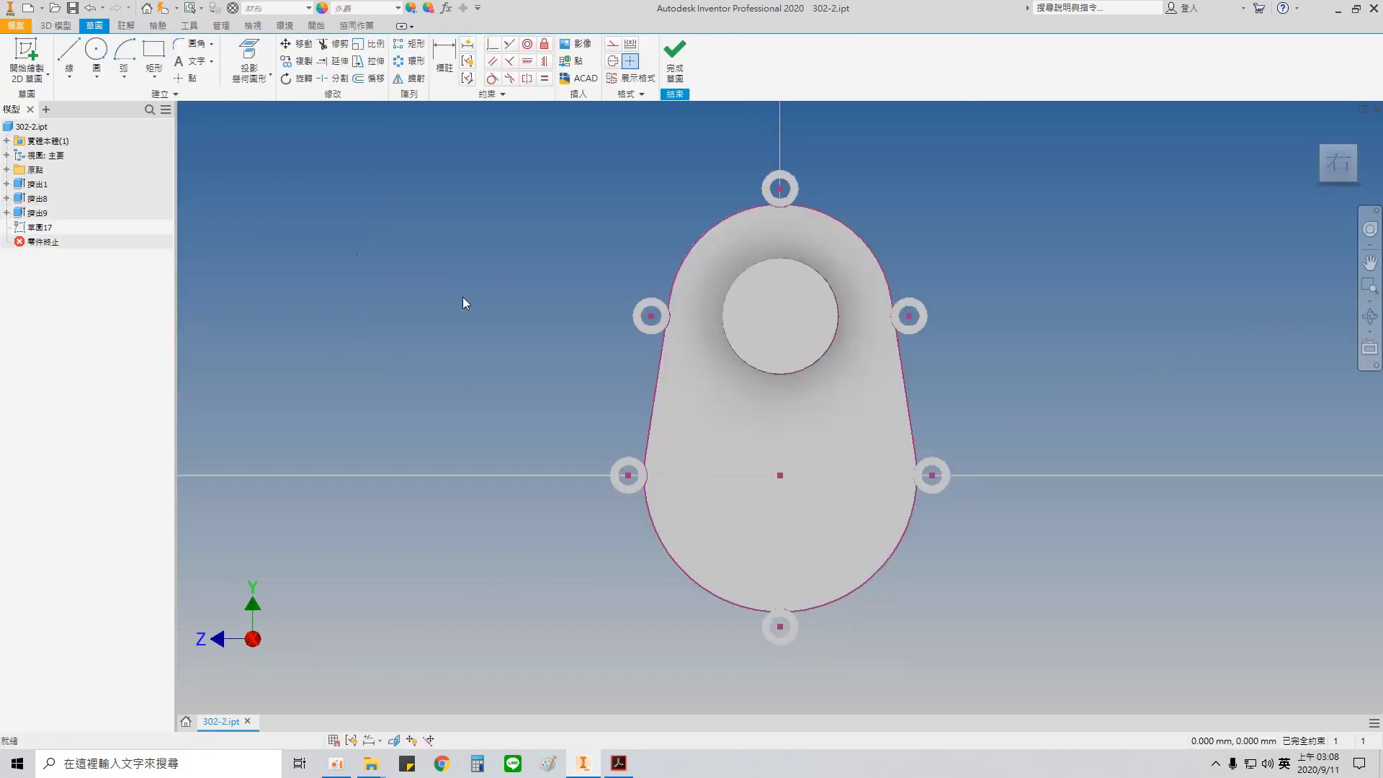
left_click(96, 49)
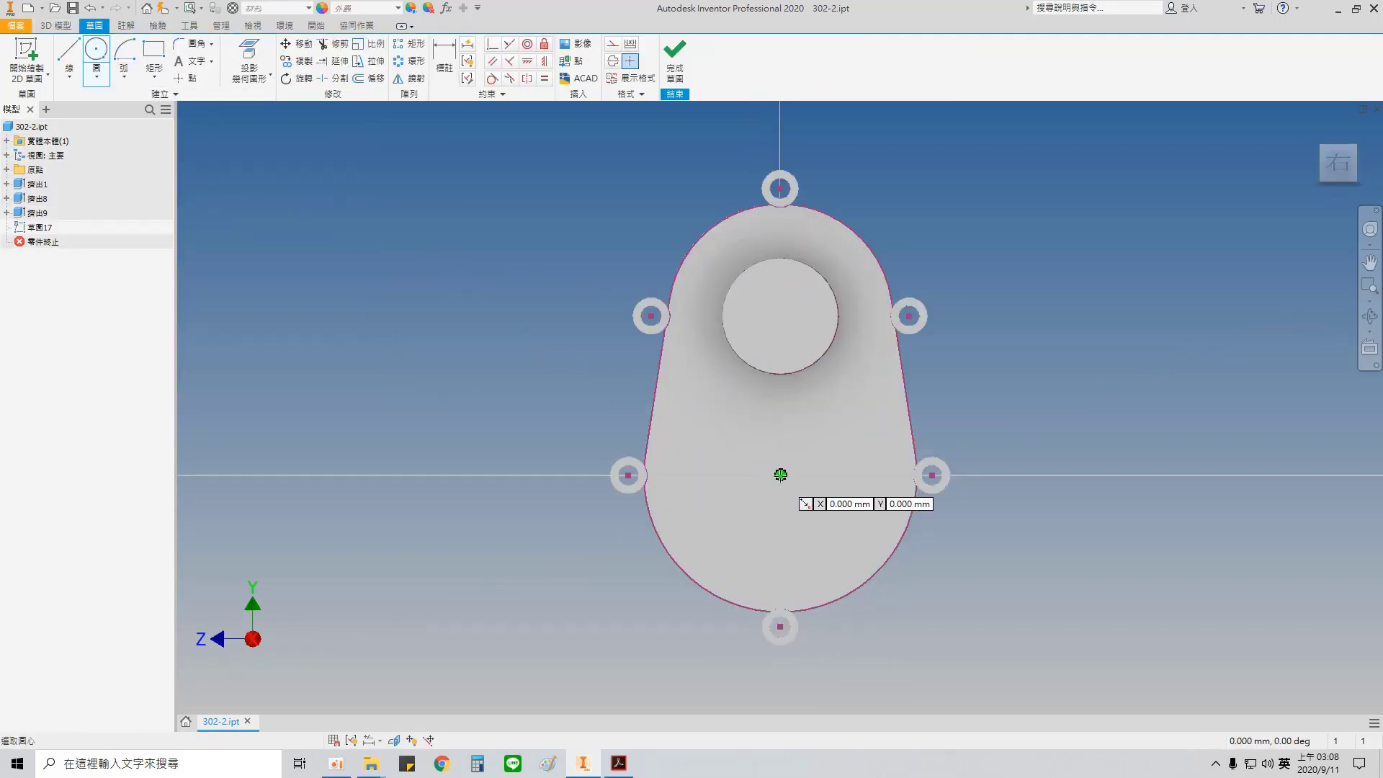
left_click(780, 475)
type("5")
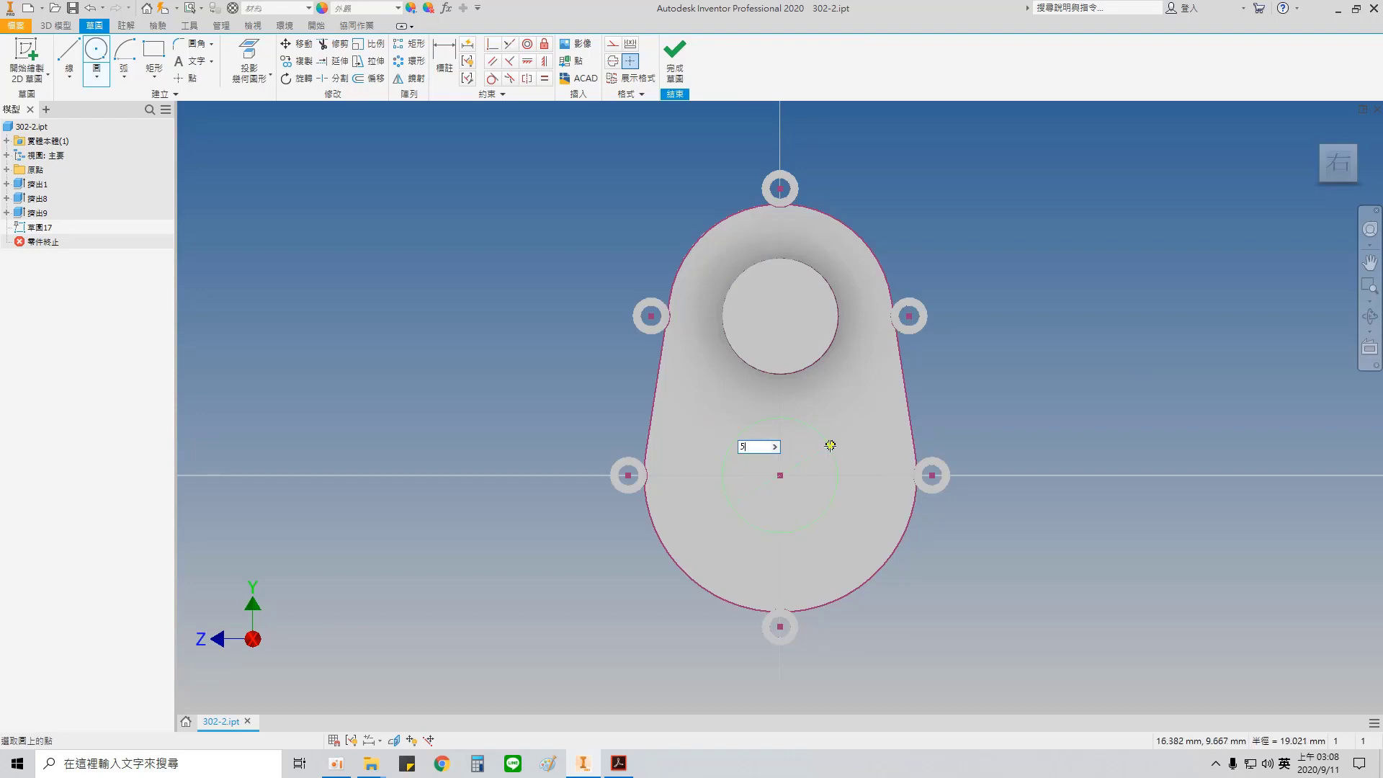
type("0")
key("Return")
Step: Extrude the 50 mm circle outward from the plate by a distance of 20-5 mm
key("e")
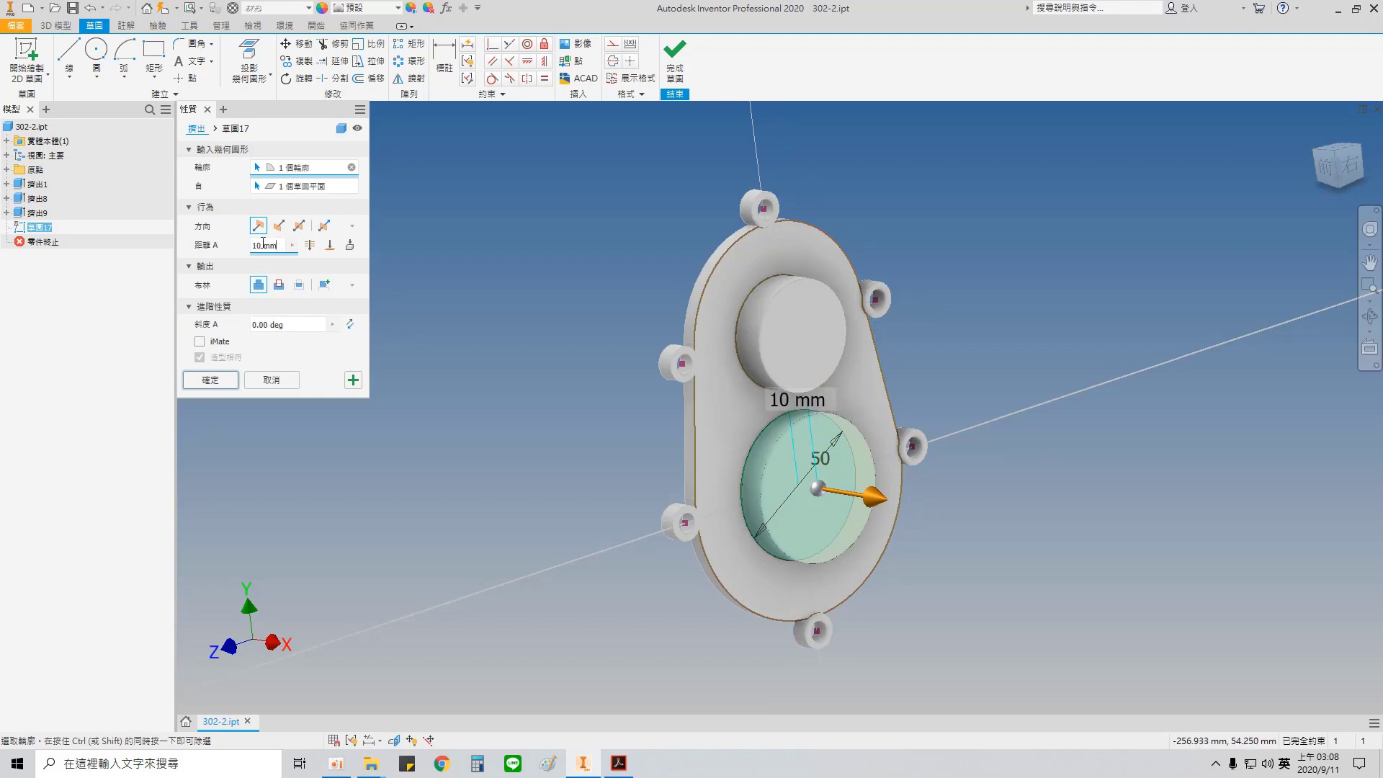
type("20-5")
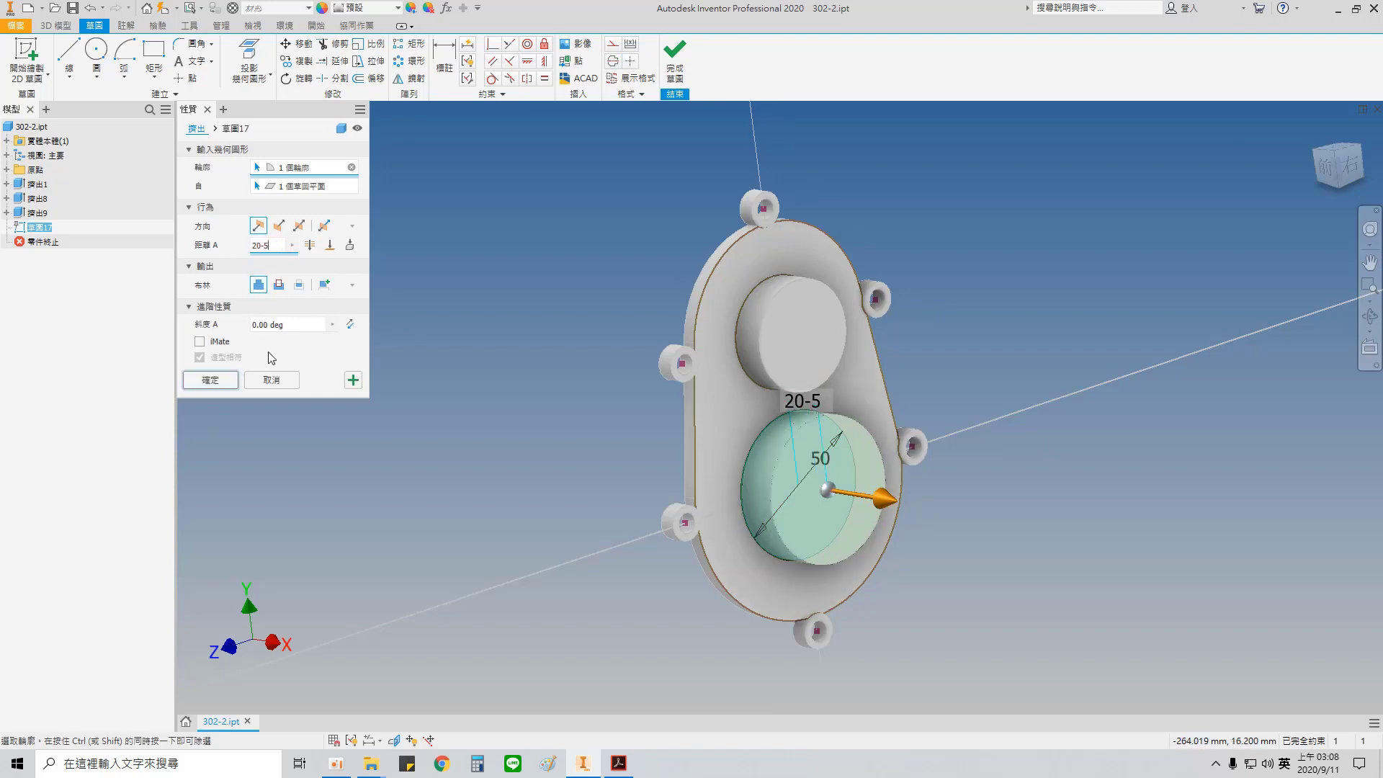
left_click(216, 381)
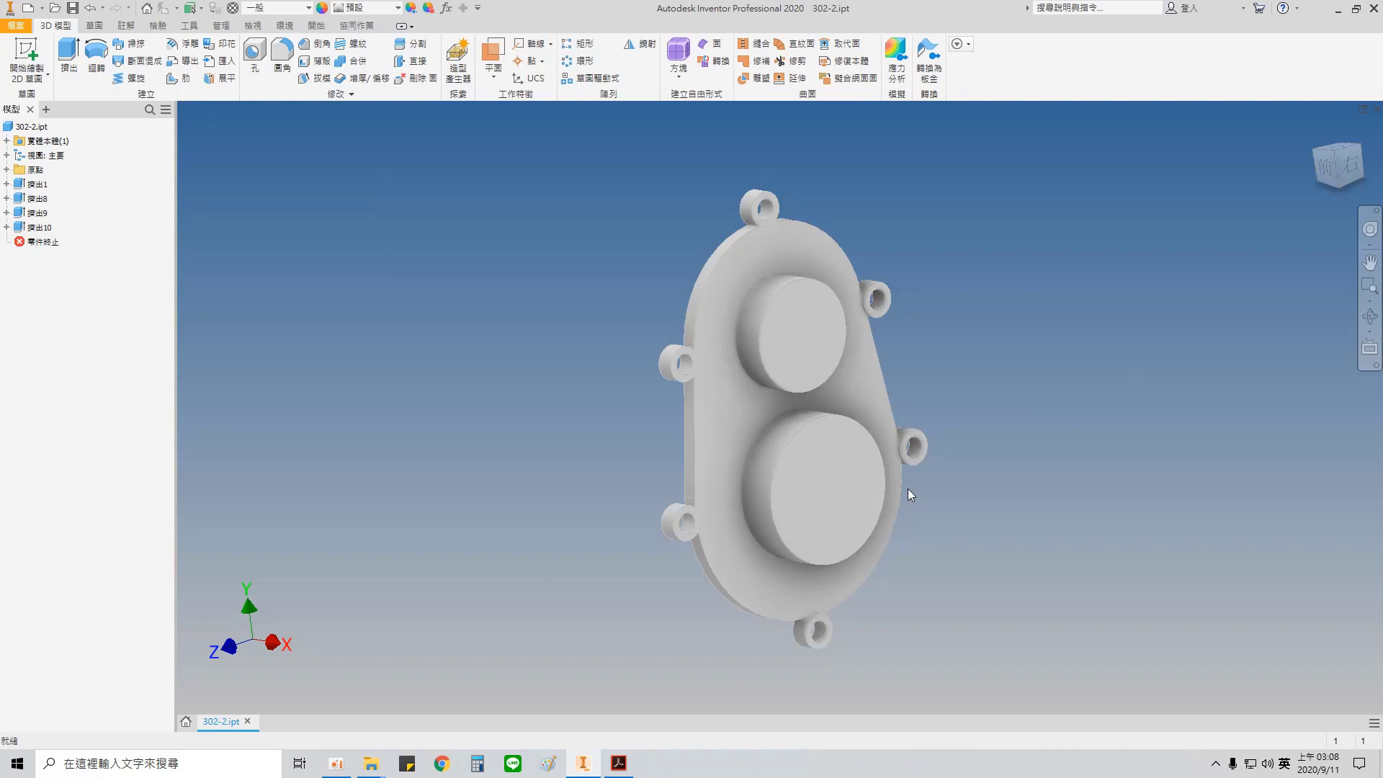
Step: Examine the diameters and depths of the upper stepped bore and the lower bore in the Acrobat drawing
left_click(618, 763)
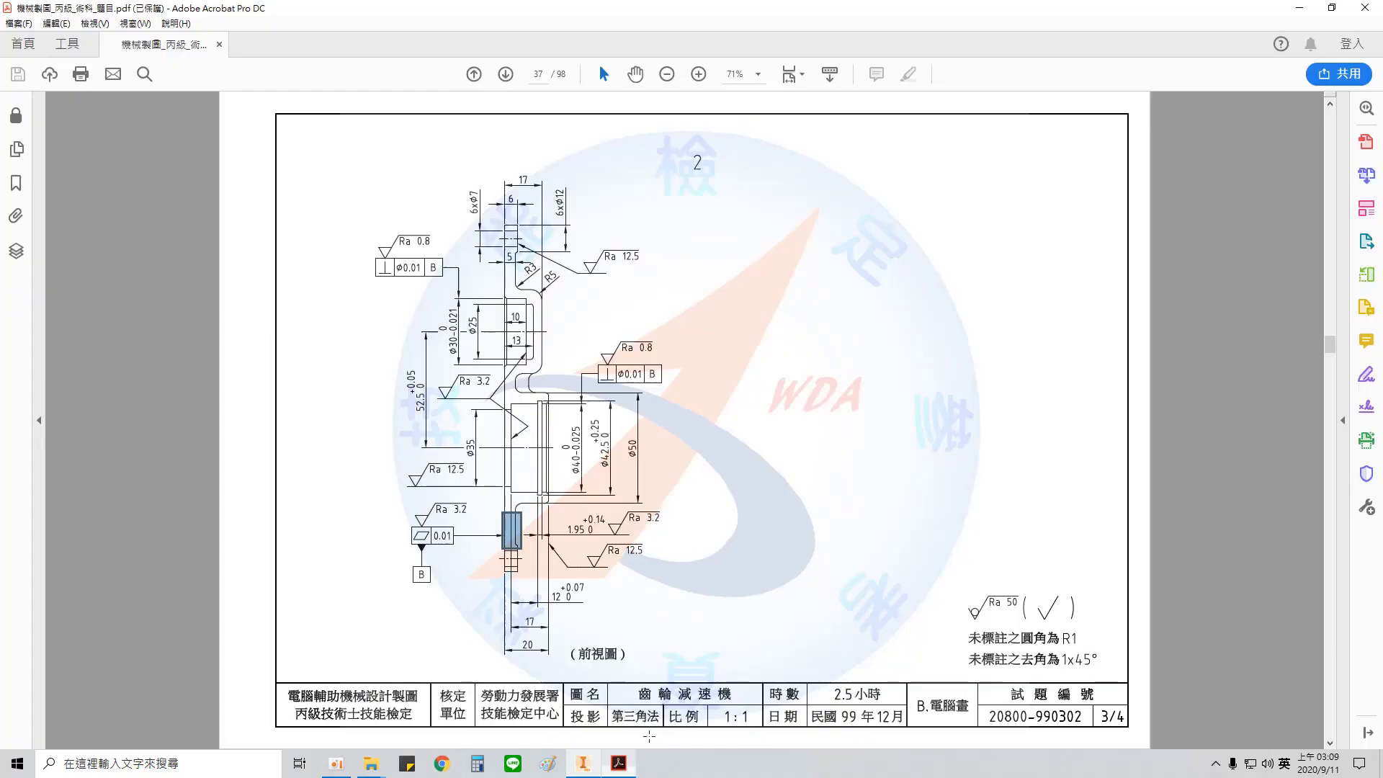
left_click_drag(489, 294, 541, 370)
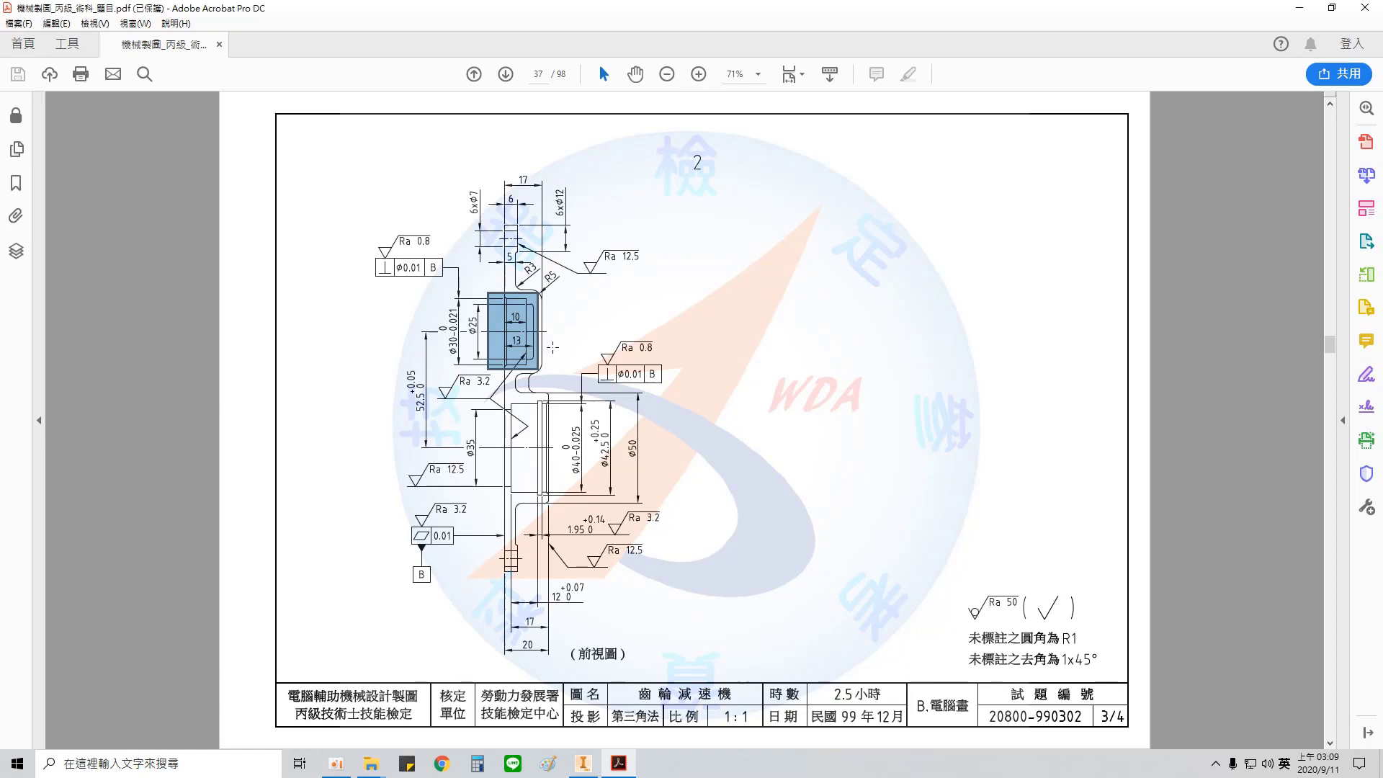
left_click(595, 322)
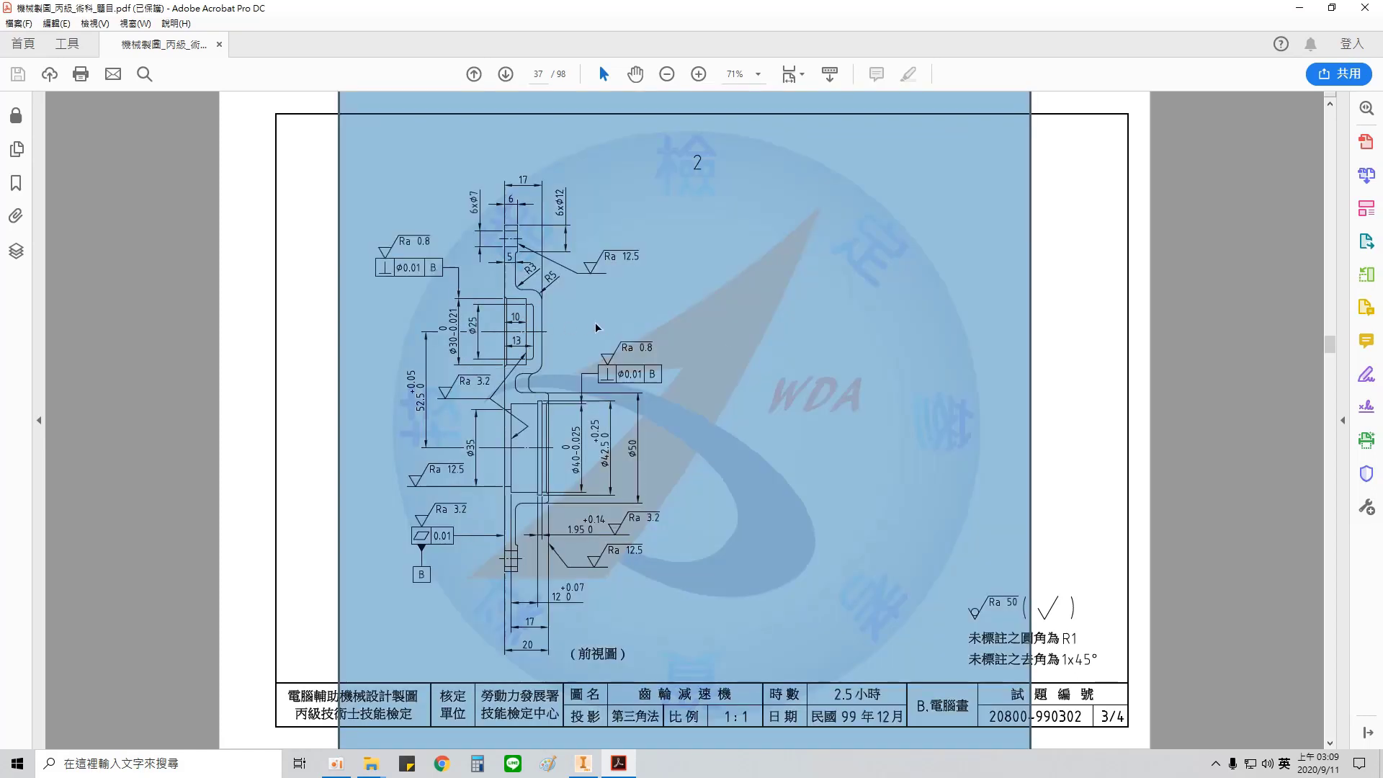
left_click(1189, 349)
left_click_drag(443, 301, 465, 364)
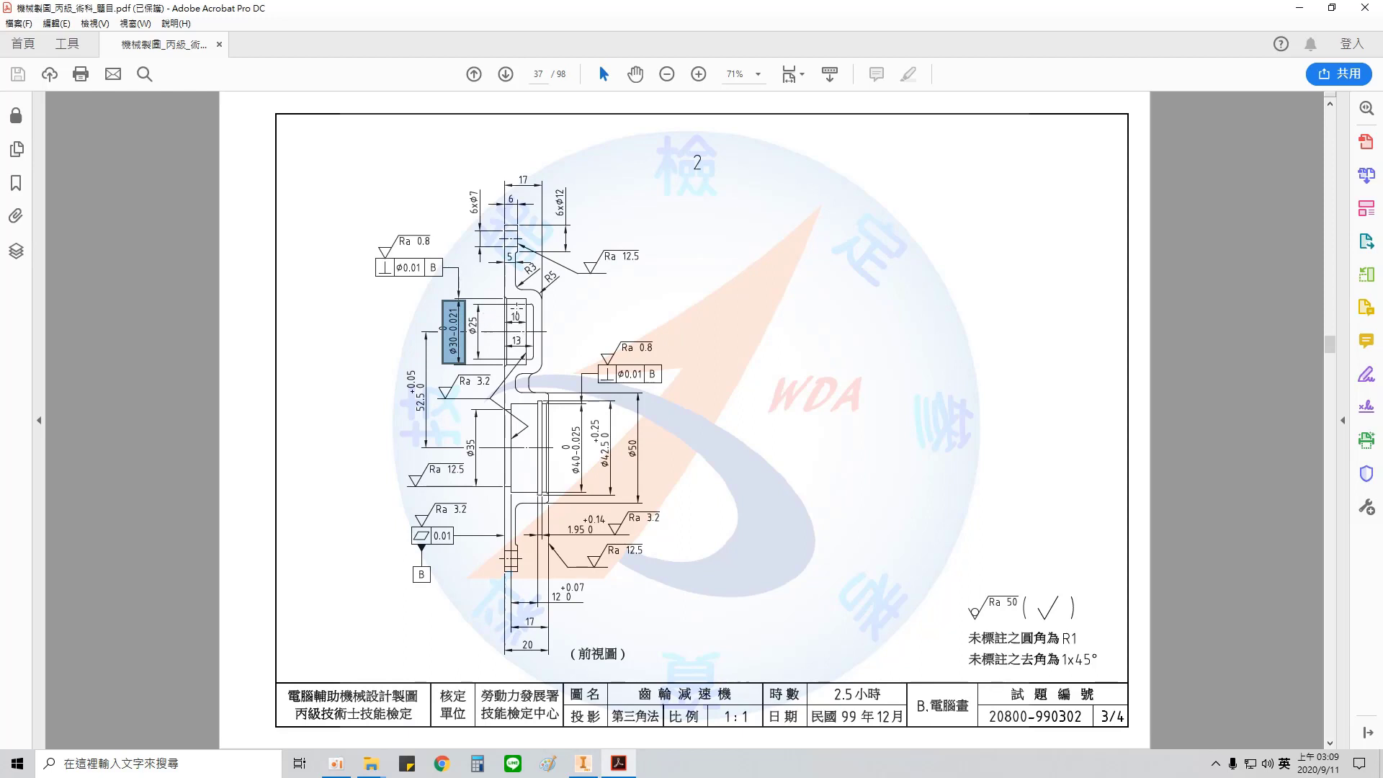
left_click_drag(509, 309, 534, 352)
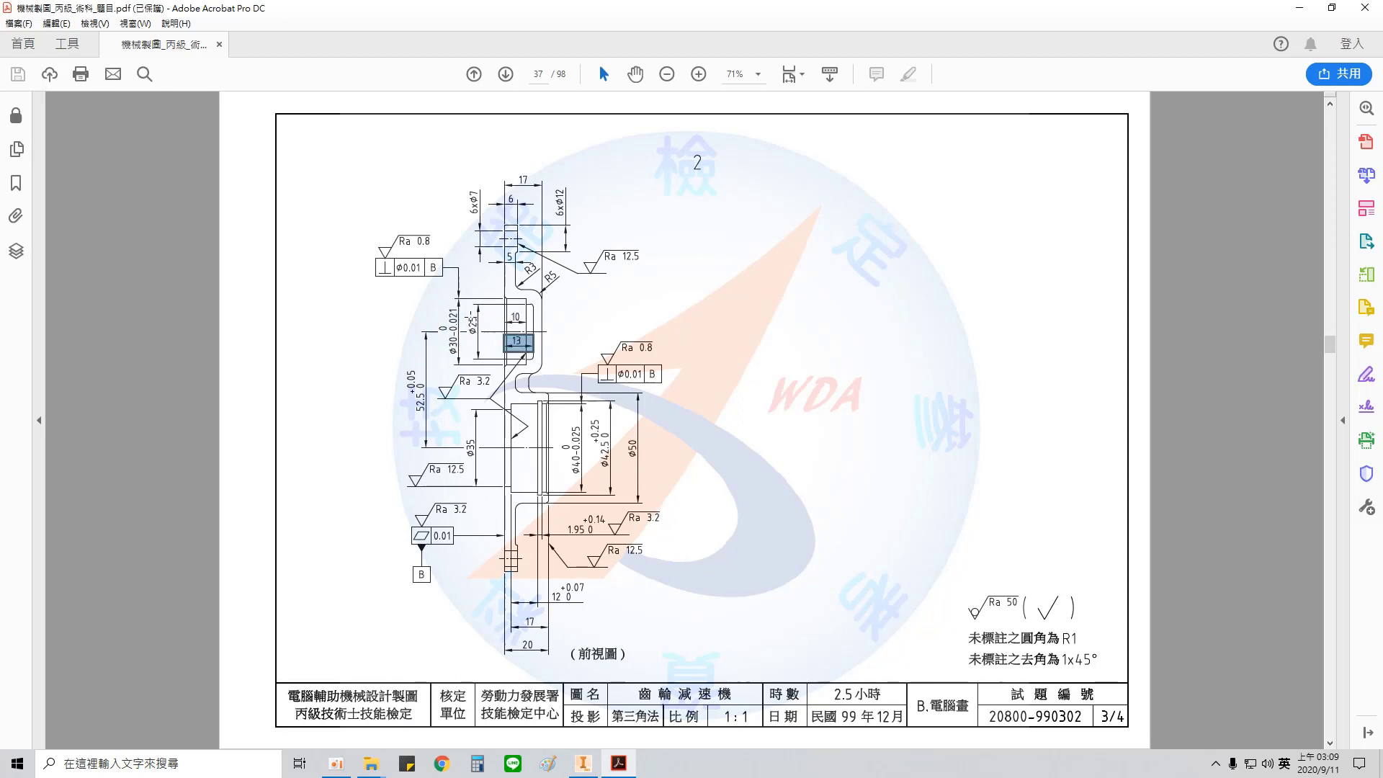
left_click_drag(466, 308, 485, 345)
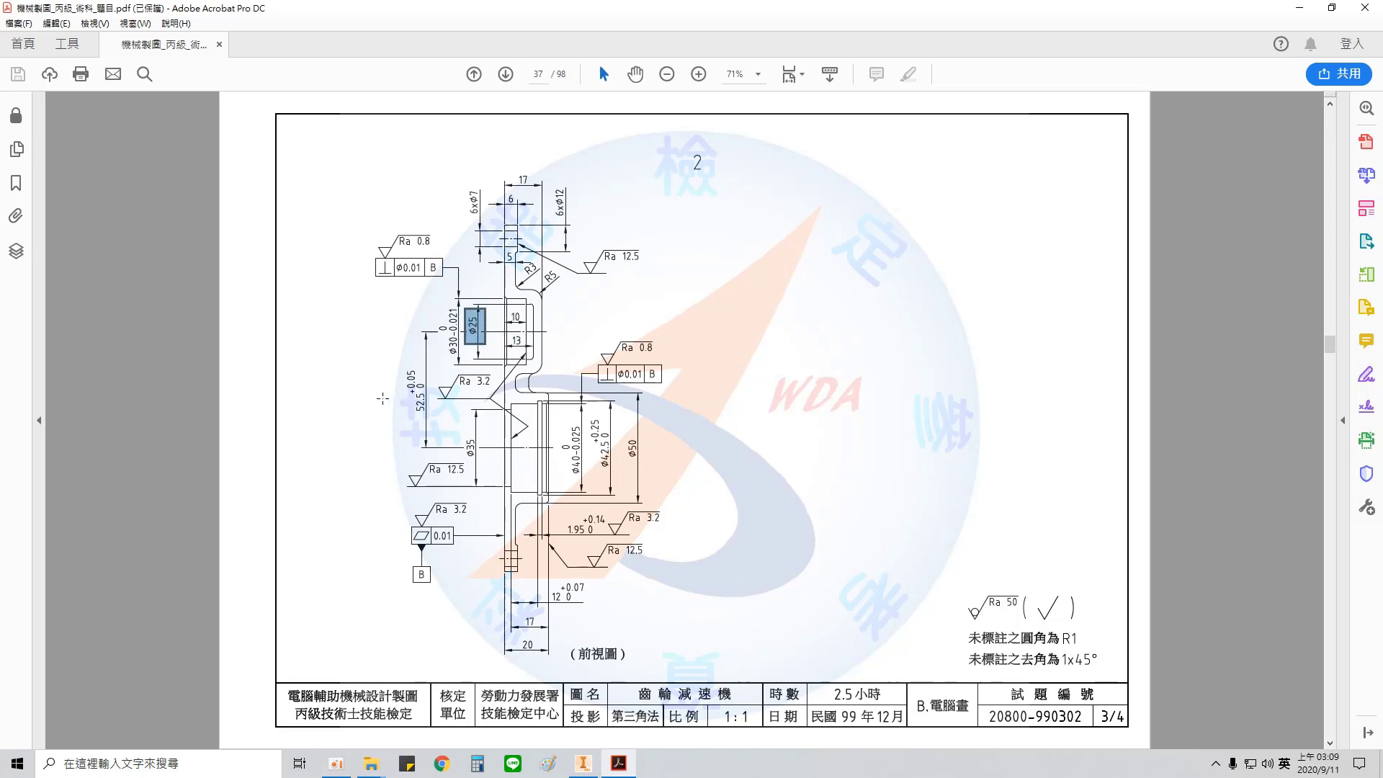
left_click_drag(382, 399, 713, 500)
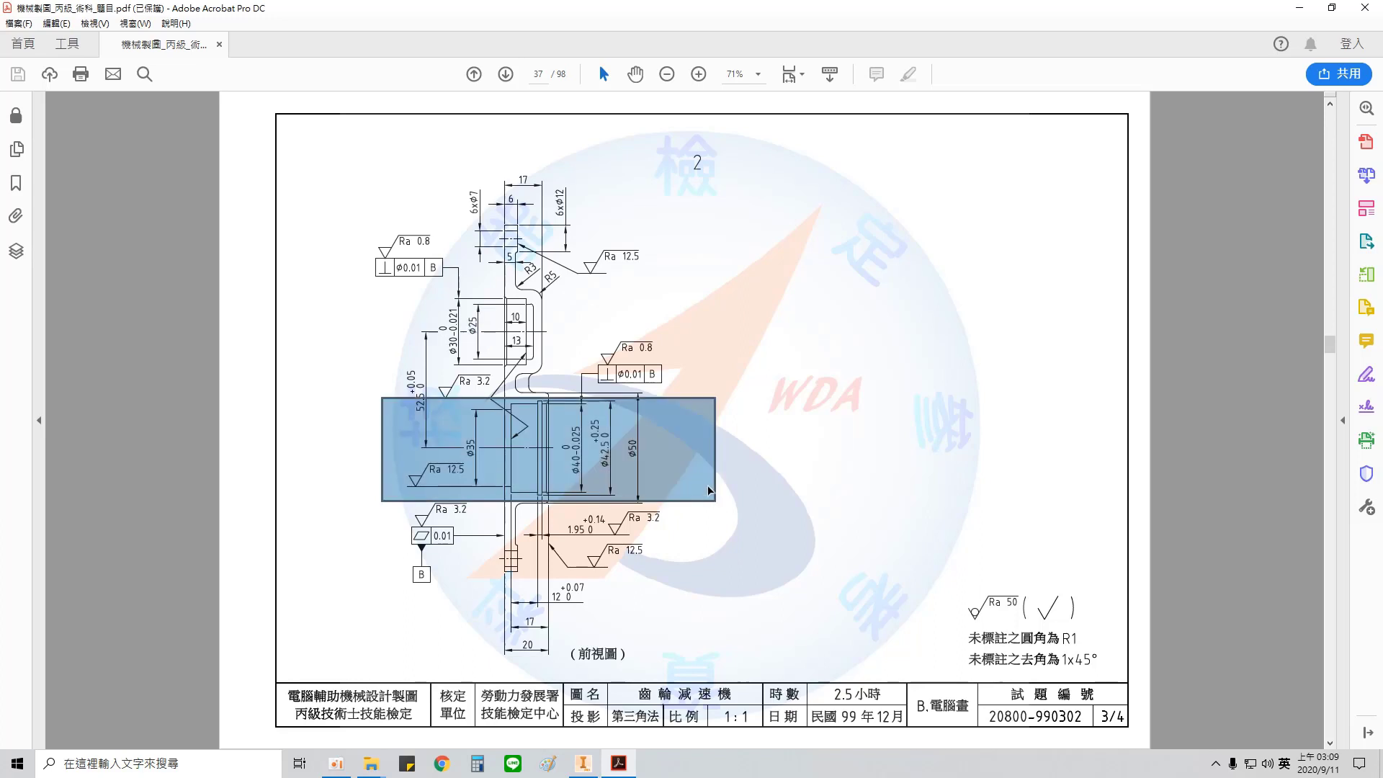
Step: Switch to Inventor, start a new sketch on the plate's flat back face and place a point at the upper arc centre
left_click(590, 763)
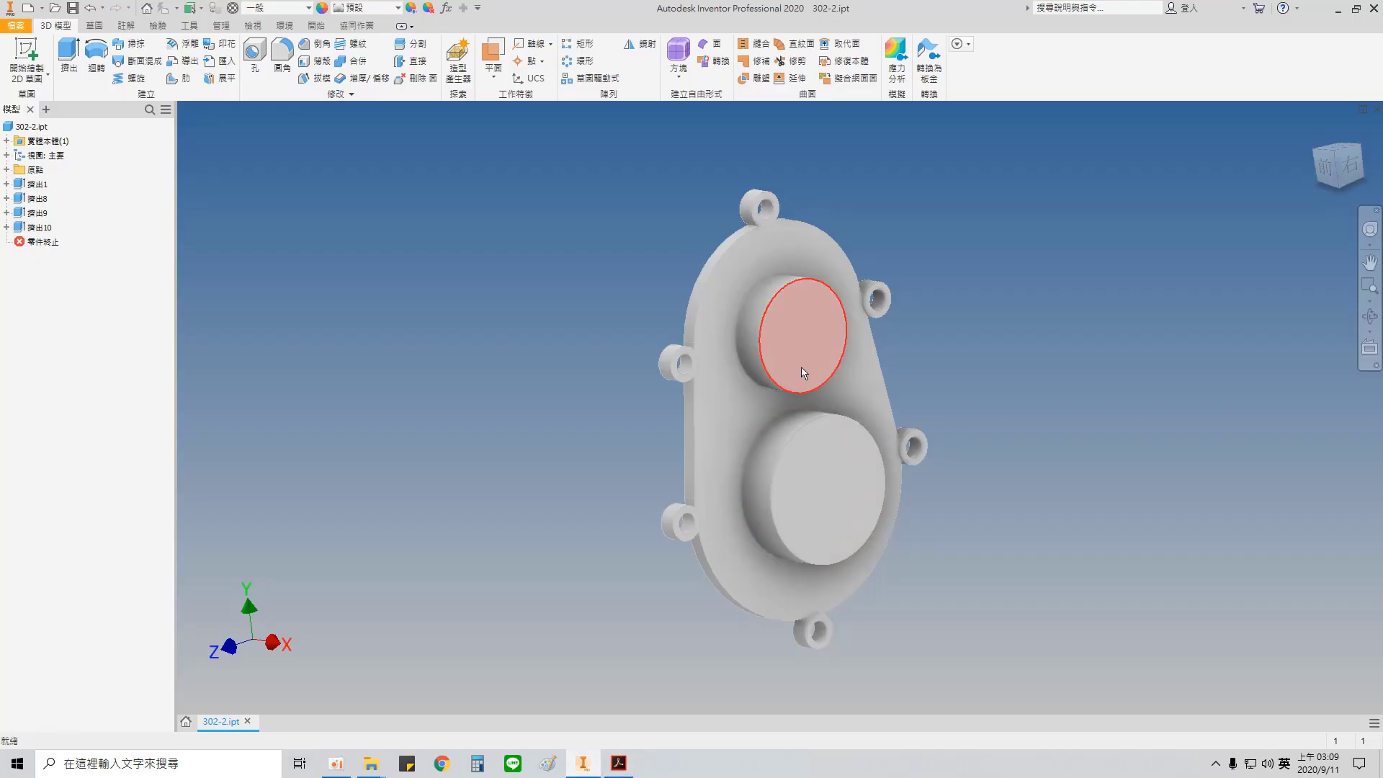
mouse_move(720, 398)
middle_mouse_down("shift")
mouse_move(841, 401)
mouse_move(926, 382)
middle_mouse_up("shift")
right_click(817, 332)
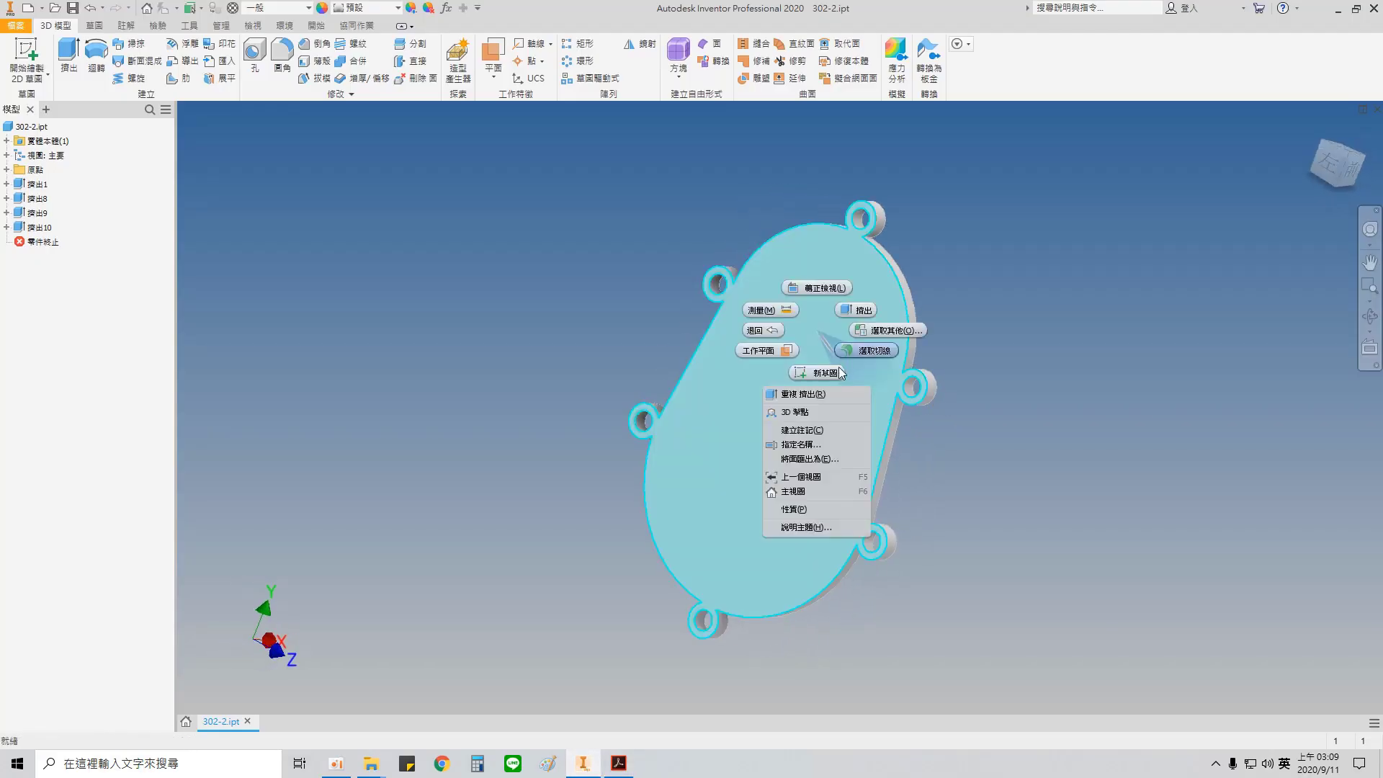
left_click(877, 347)
left_click(186, 77)
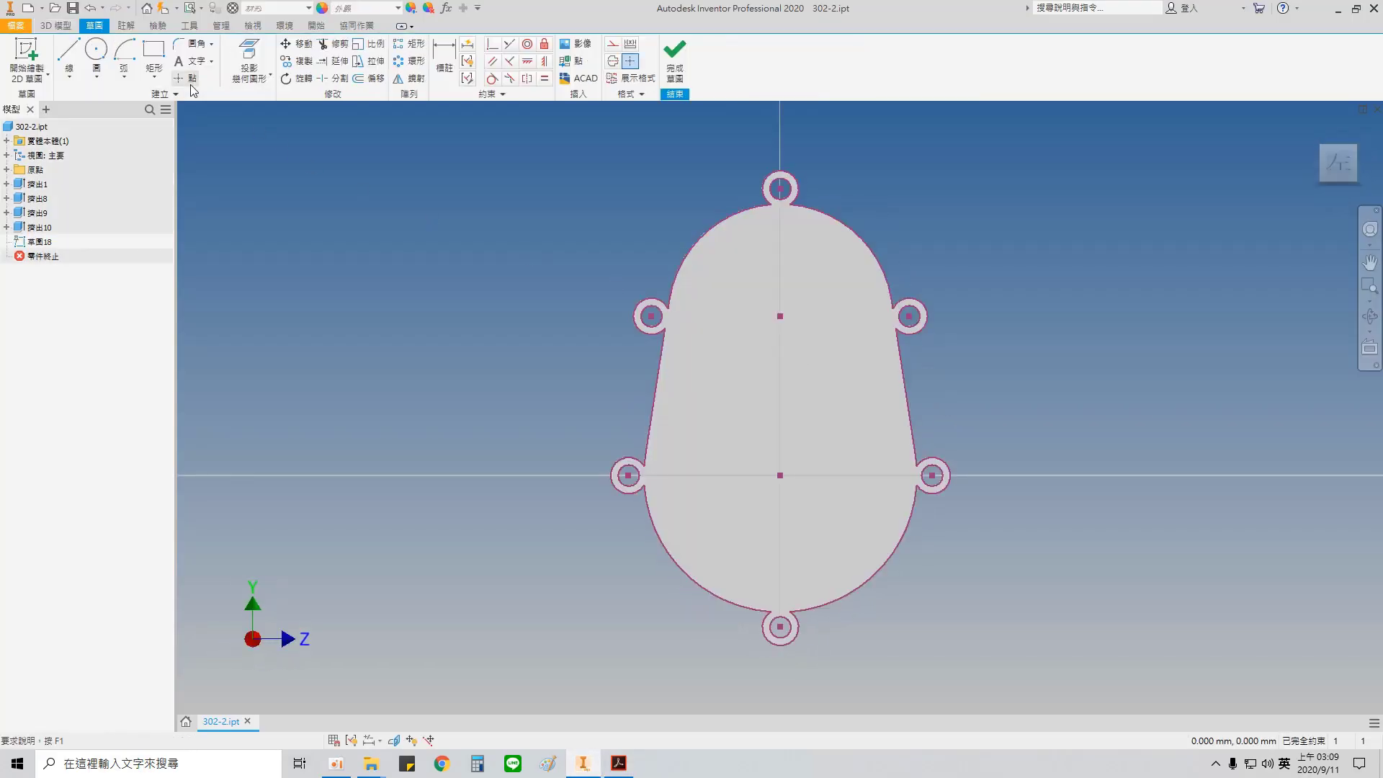
left_click(781, 315)
key("Escape")
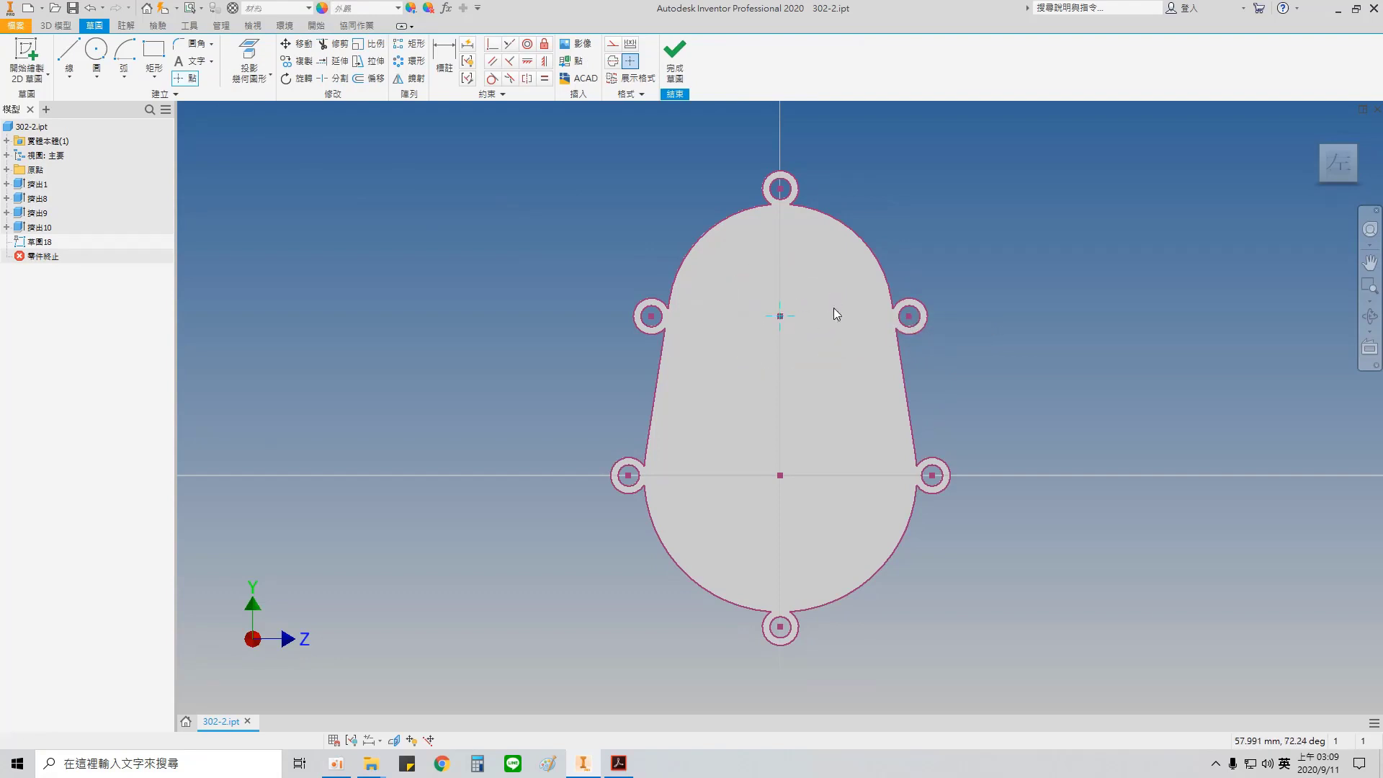
Step: Create a counterbored hole at the upper point with a 30 mm counterbore 10 deep and a 25 mm bore 13 deep
key("h")
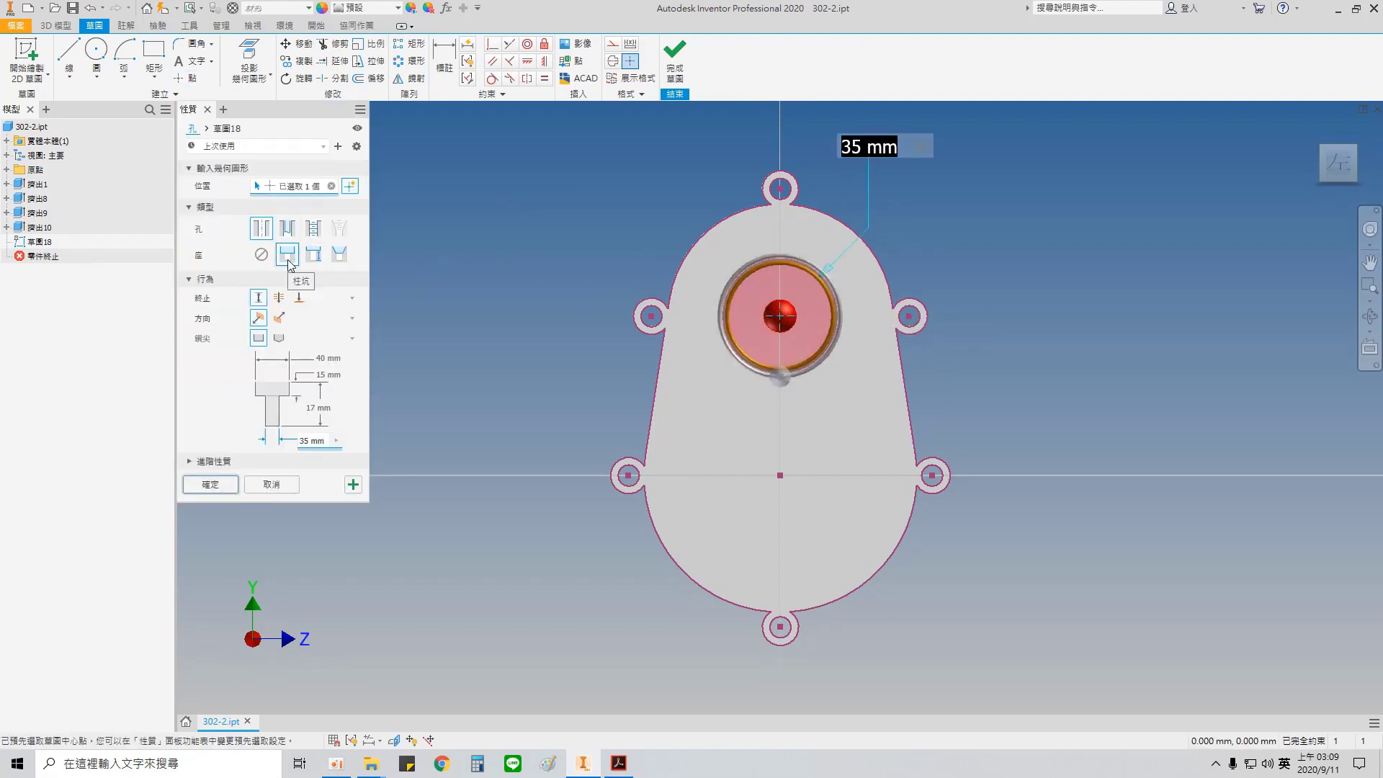
left_click(322, 358)
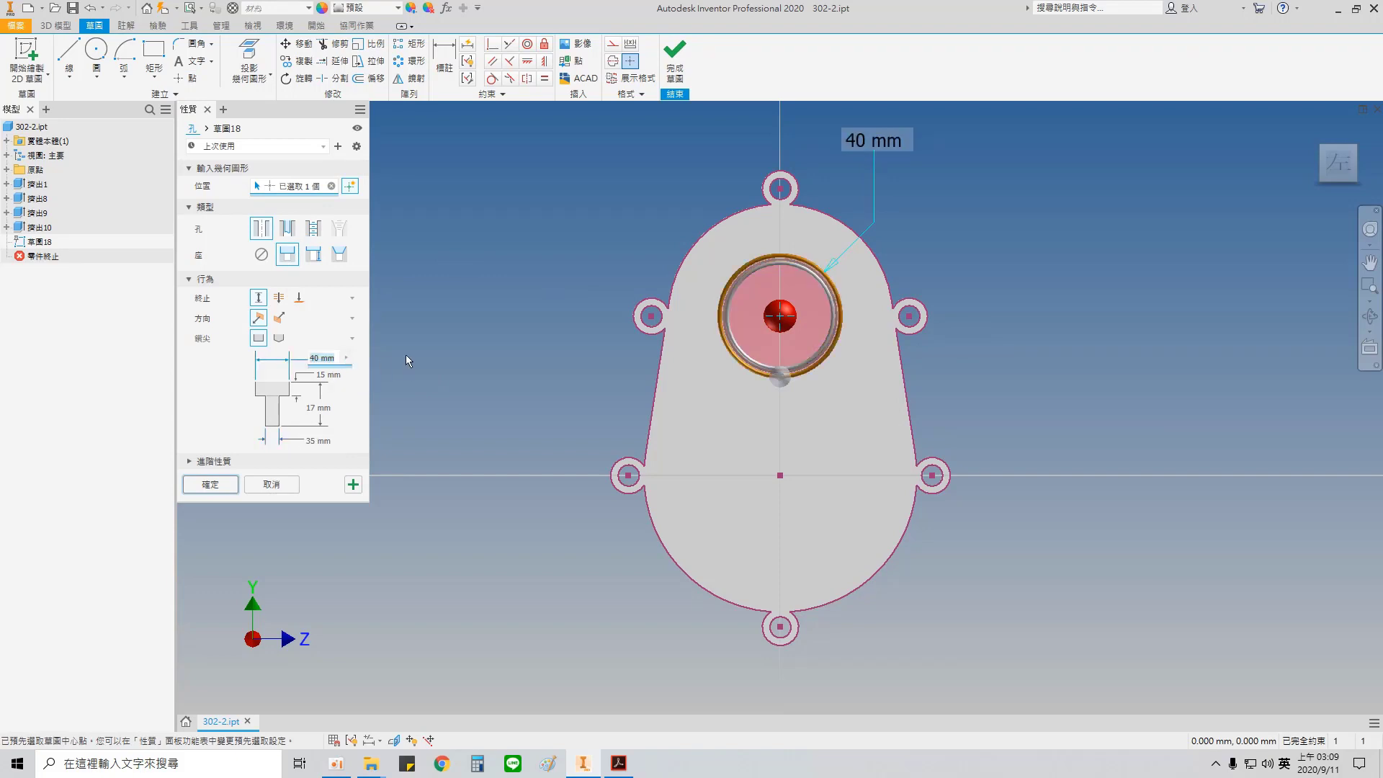
type("30")
left_click(335, 374)
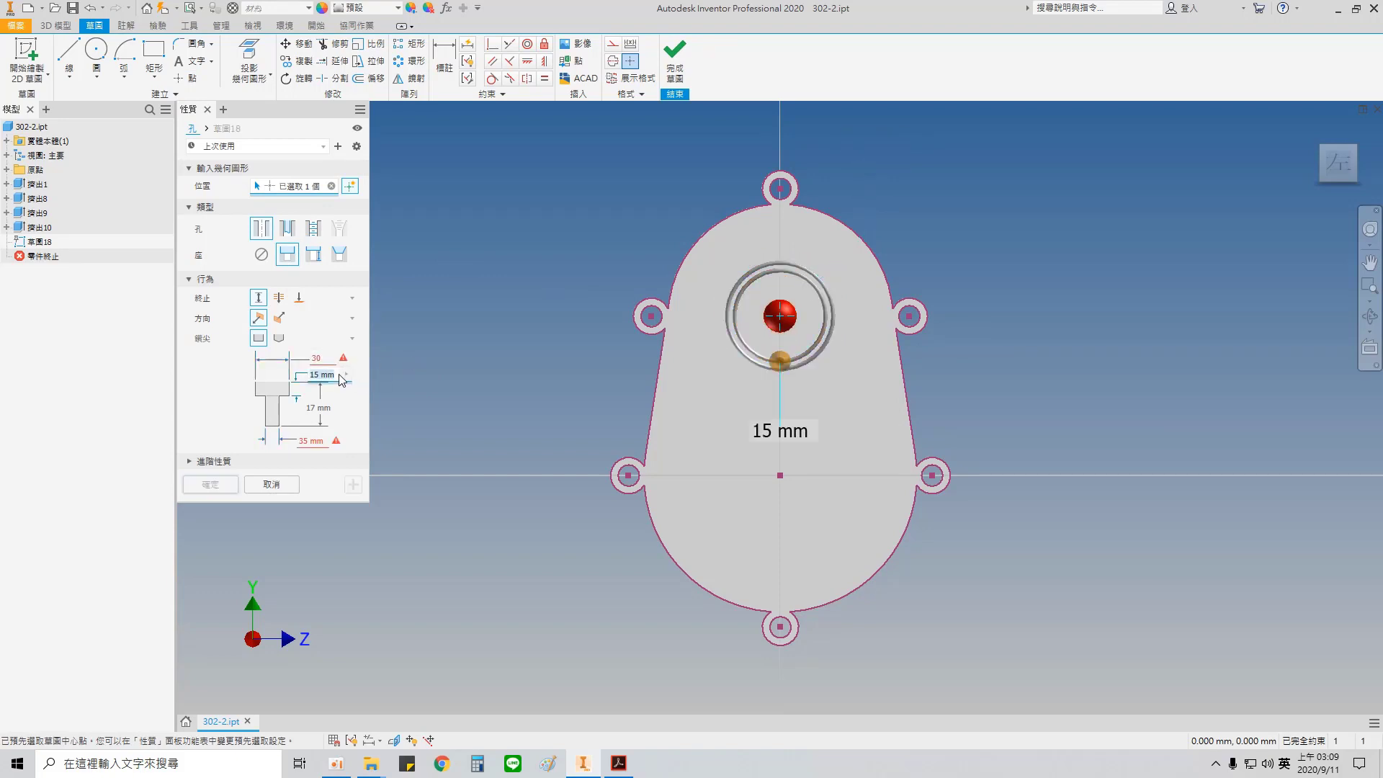
type("10")
left_click(331, 409)
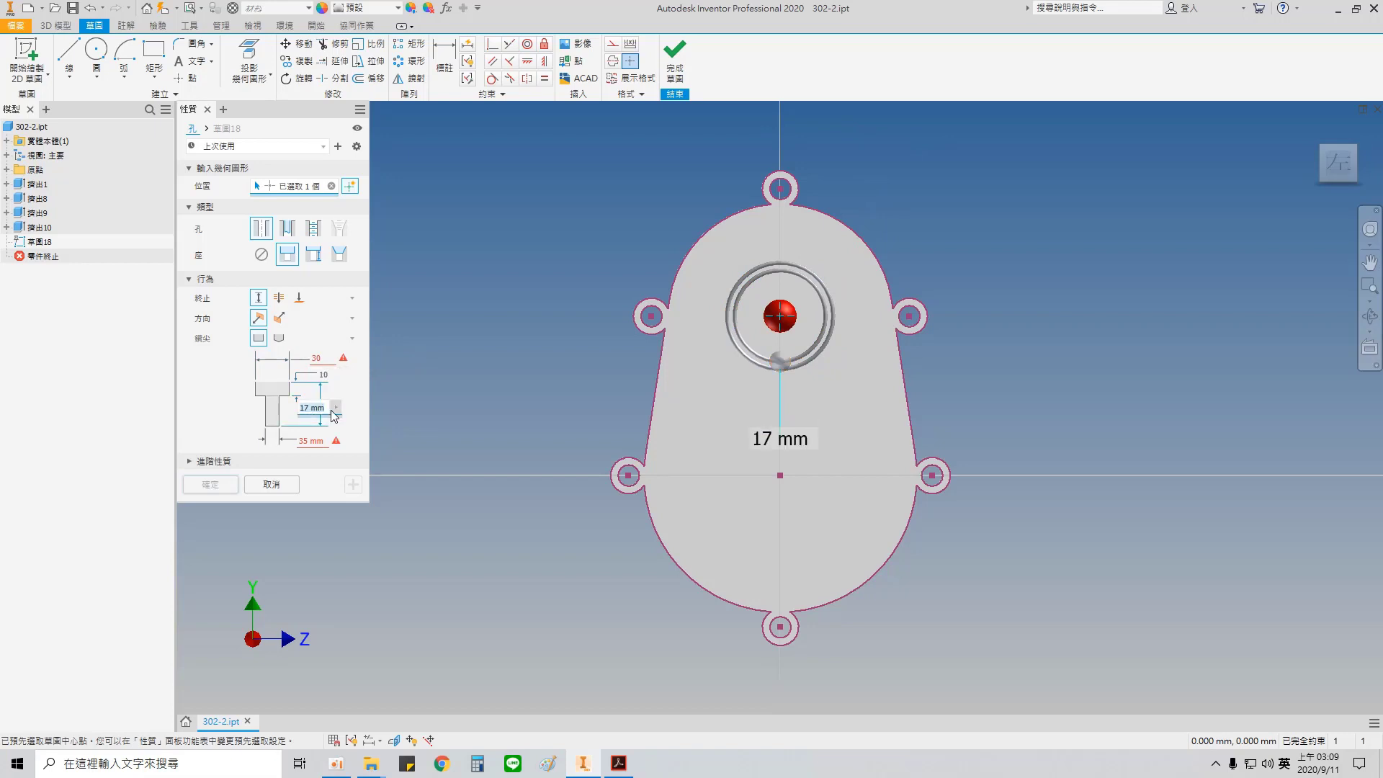
type("13")
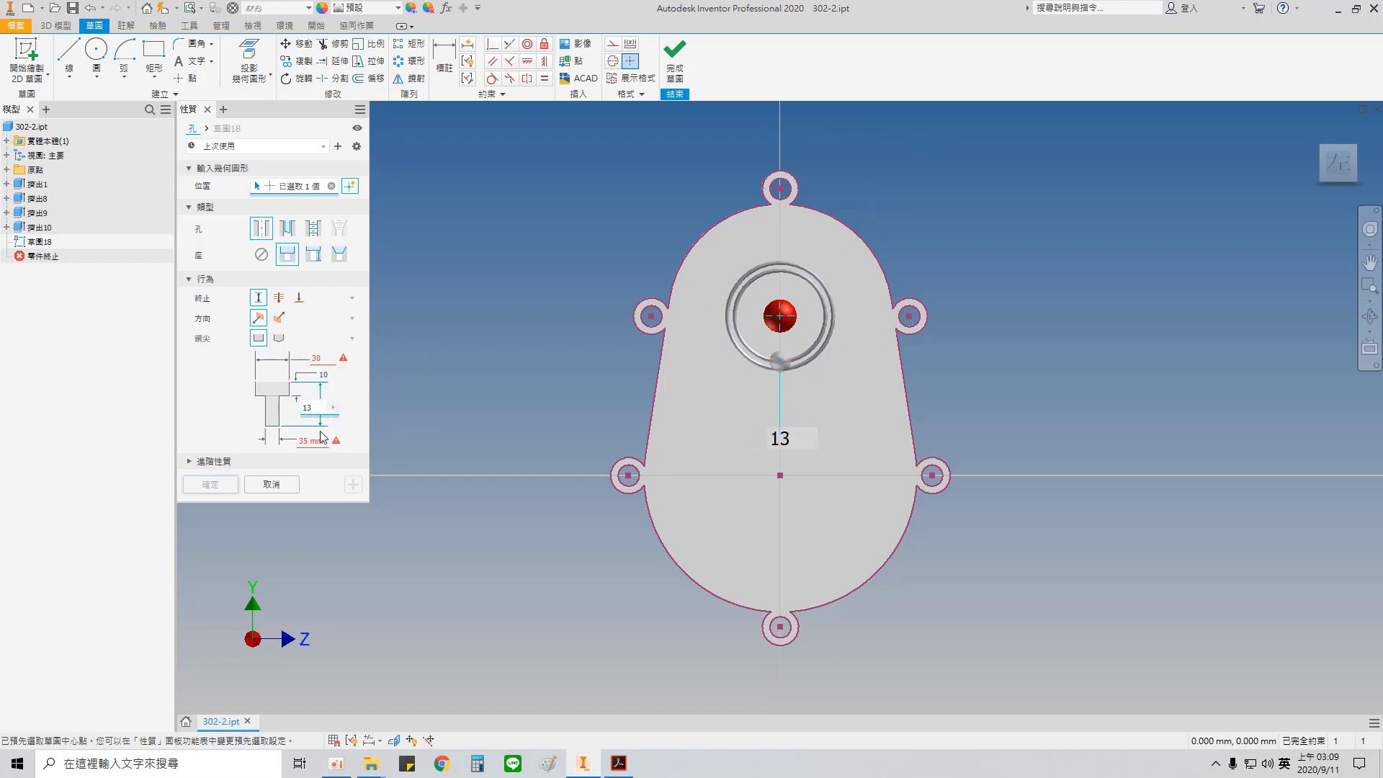
left_click(321, 441)
type("25")
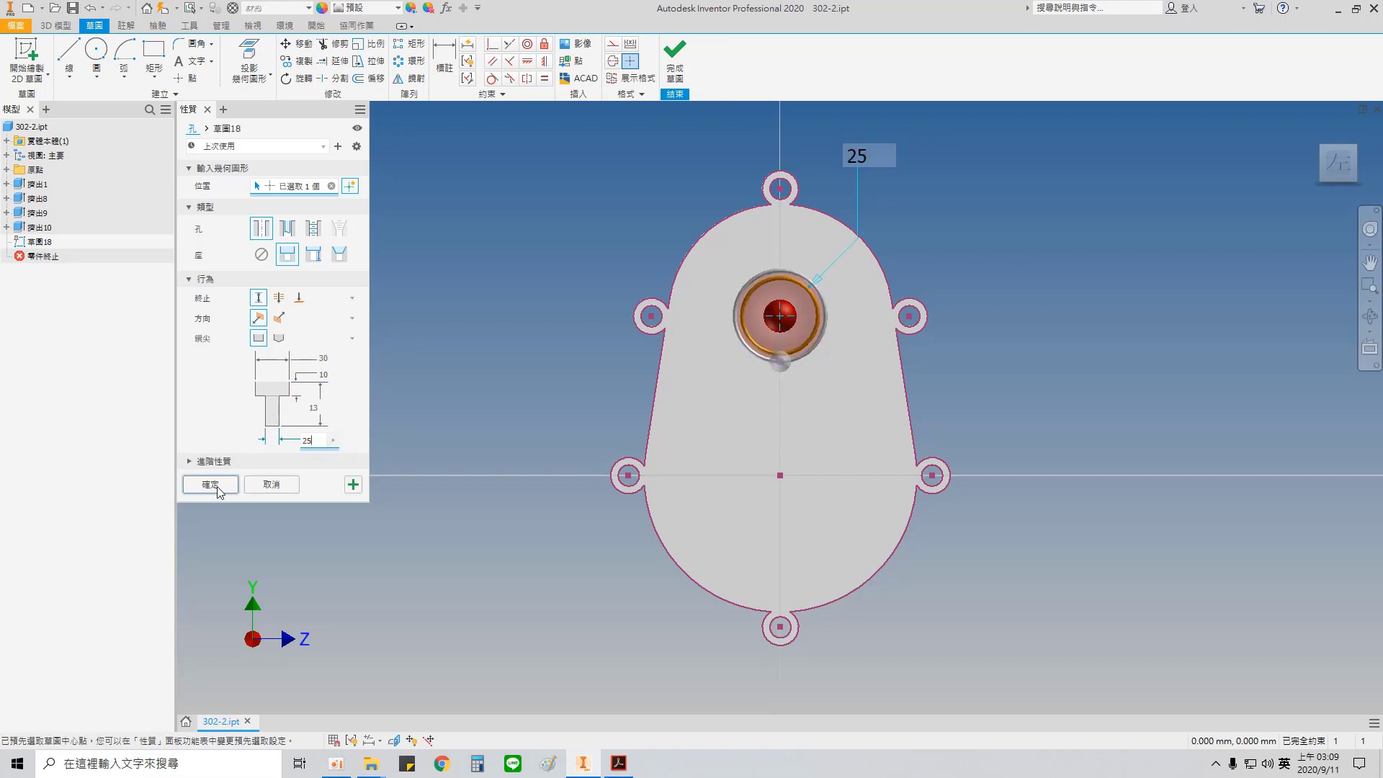
left_click(216, 485)
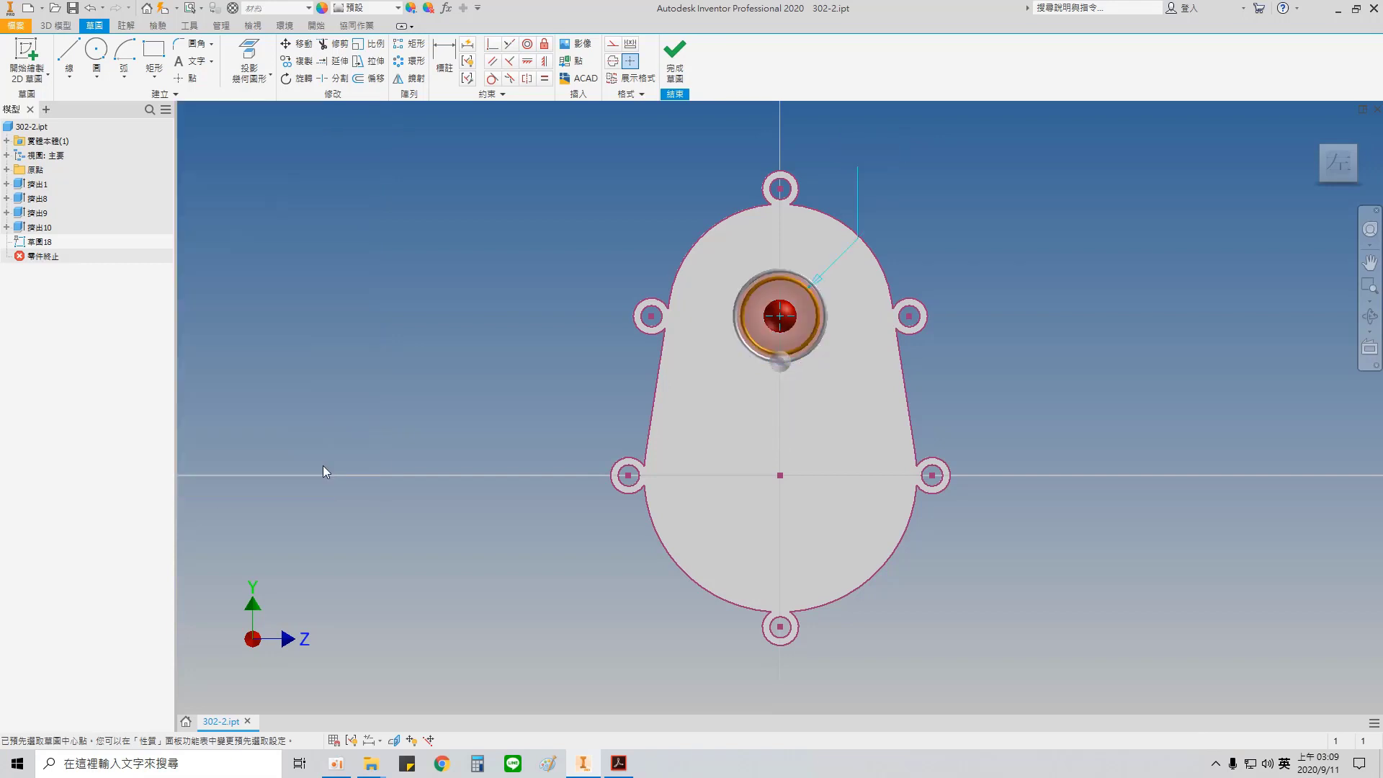
Step: Check the upper bore in the Acrobat drawing and fillet its innermost bottom edge in Inventor with a radius of 1
middle_click_drag(965, 408, 862, 412, "shift")
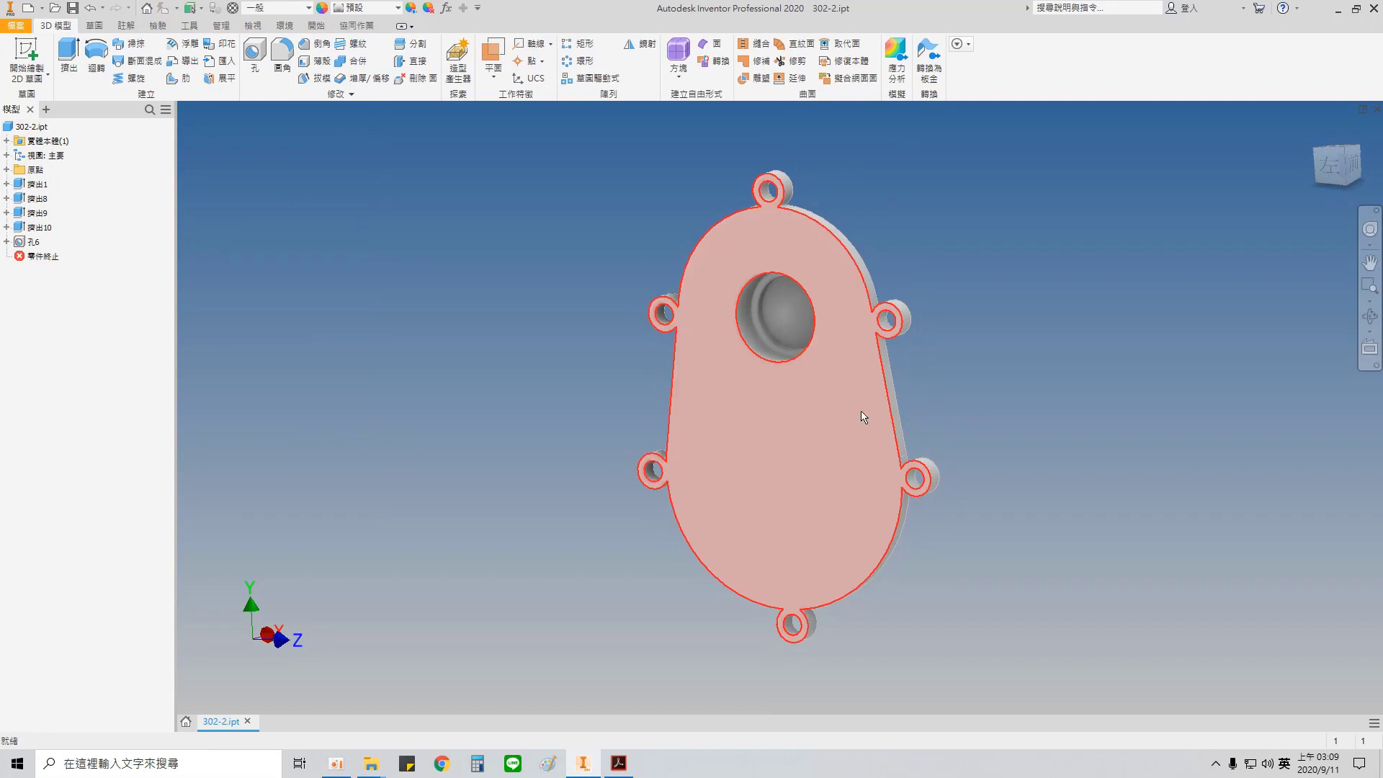
left_click(619, 765)
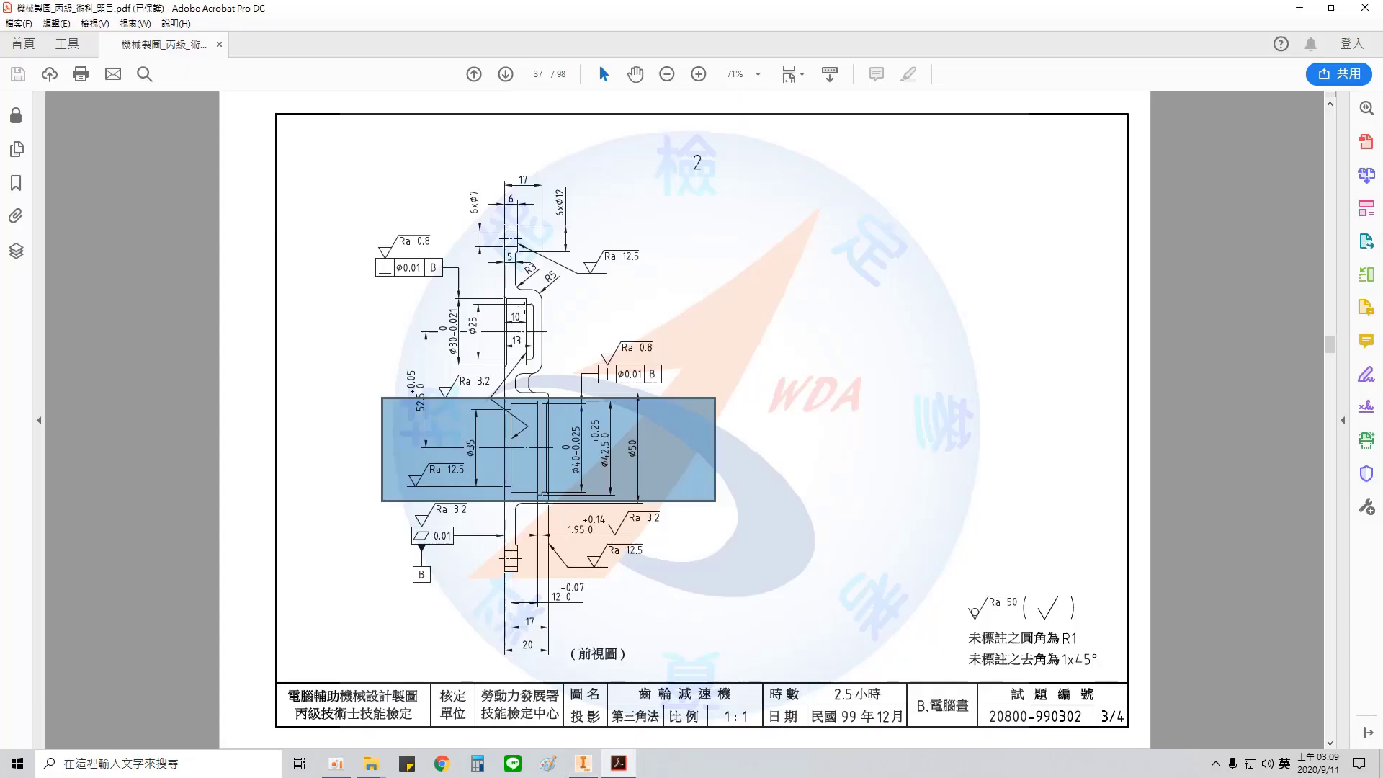
left_click_drag(541, 358, 544, 362)
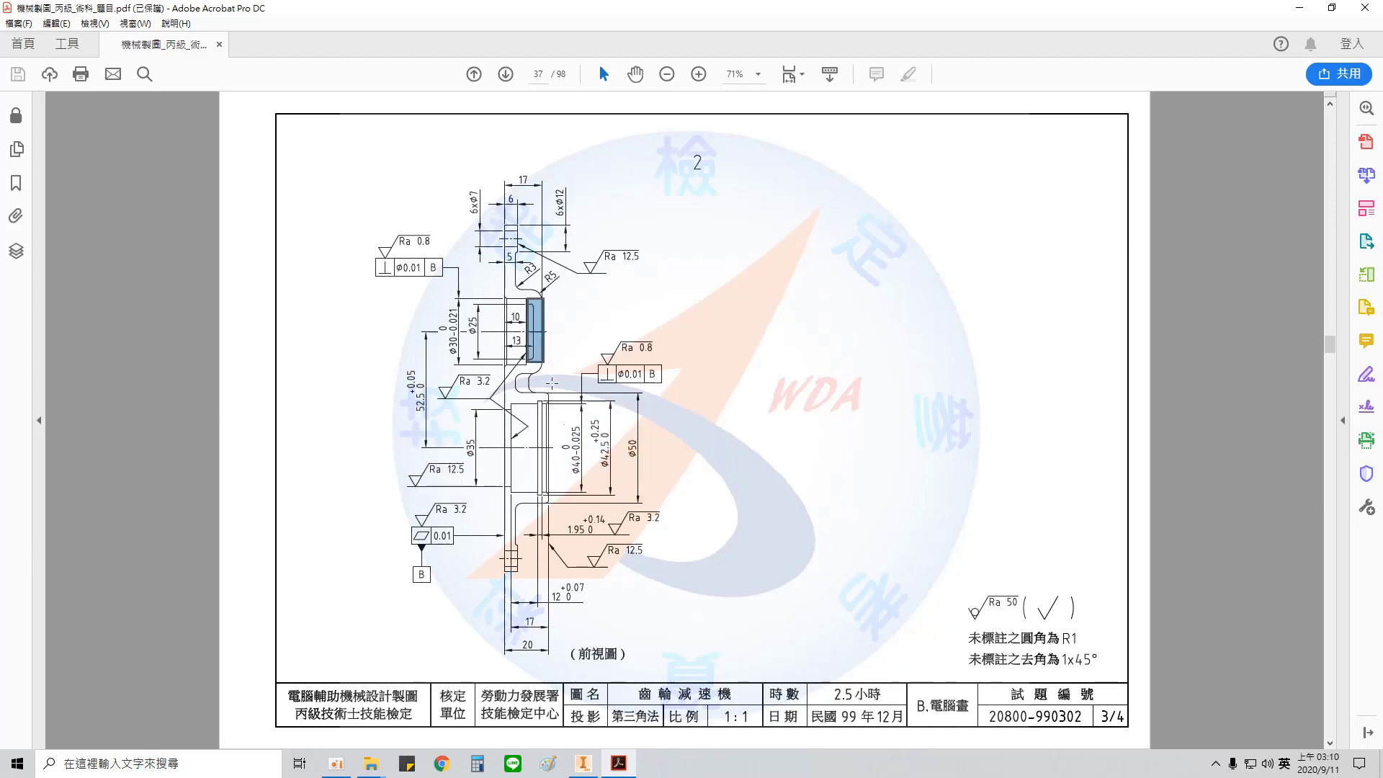
left_click(583, 763)
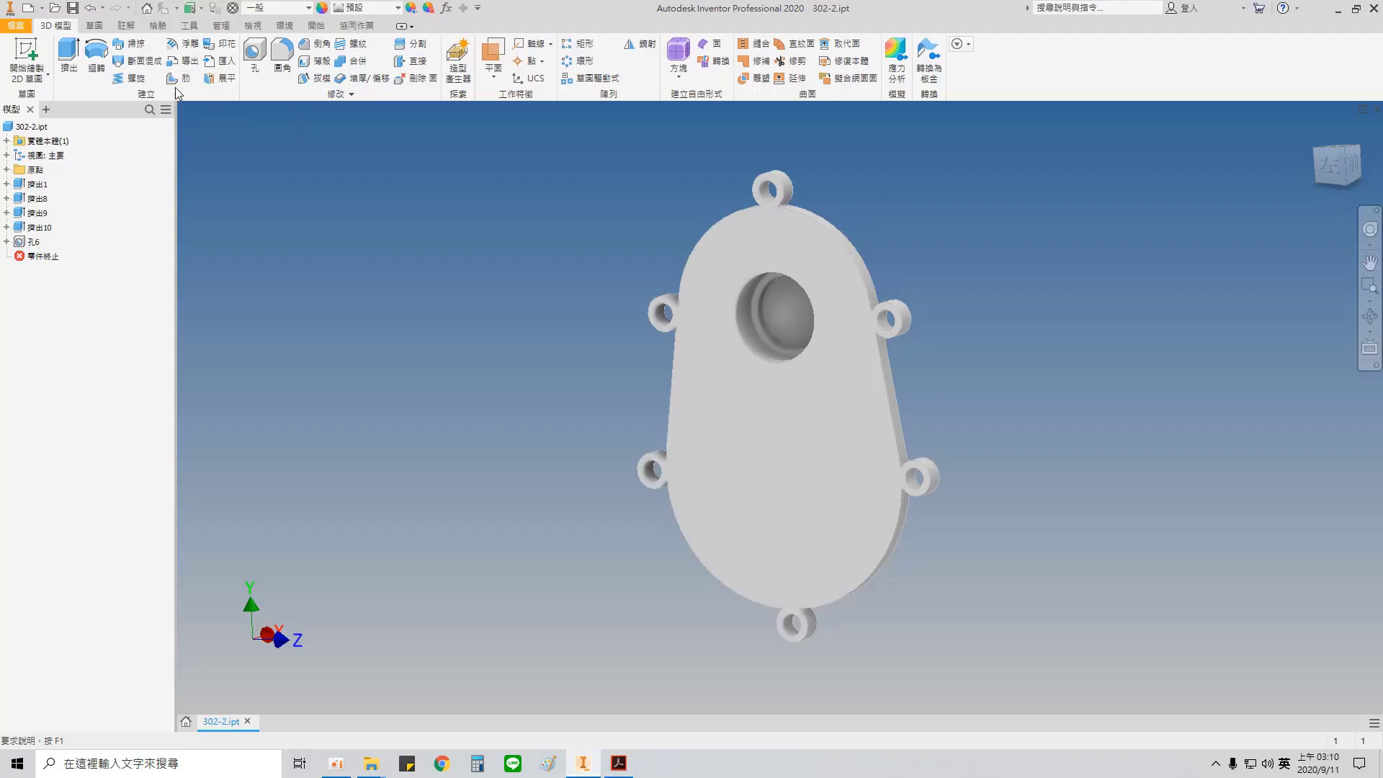
left_click(283, 65)
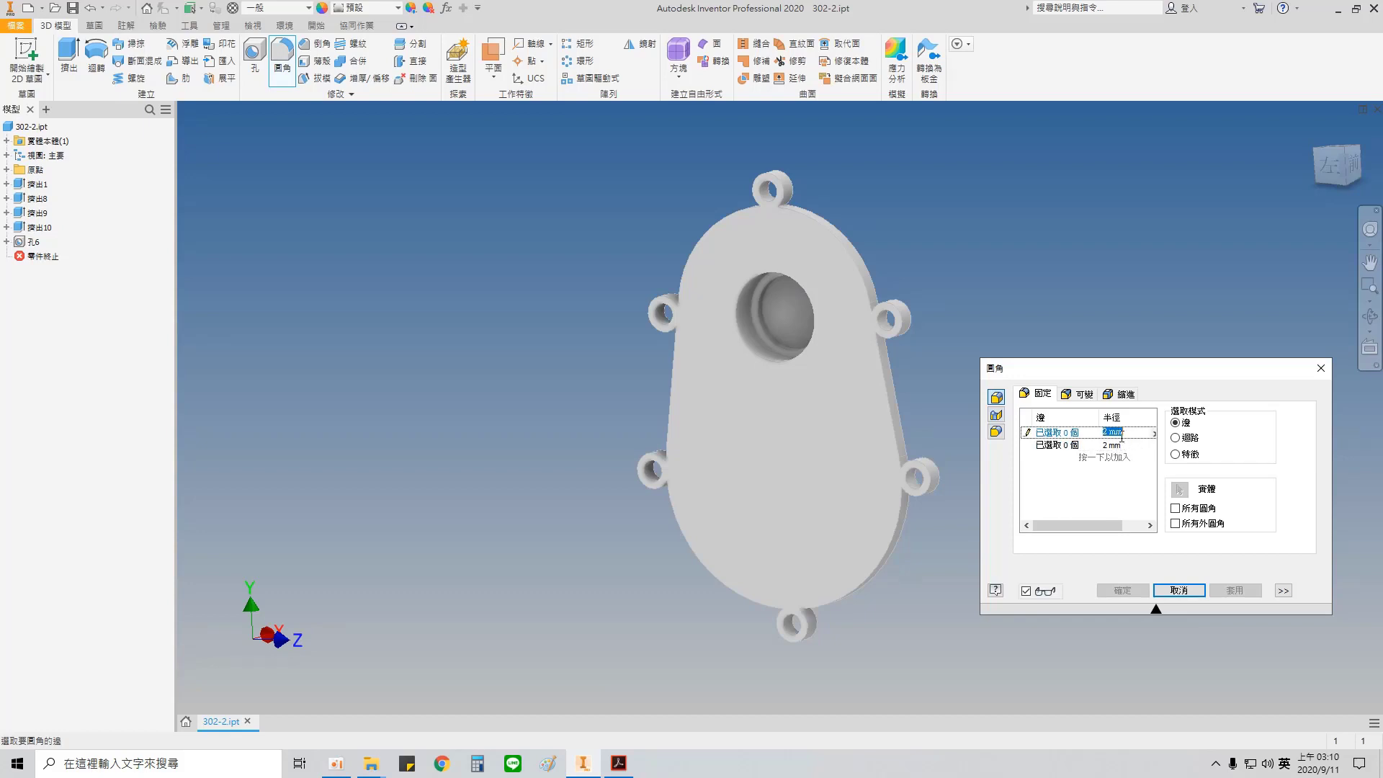
type("1")
scroll(759, 301, "up", 5)
scroll(815, 403, "down", 5)
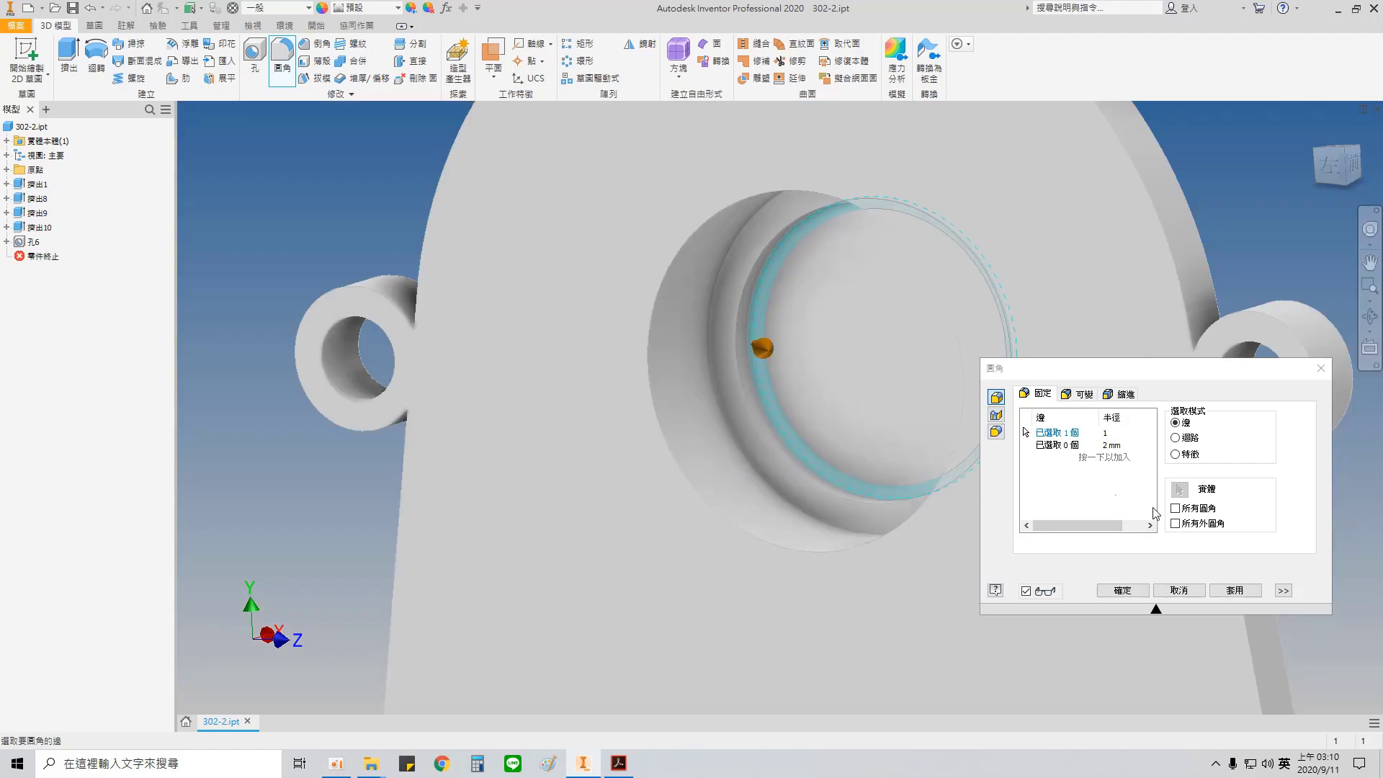
left_click(1233, 590)
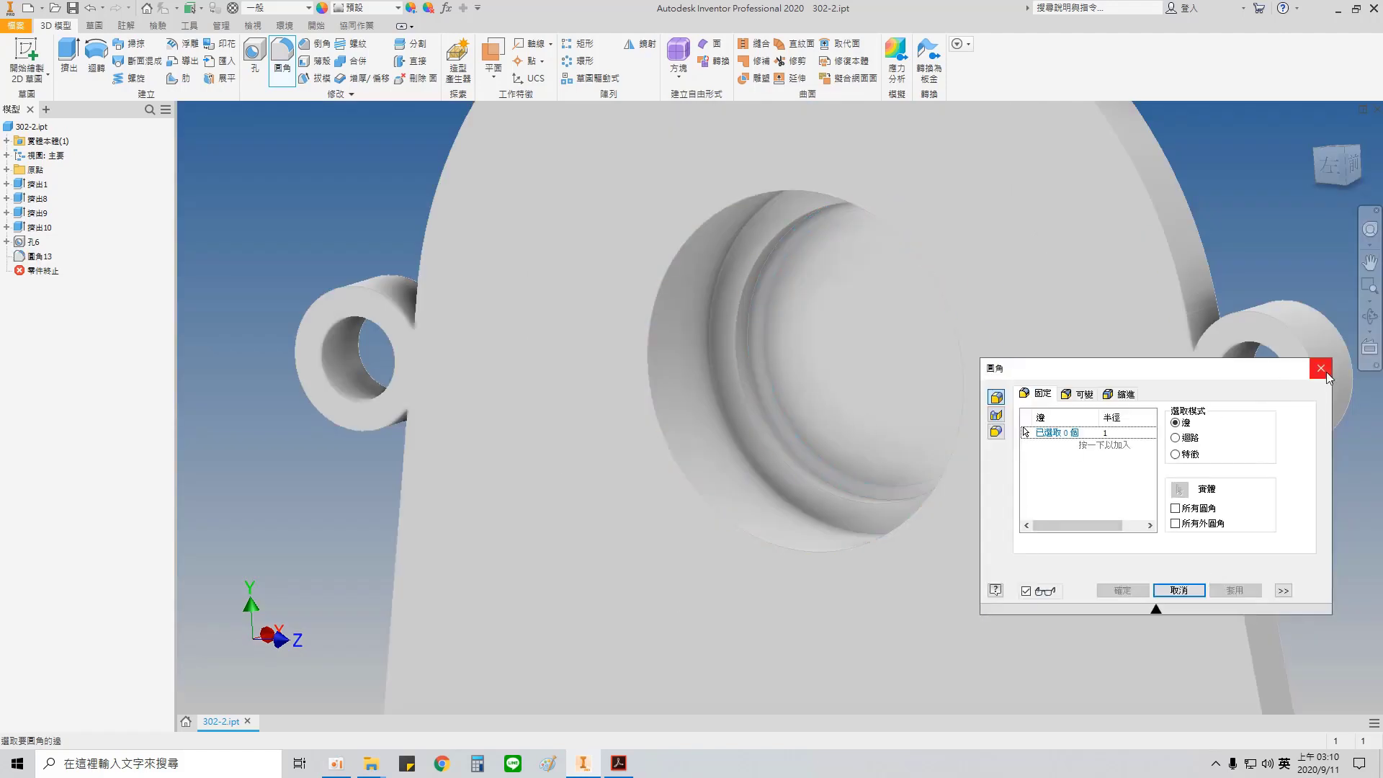
left_click(1178, 590)
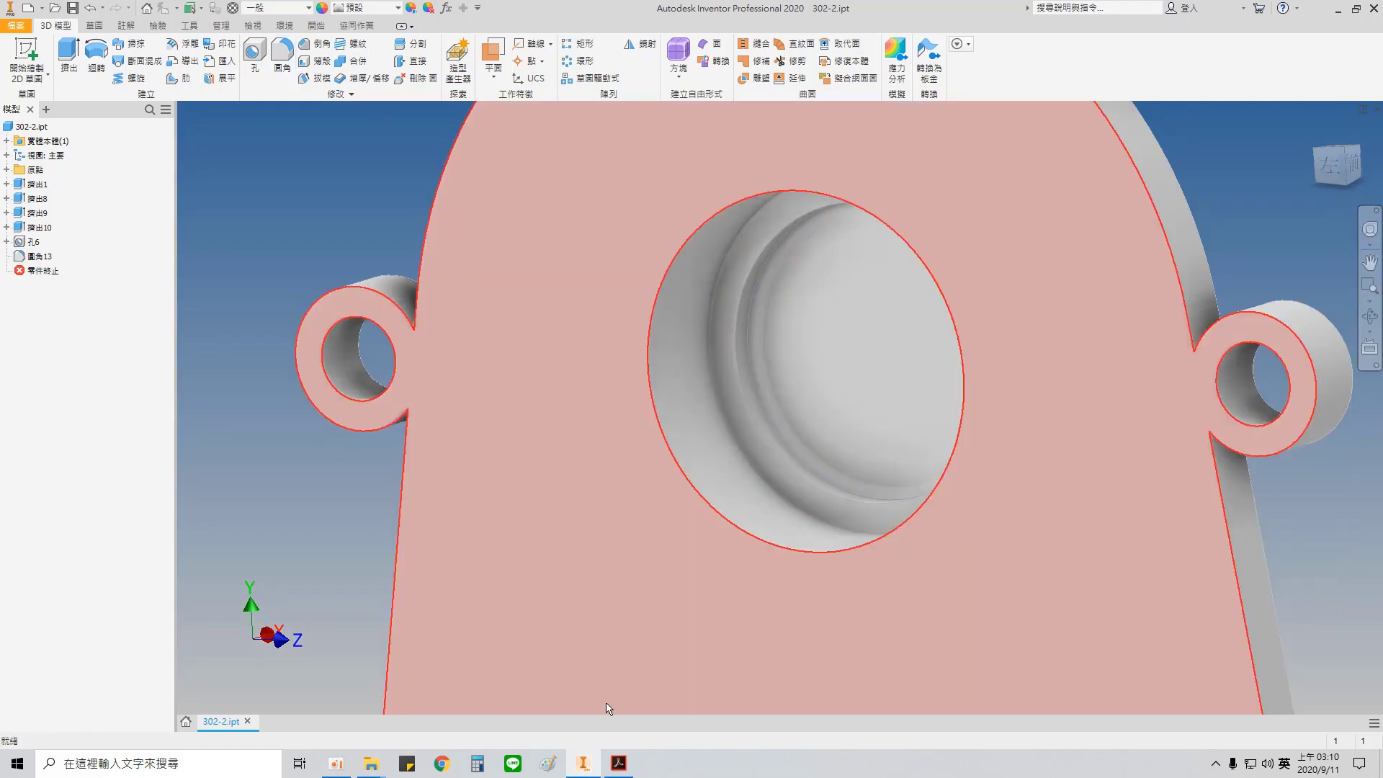
Step: Check the lower bore in the Acrobat drawing, then start a sketch in Inventor on the XY plane with the part sliced
left_click(618, 763)
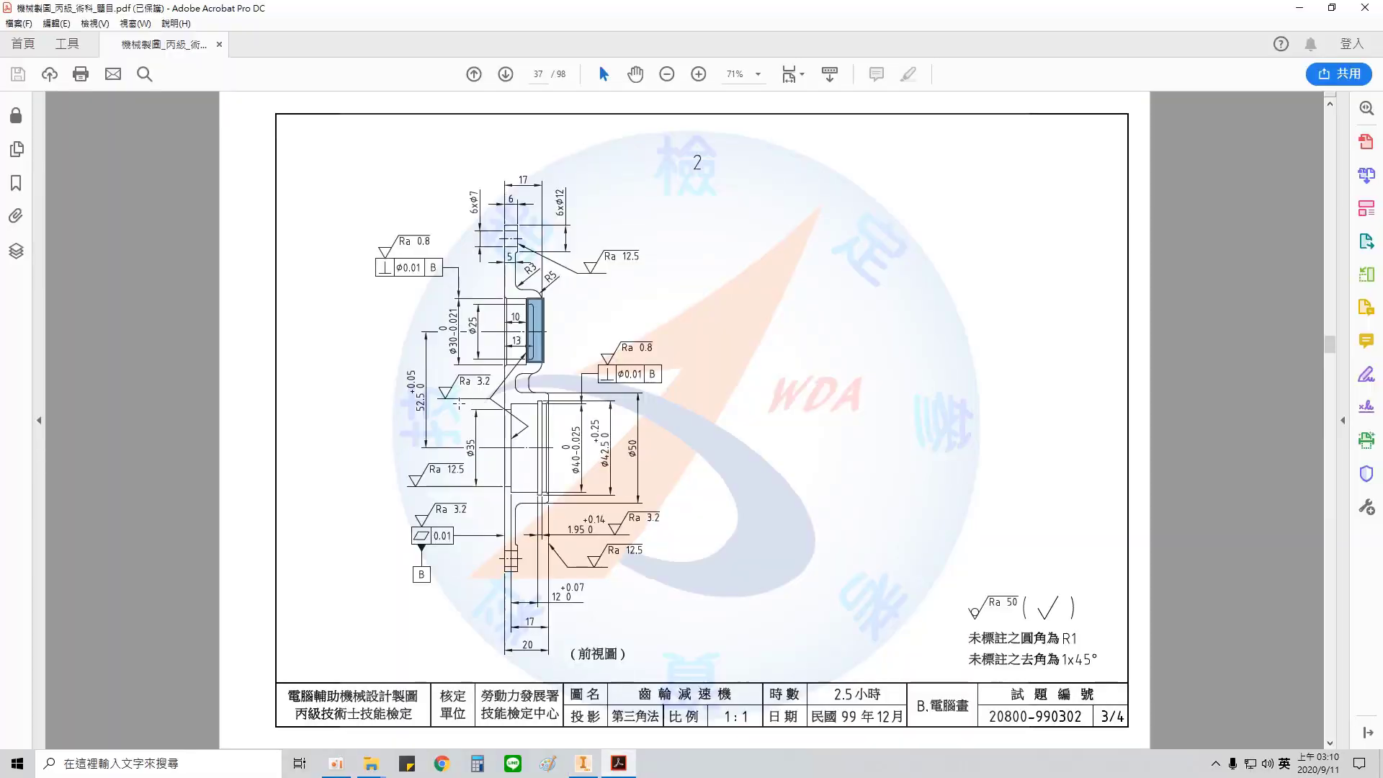
left_click_drag(458, 403, 625, 502)
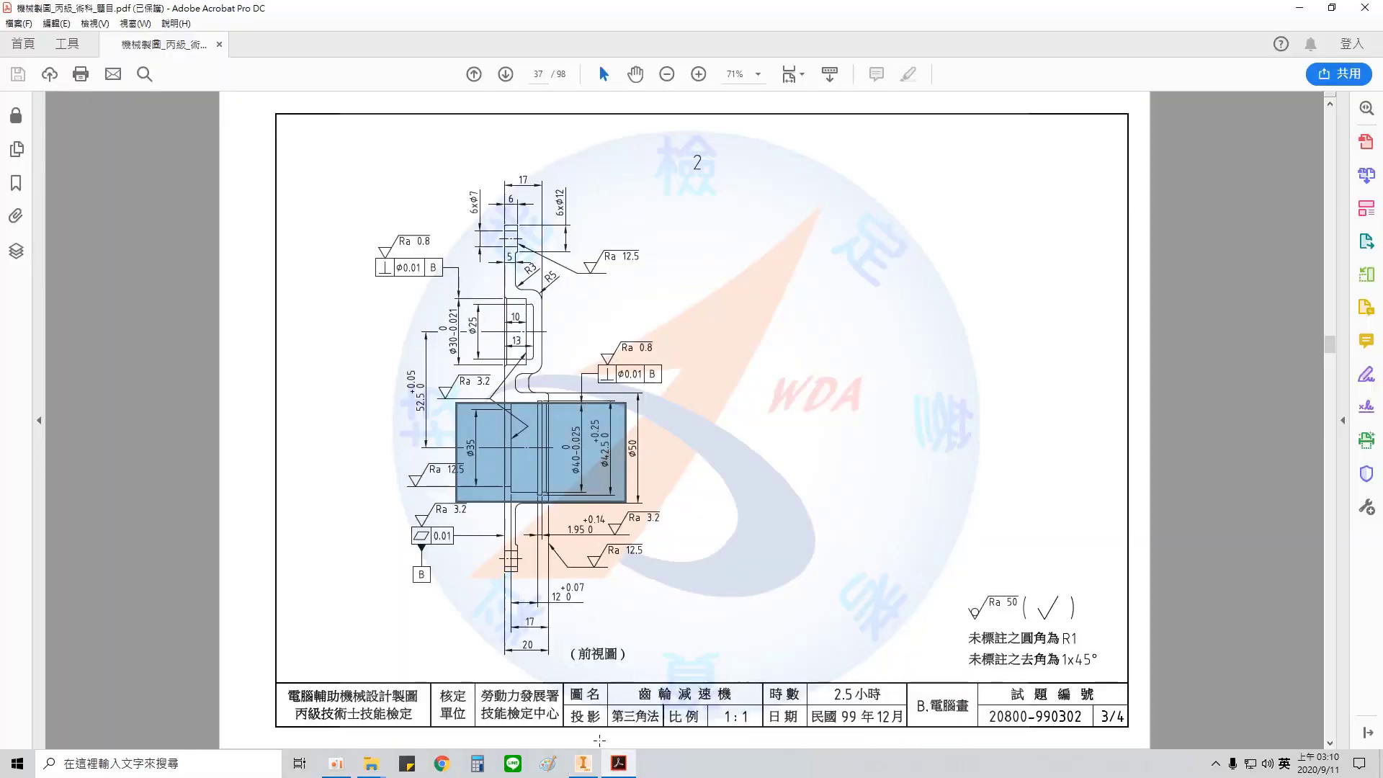
left_click(583, 763)
scroll(711, 436, "down", 5)
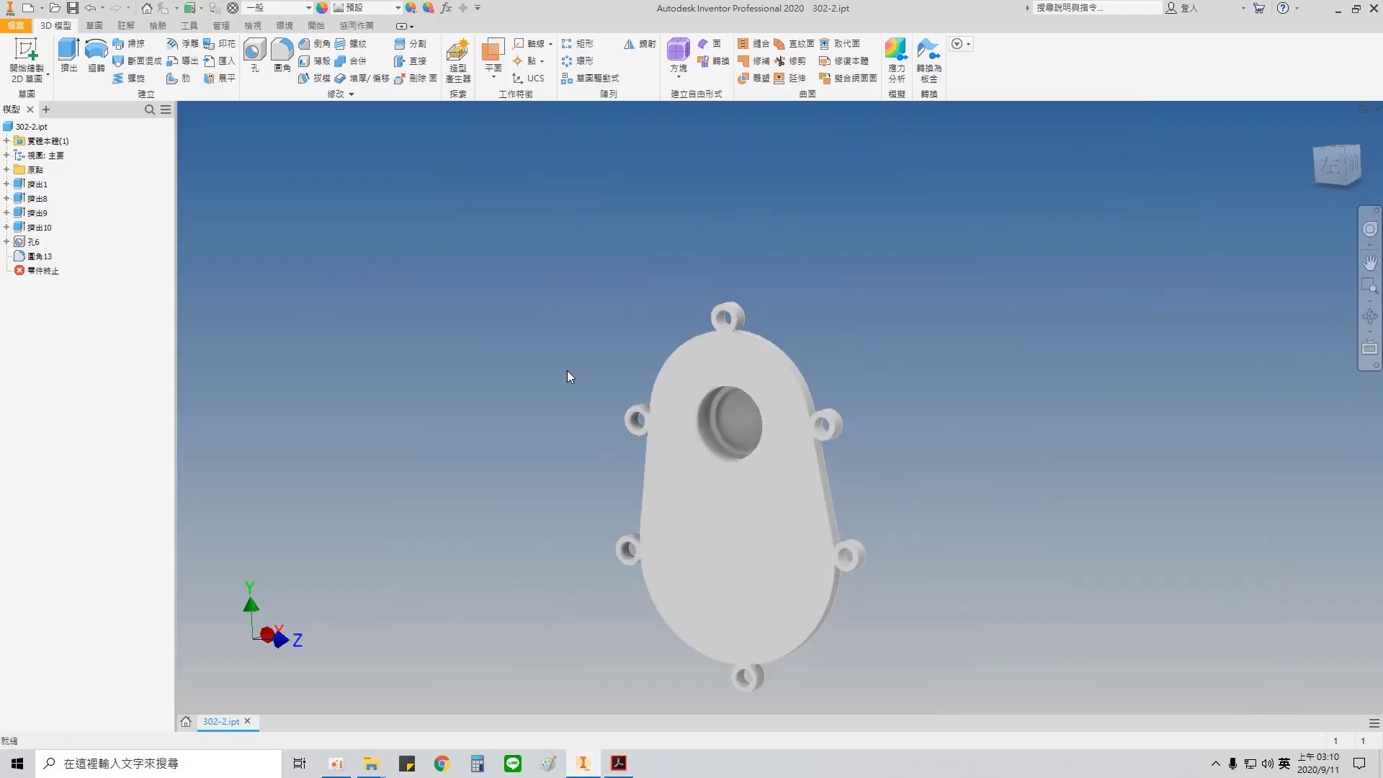
double_click(36, 171)
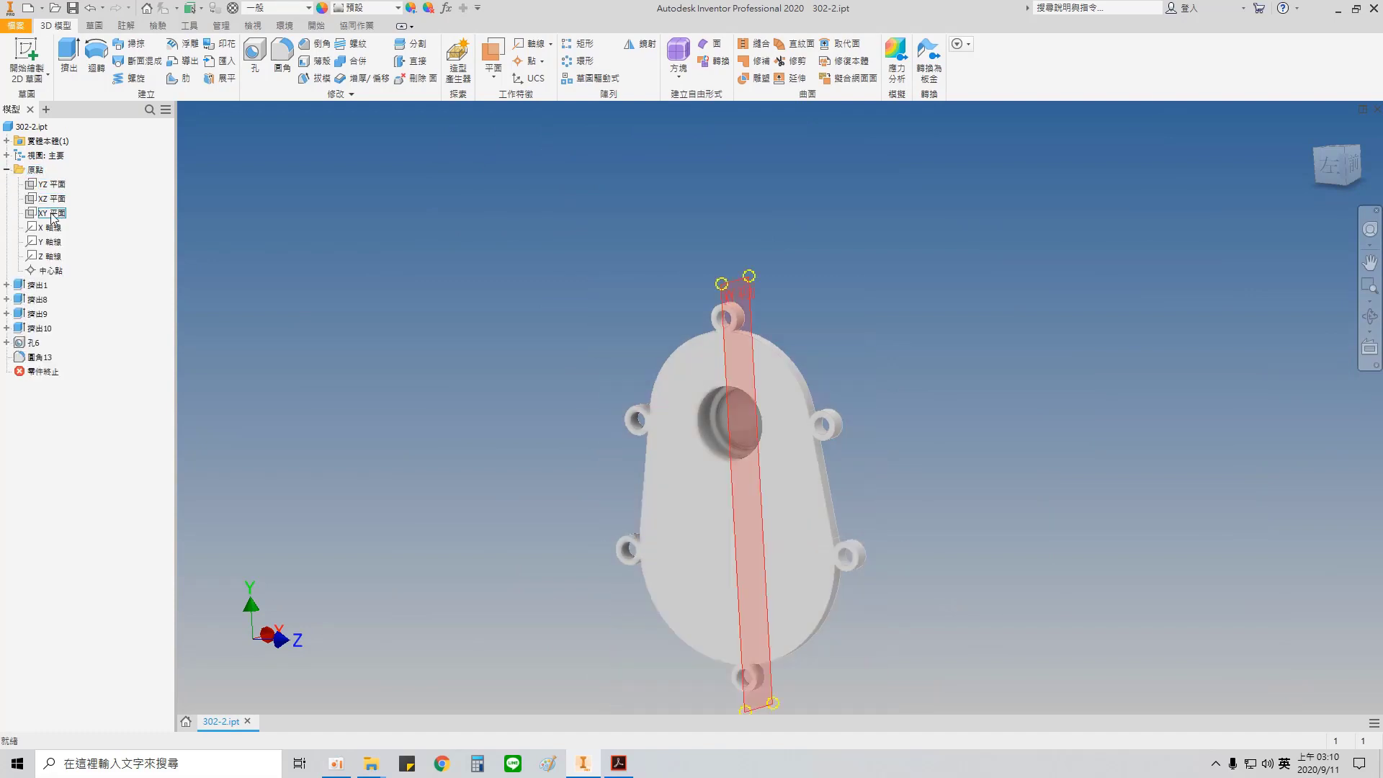
left_click(53, 217)
middle_click_drag(865, 450, 752, 443, "shift")
right_click(52, 214)
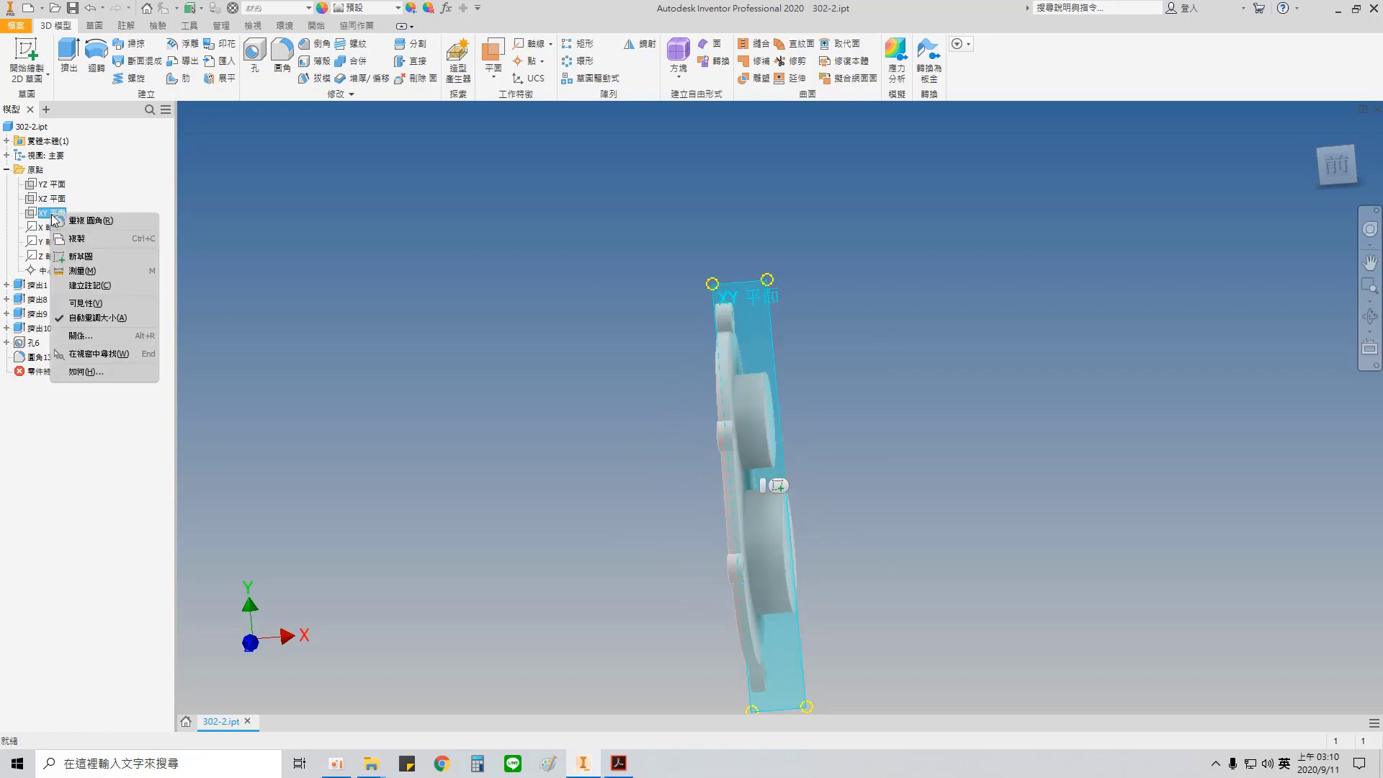
left_click(83, 257)
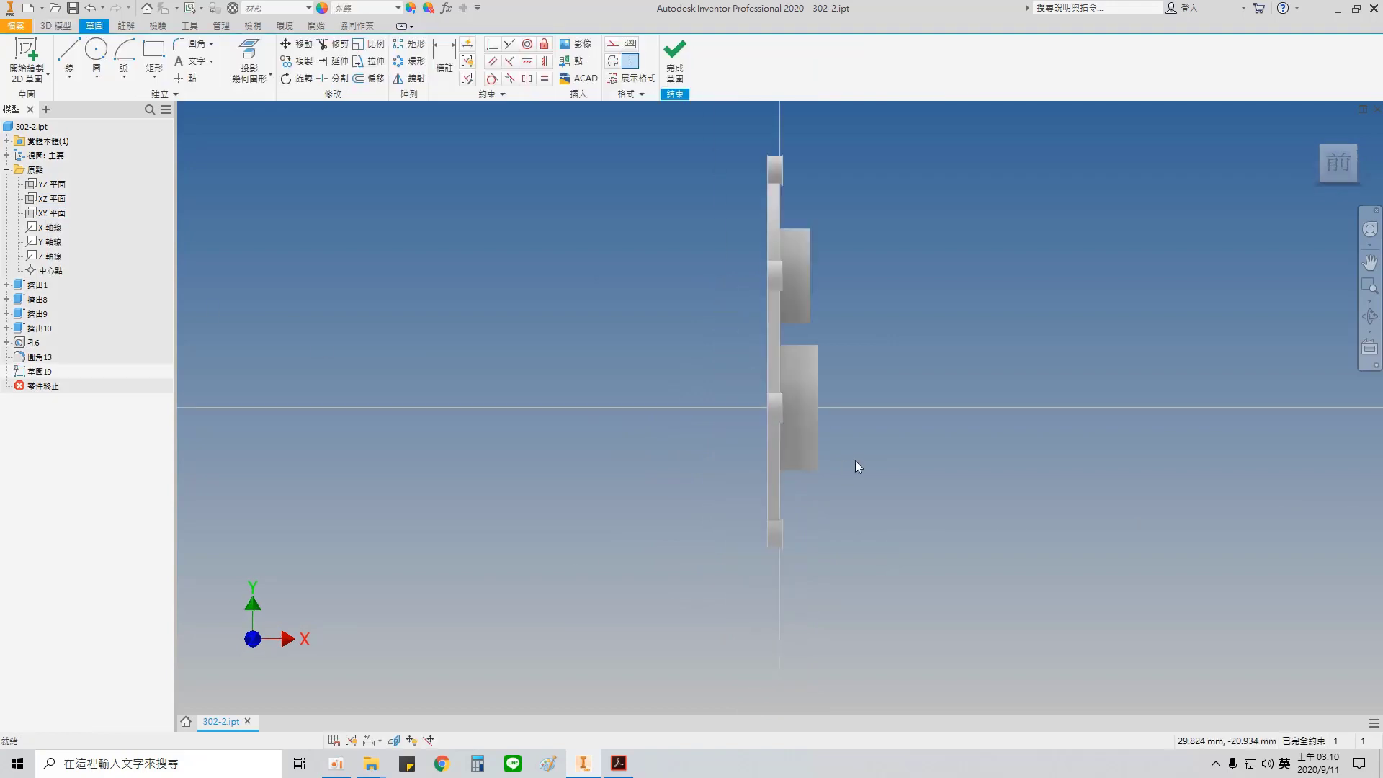
scroll(855, 459, "down", 3)
middle_click_drag(793, 440, 800, 617)
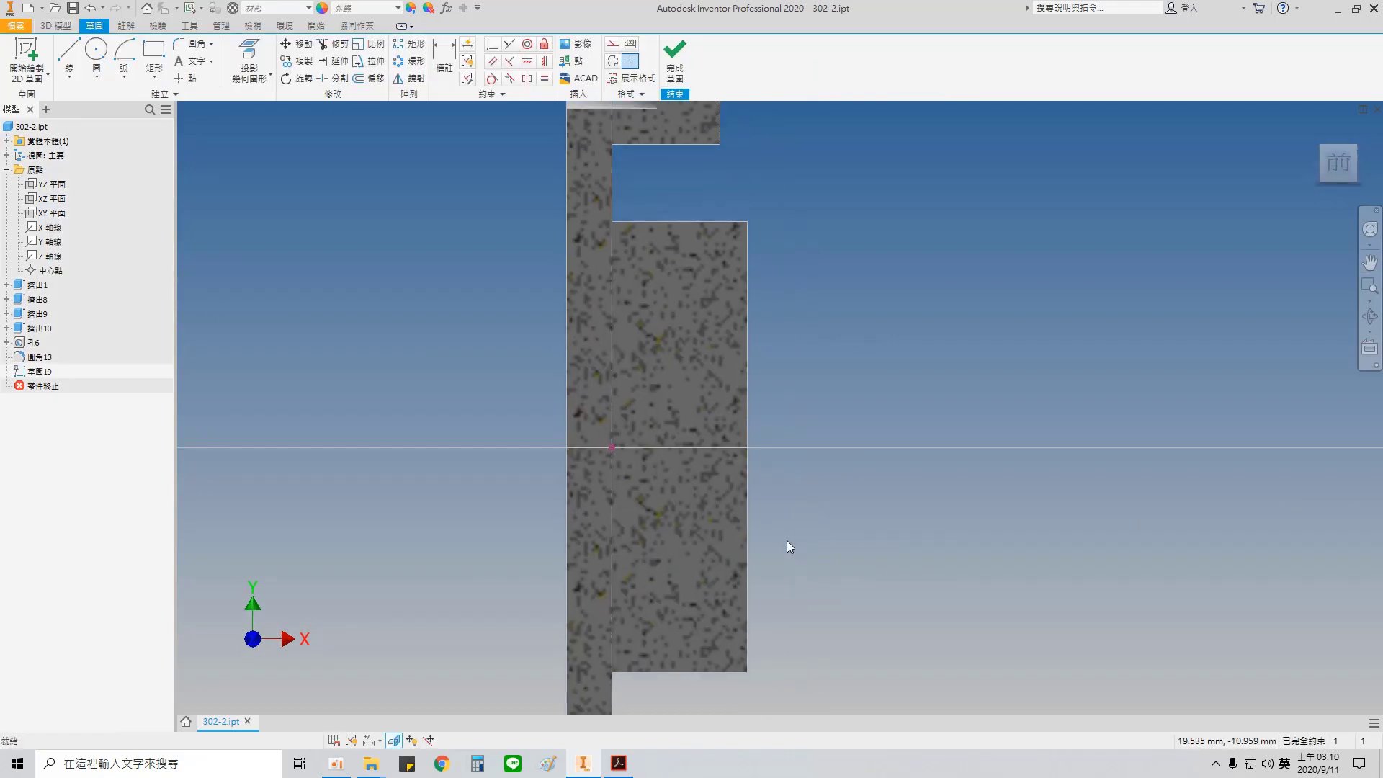
Step: Project the X axis into the sketch and convert the projected line to construction geometry
left_click(249, 62)
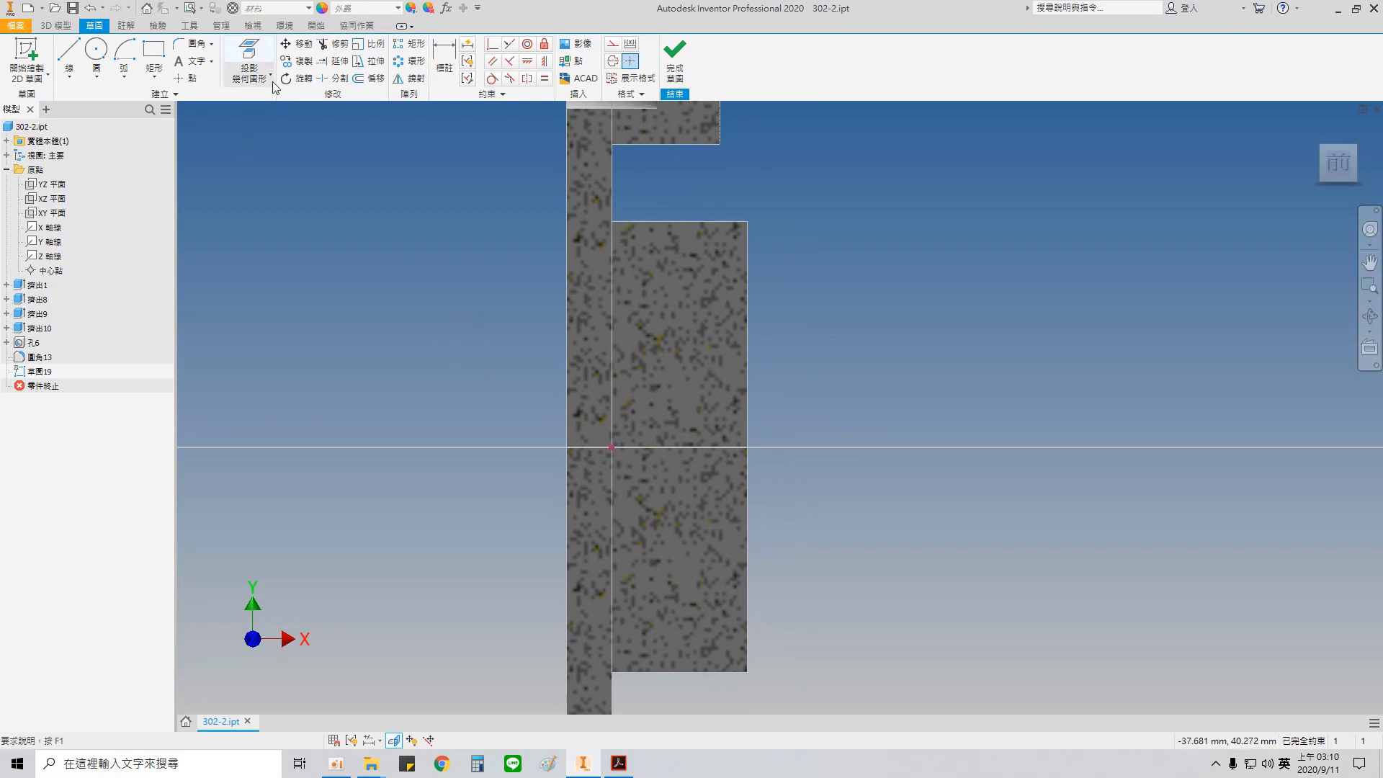
left_click(52, 228)
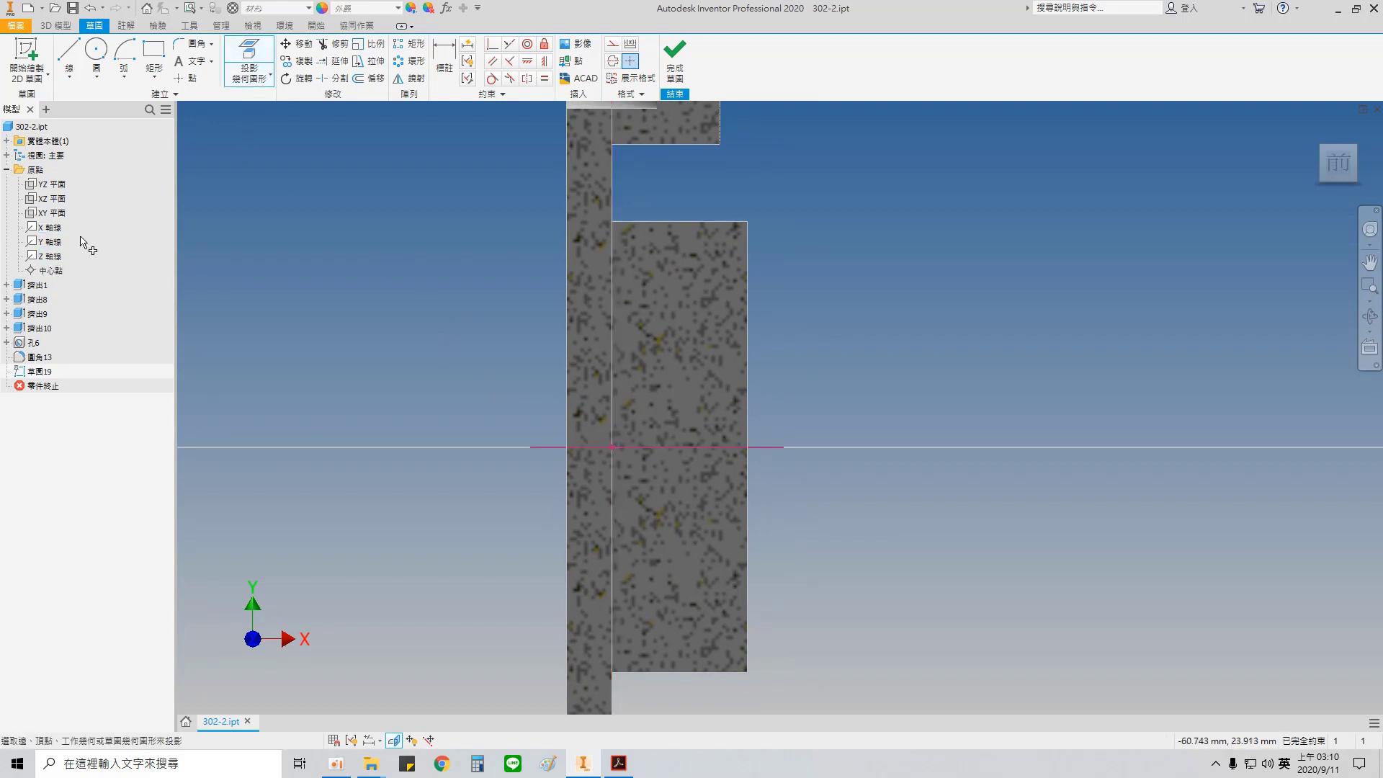
key("Escape")
right_click(770, 447)
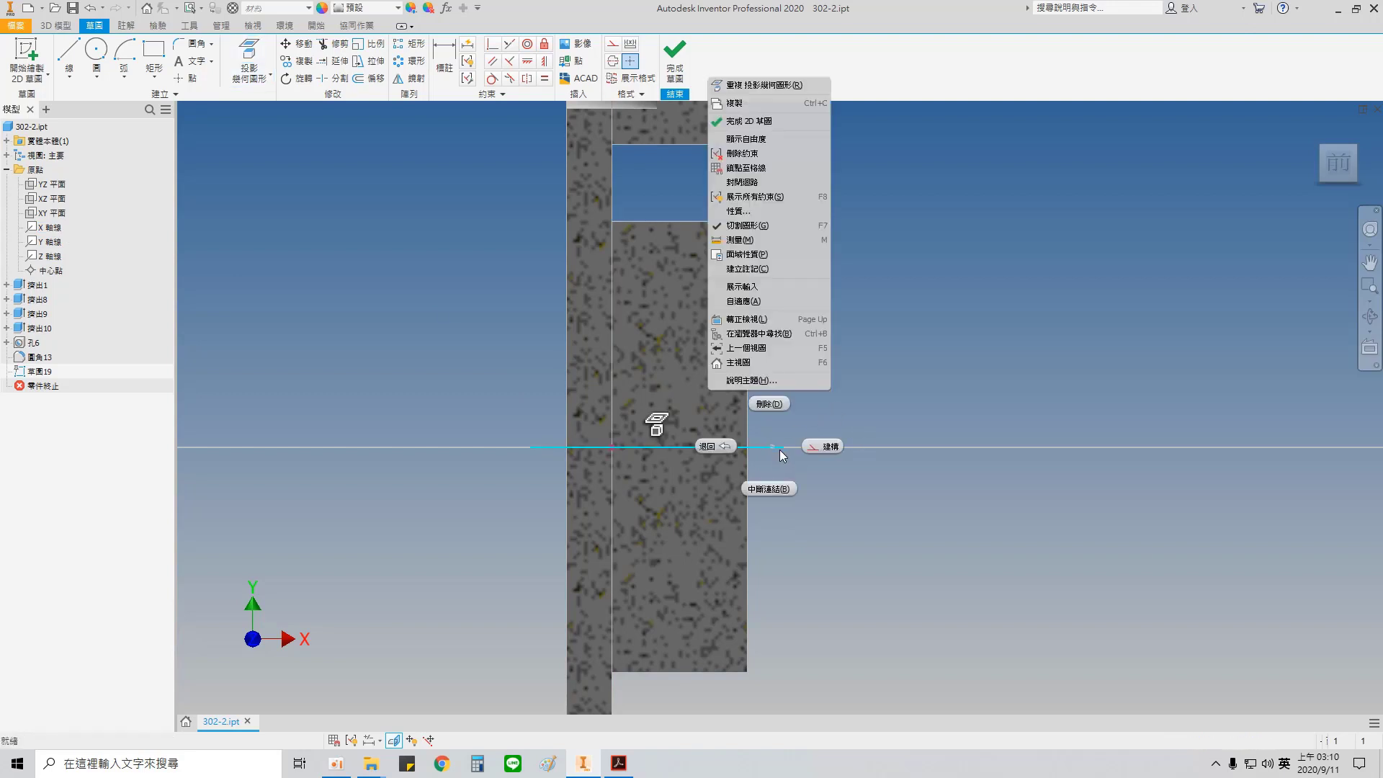
left_click(821, 446)
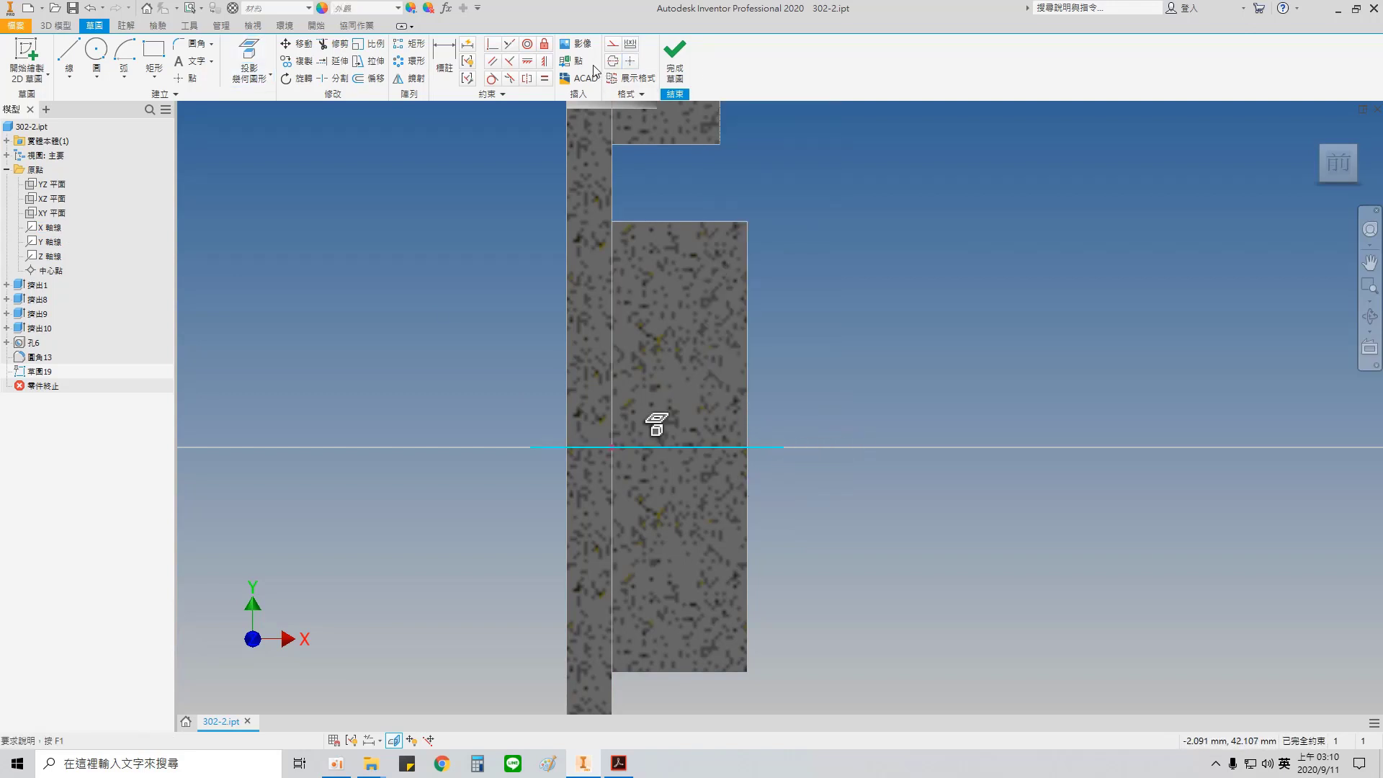
Step: Sketch a line up the plate's outer face from the axis, about 18 mm long, and a step about 3.3 mm deep and 3.7 mm high
key("r")
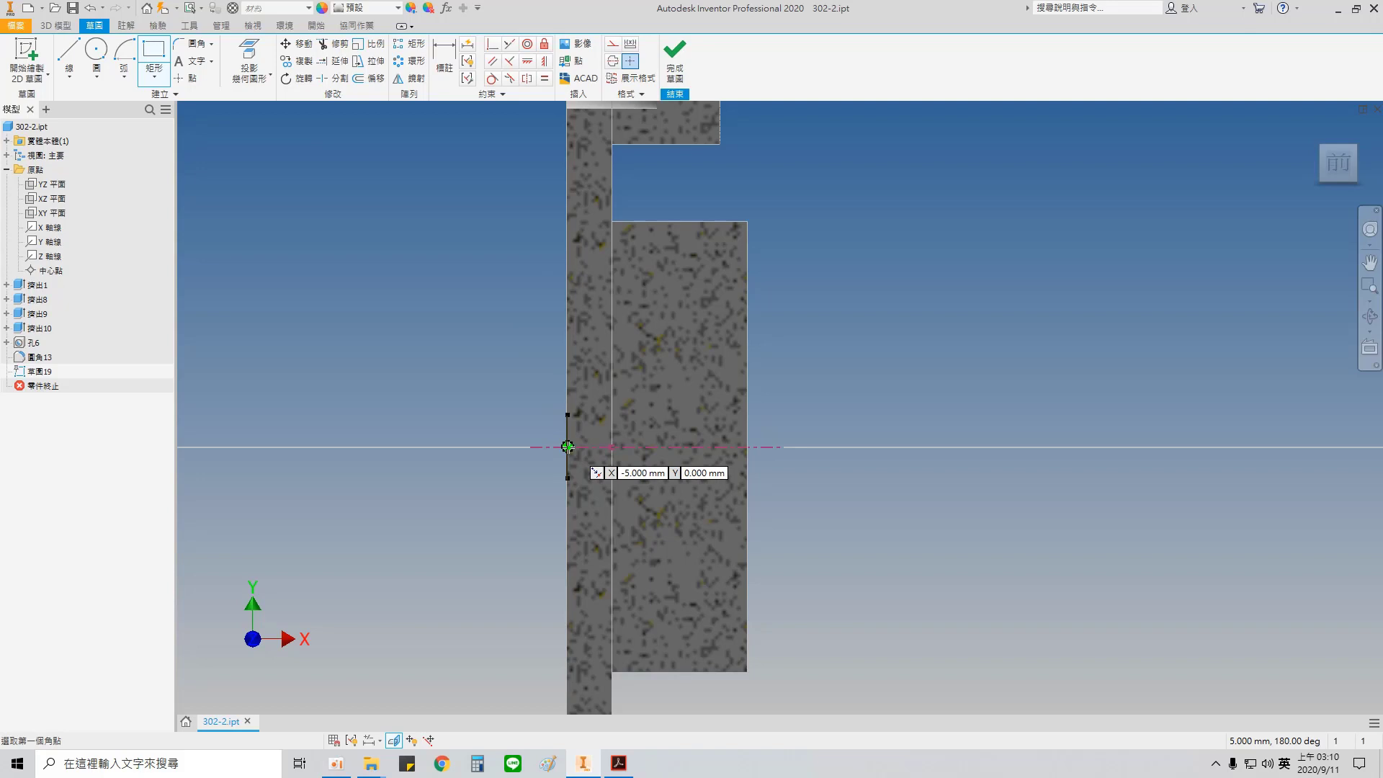
left_click(567, 446)
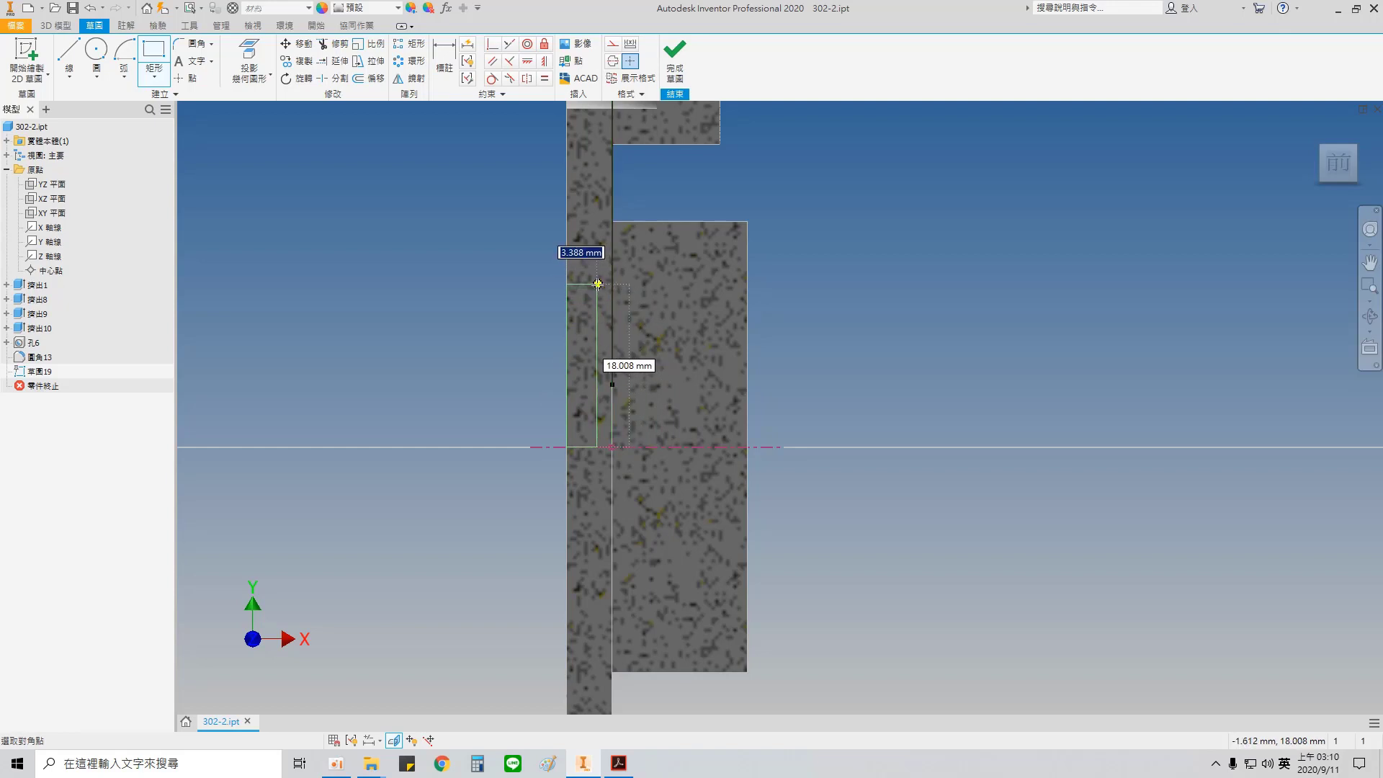
key("l")
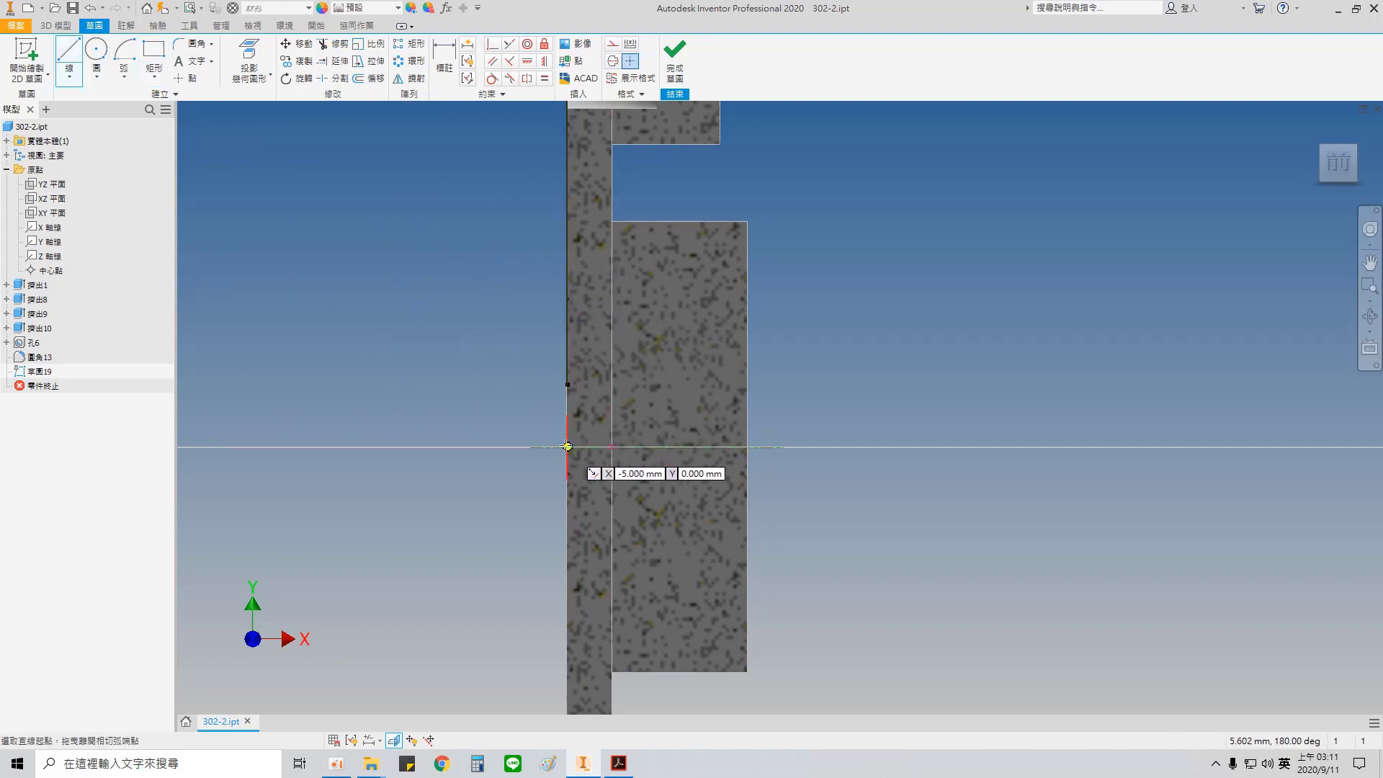
left_click(567, 446)
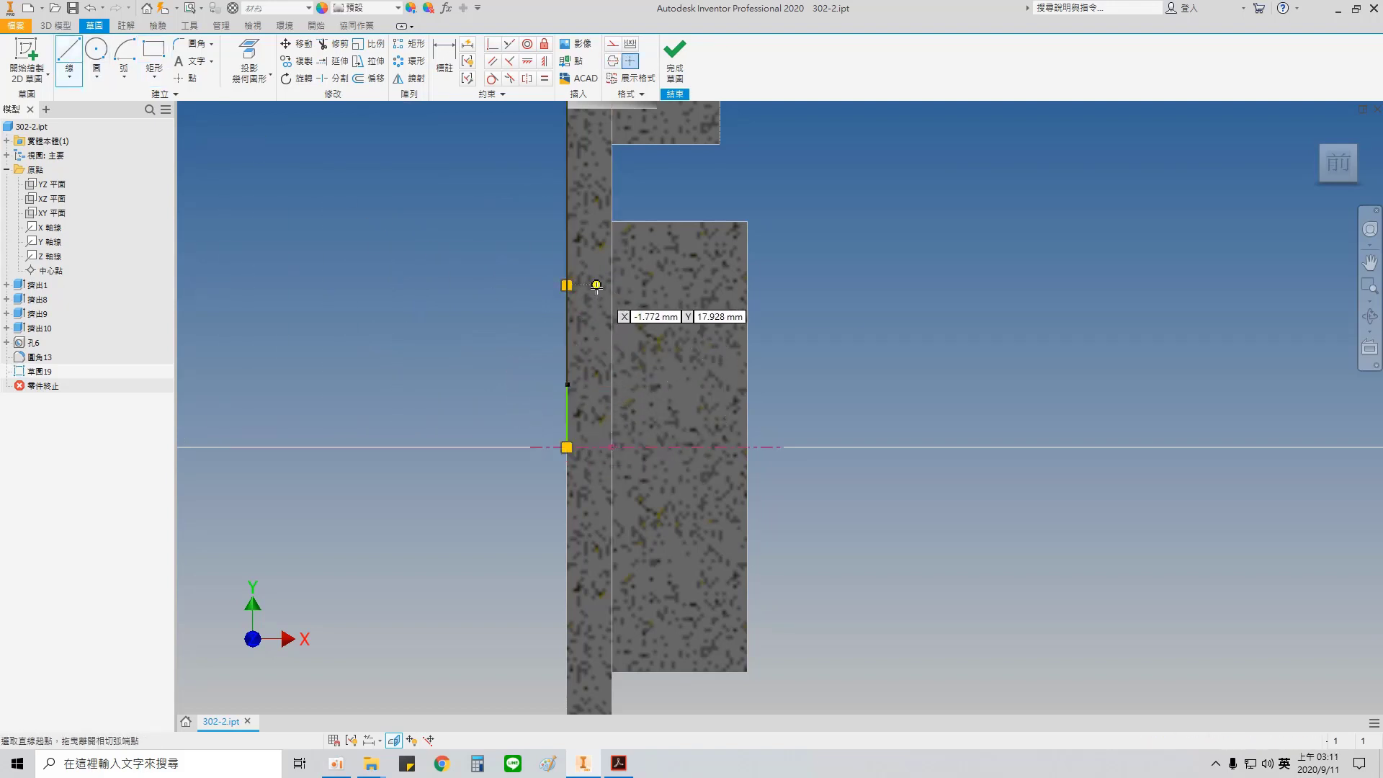
left_click(597, 285)
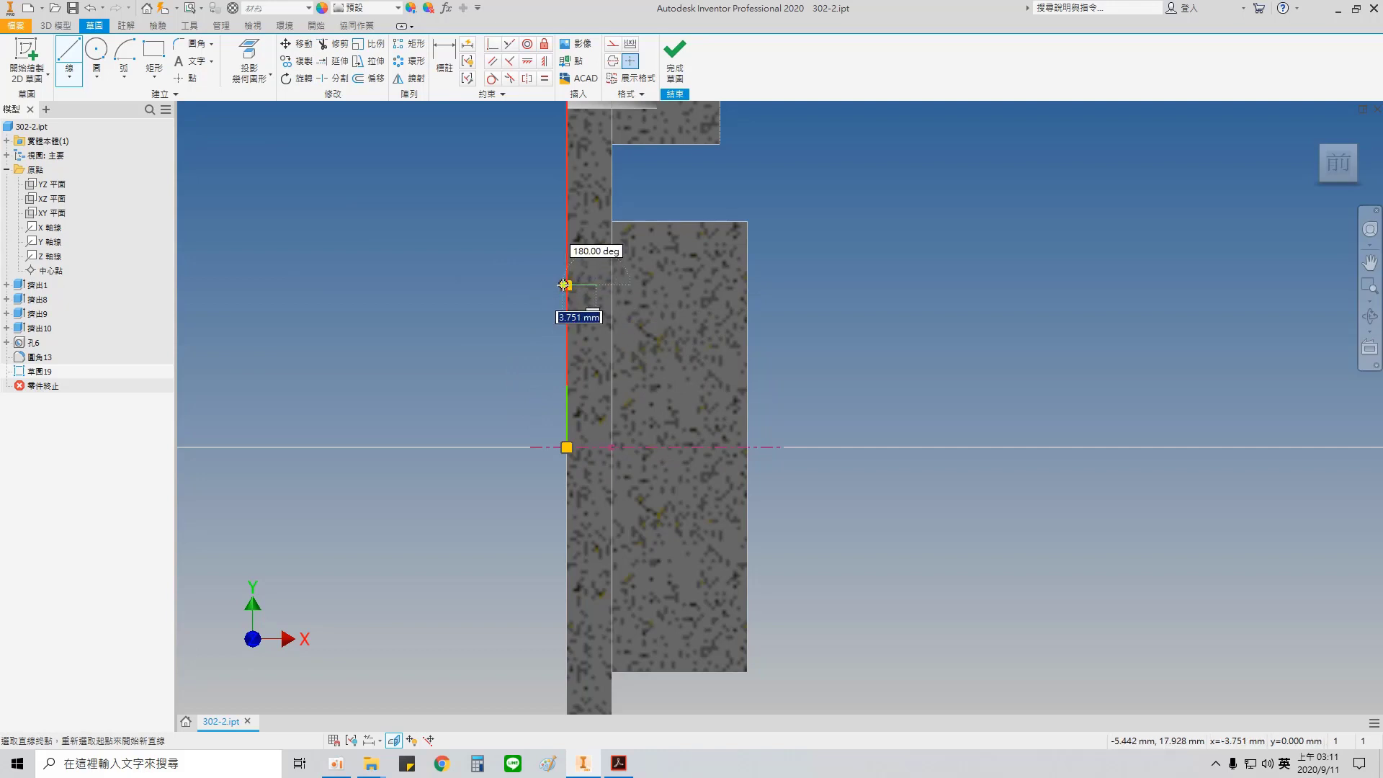
left_click(567, 284)
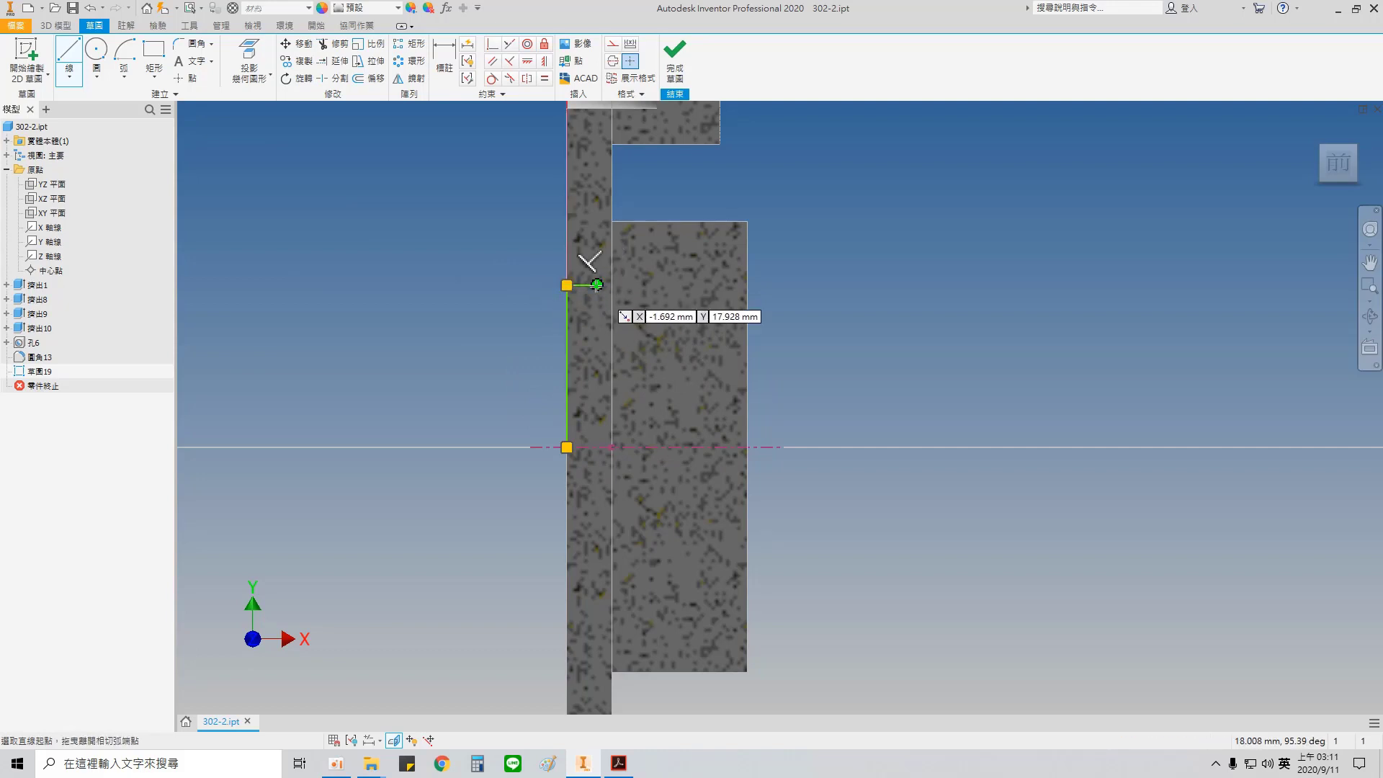
left_click(597, 286)
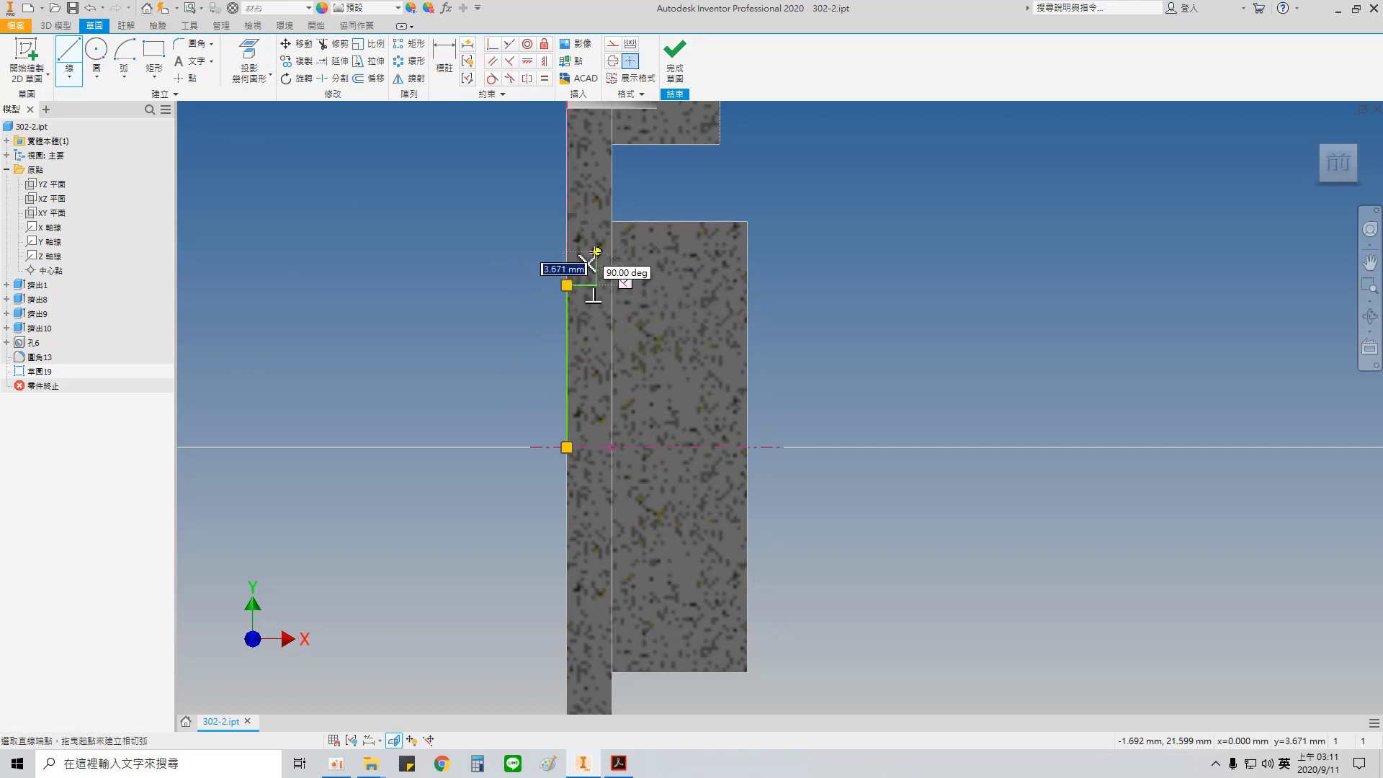
left_click(596, 252)
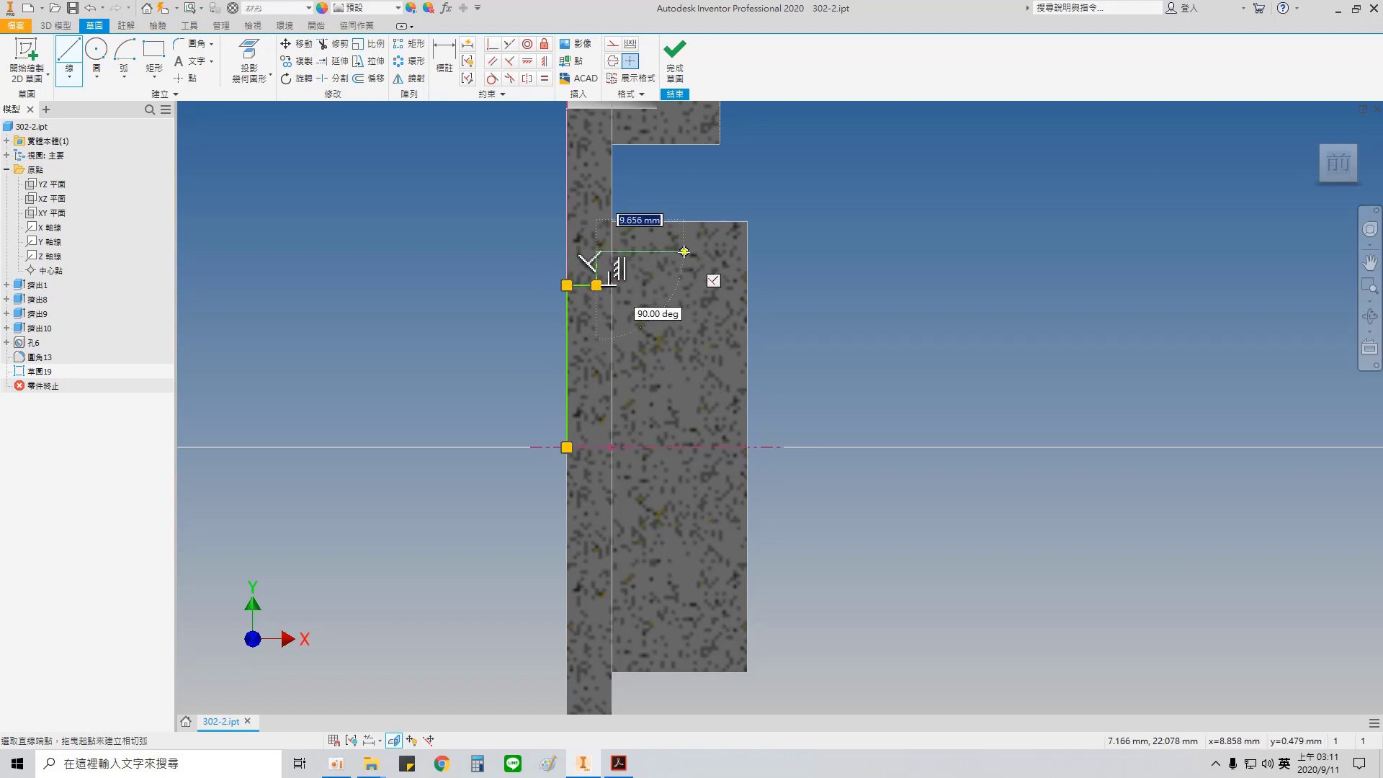
Step: Continue the profile along the hub with a small raised groove about 2.2 mm wide, ending on the hub's end face
left_click(692, 252)
left_click(693, 234)
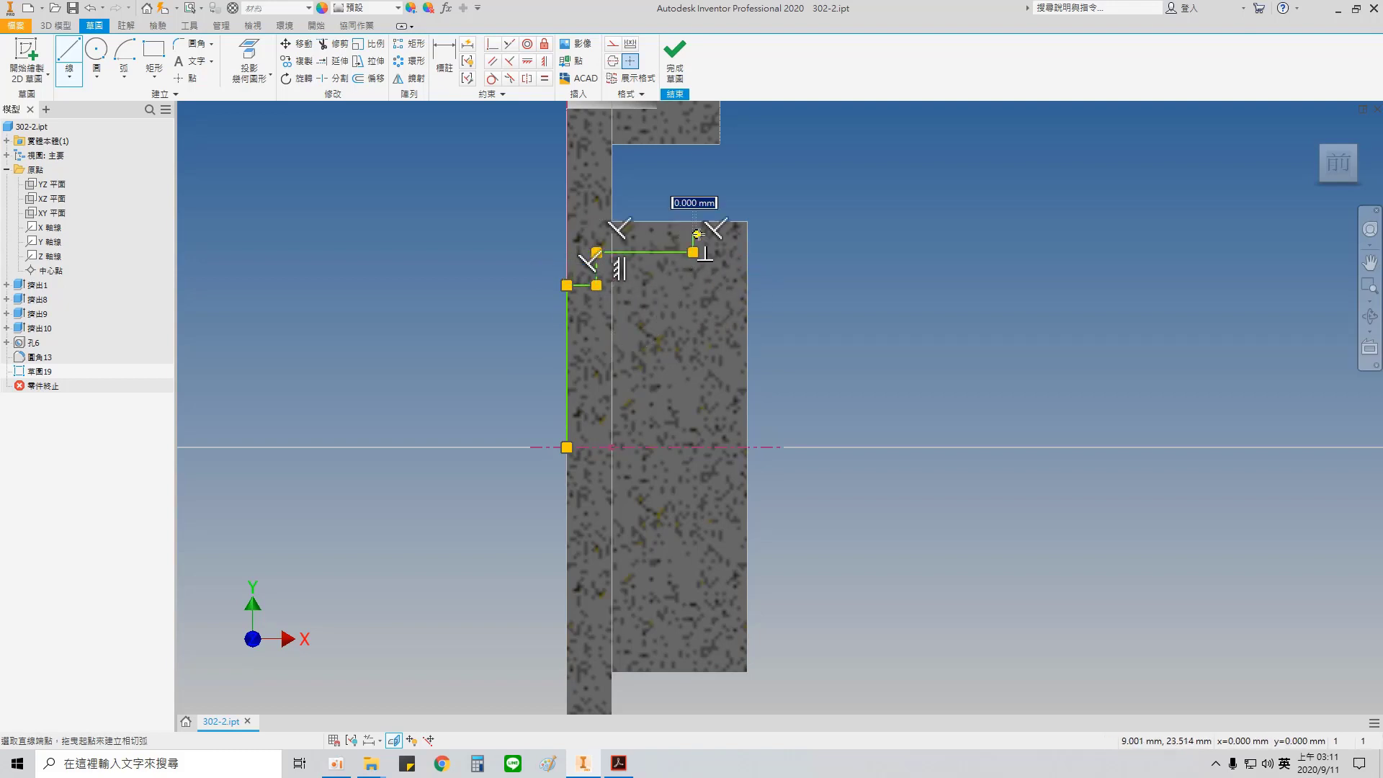
left_click(712, 234)
left_click(712, 252)
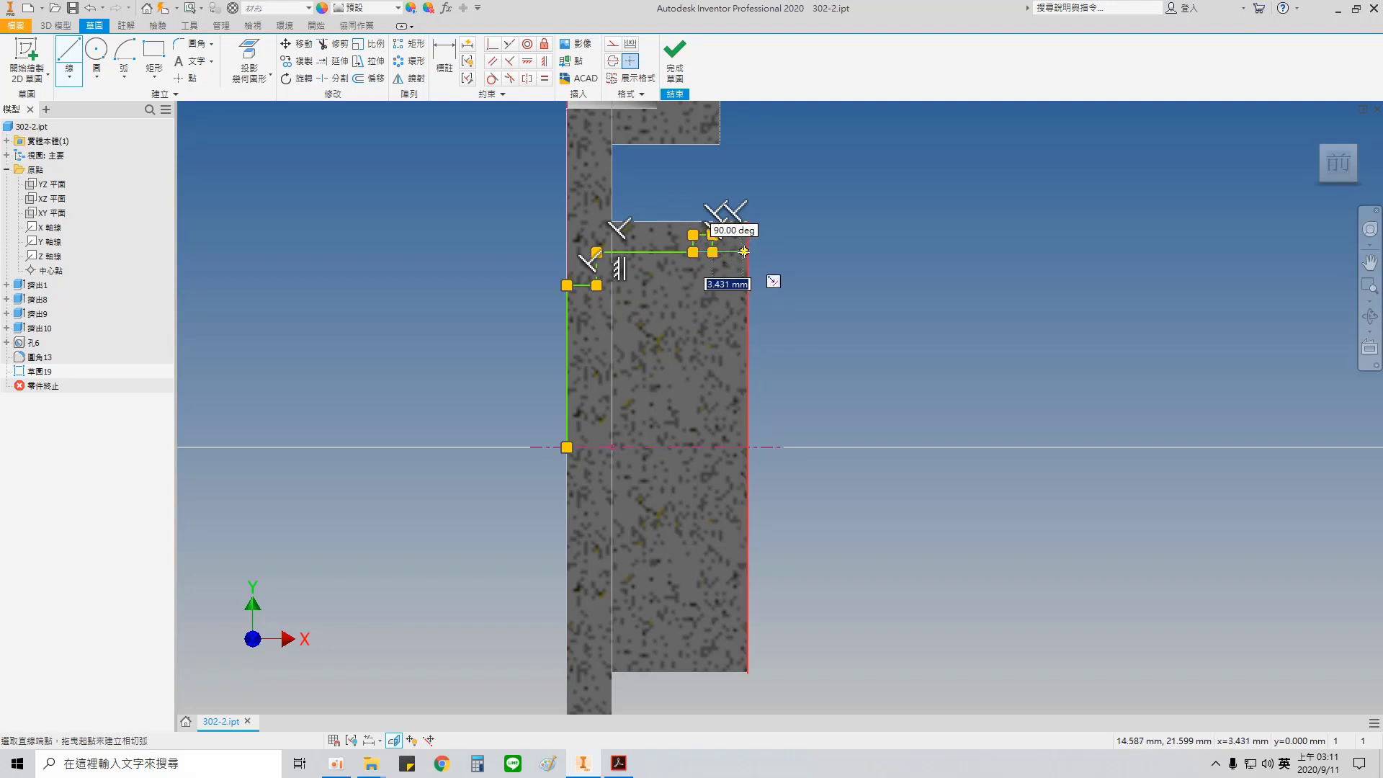
double_click(747, 251)
key("Escape")
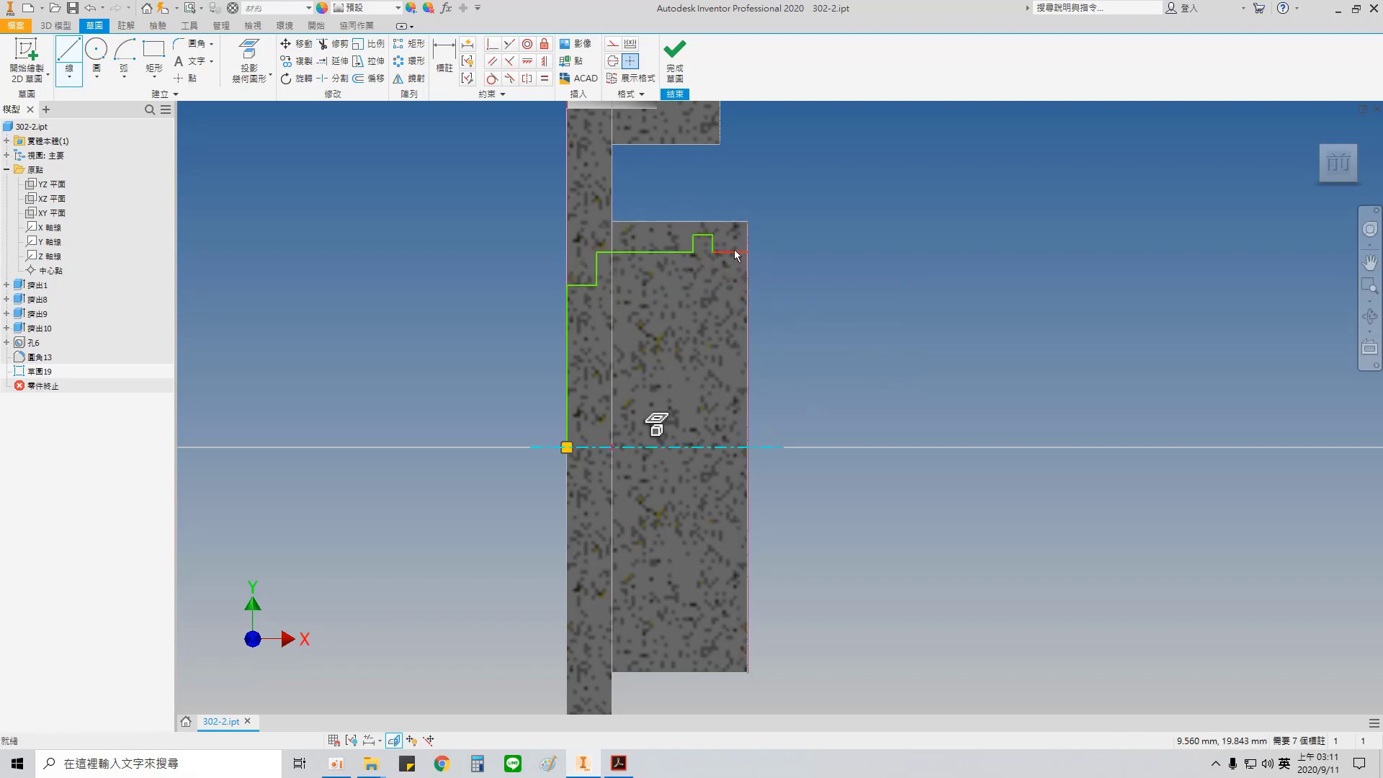
Step: Constrain the profile's vertical start line collinear with the plate's outer face edge
left_click(444, 61)
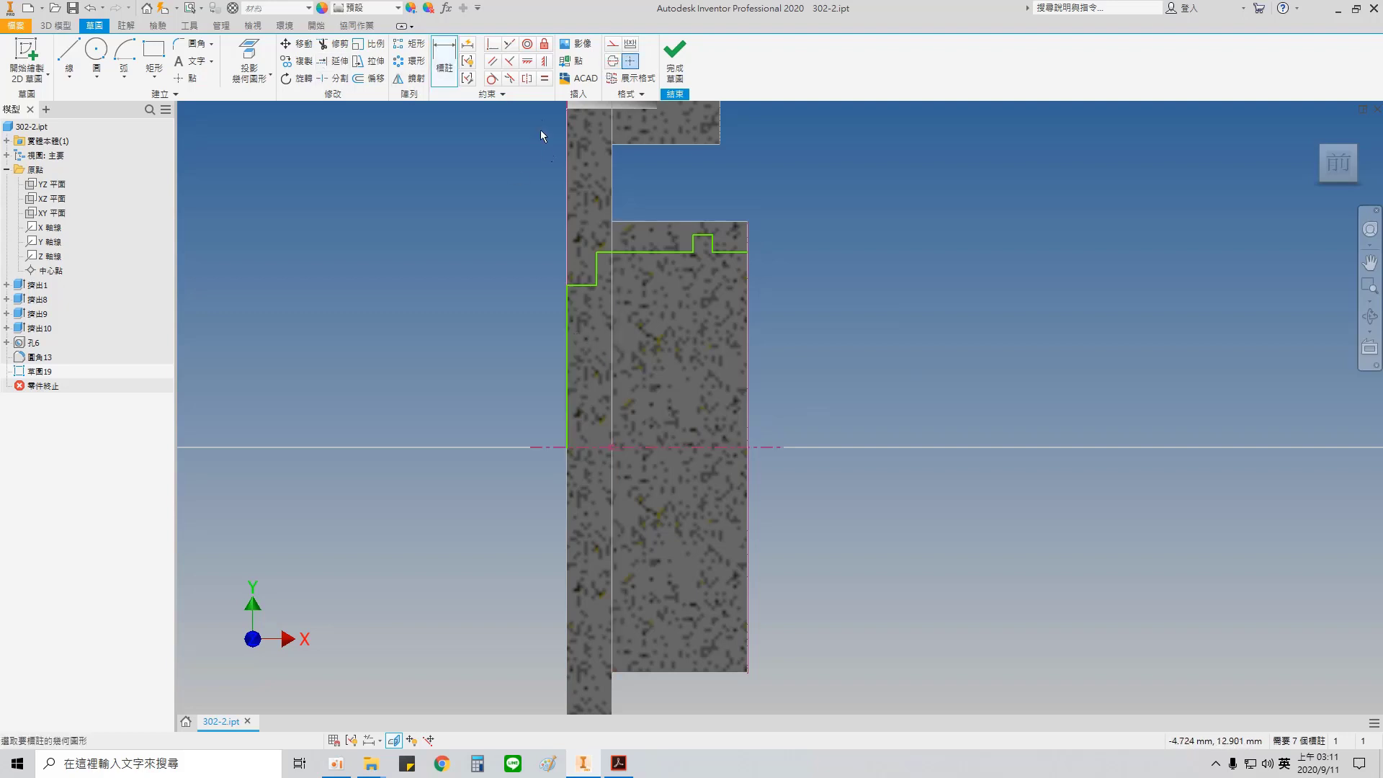
left_click(510, 48)
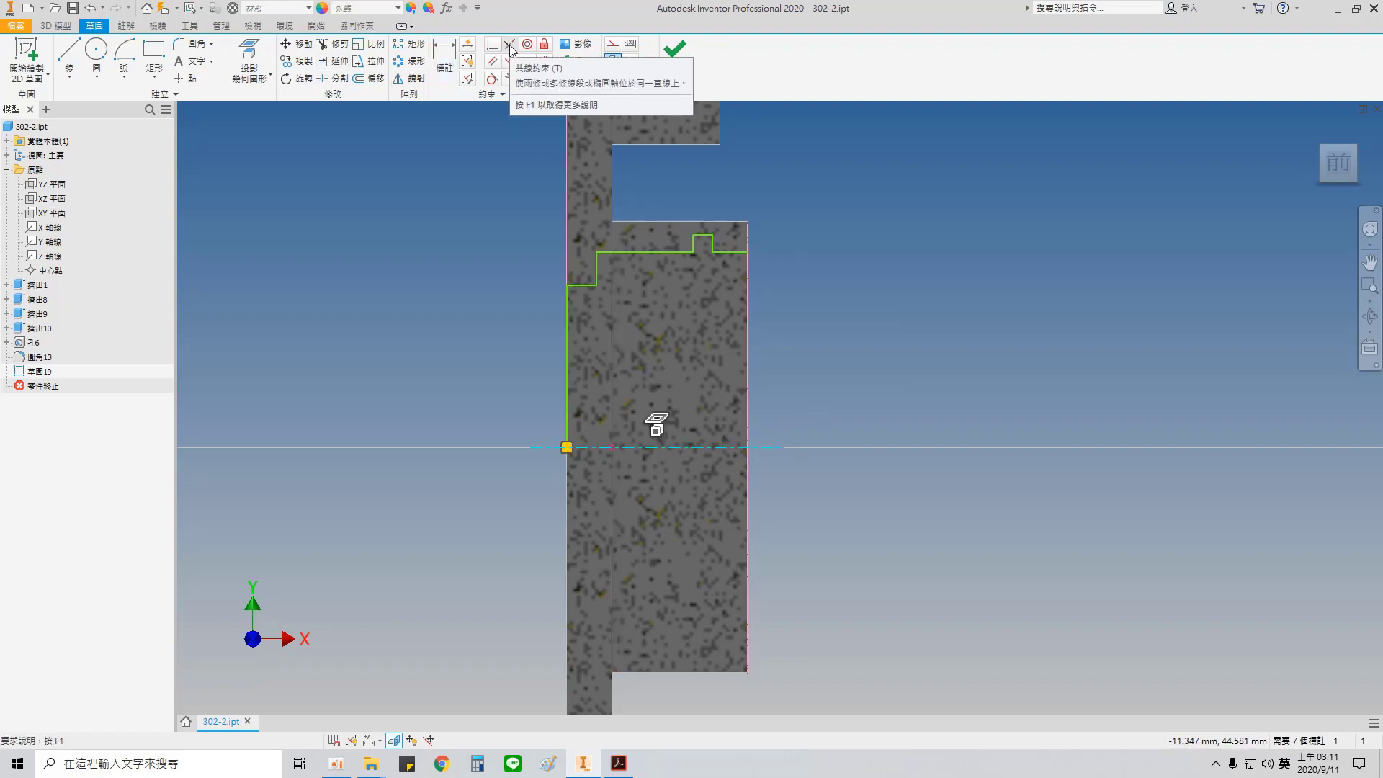
left_click(568, 347)
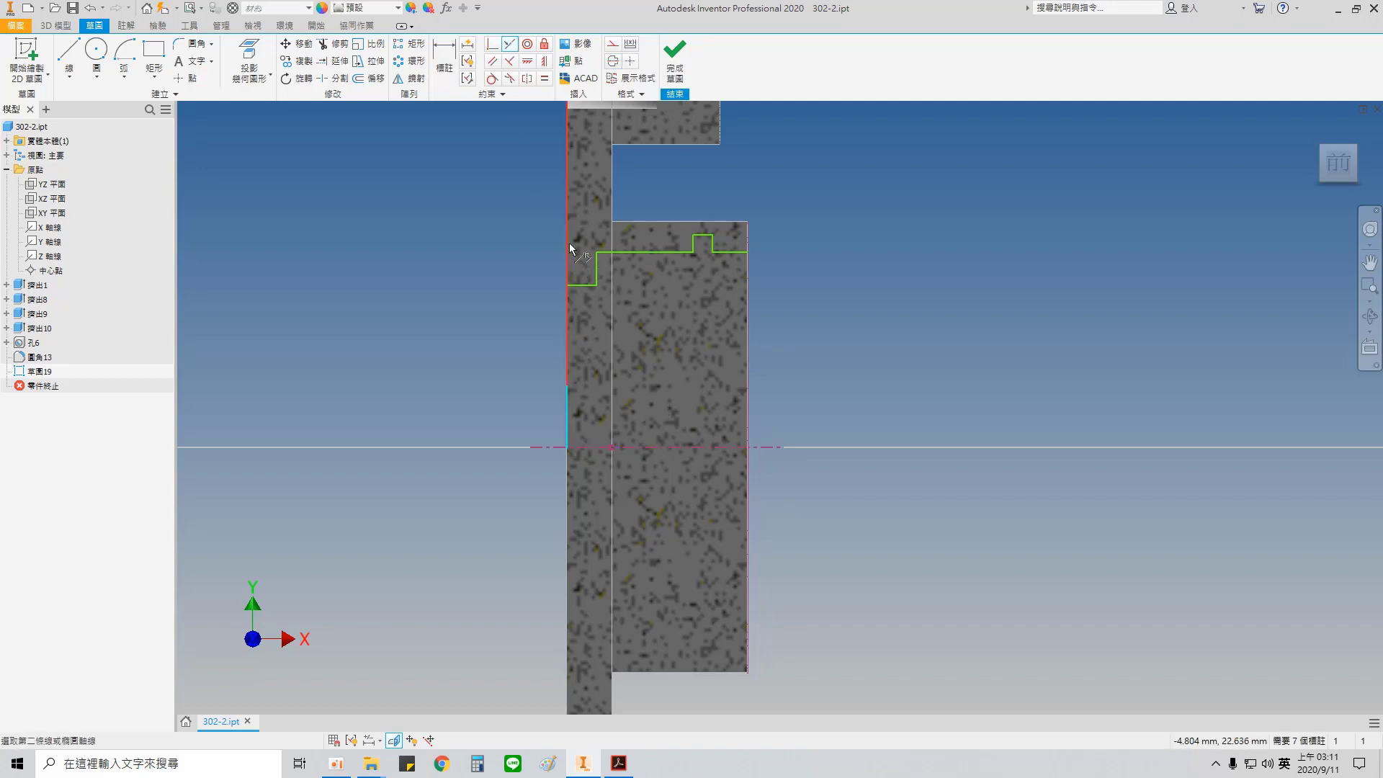
left_click(569, 243)
Step: Dimension the small step of the profile to the centreline as a 35 mm diameter
key("d")
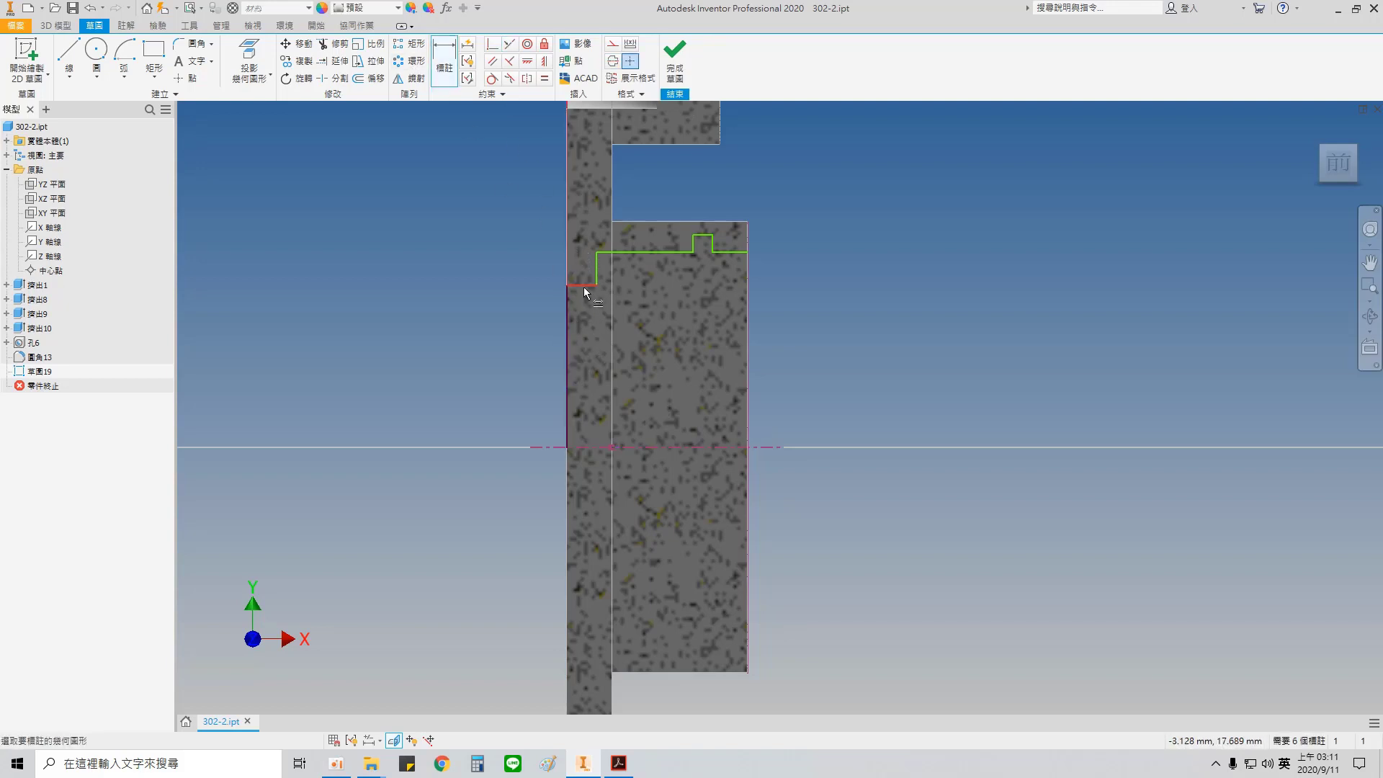
left_click(583, 287)
left_click(587, 447)
left_click(585, 392)
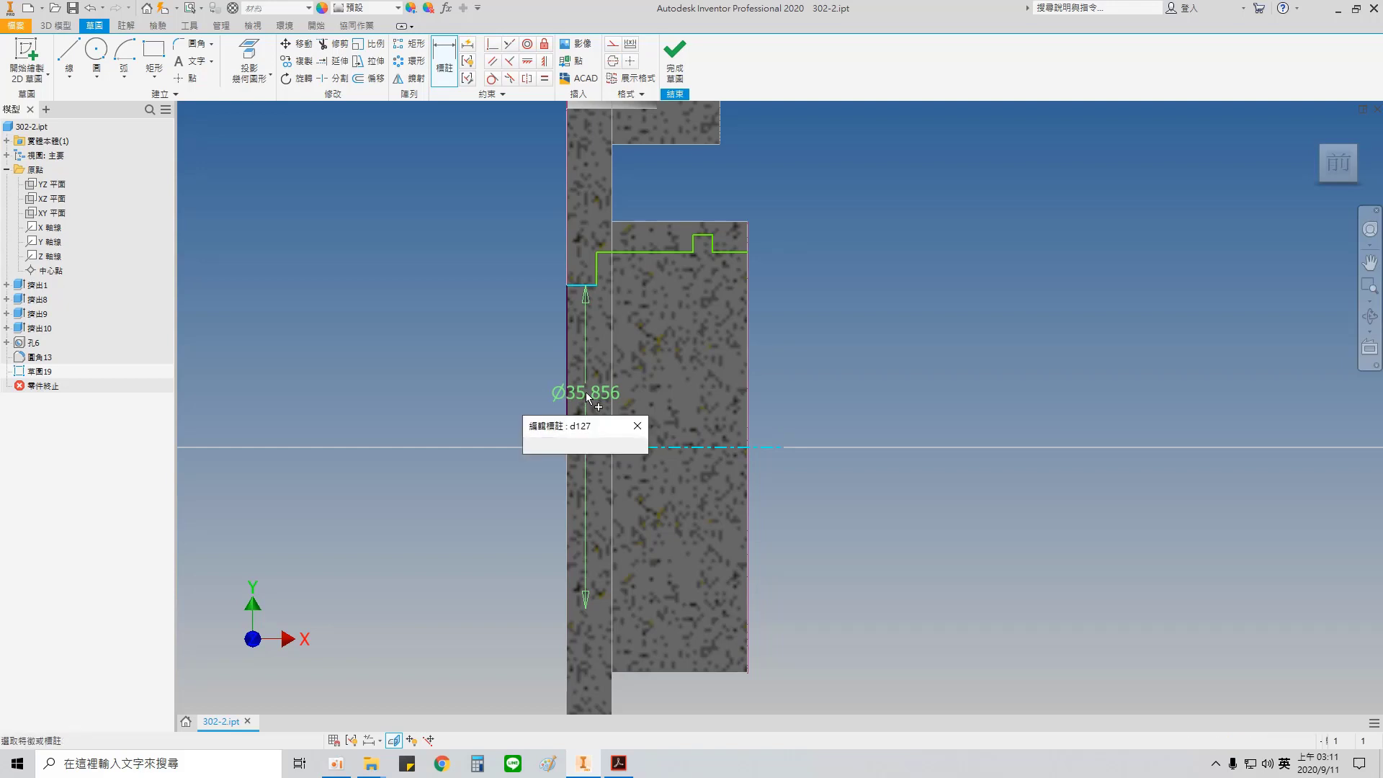
type("35")
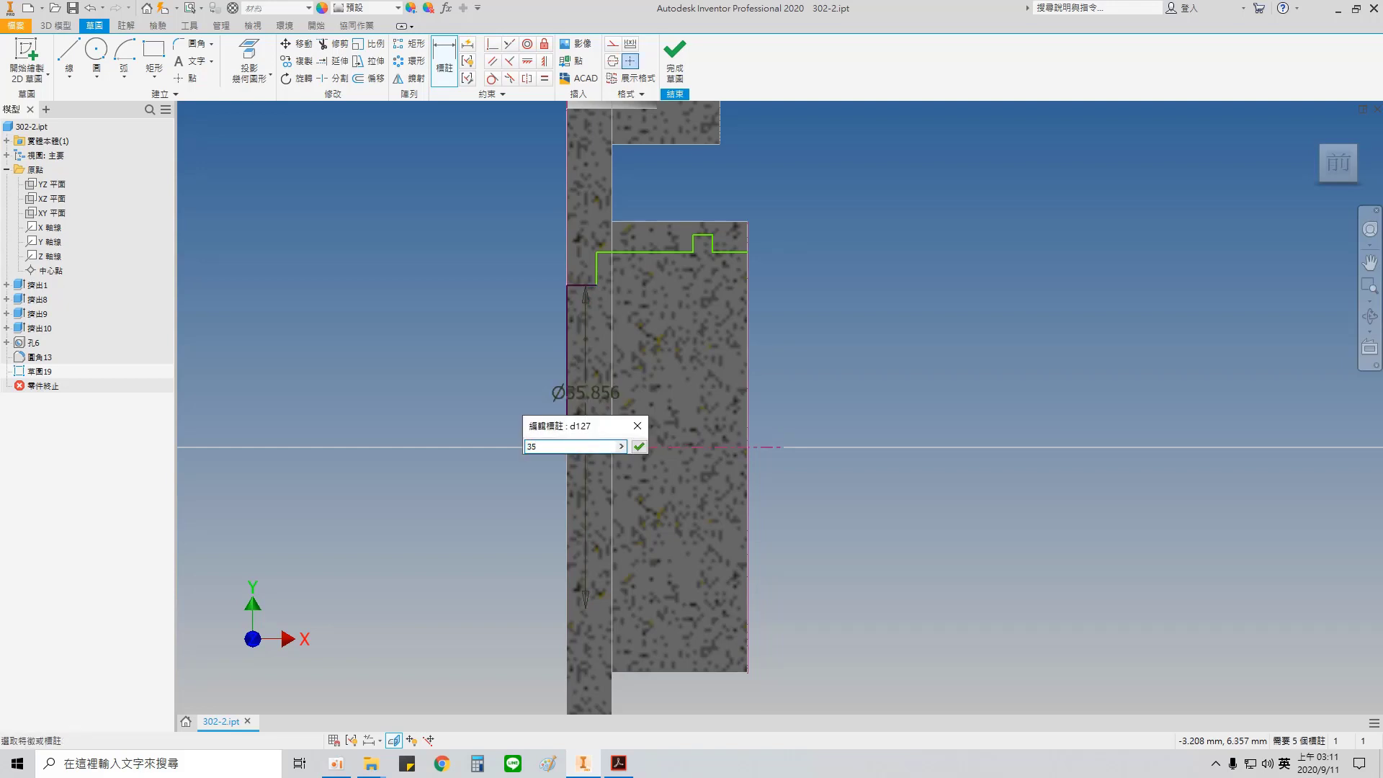
key("Return")
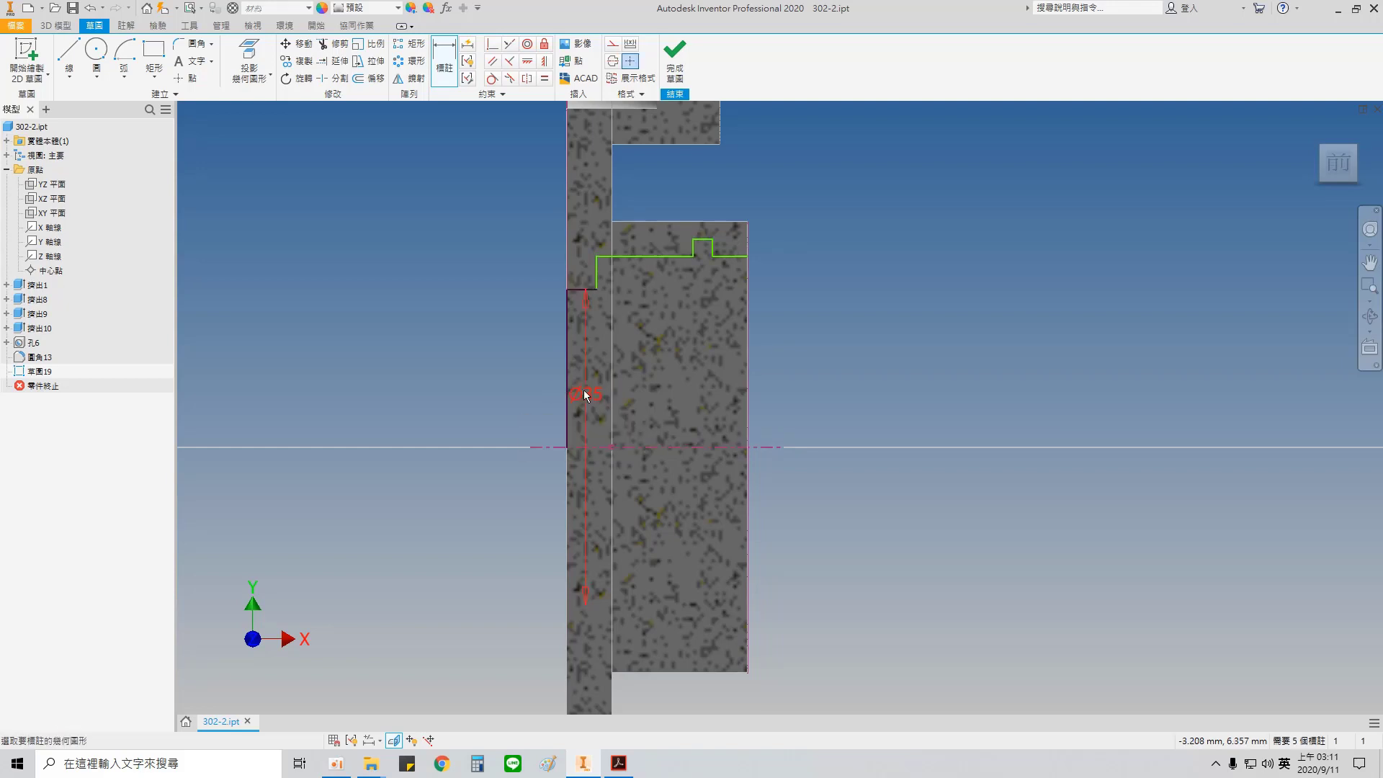
Step: Dimension the long horizontal line of the profile to the centreline as a 40 mm diameter
mouse_move(609, 418)
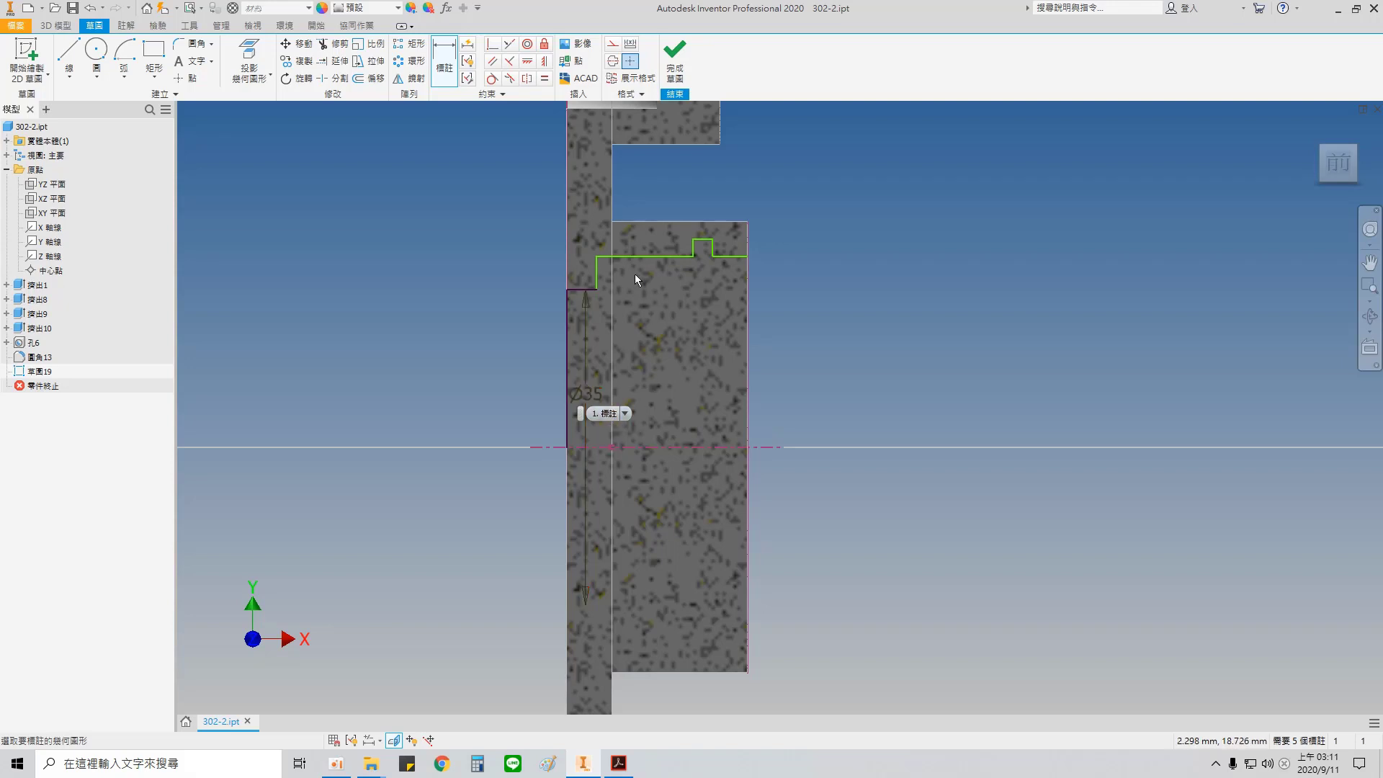
left_click(647, 256)
left_click(661, 448)
left_click(663, 388)
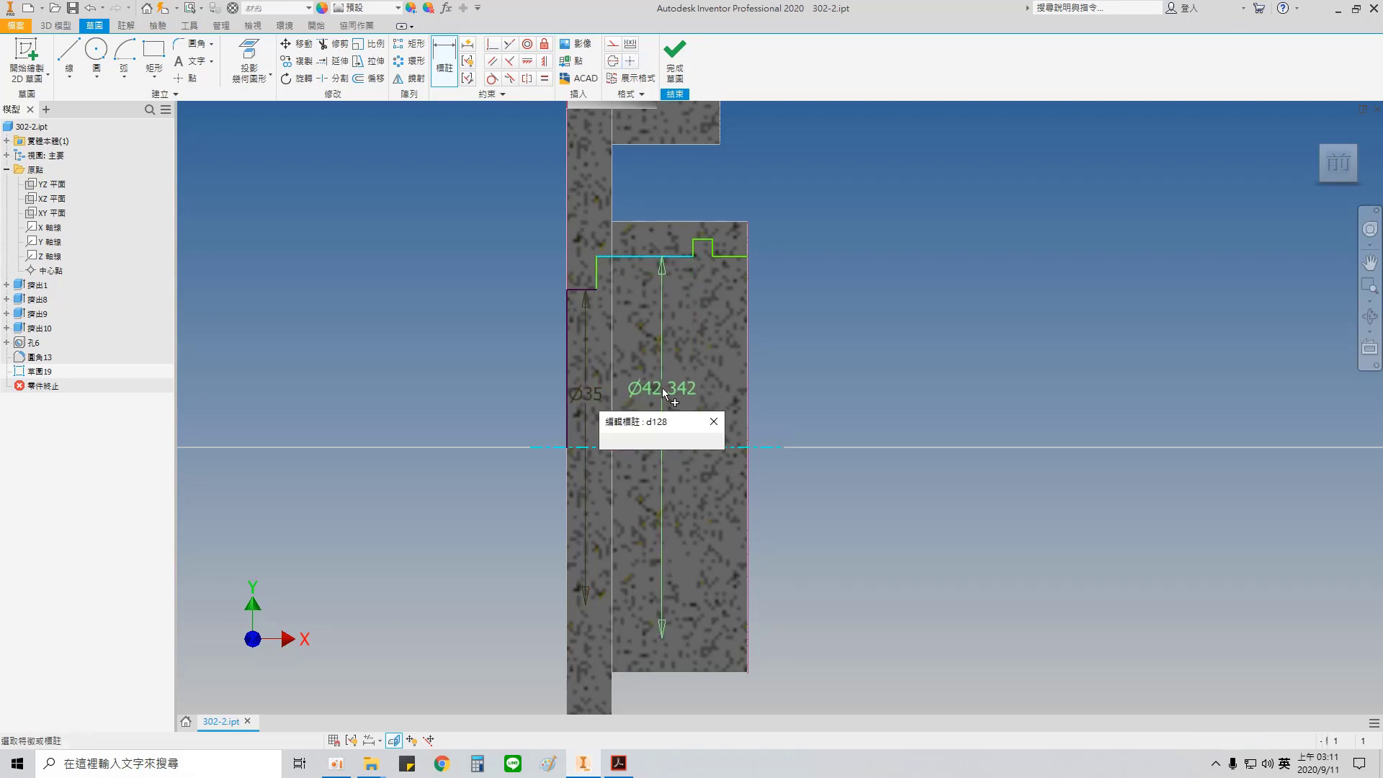
type("40")
key("Return")
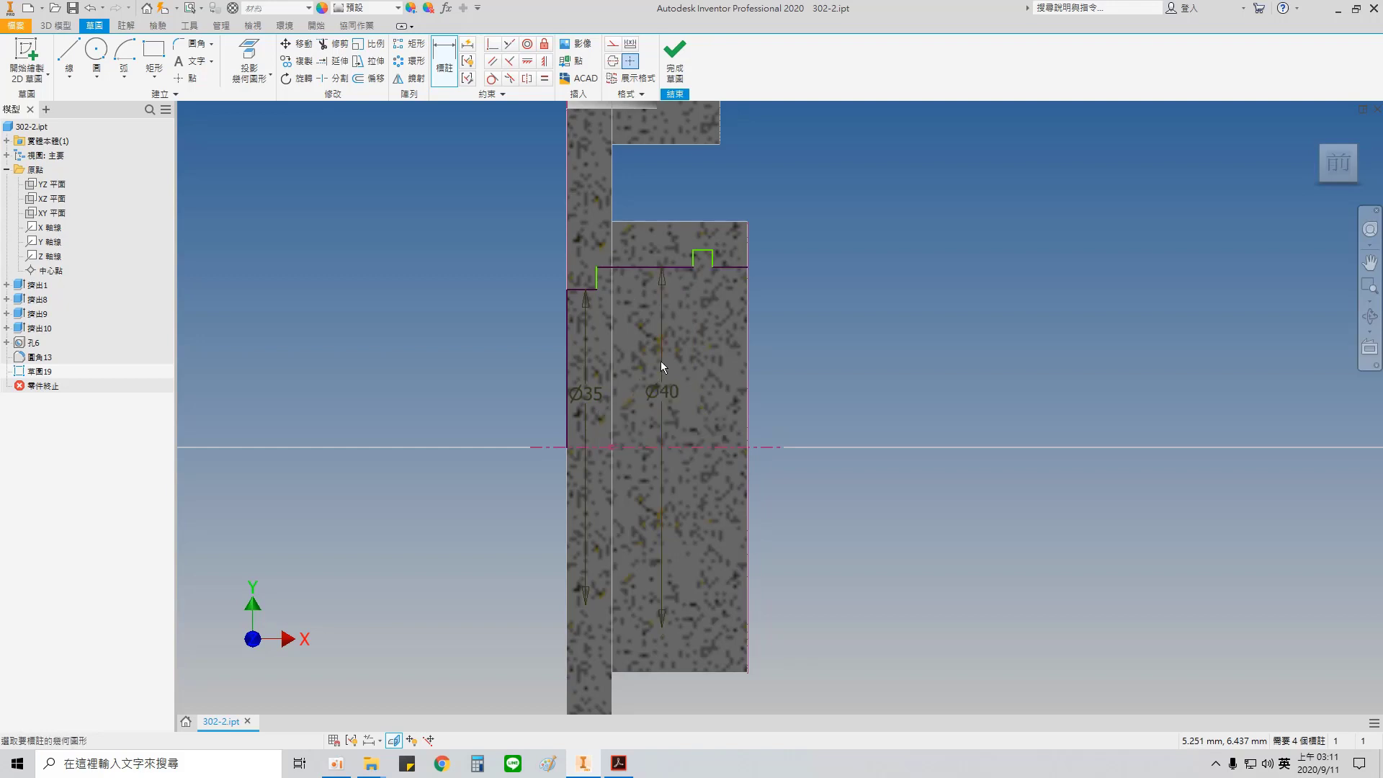
Step: Dimension the groove's bottom line to the centreline as a 42.5 mm diameter
left_click(703, 251)
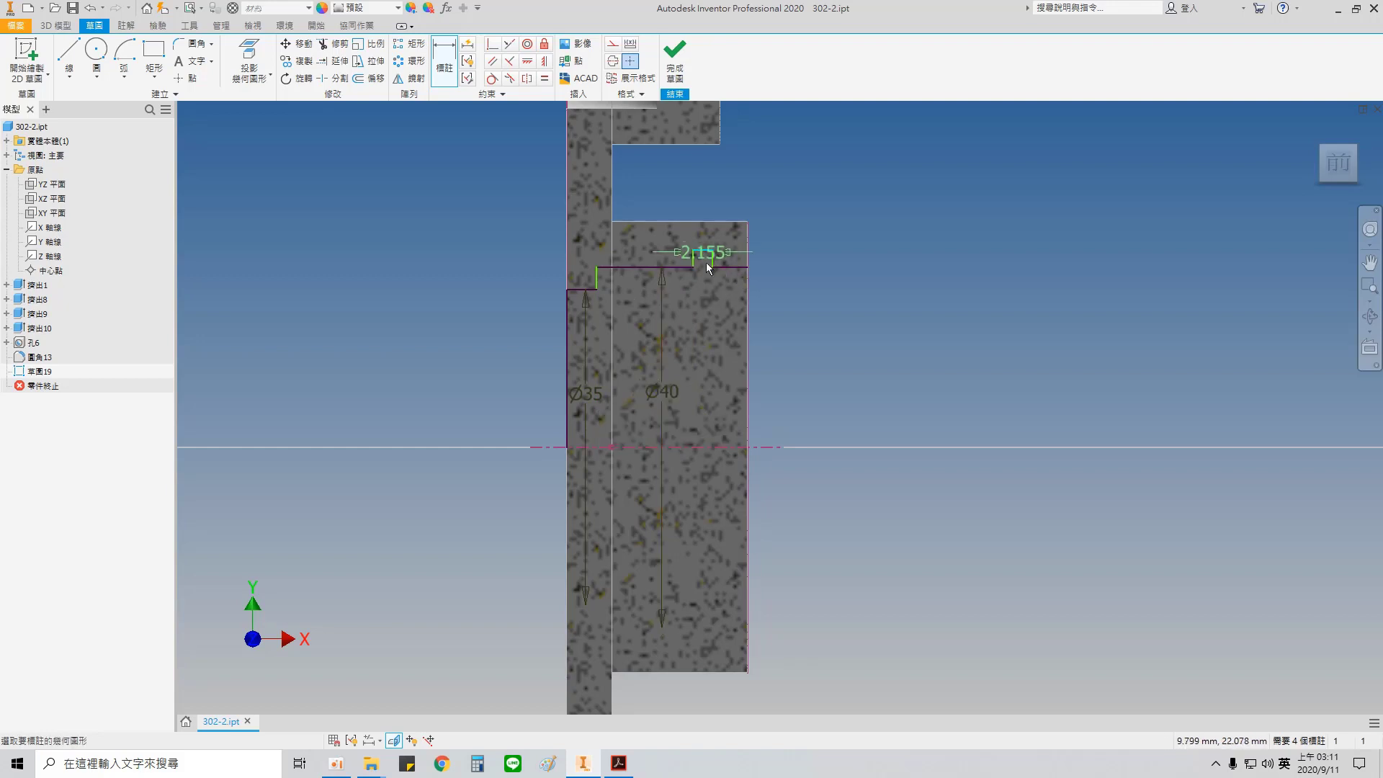
left_click(706, 447)
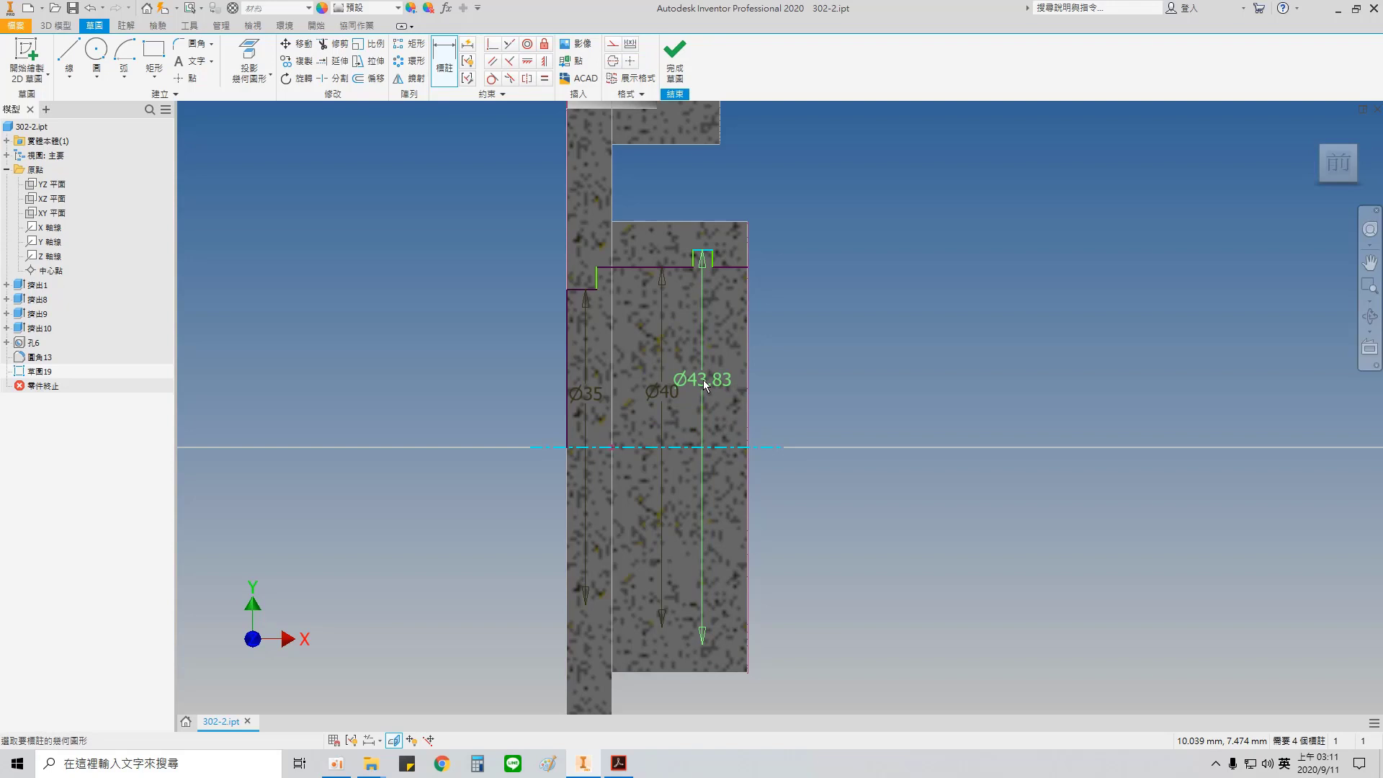
left_click(703, 379)
type("42.5")
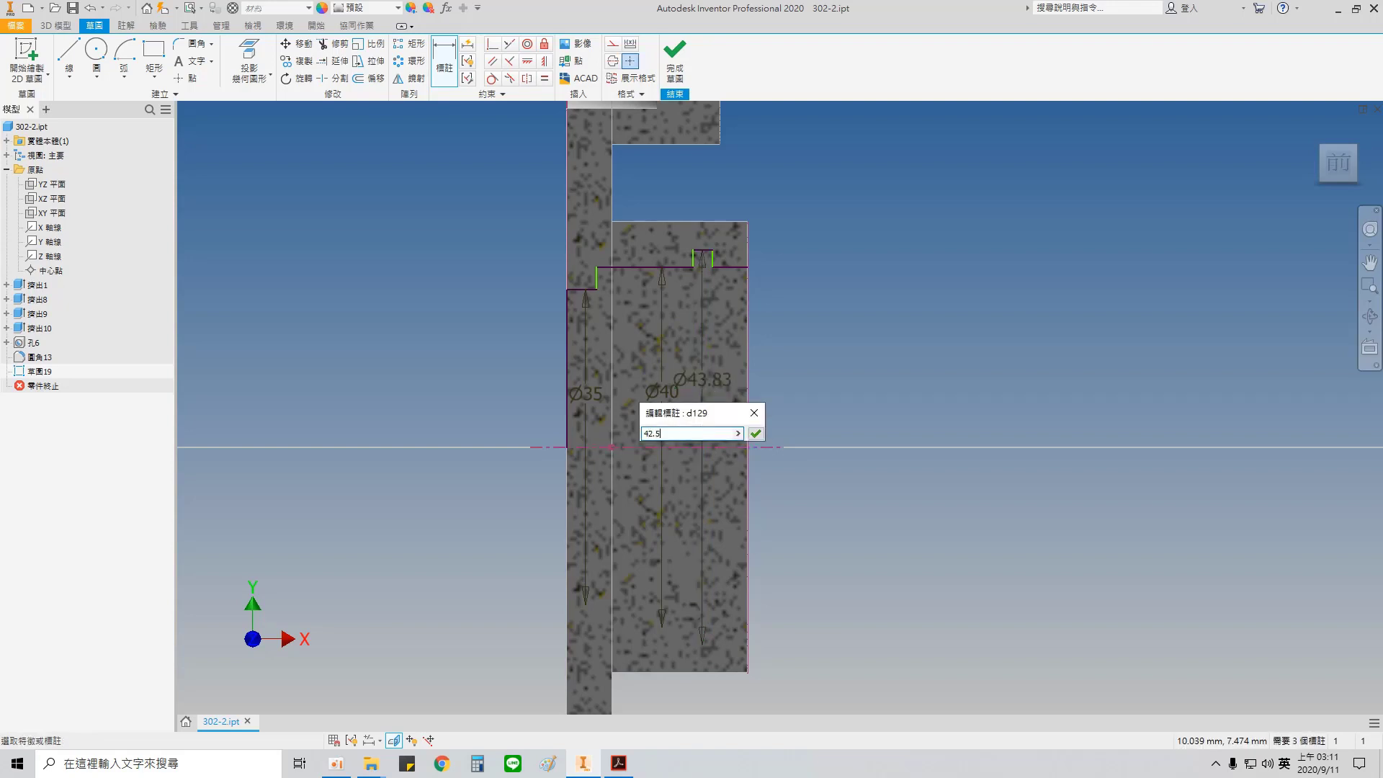
key("Return")
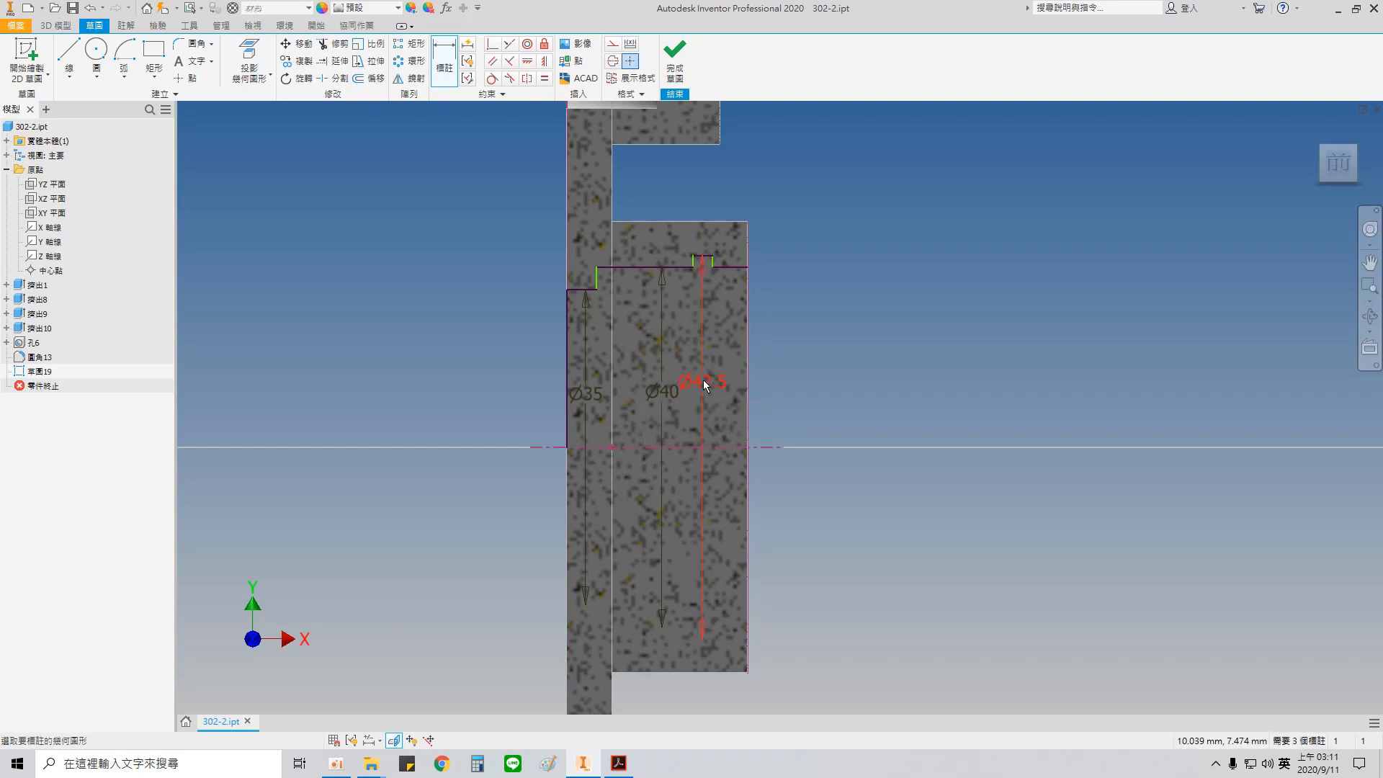
Step: Dimension the step's shoulder at 3 mm from the plate's outer face
left_click(597, 283)
left_click(568, 320)
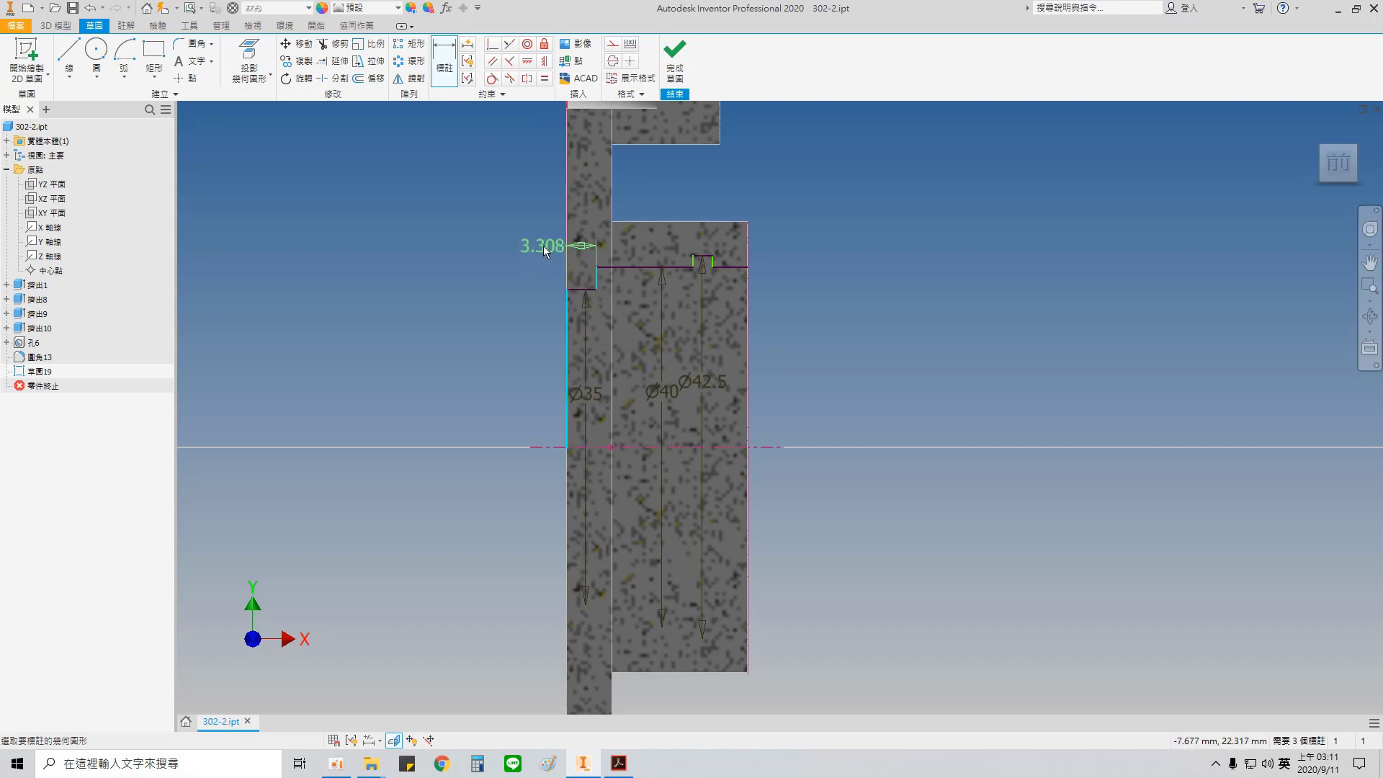
left_click(543, 246)
type("20-17")
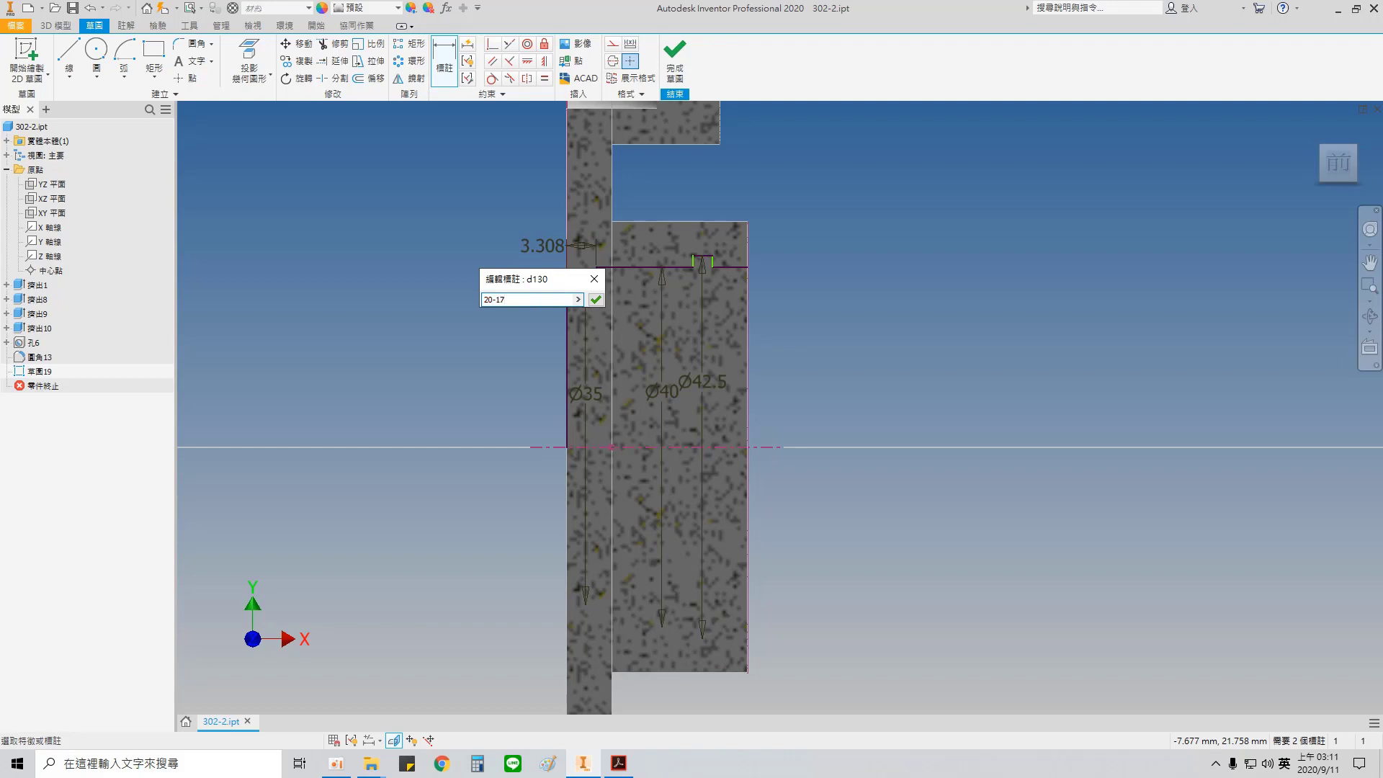
key("Return")
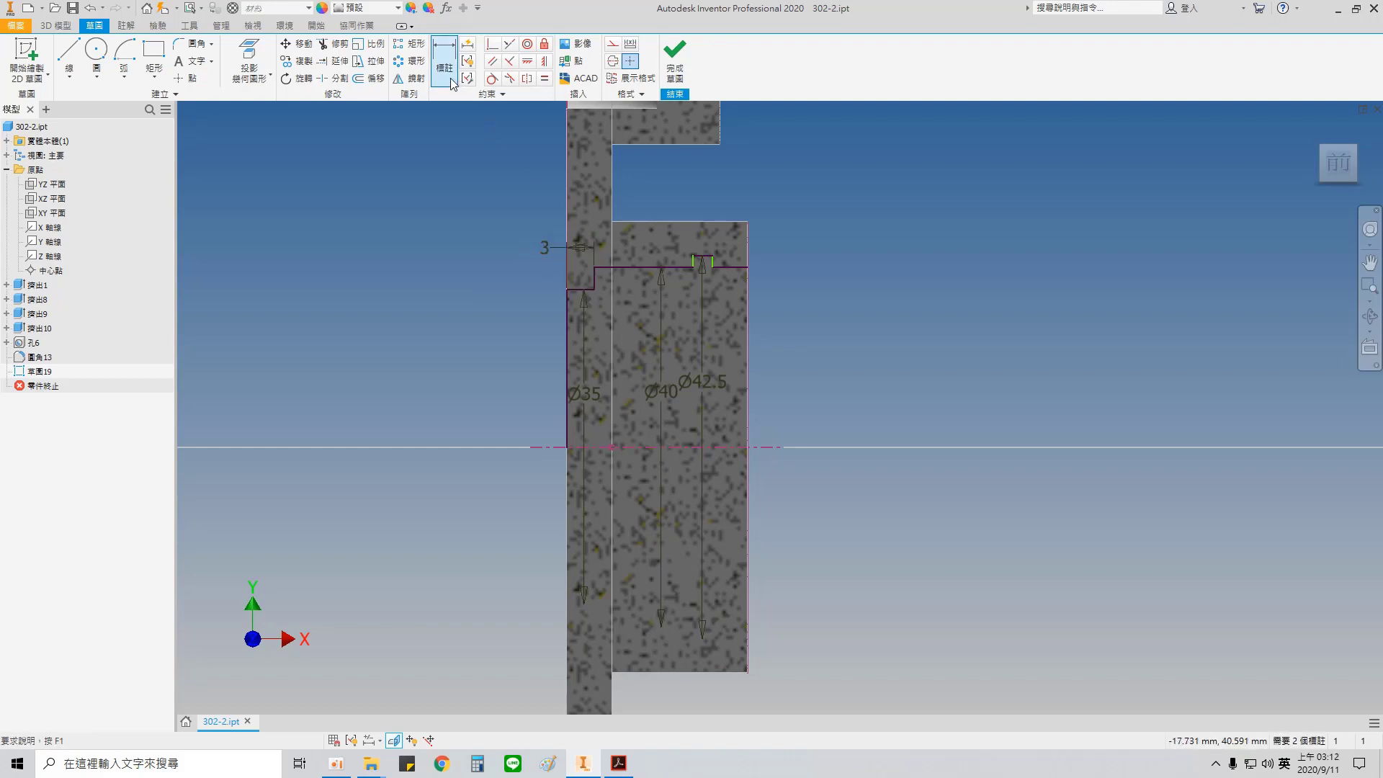
Step: Add a driven reference dimension between the step's shoulder and the hub's end face
left_click(594, 275)
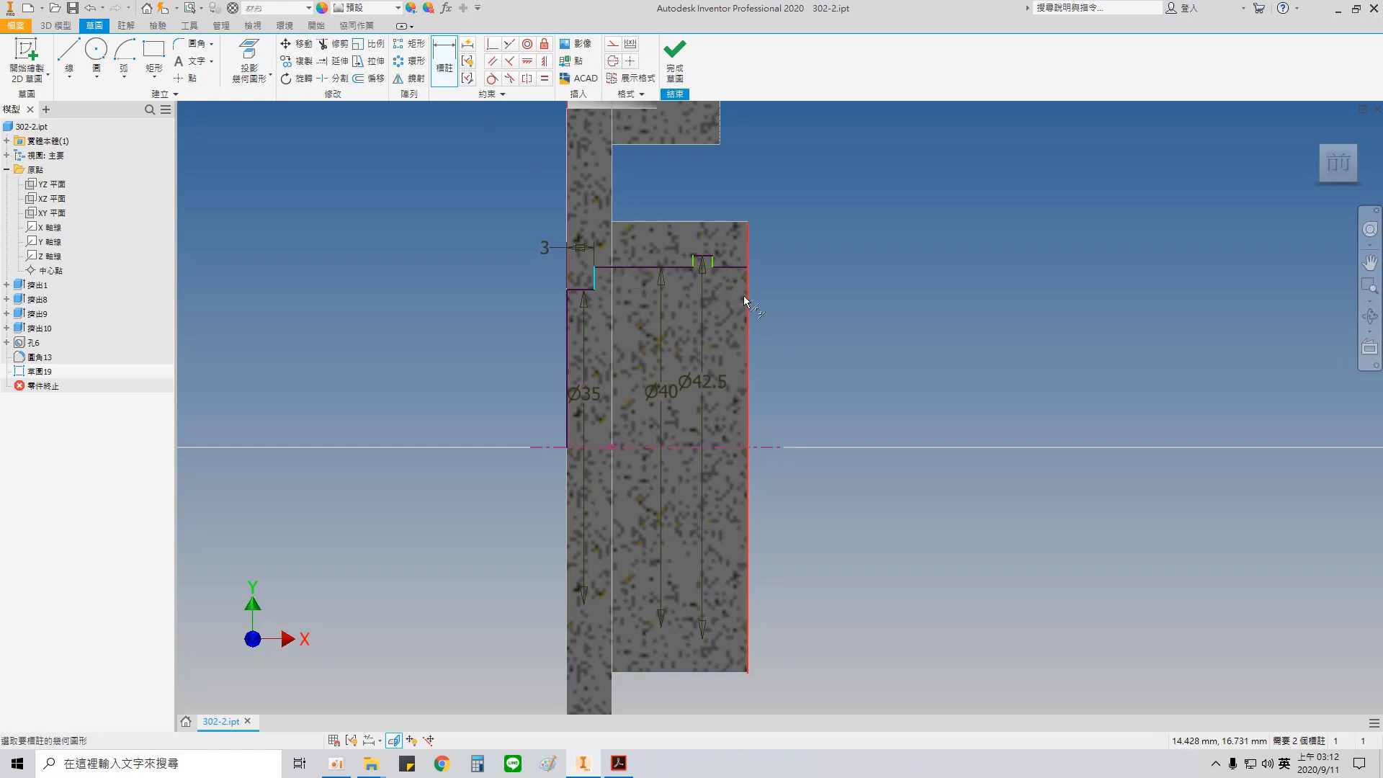
left_click(746, 295)
left_click(680, 183)
left_click(326, 128)
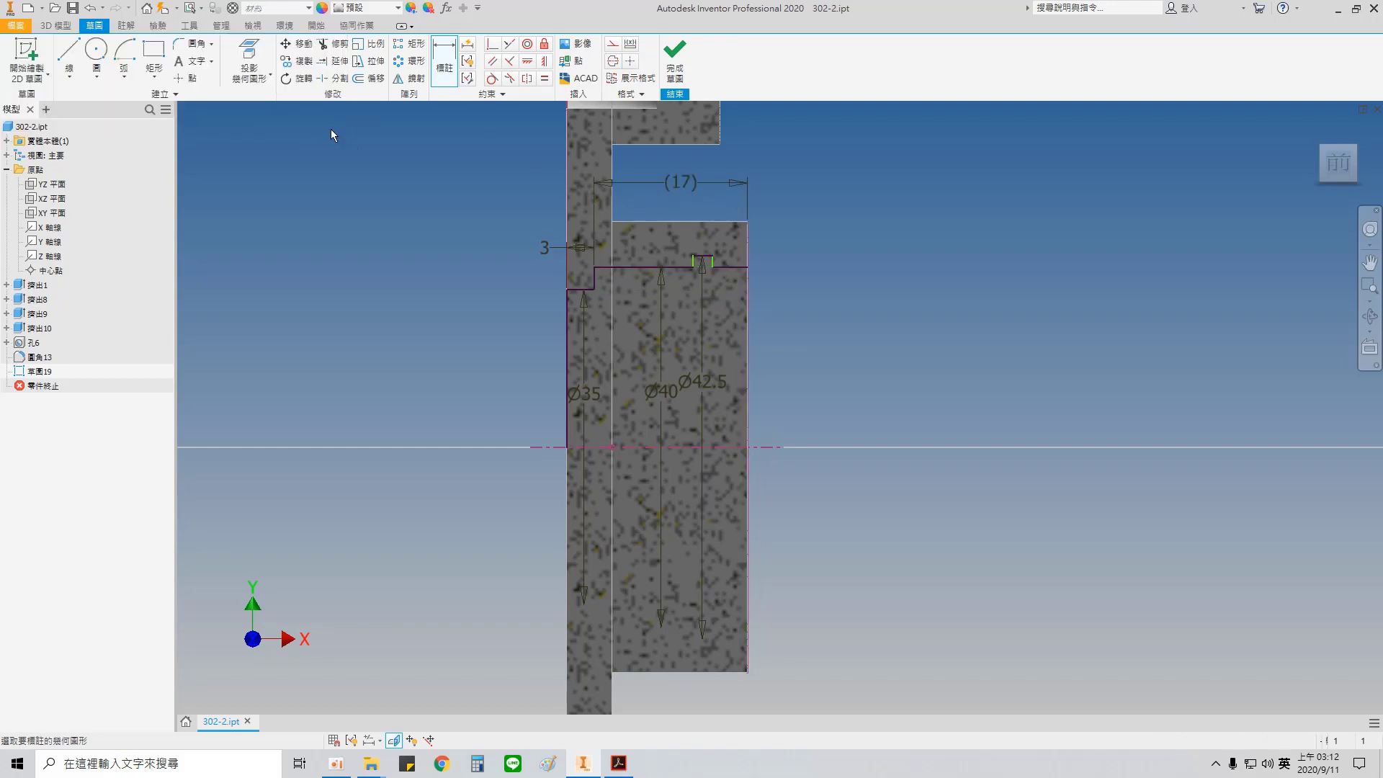
left_click(693, 261)
left_click(712, 265)
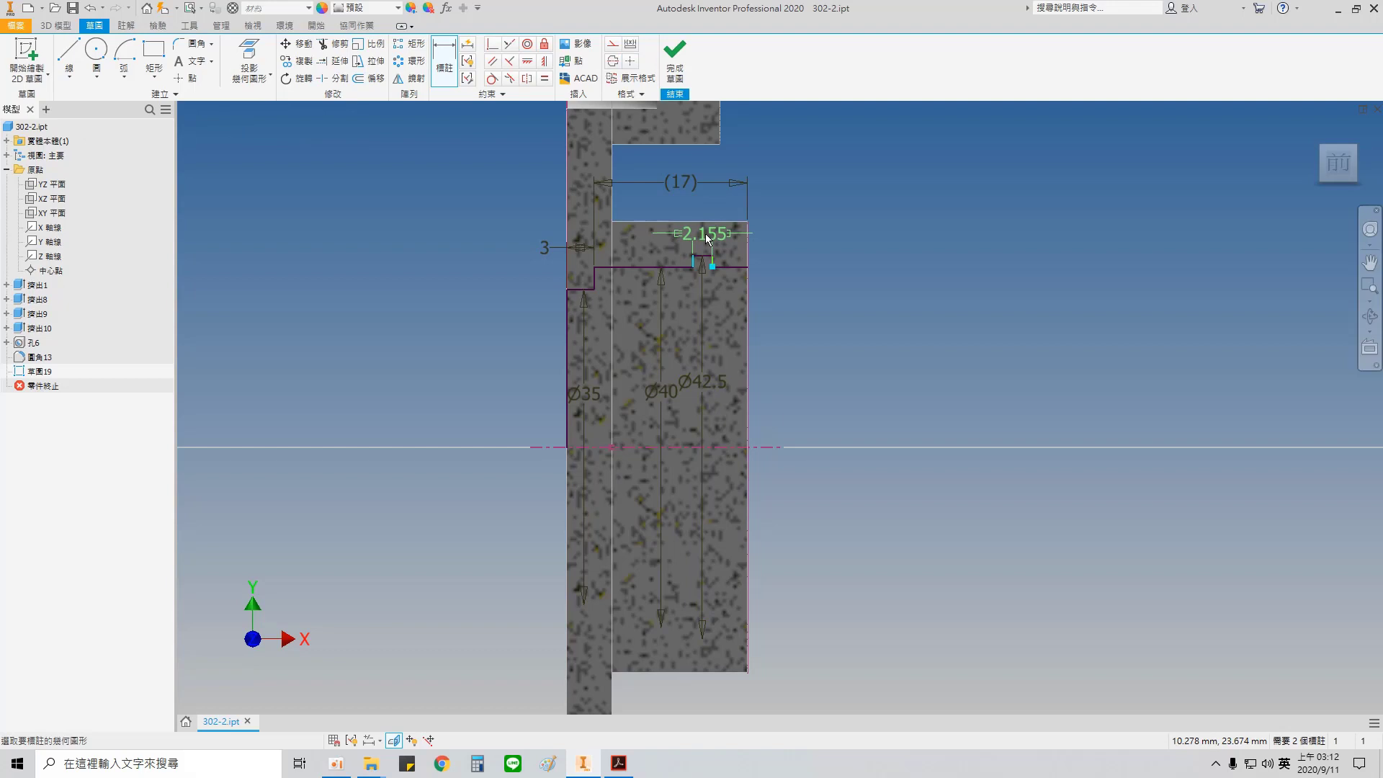
key("Escape")
Step: Dimension the groove's width between its two side walls as 1.95 mm
left_click(442, 63)
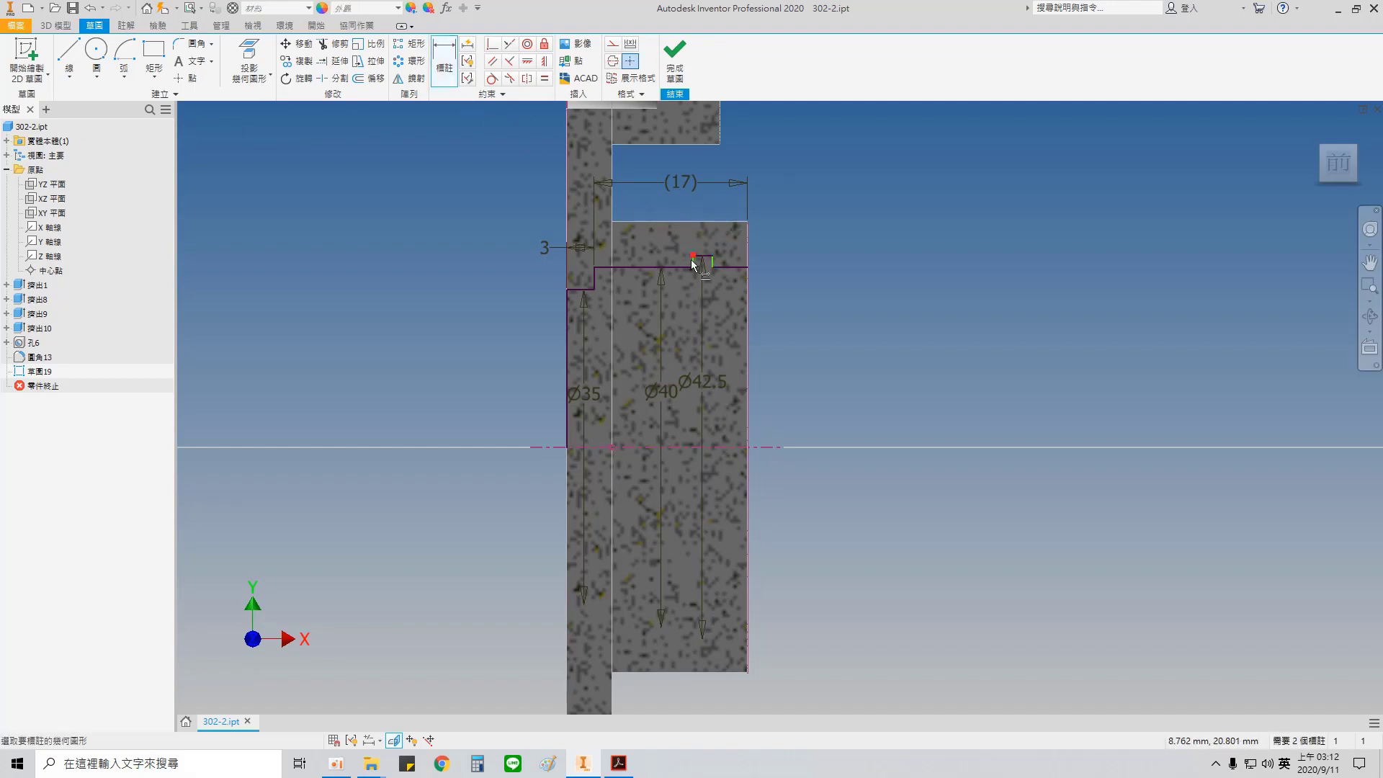
scroll(690, 261, "down", 5)
left_click(705, 261)
left_click(837, 259)
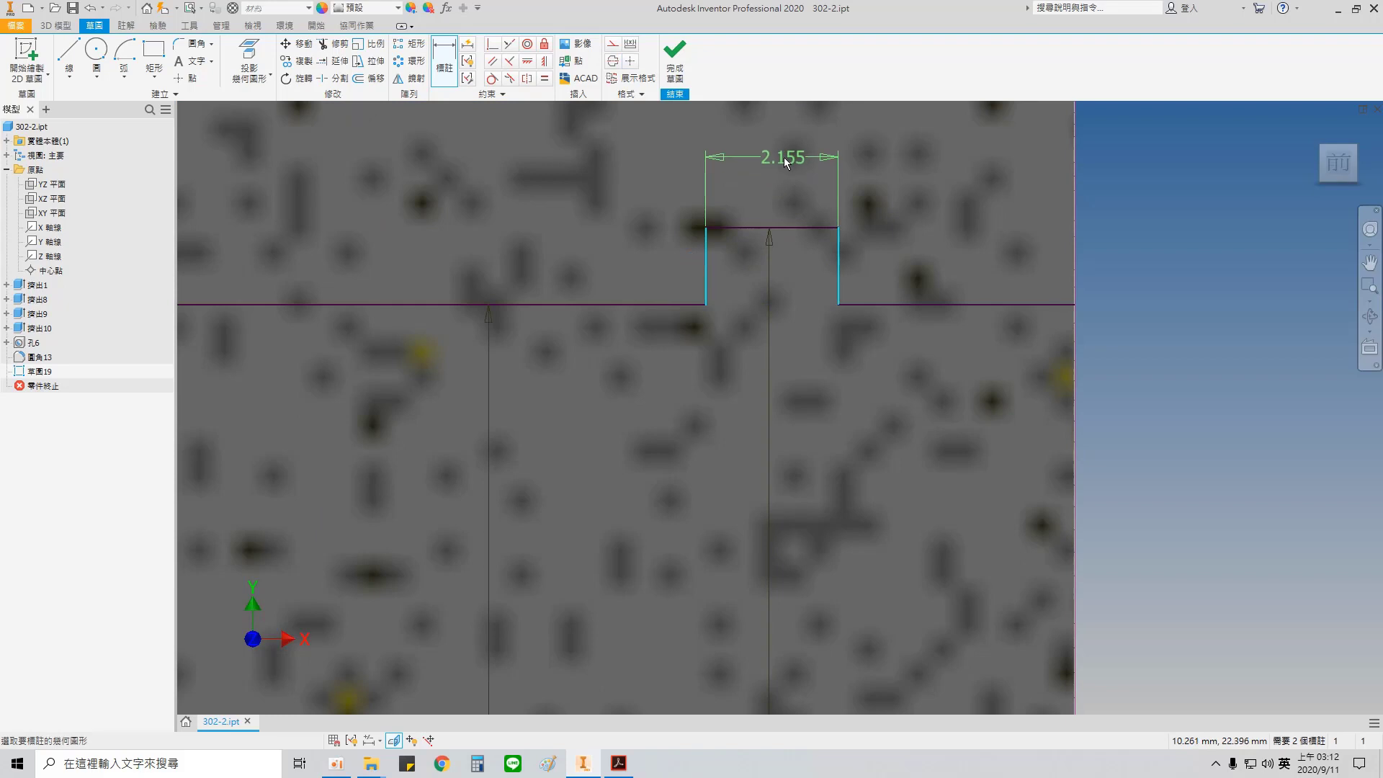
left_click(783, 157)
type("1")
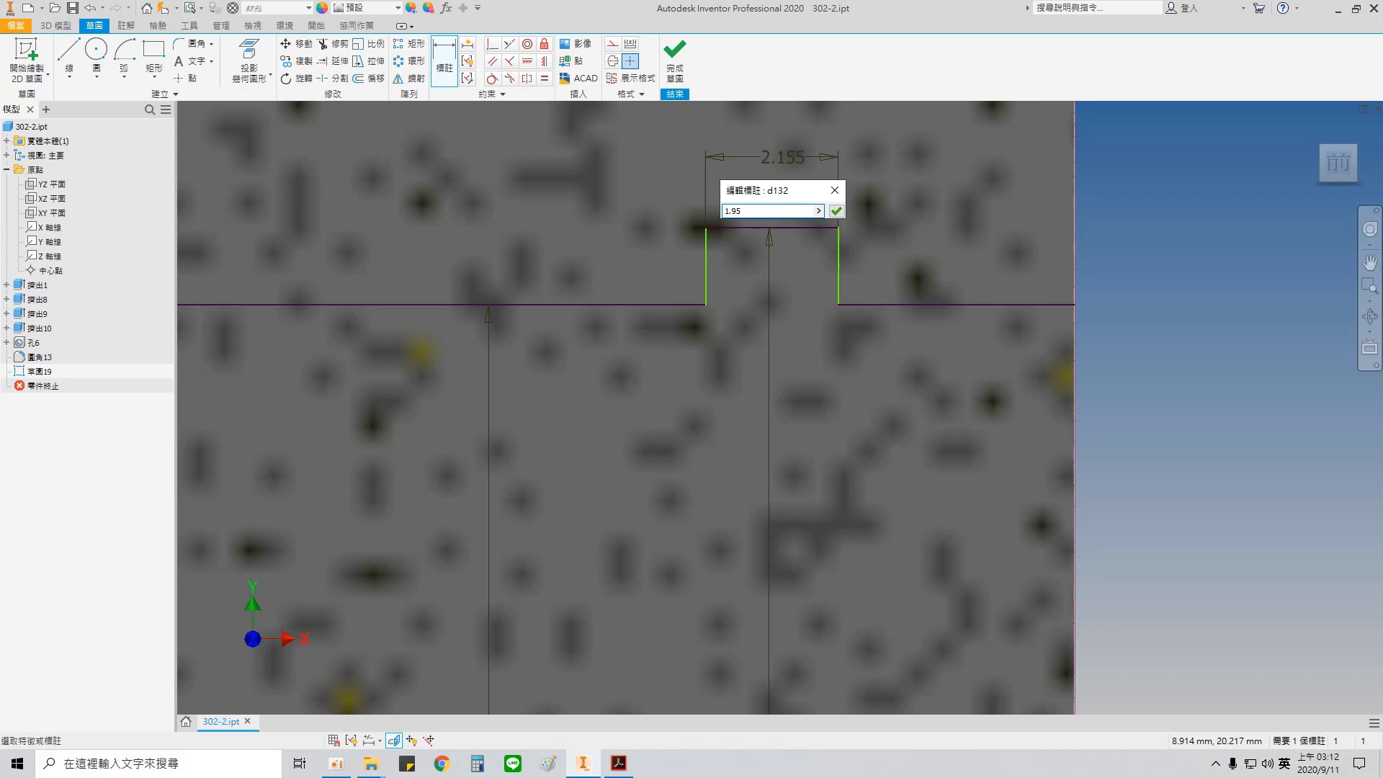
type(".95")
key("Return")
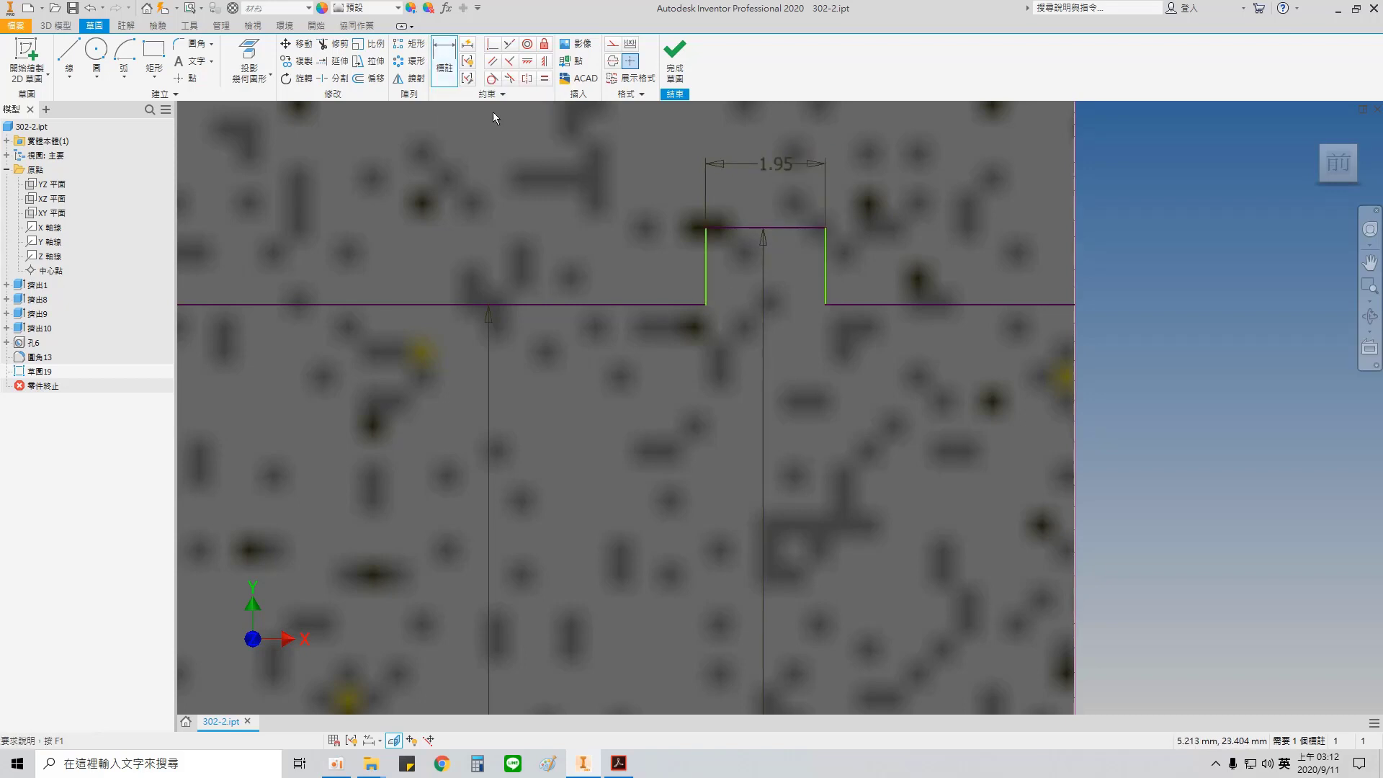
Step: Dimension the distance between the step's shoulder and the groove's nearer side wall as 12 mm
left_click(706, 262)
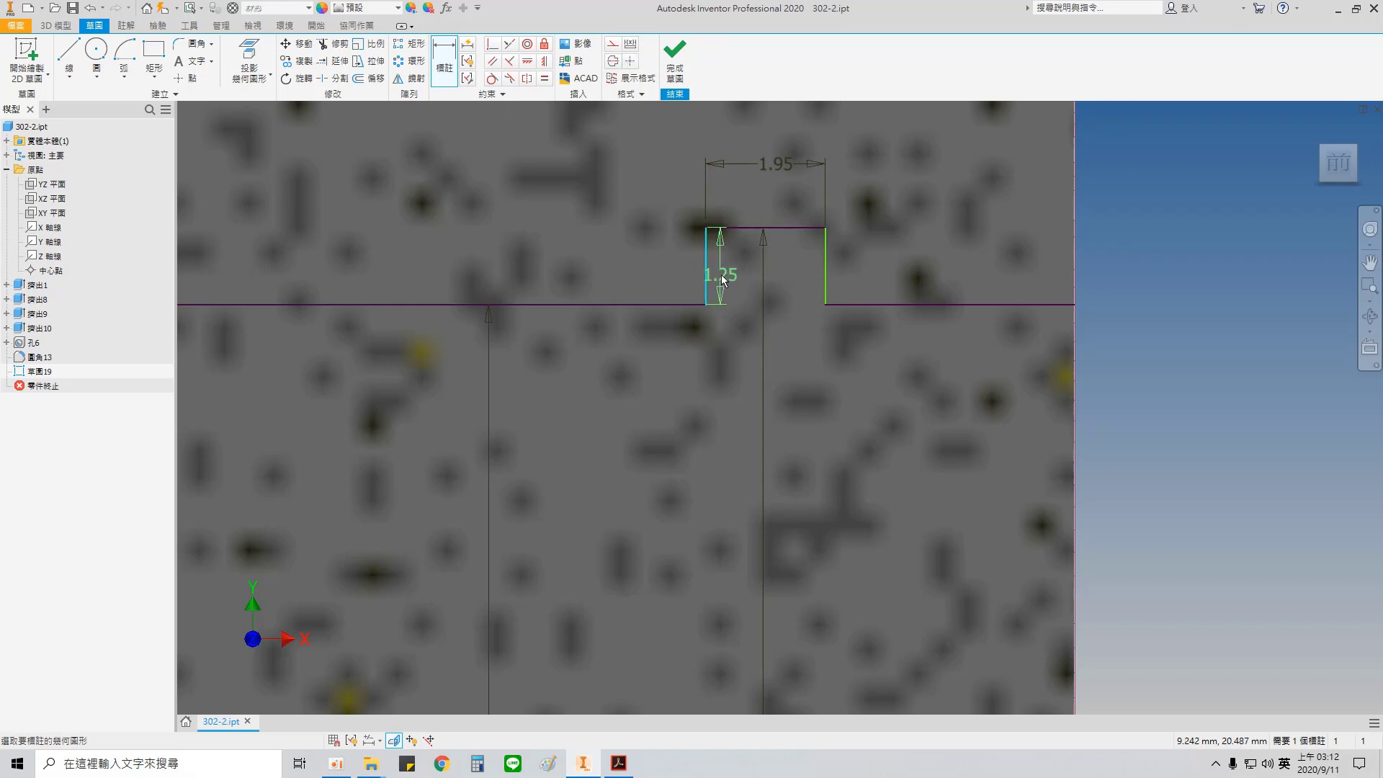
scroll(484, 304, "down", 4)
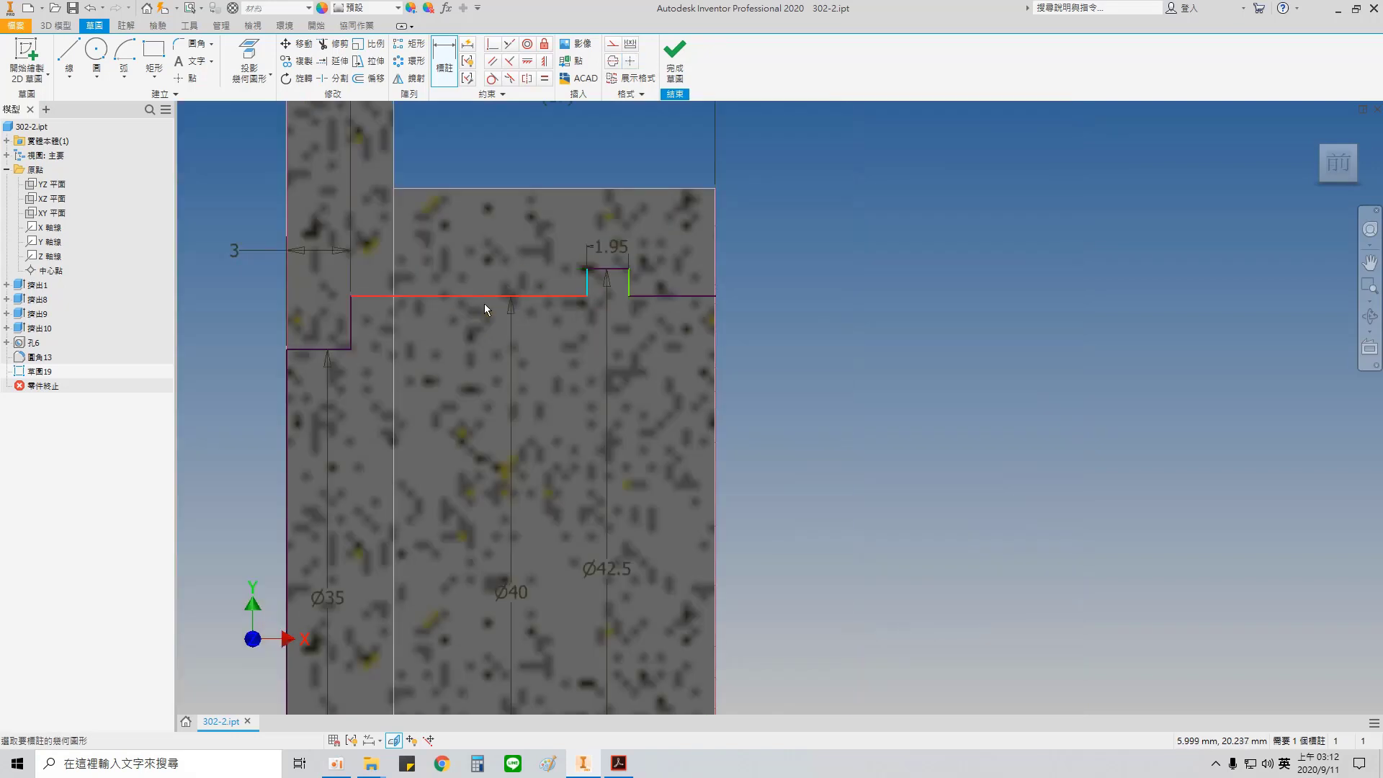
left_click(352, 328)
left_click(477, 247)
type("12")
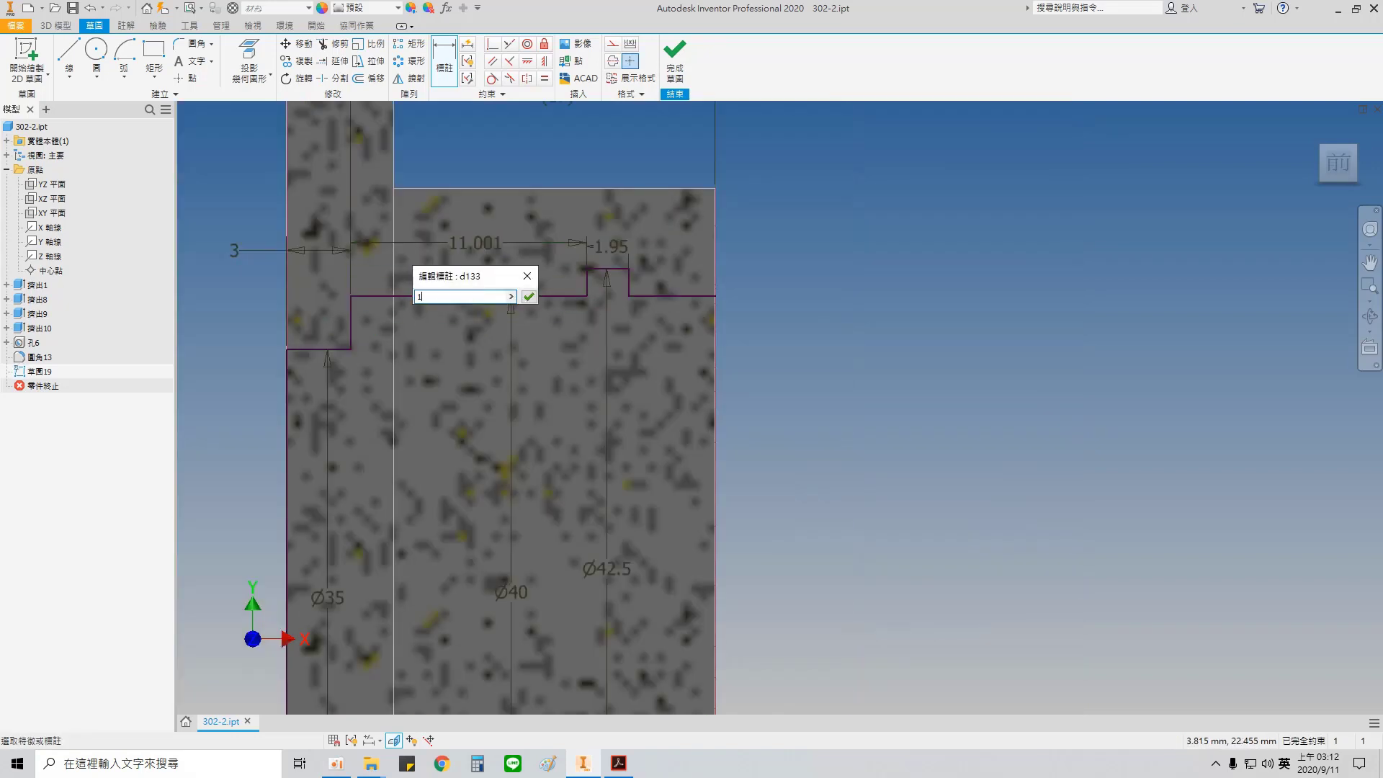
key("Return")
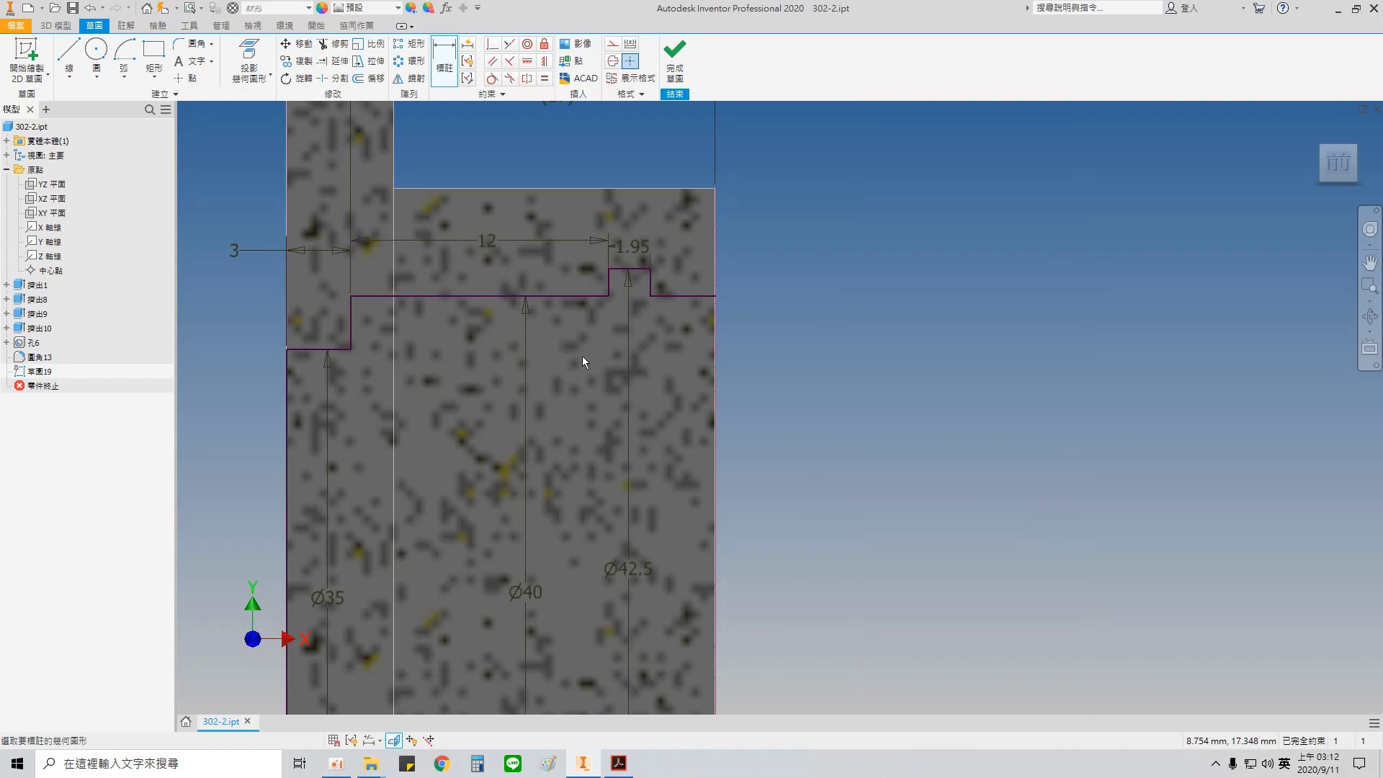
Step: Revolve the bore profile a full 360° about the centreline as a cut through the lower hub
key("r")
scroll(798, 549, "up", 3)
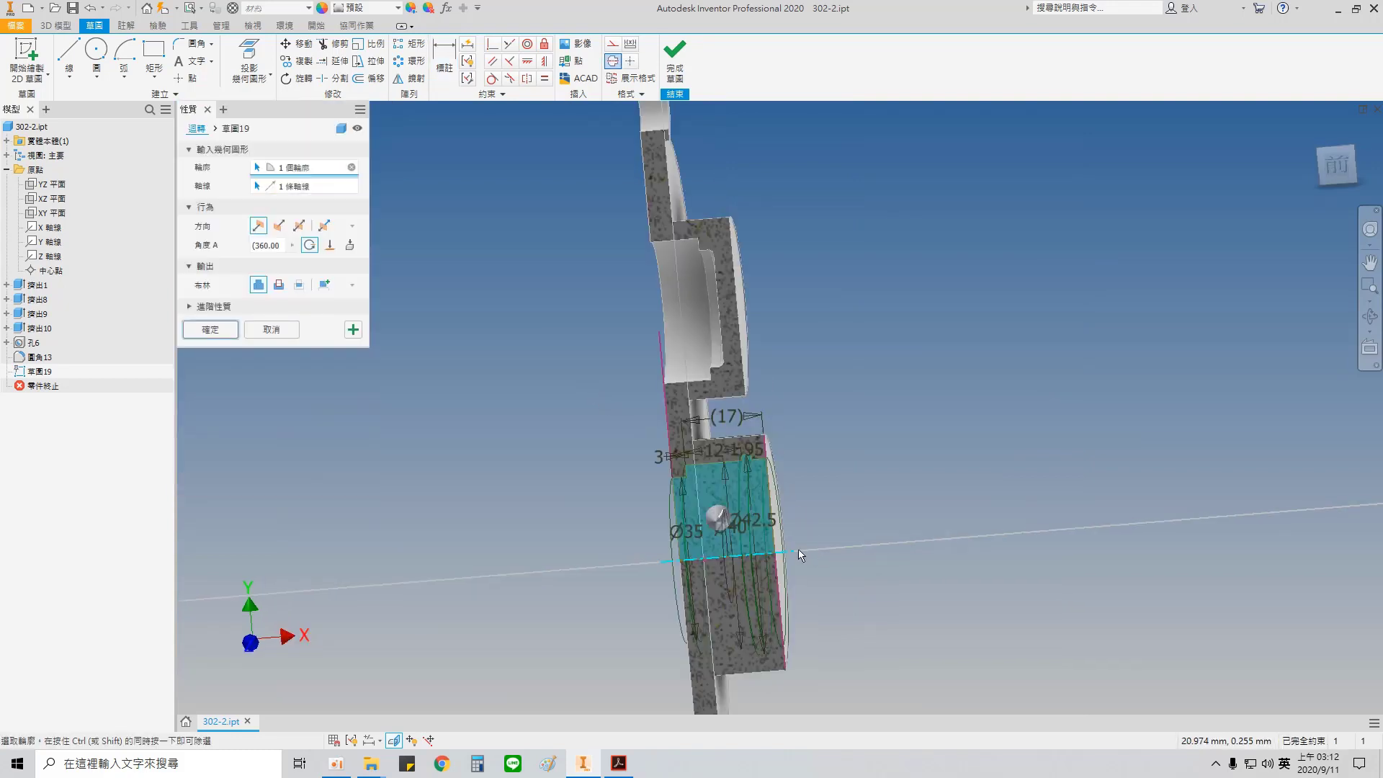
left_click(278, 285)
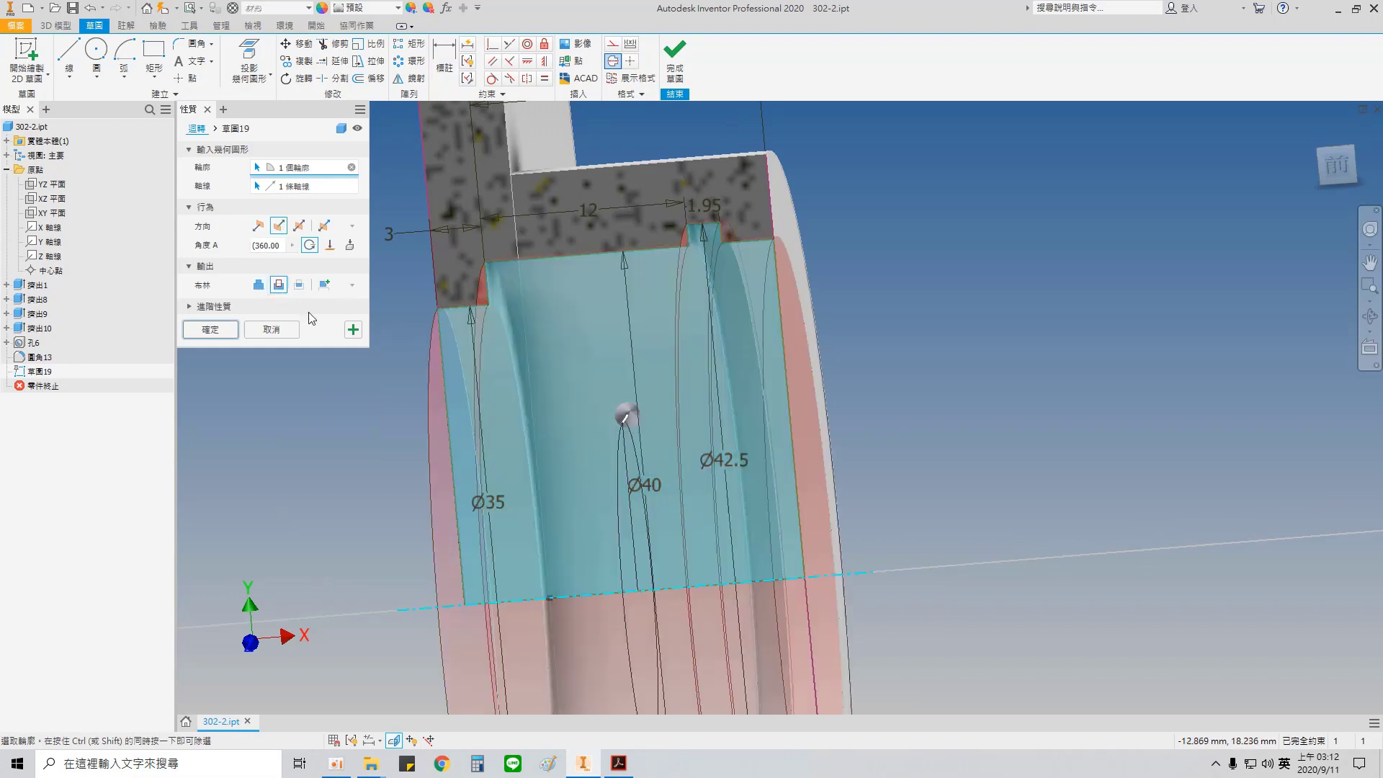
left_click(213, 331)
middle_click_drag(949, 471, 916, 500, "shift")
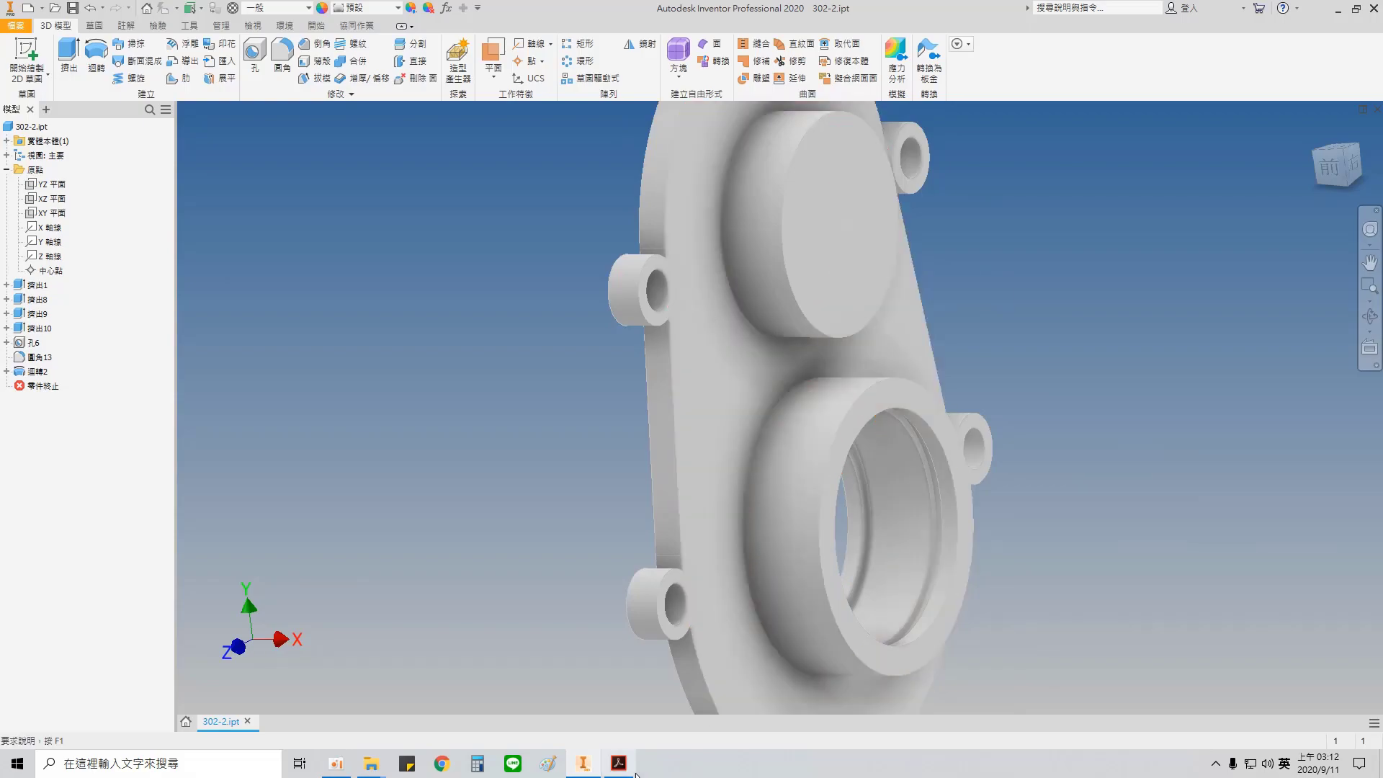
Step: Check the PDF drawing's note for unspecified chamfers and the bore mouths of both hubs, and return to the Inventor model
left_click(618, 762)
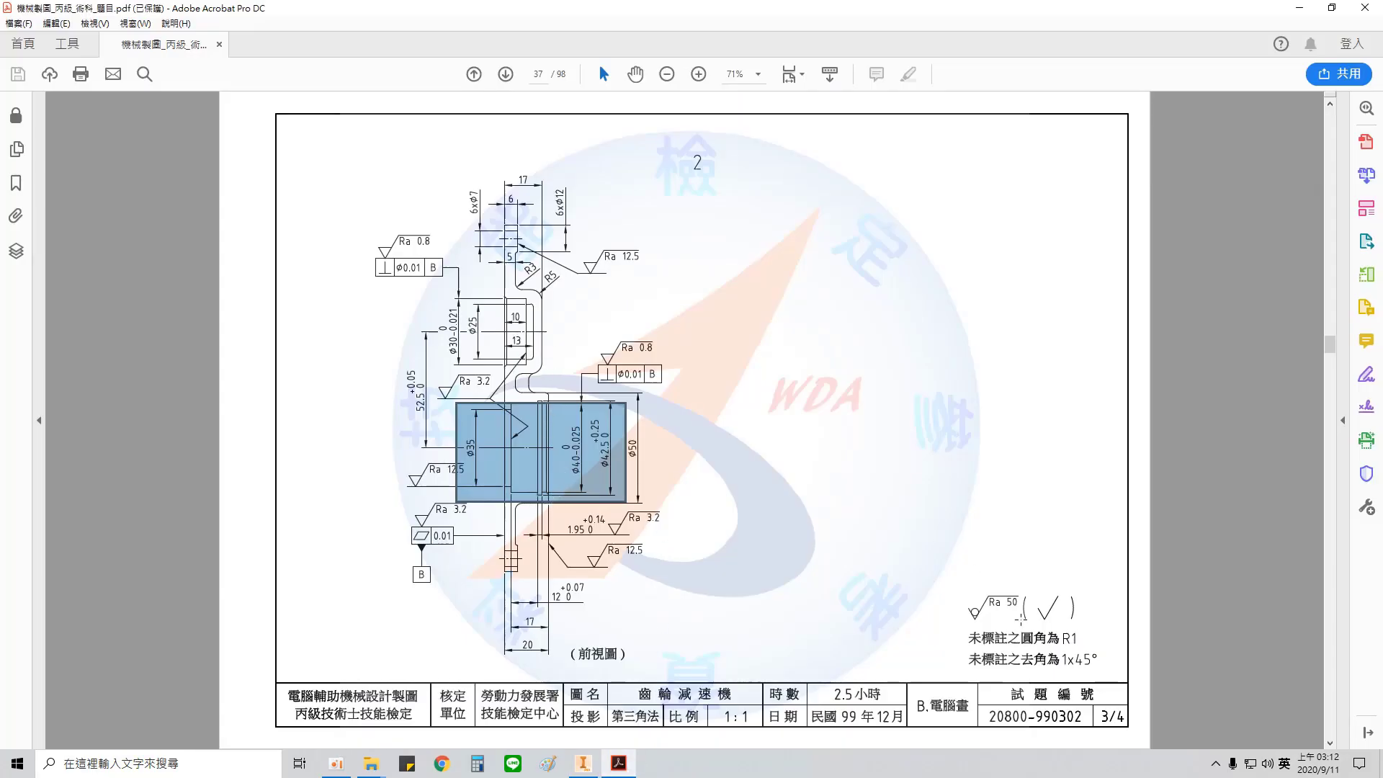
left_click_drag(1014, 645, 1031, 678)
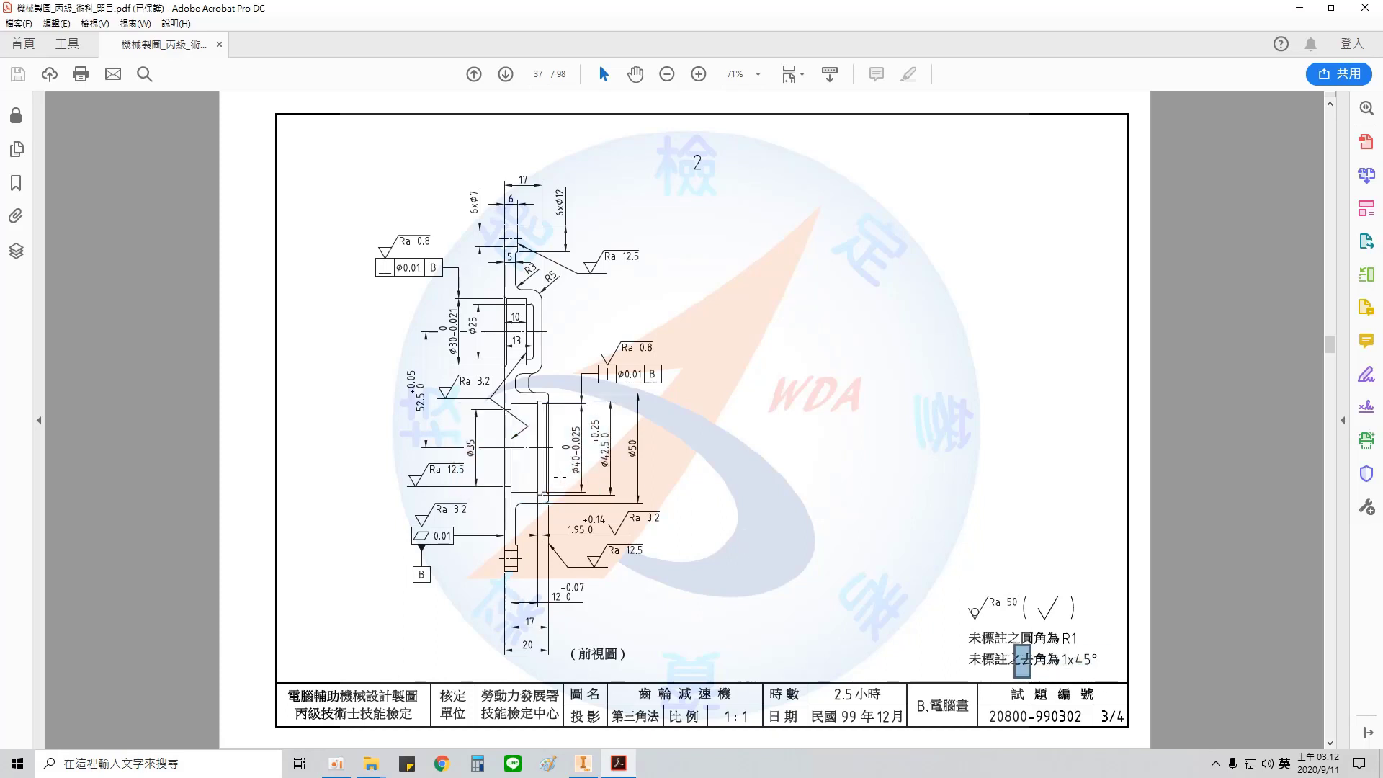
left_click_drag(545, 397, 563, 502)
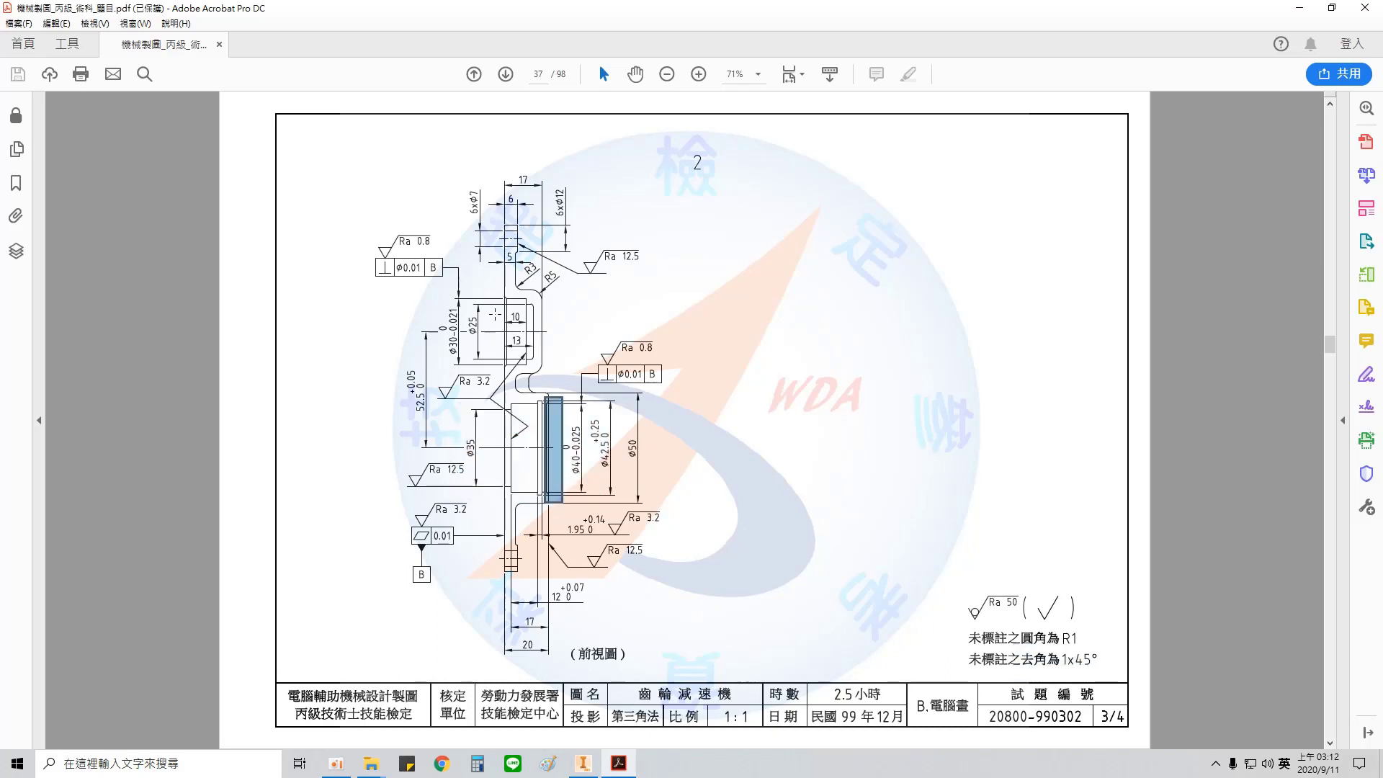
left_click_drag(493, 290, 515, 380)
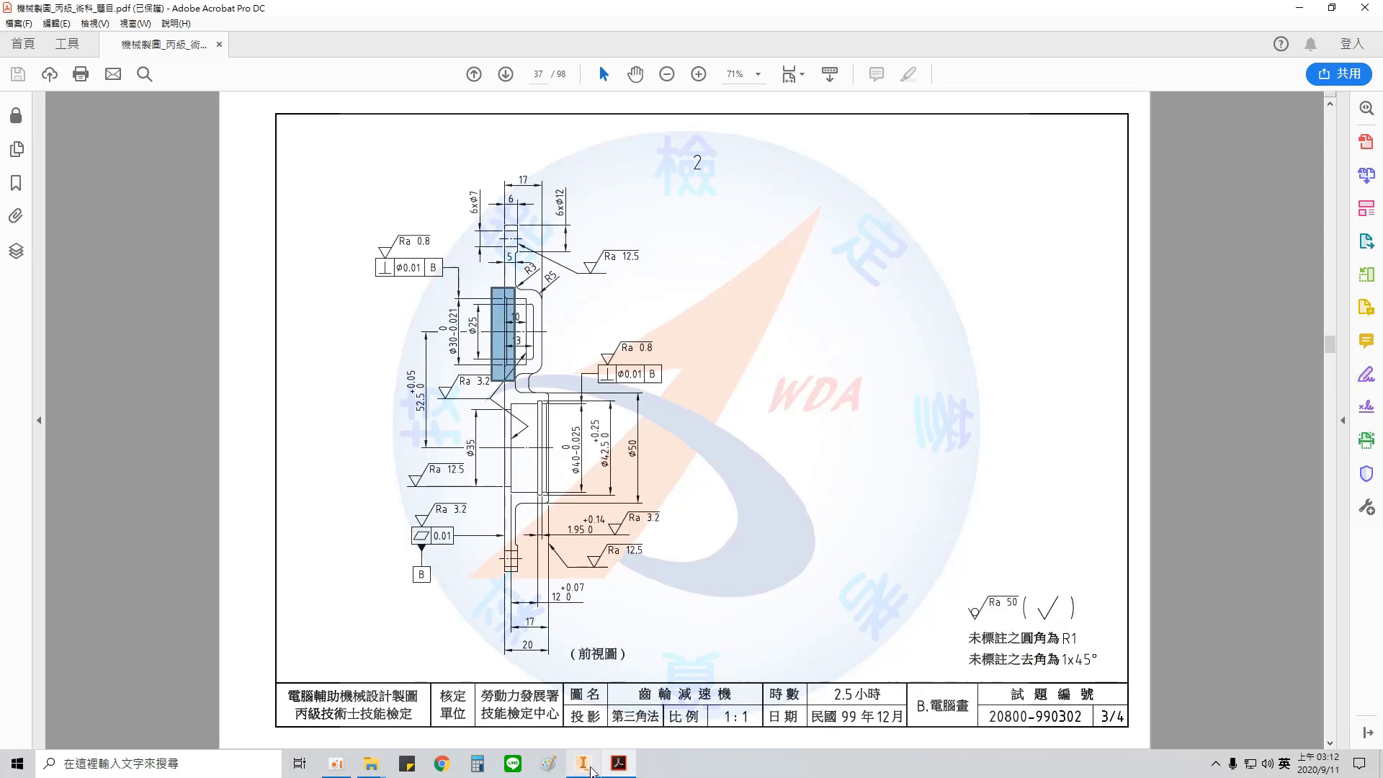
left_click(583, 763)
Step: Chamfer the lower hub's outer bore edge and the upper bore's edge on the plate's back face by 1 mm
left_click(321, 43)
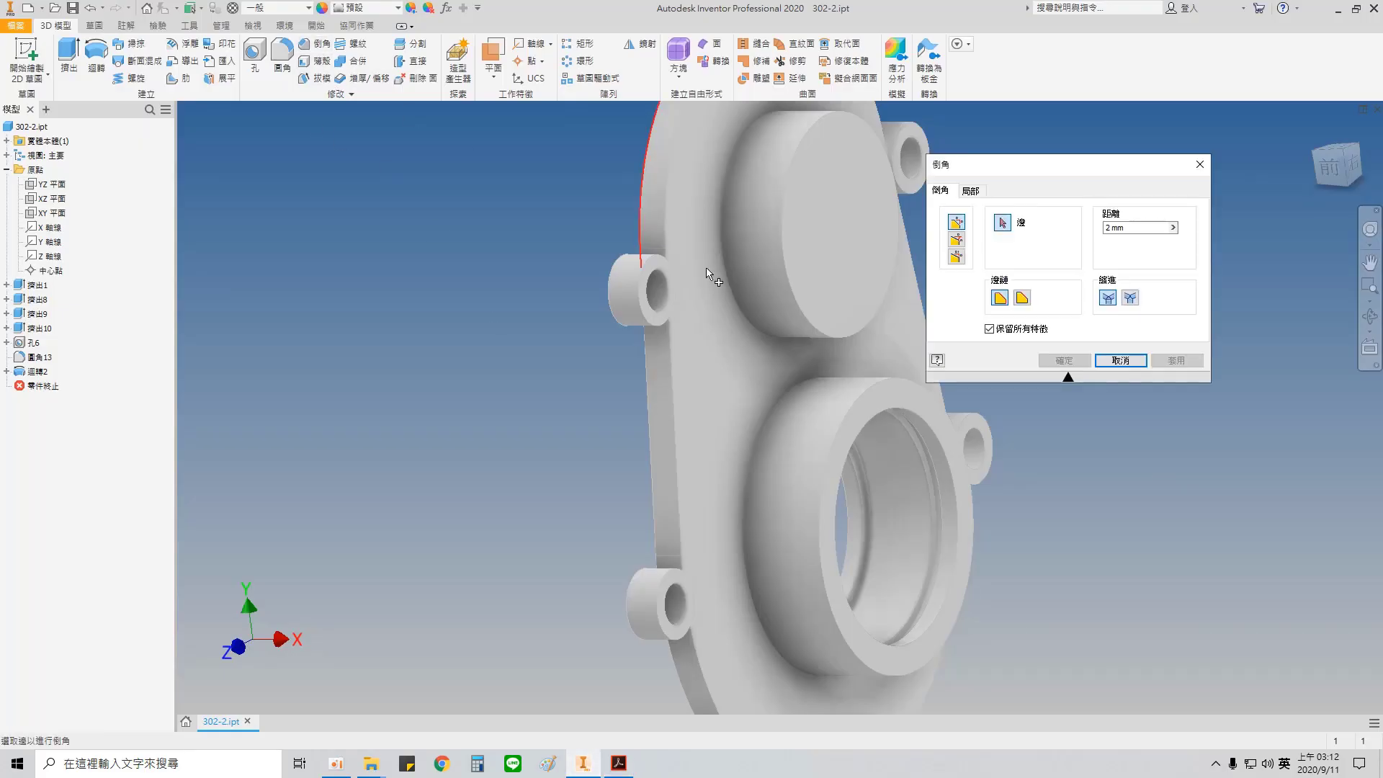
left_click(1135, 228)
type("1")
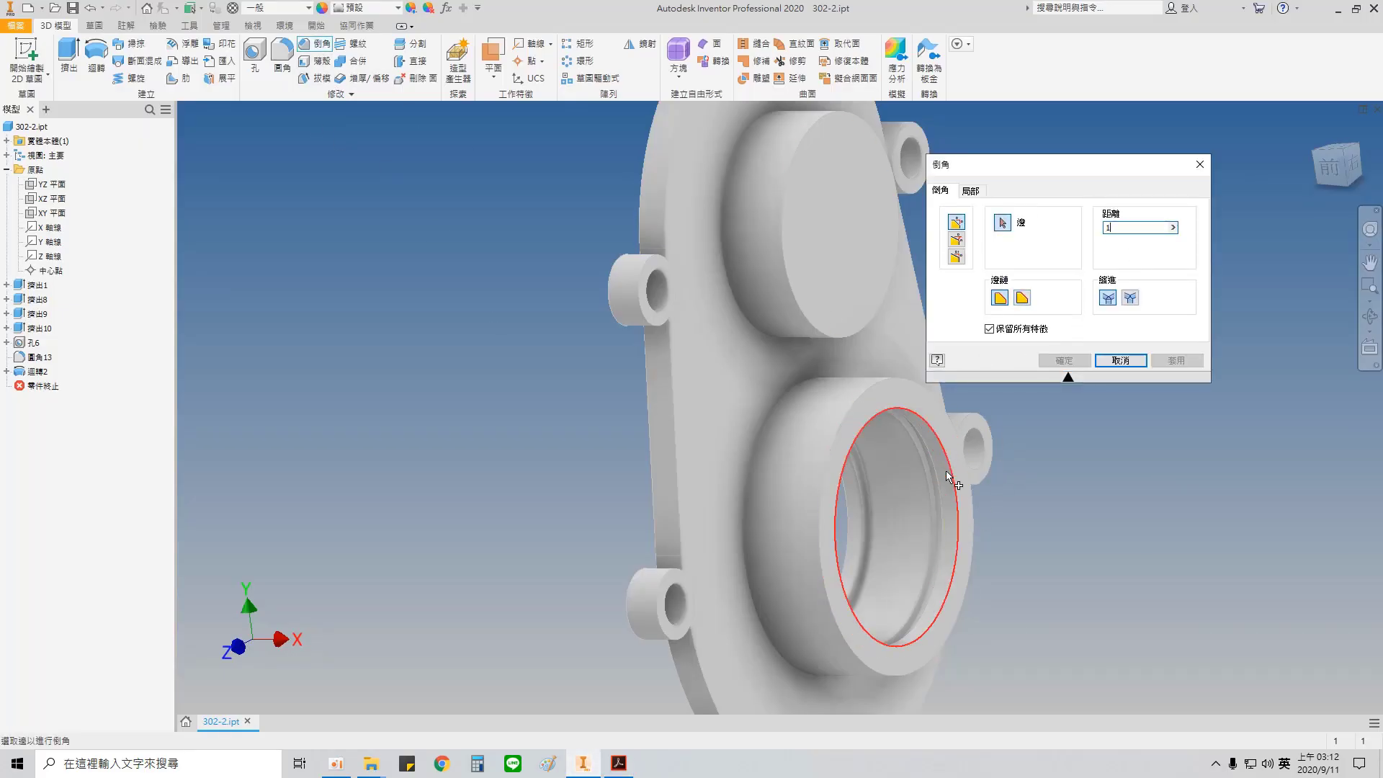
left_click(949, 459)
middle_click_drag(823, 329, 898, 299, "shift")
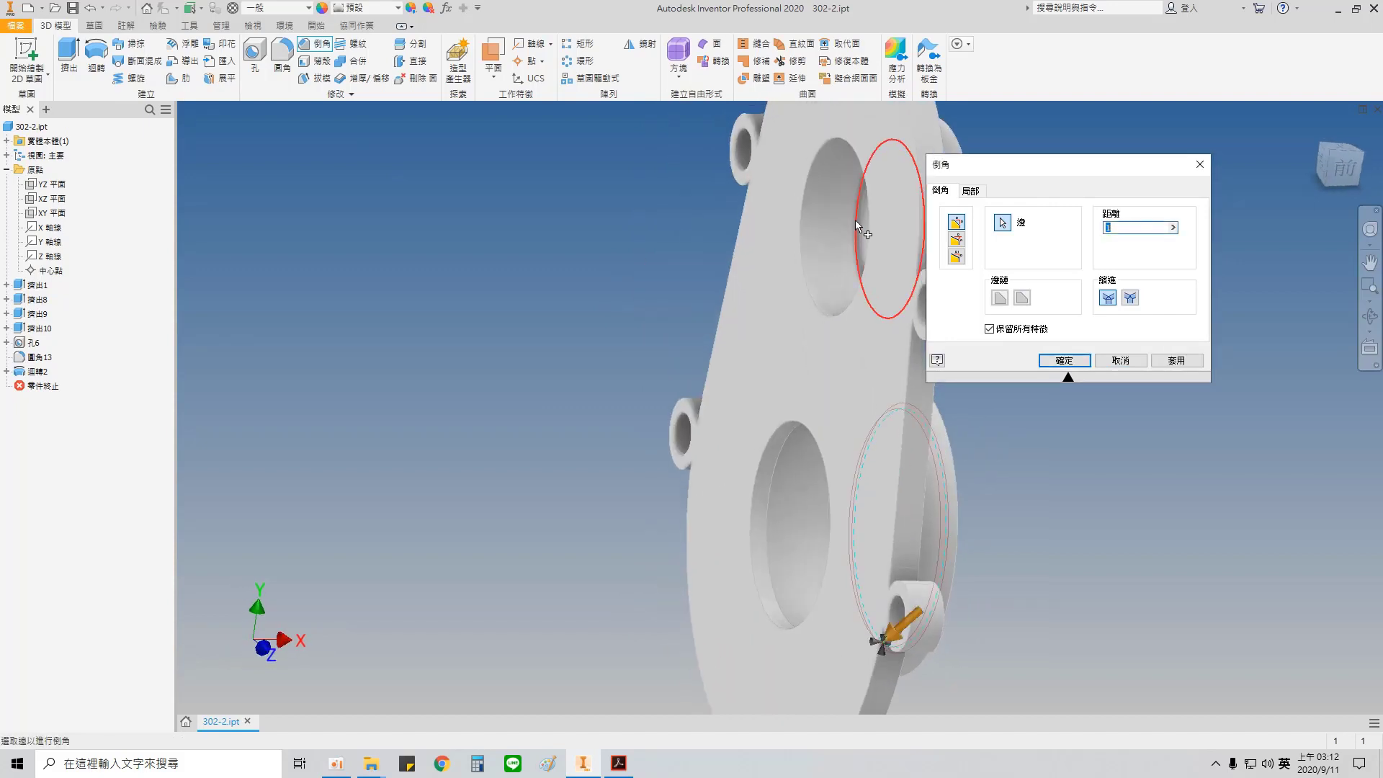
left_click(871, 220)
left_click(1176, 360)
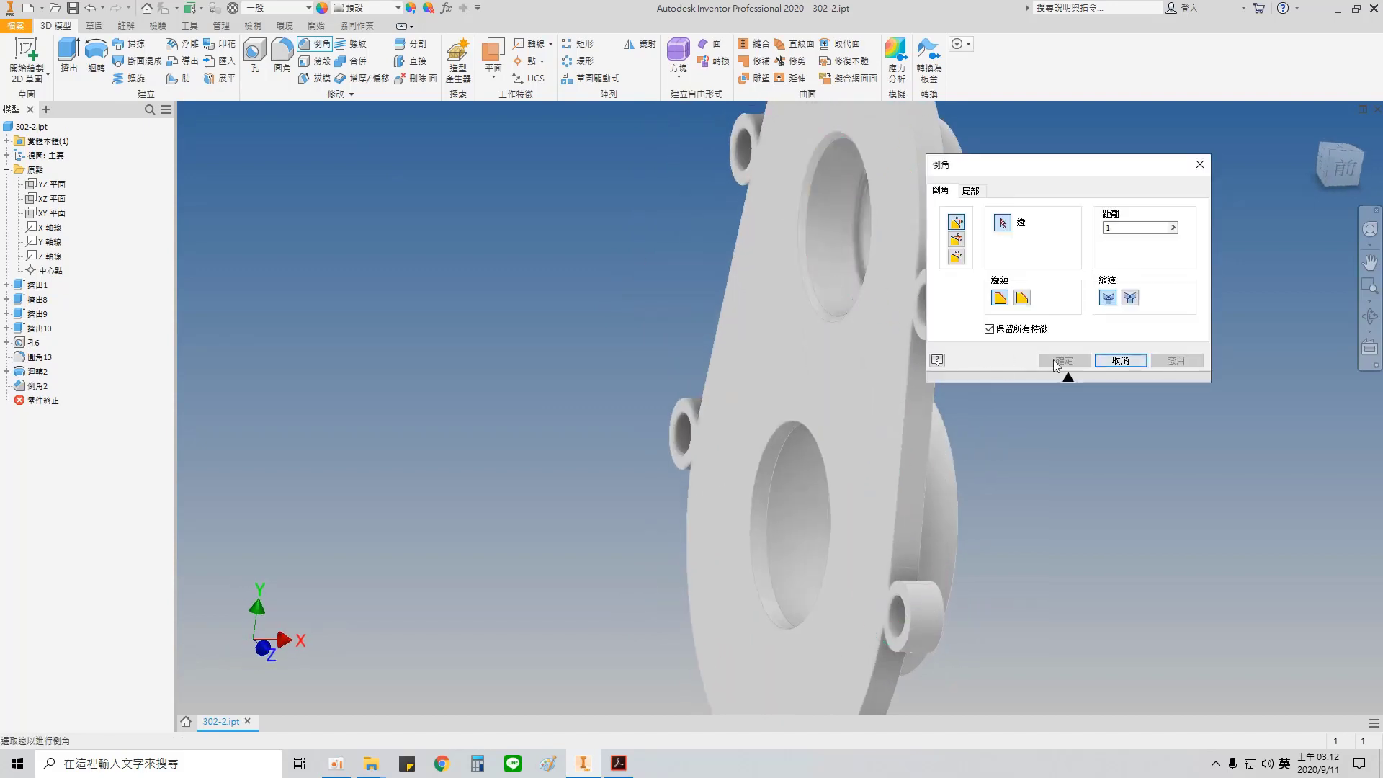
left_click(1128, 365)
Step: Check the PDF drawing's note for unspecified fillets and the radii around the plate and upper hub, and return to the Inventor model
left_click(618, 763)
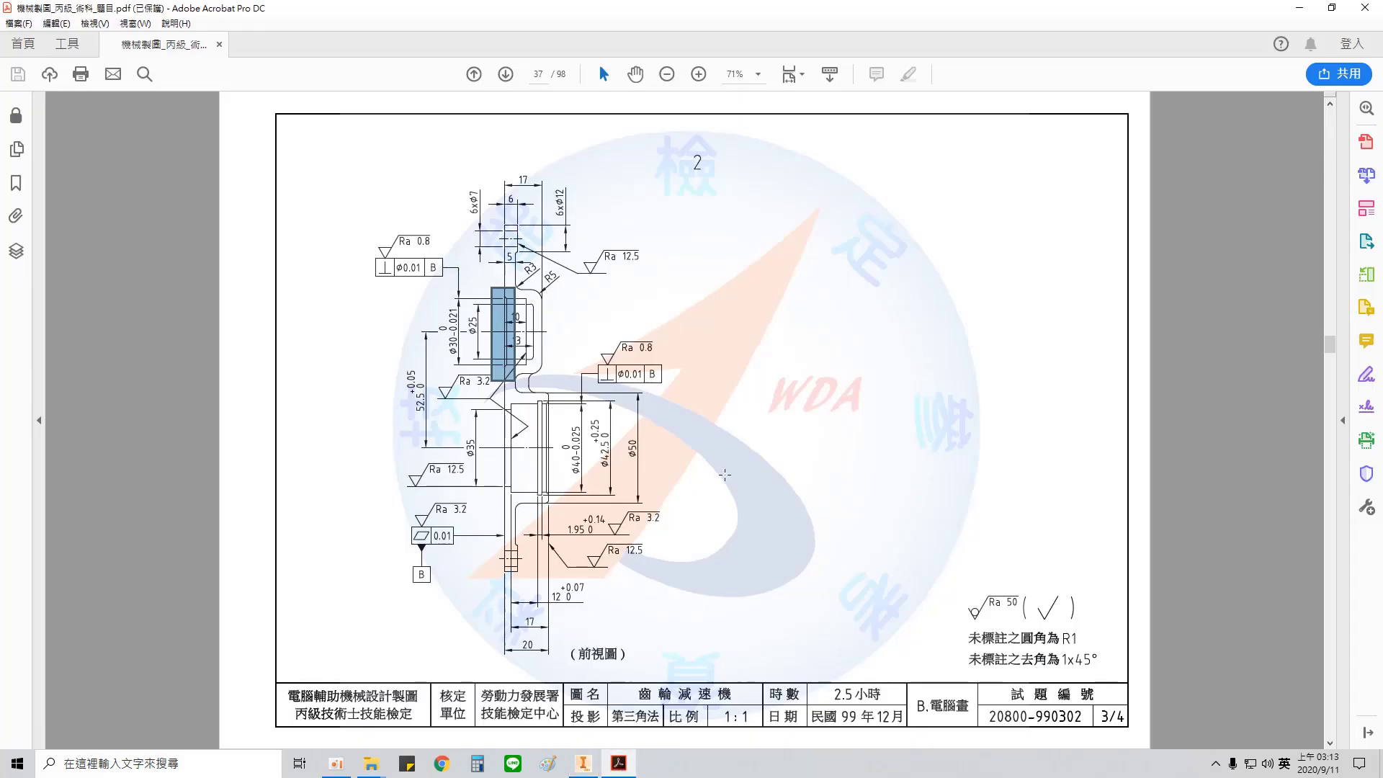
left_click_drag(1021, 628, 1041, 648)
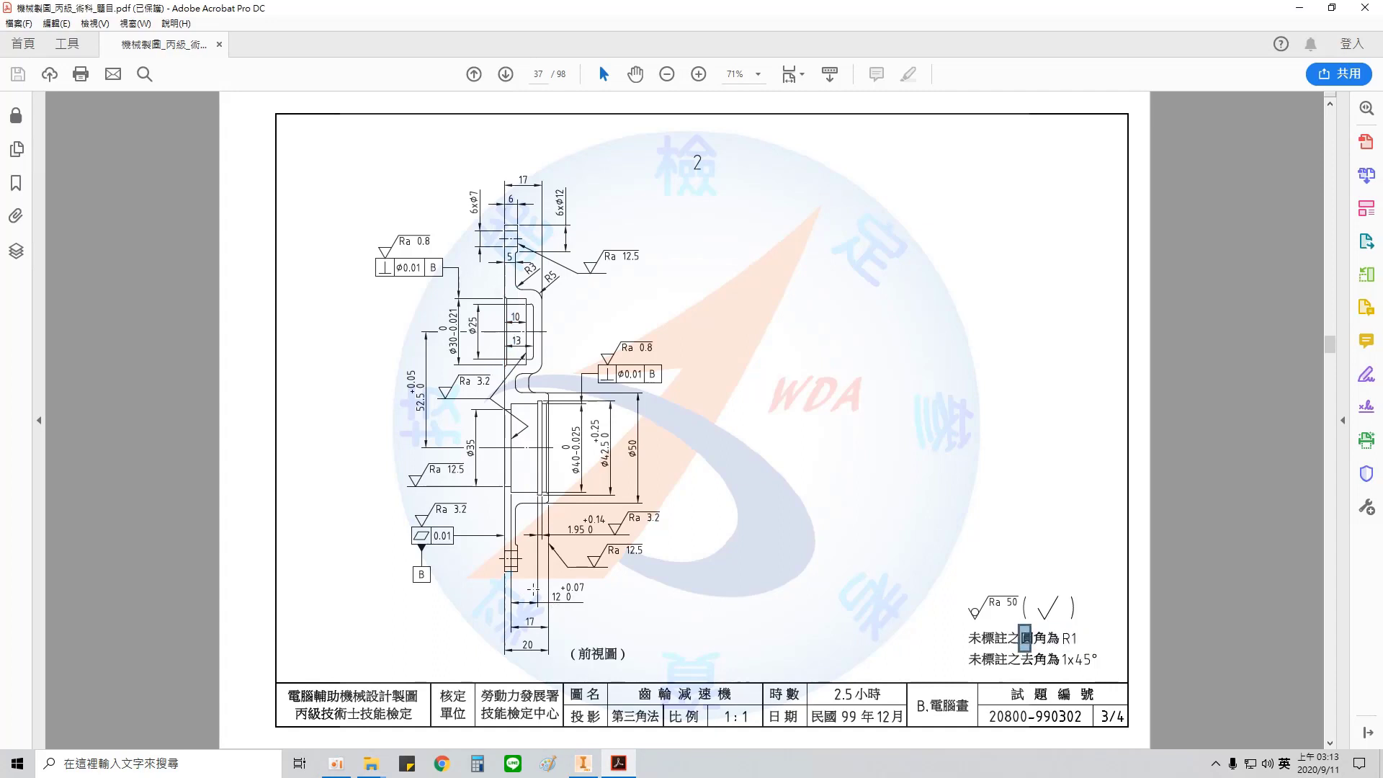
left_click_drag(512, 540, 534, 559)
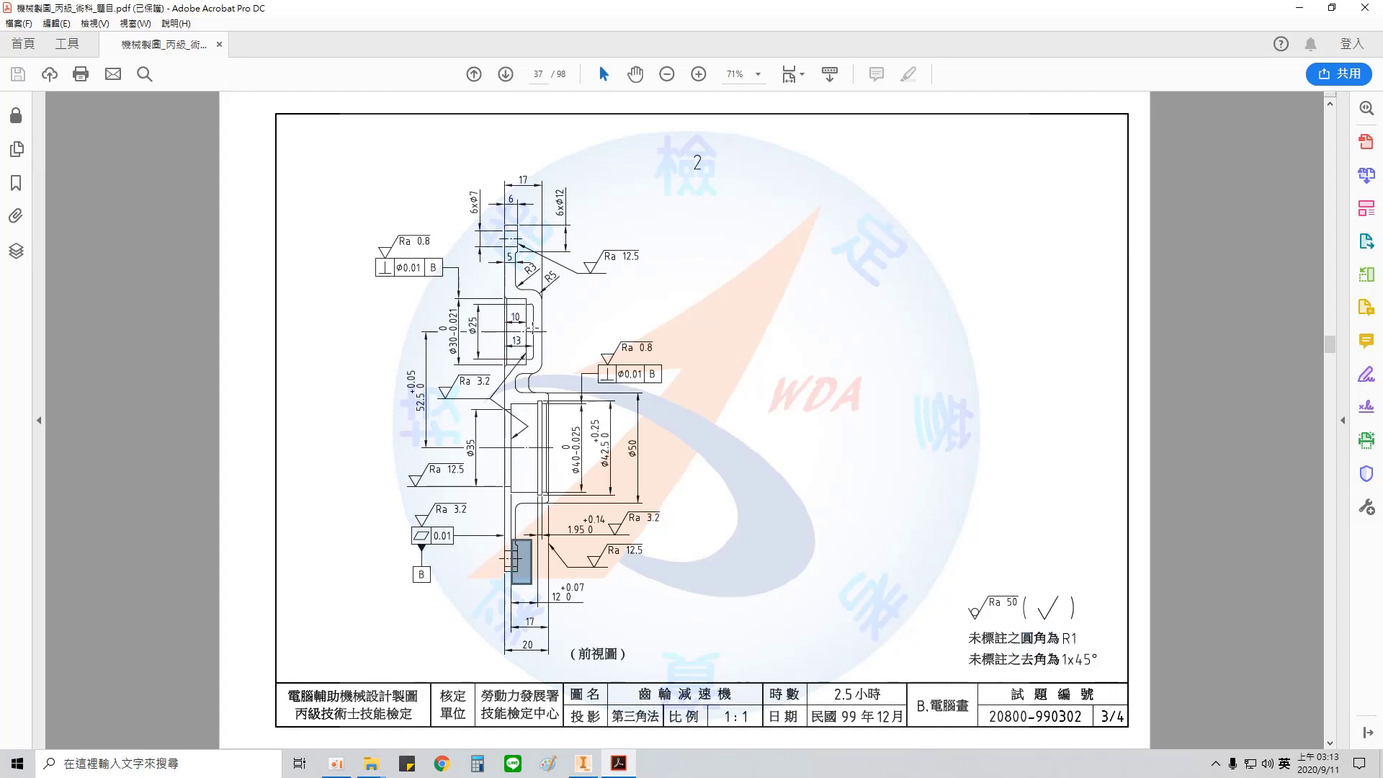
left_click_drag(520, 259, 572, 293)
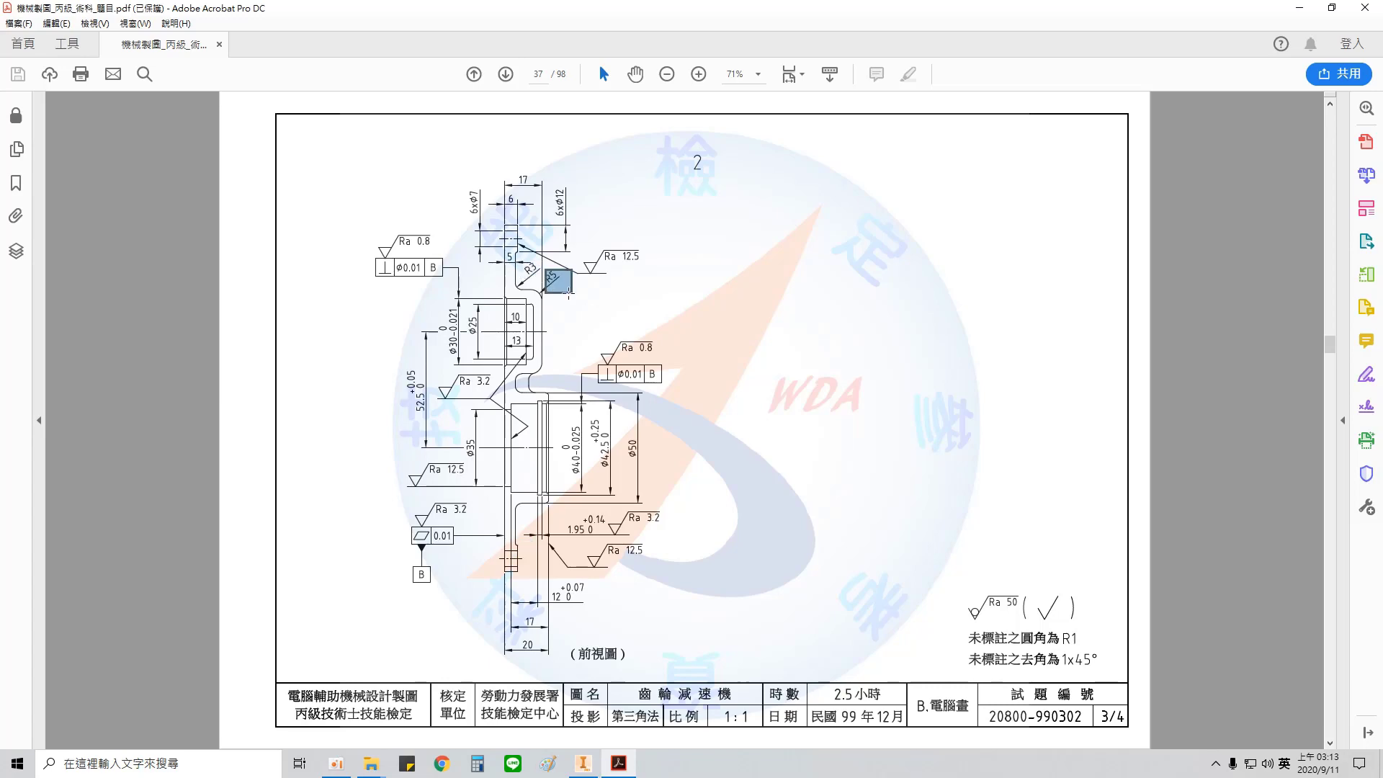
left_click(584, 763)
Step: Start a 3 mm fillet and select the base edges where the two hubs meet the plate
middle_click_drag(1040, 474, 927, 453, "shift")
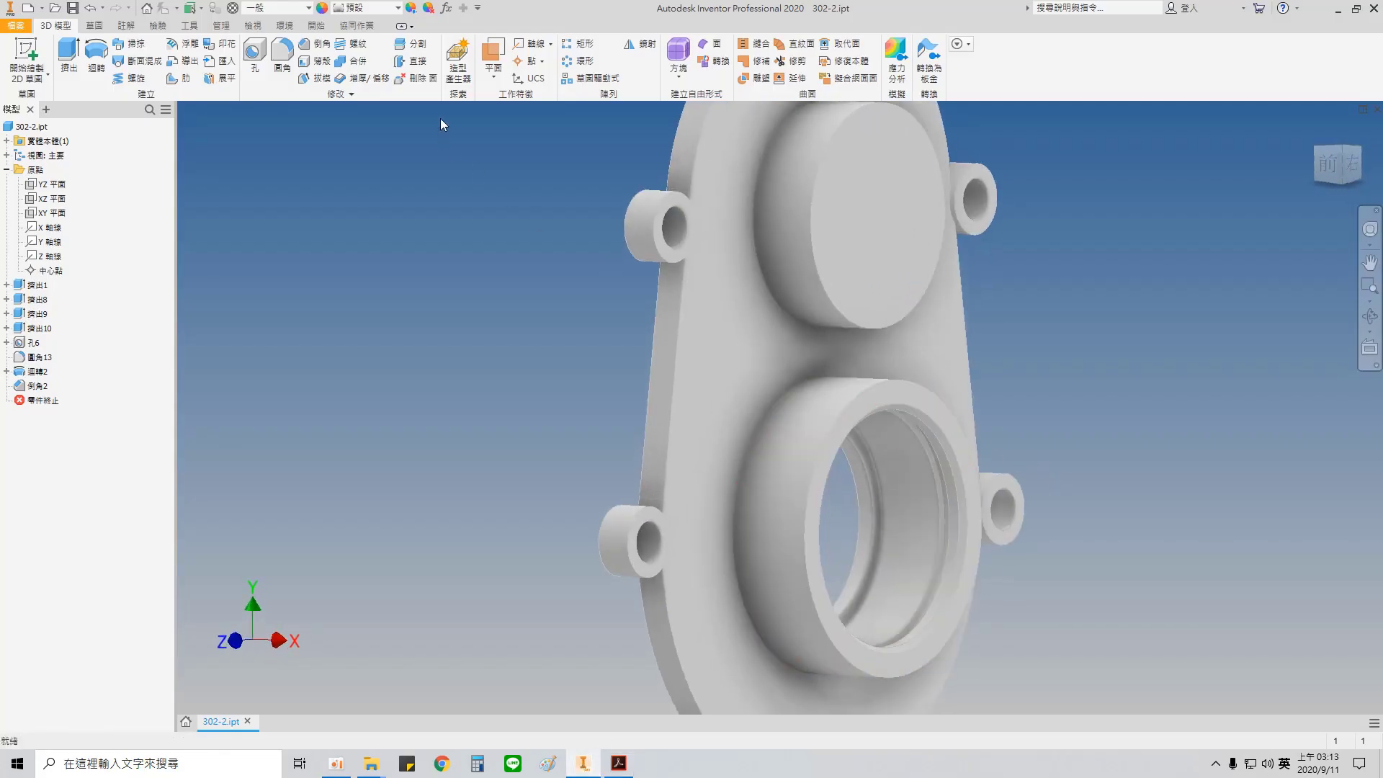
left_click(282, 61)
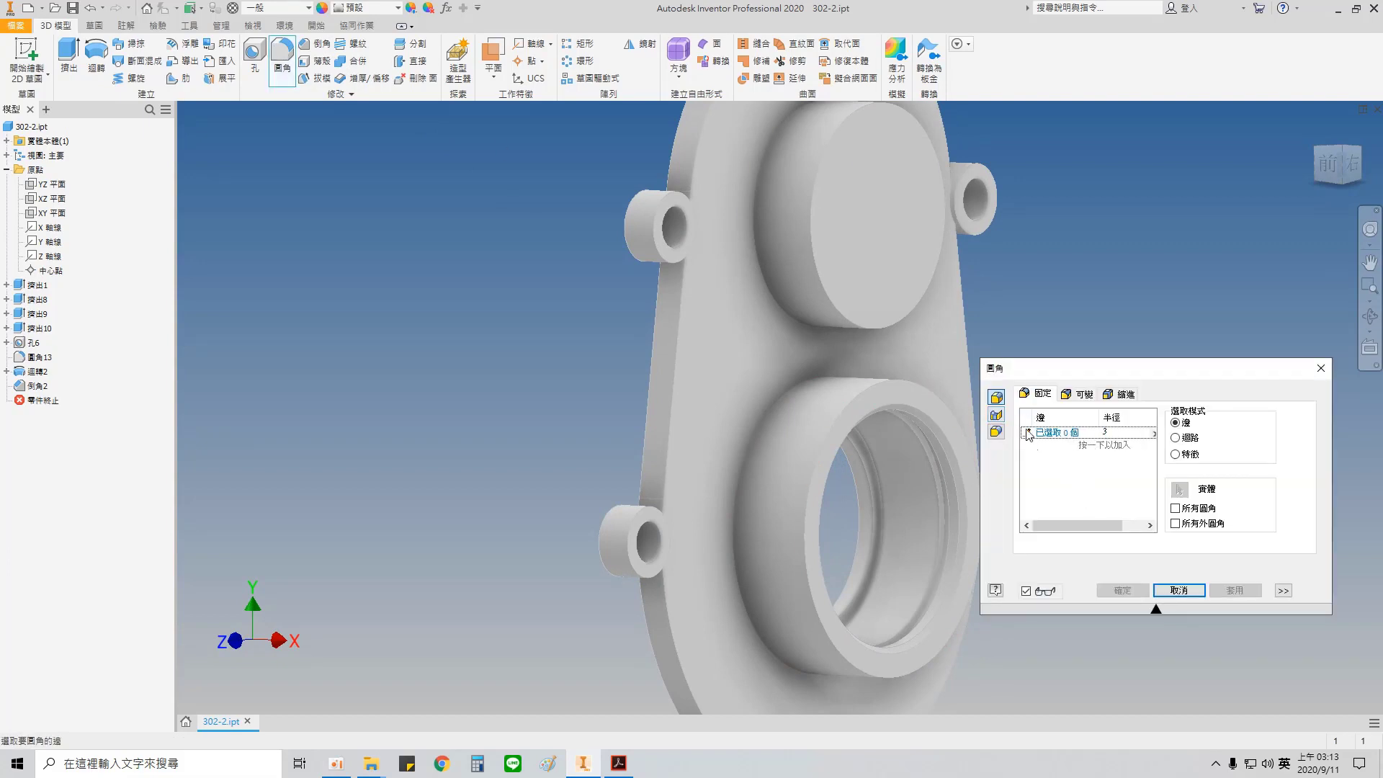
middle_click_drag(771, 256, 715, 412, "shift")
left_click(744, 287)
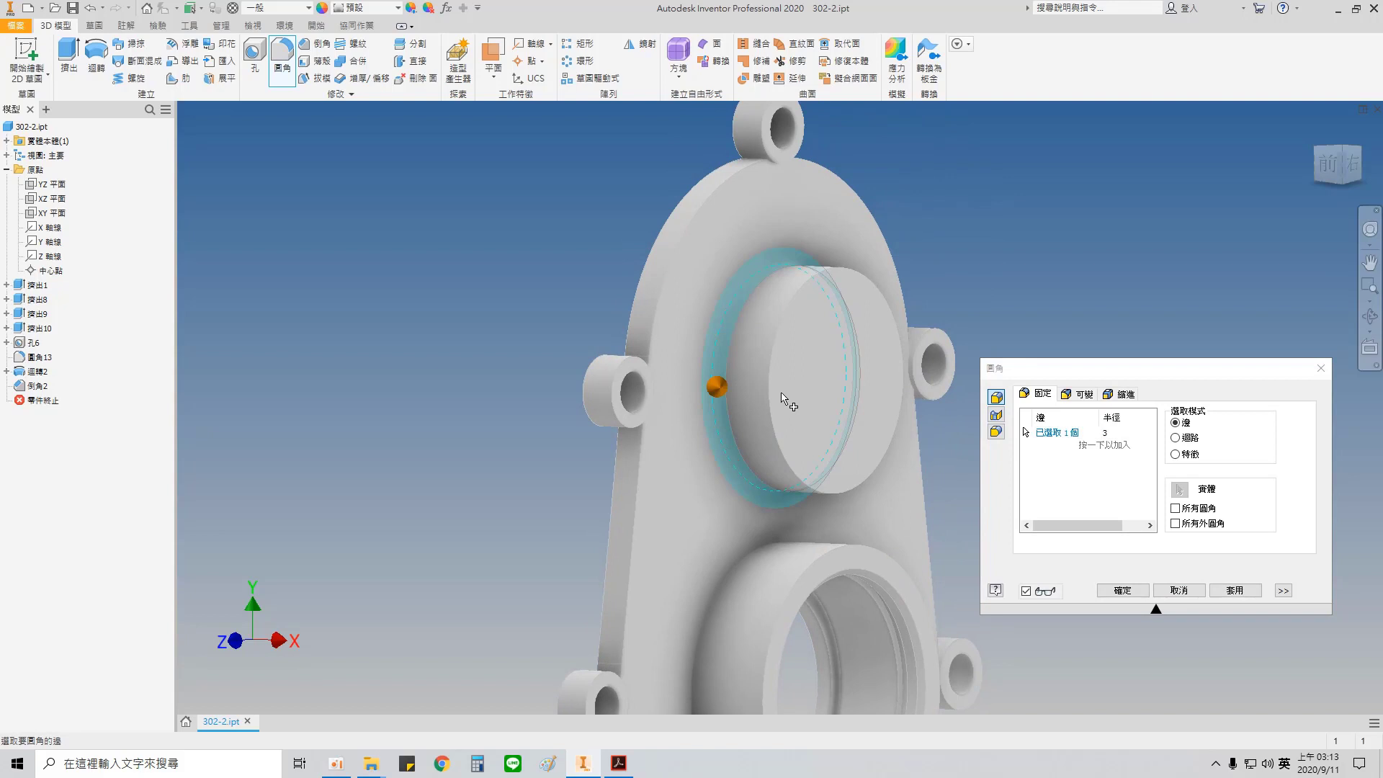
left_click(737, 560)
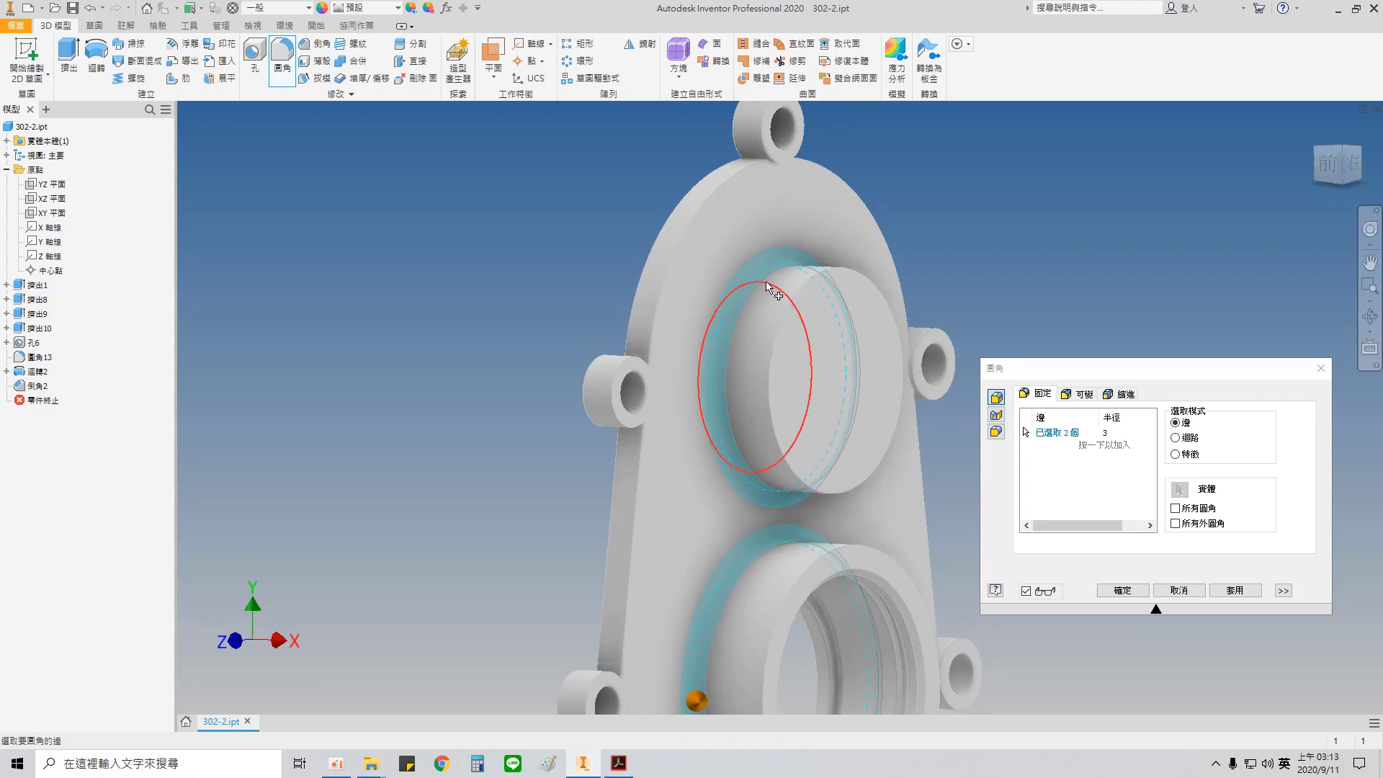
Step: Add the plate's front perimeter edges between the bolt lugs to the 3 mm fillet and apply it, accepting only the successful blends
left_click(702, 213)
left_click(857, 209)
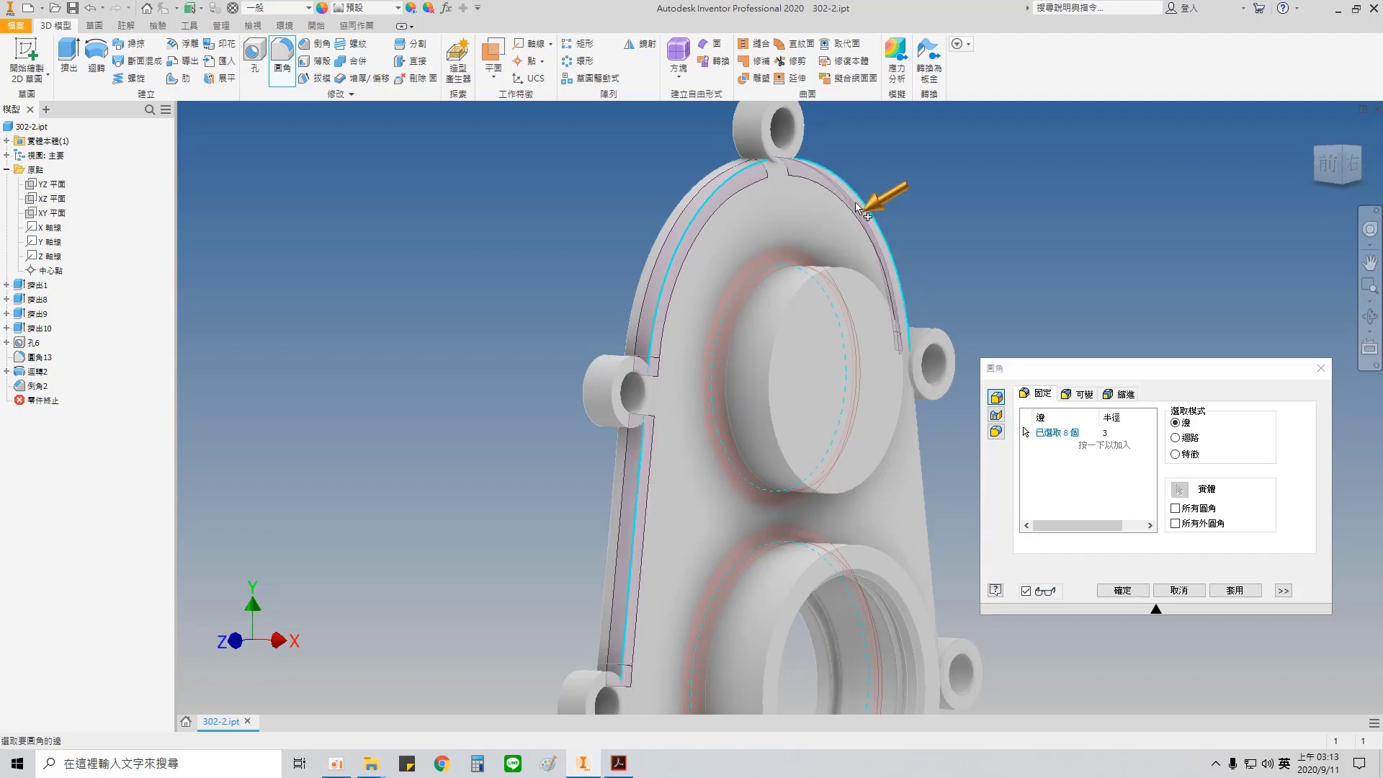
middle_click_drag(956, 473, 896, 440)
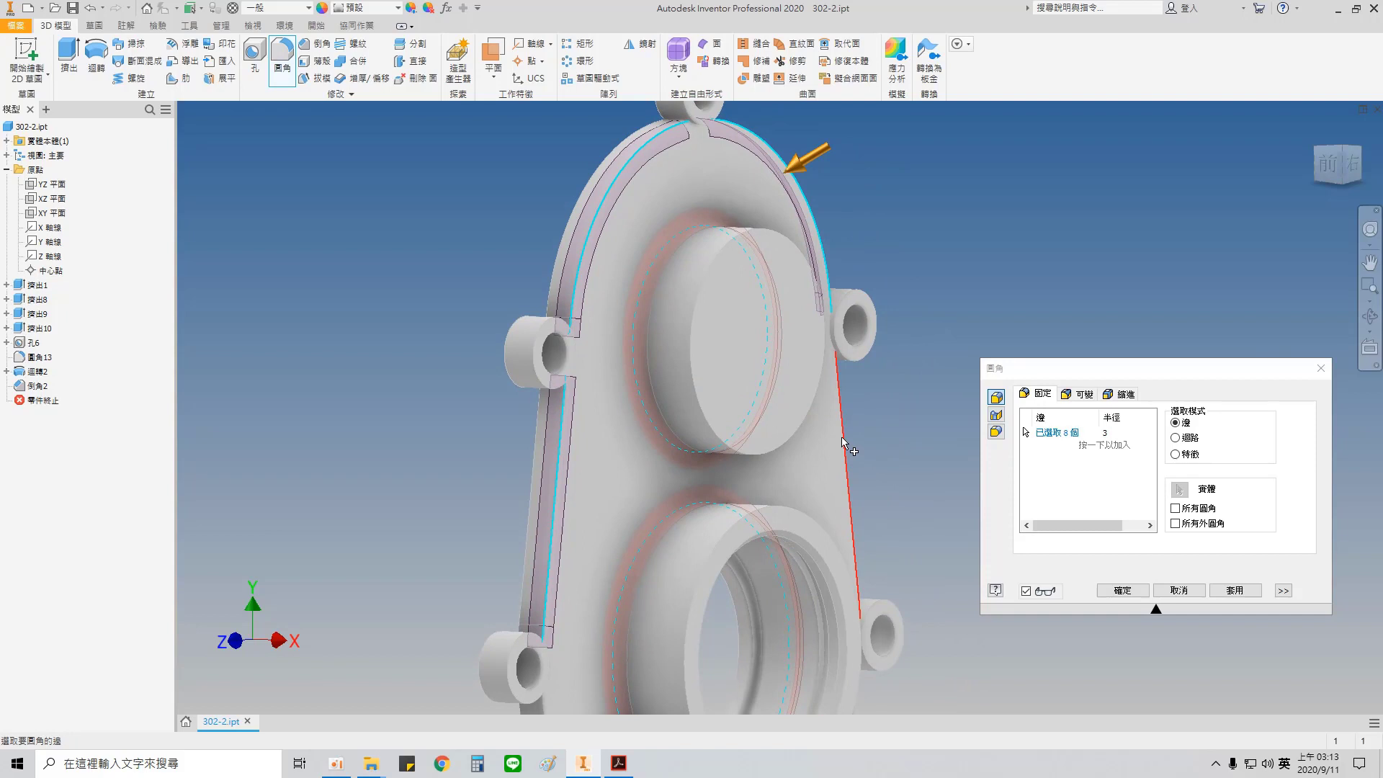
left_click(843, 440)
middle_click_drag(731, 479, 741, 425, "shift")
left_click(849, 675)
left_click(571, 558)
middle_click_drag(573, 557, 465, 276)
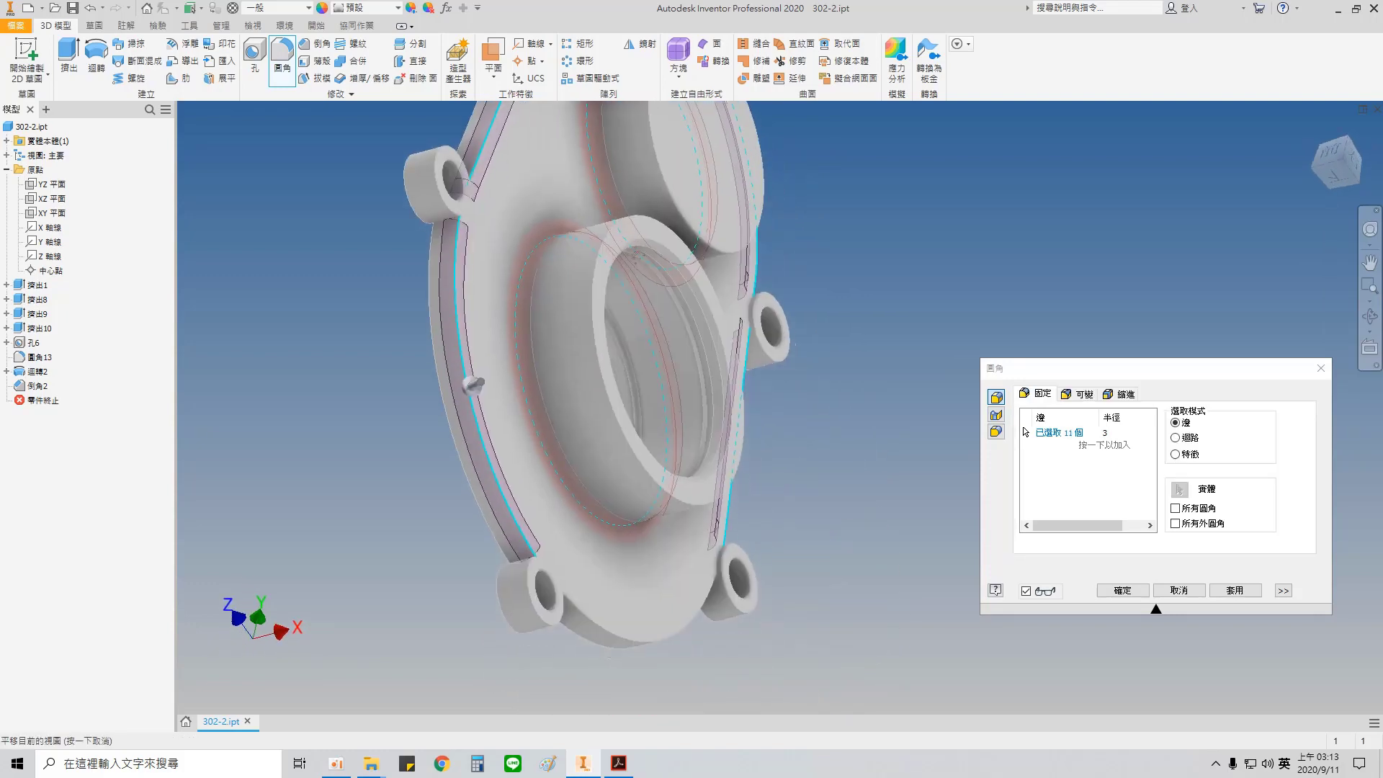
left_click(684, 627)
middle_click_drag(741, 447, 686, 588, "shift")
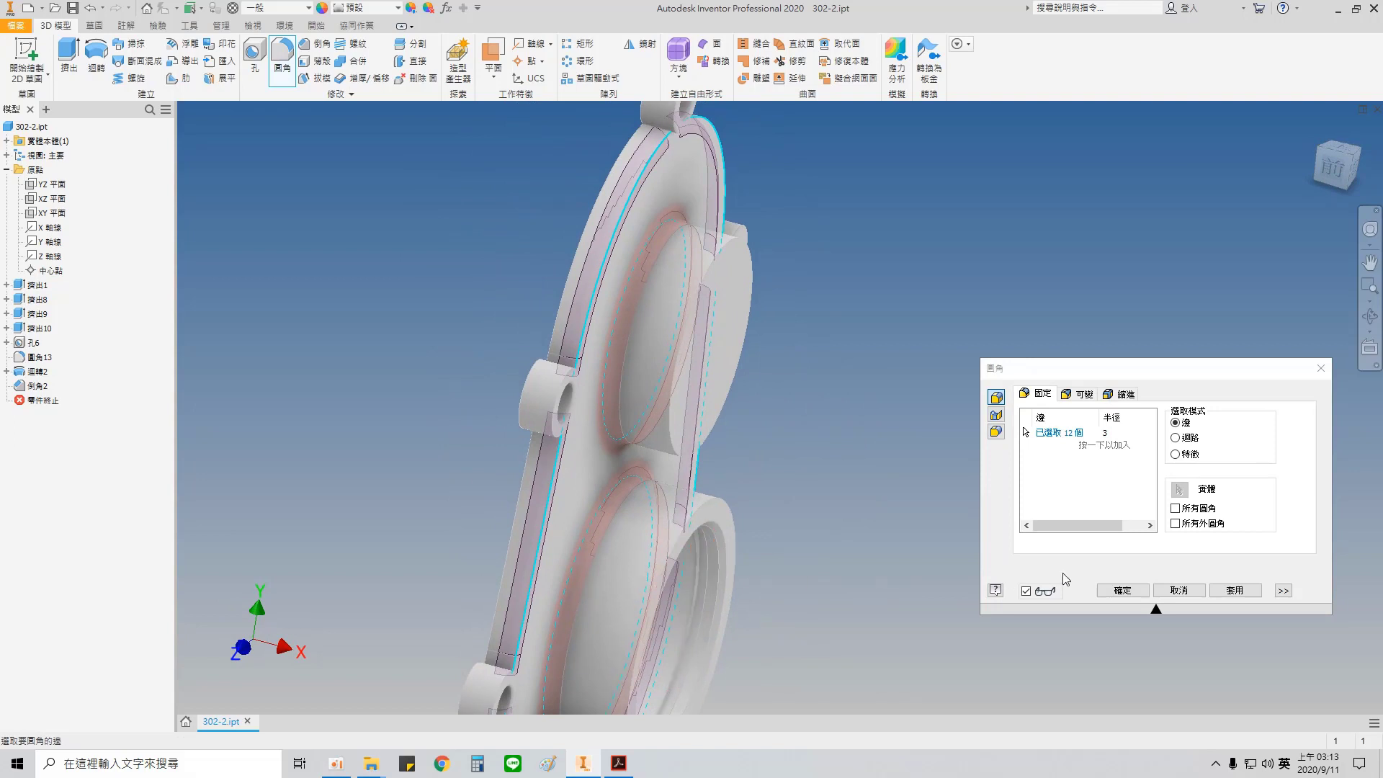
left_click(1235, 589)
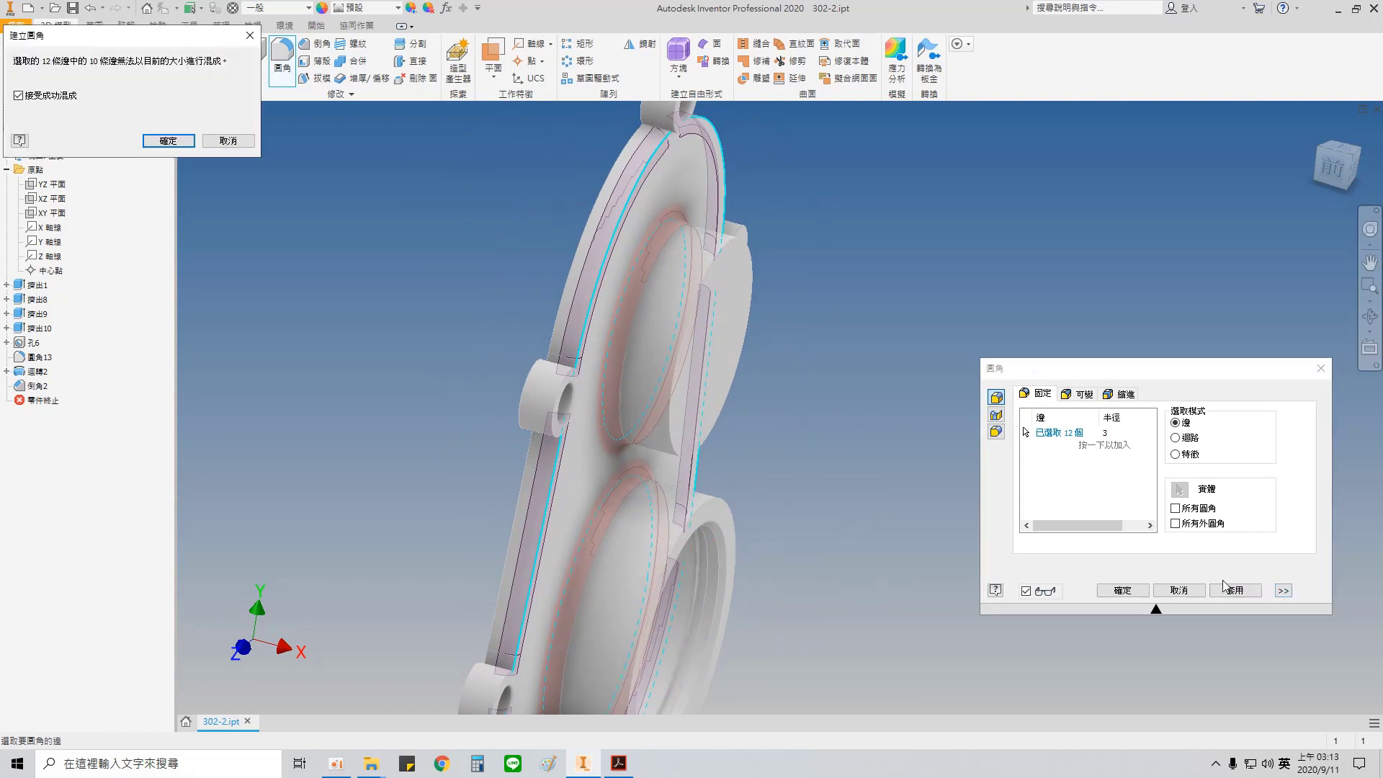
left_click(182, 147)
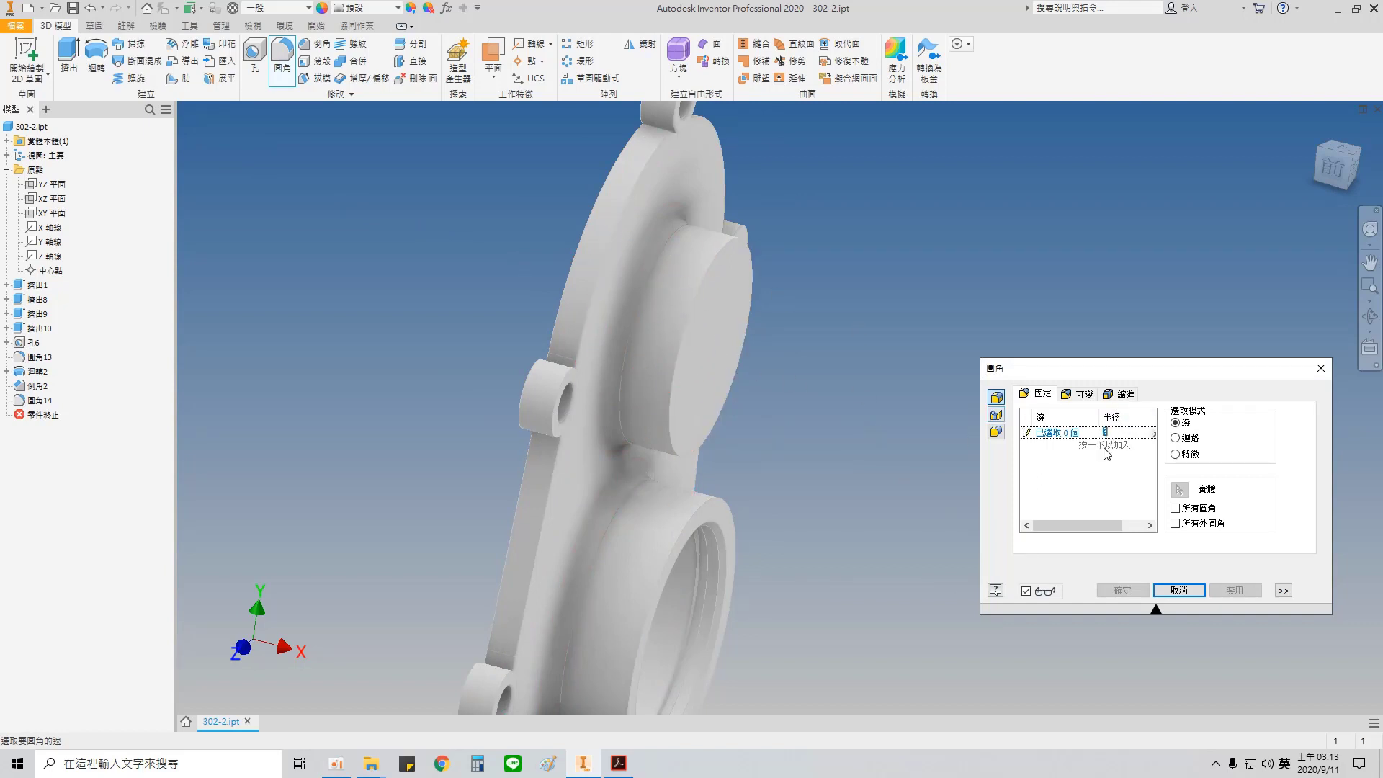
Step: Fillet the outer rim of the upper hub's end face with a 5 mm radius
left_click(727, 265)
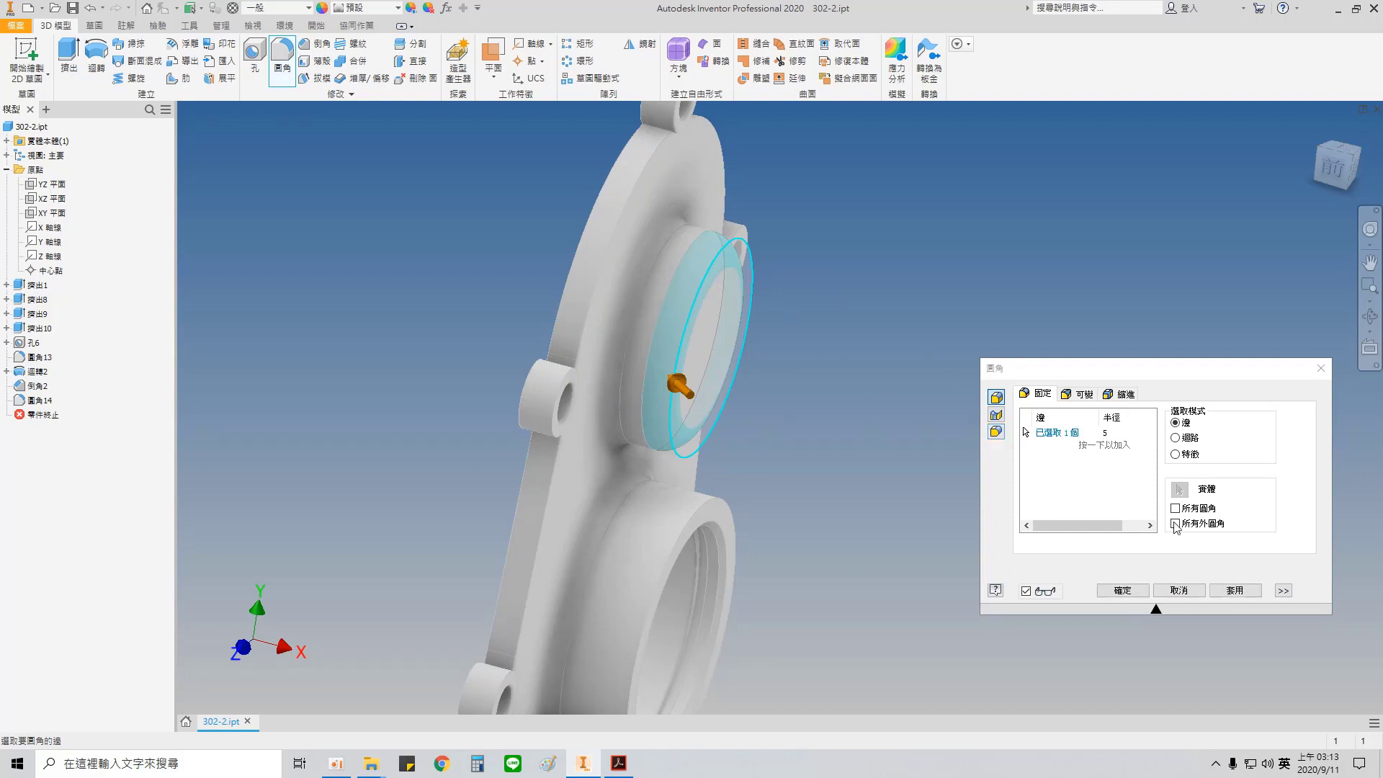
left_click(1254, 588)
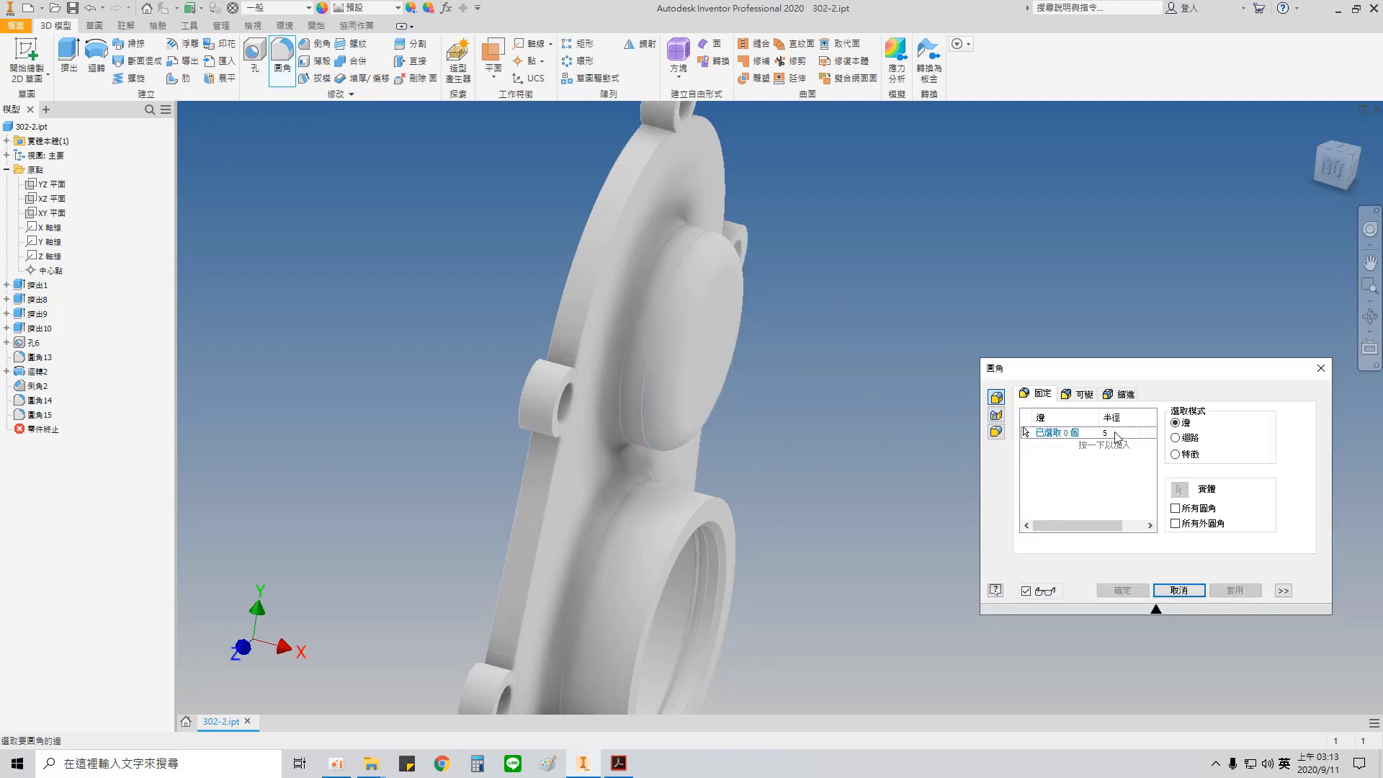
Step: Examine the lower hub's corners and the junction between the hubs on the PDF drawing, and return to the Inventor model
left_click(618, 762)
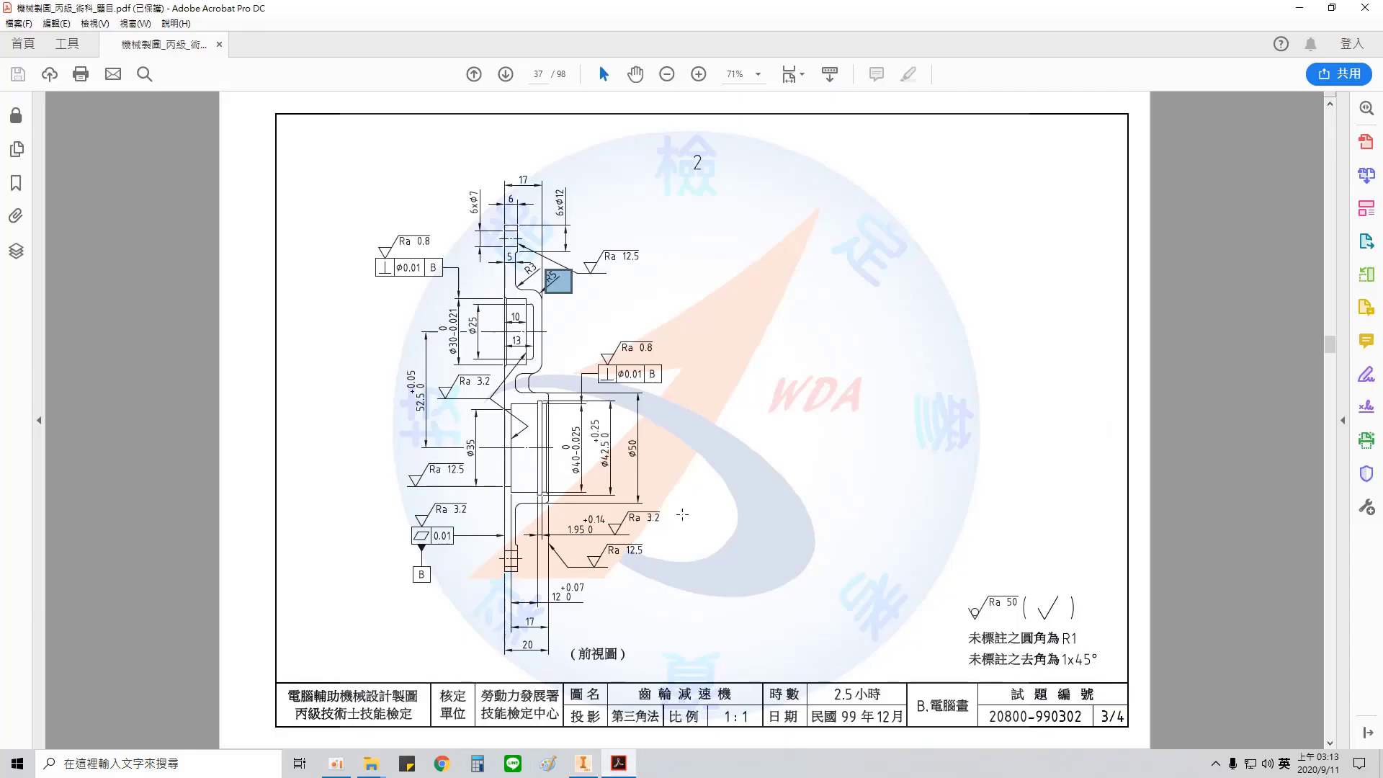
left_click_drag(517, 369, 539, 401)
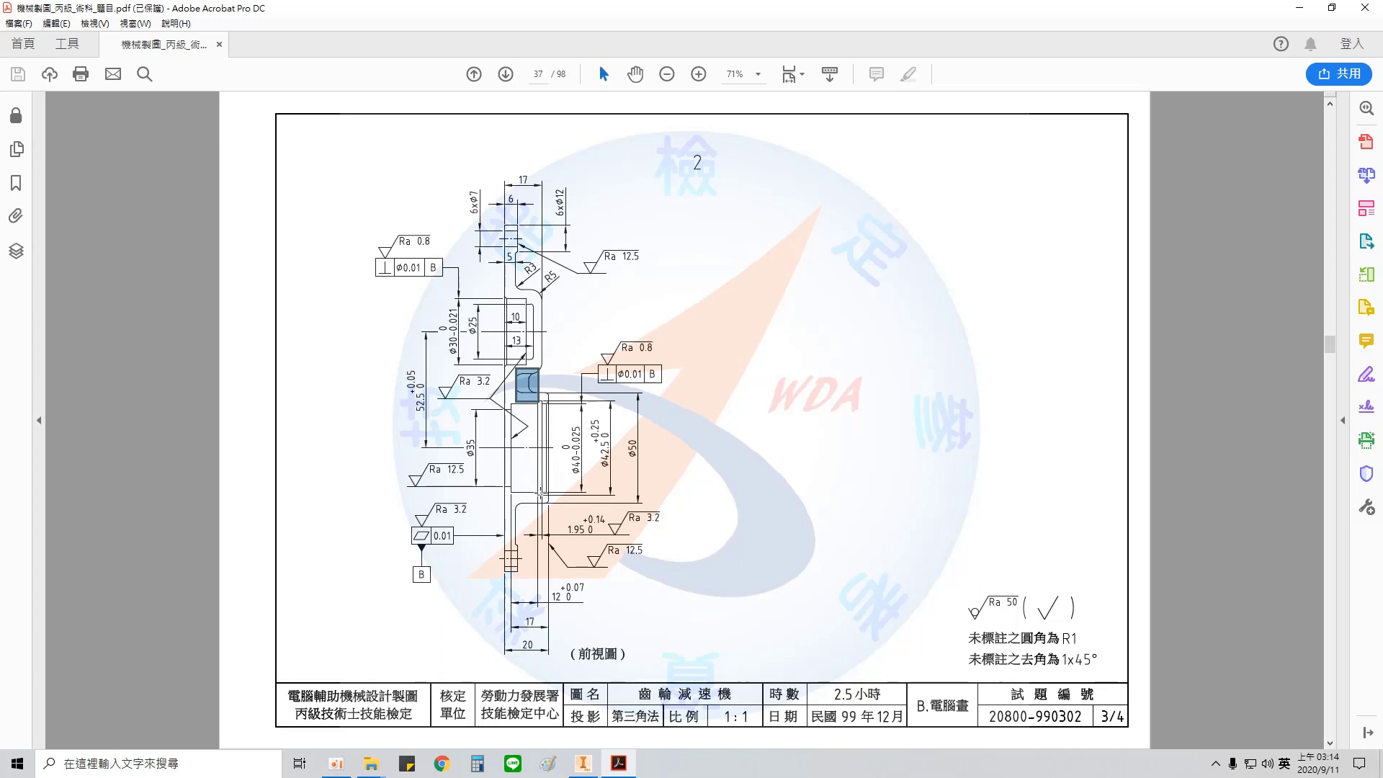
left_click_drag(543, 497, 558, 514)
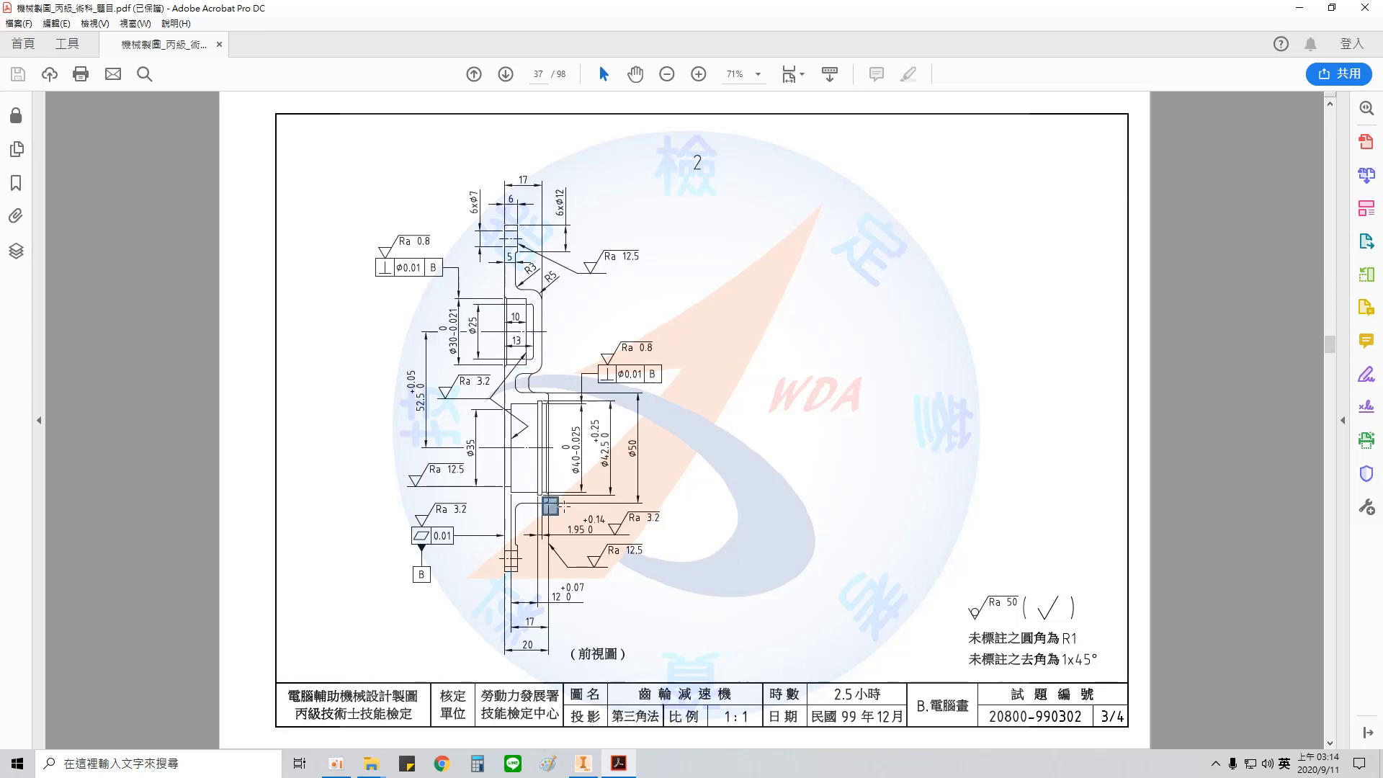
left_click_drag(550, 403, 553, 403)
left_click(582, 761)
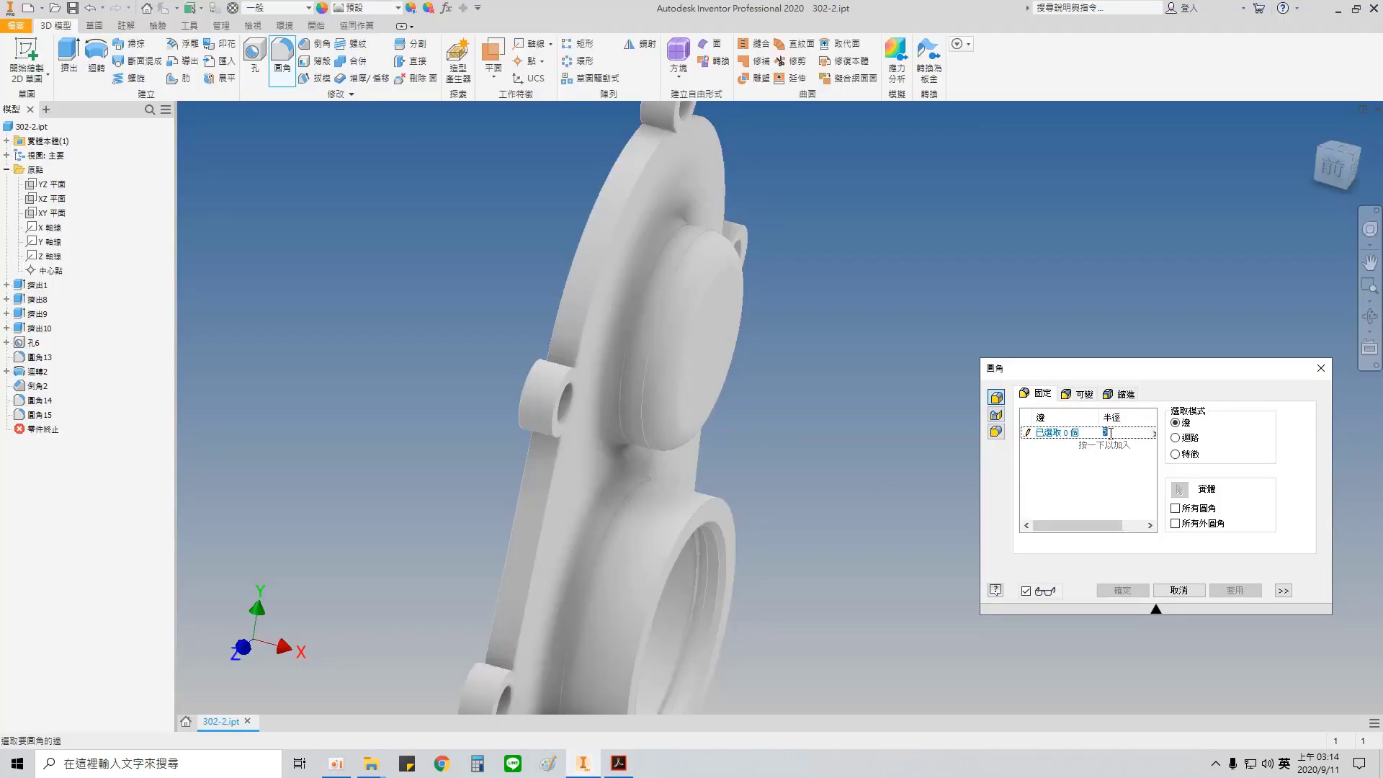
Step: Start a 1 mm fillet on the lower hub's outer rim, the top lug's junction with the plate, and the upper perimeter arcs
left_click(710, 502)
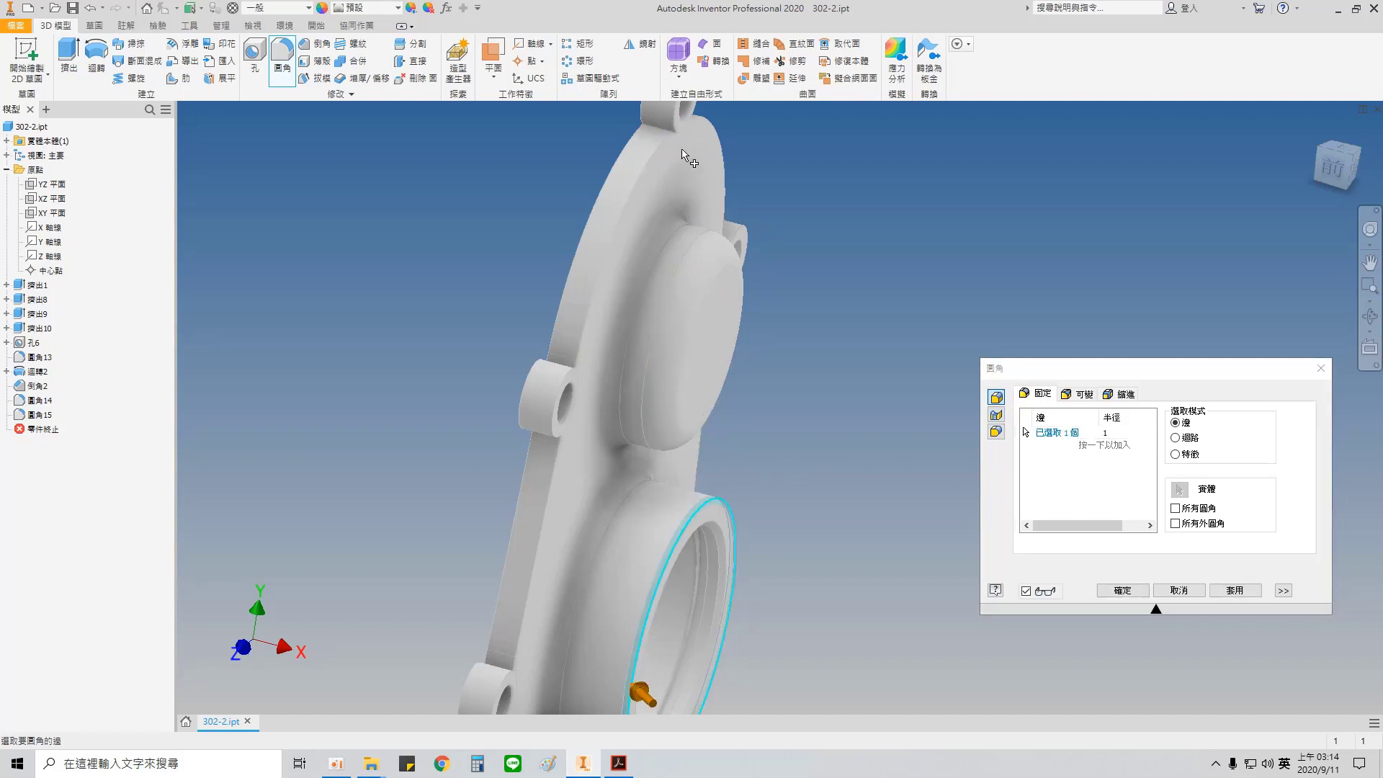
scroll(648, 173, "up", 5)
scroll(645, 248, "up", 3)
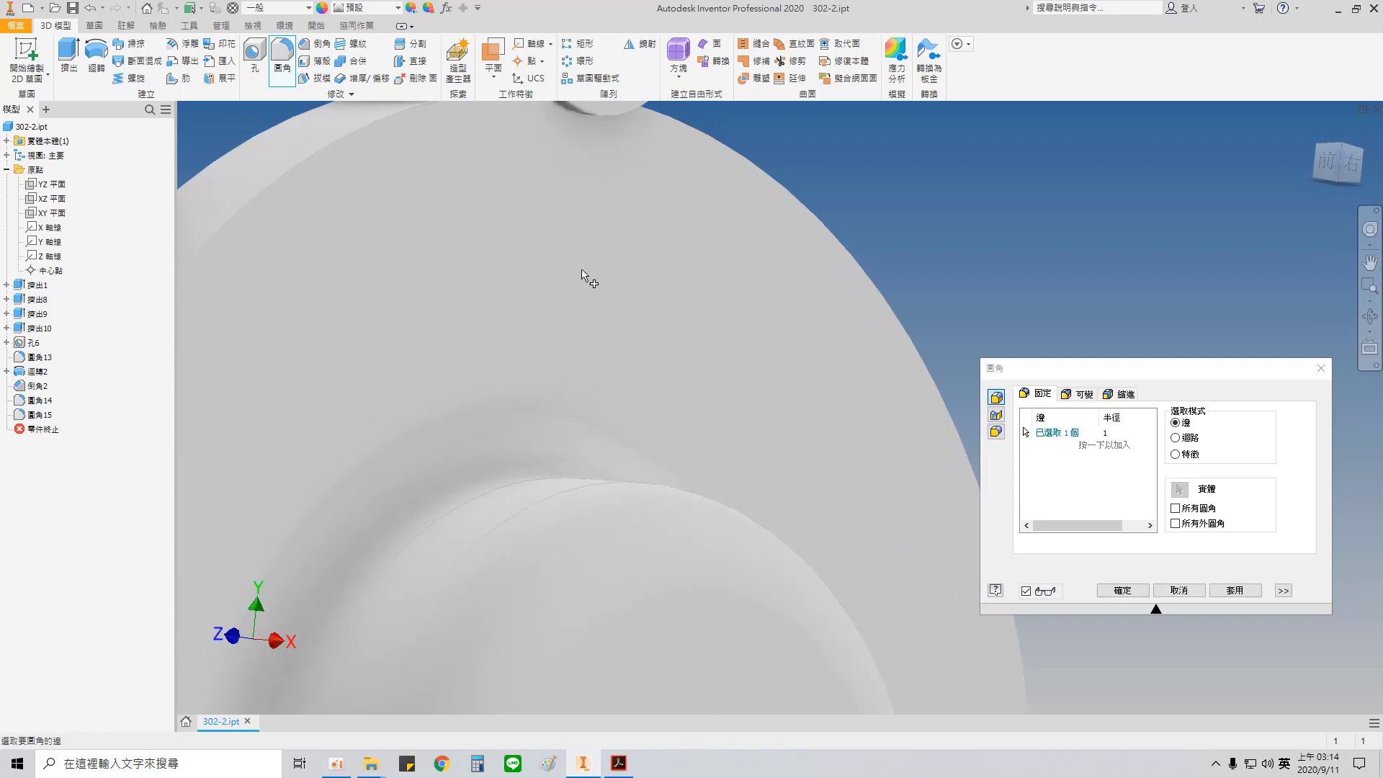
scroll(582, 270, "down", 3)
left_click(600, 304)
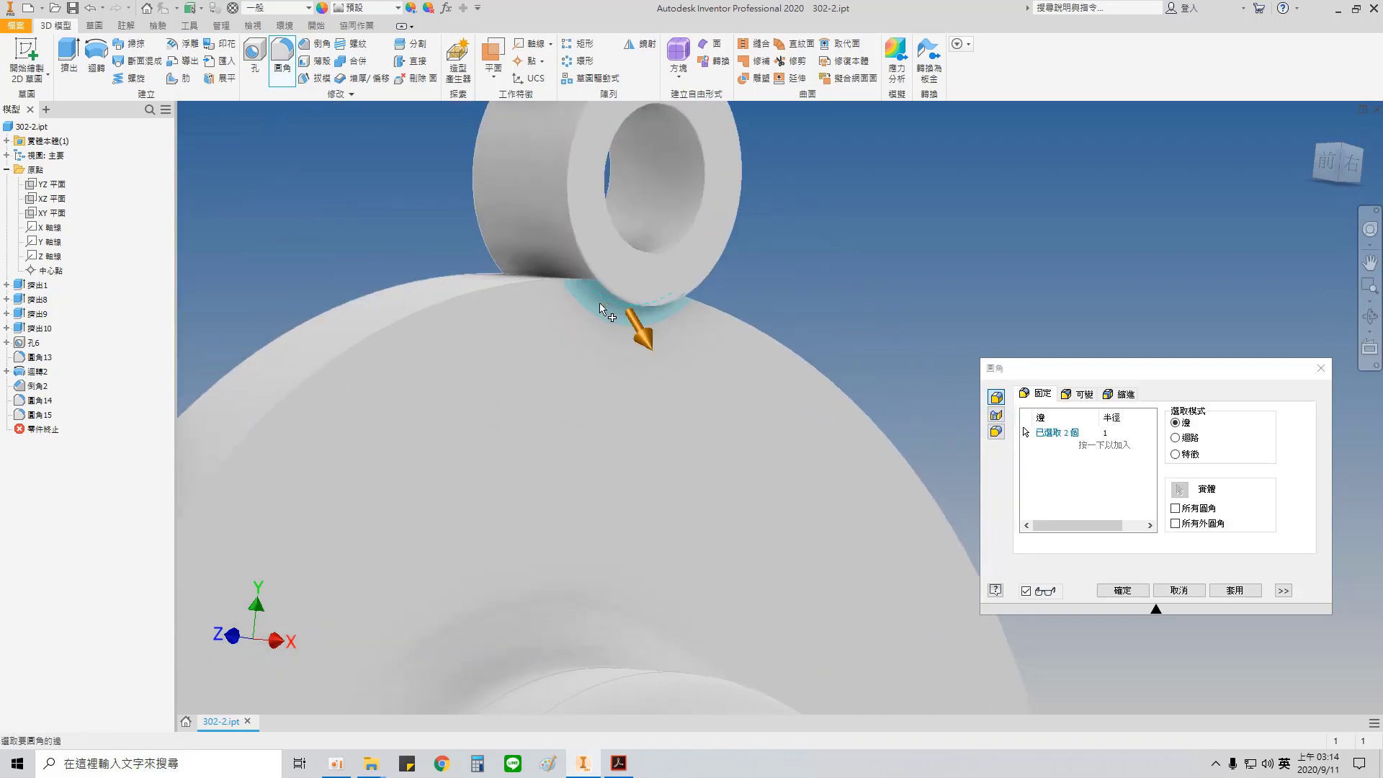
left_click(539, 289)
left_click(736, 322)
scroll(749, 410, "down", 3)
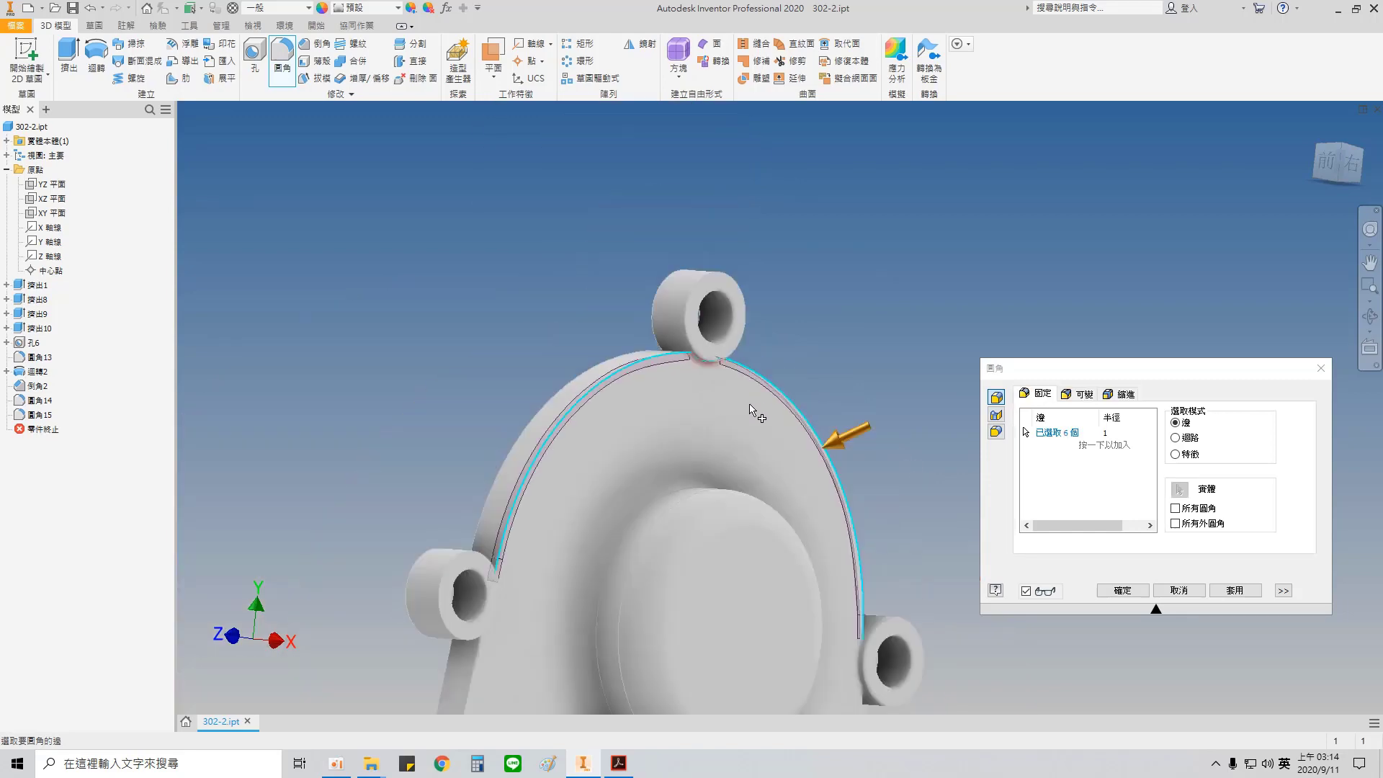
scroll(749, 411, "up", 5)
scroll(738, 472, "down", 5)
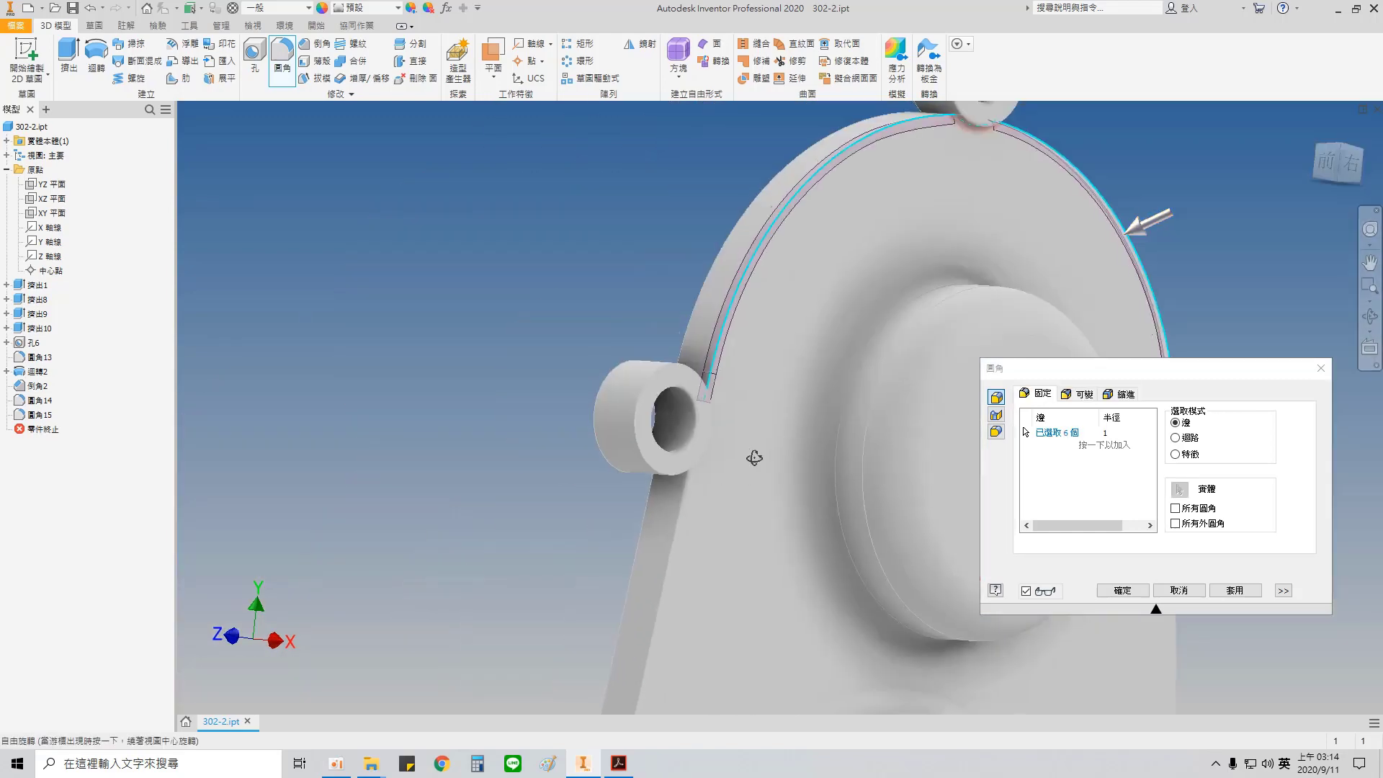
Step: Add both left lugs' plate junctions, the straight edge between them, and the lower-left perimeter arc to the 1 mm fillet
middle_click_drag(753, 458, 454, 311, "shift")
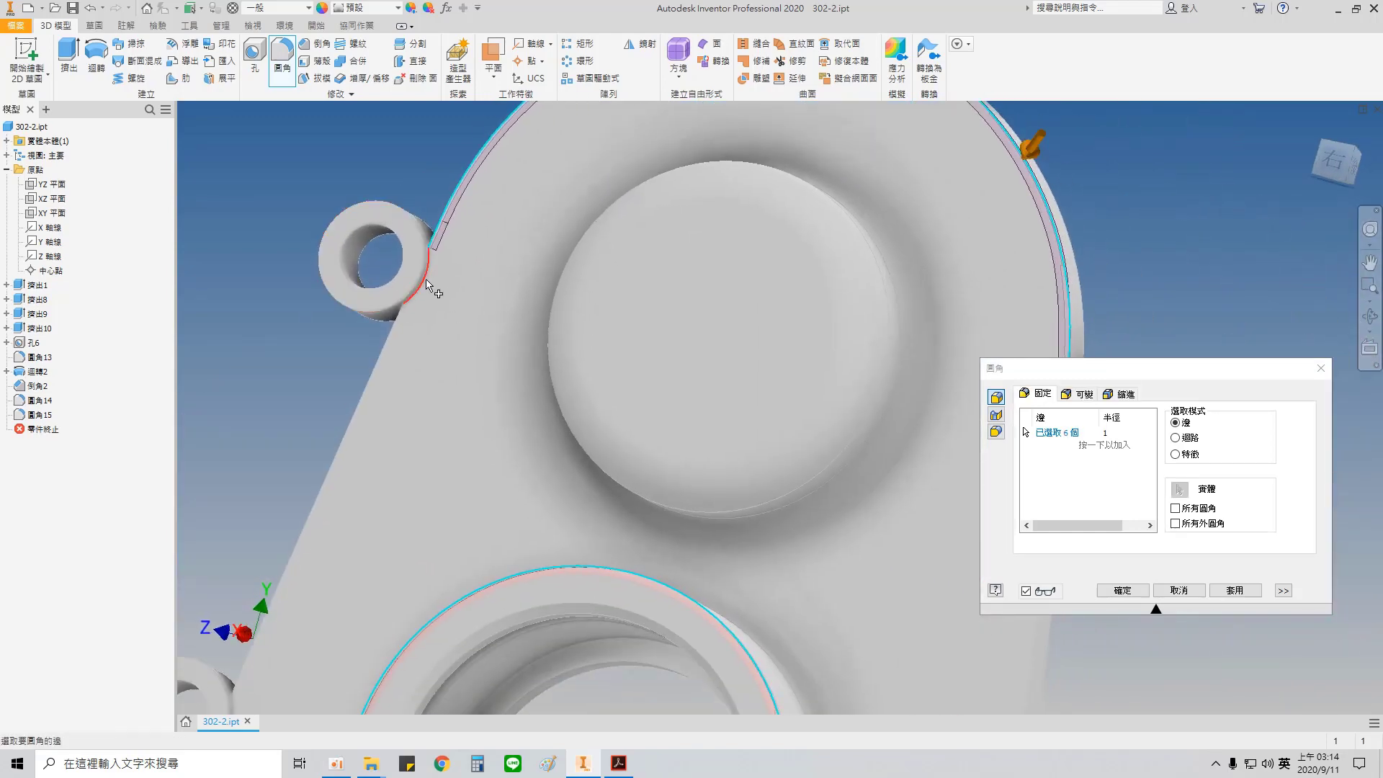
left_click(430, 287)
middle_click_drag(679, 425, 950, 346)
left_click(358, 531)
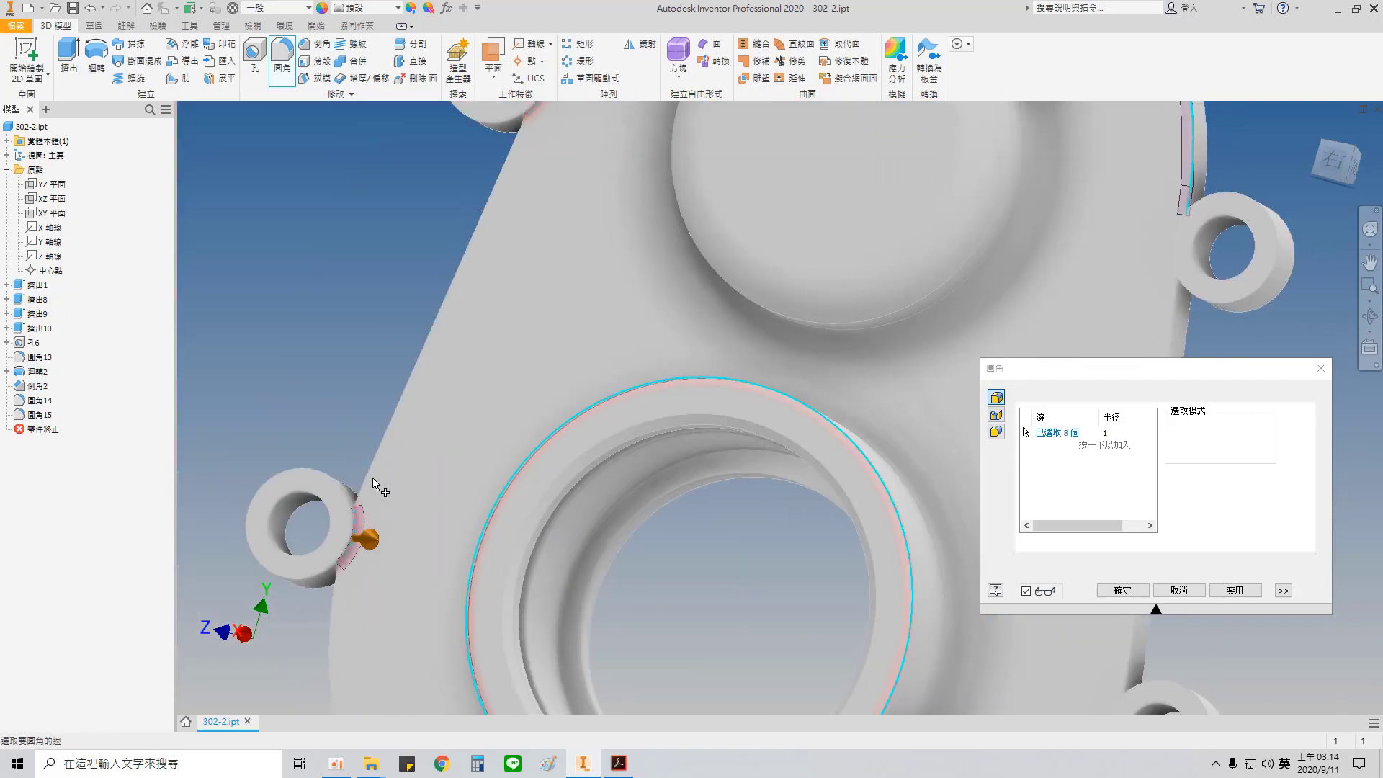
left_click(373, 469)
middle_click_drag(428, 507, 497, 235)
left_click(405, 437)
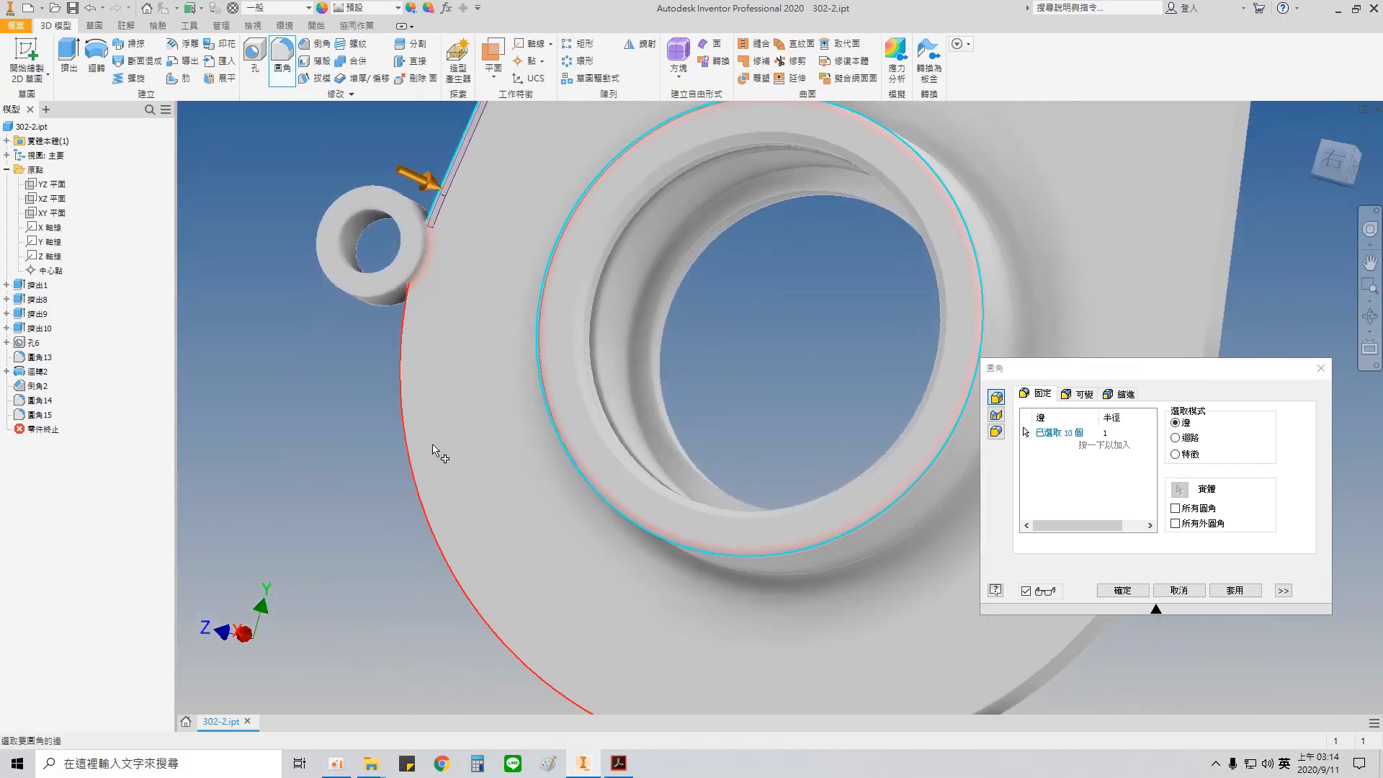
Step: Add the bottom lug's plate junction and the lower-right perimeter arc to the 1 mm fillet selection
middle_click_drag(590, 502, 431, 219)
middle_click_drag(588, 487, 572, 483, "shift")
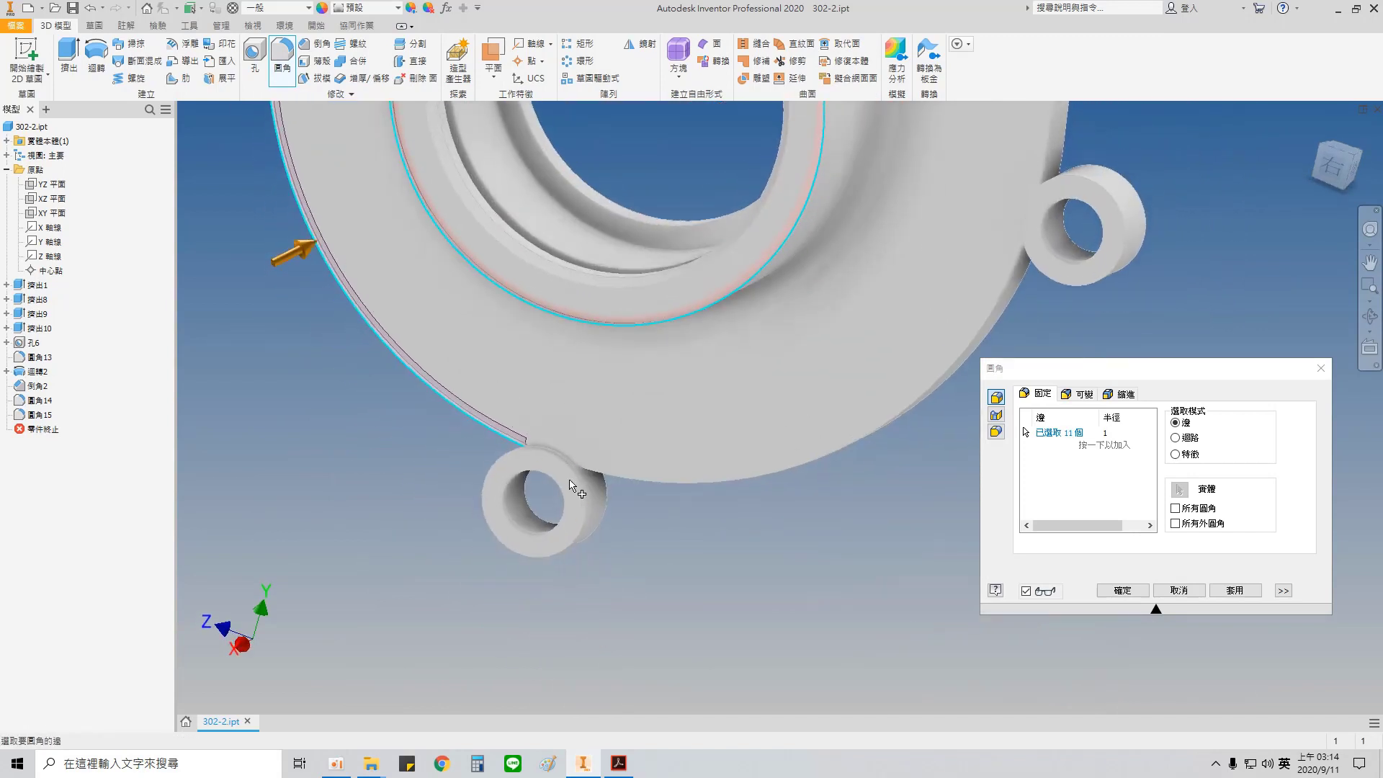
left_click(562, 455)
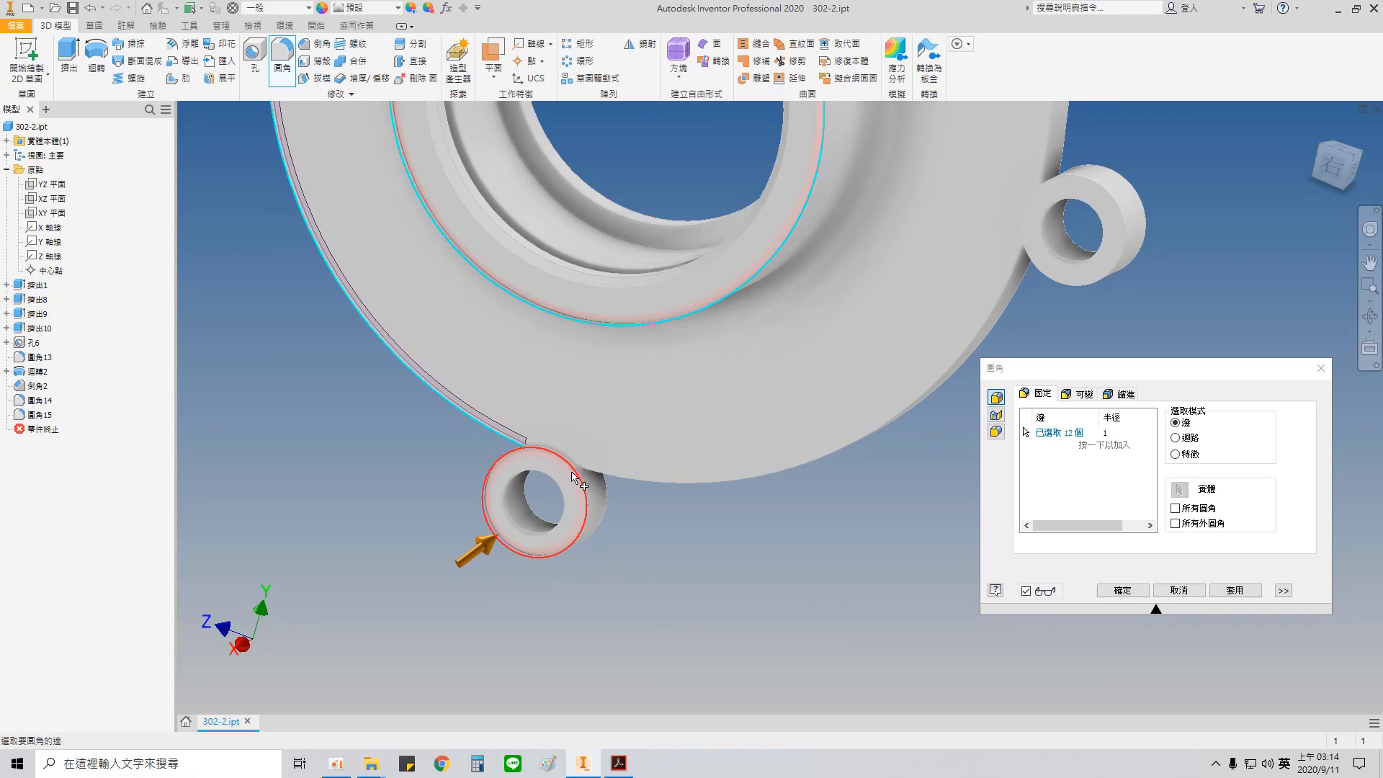
scroll(571, 452, "up", 5)
left_click(526, 490)
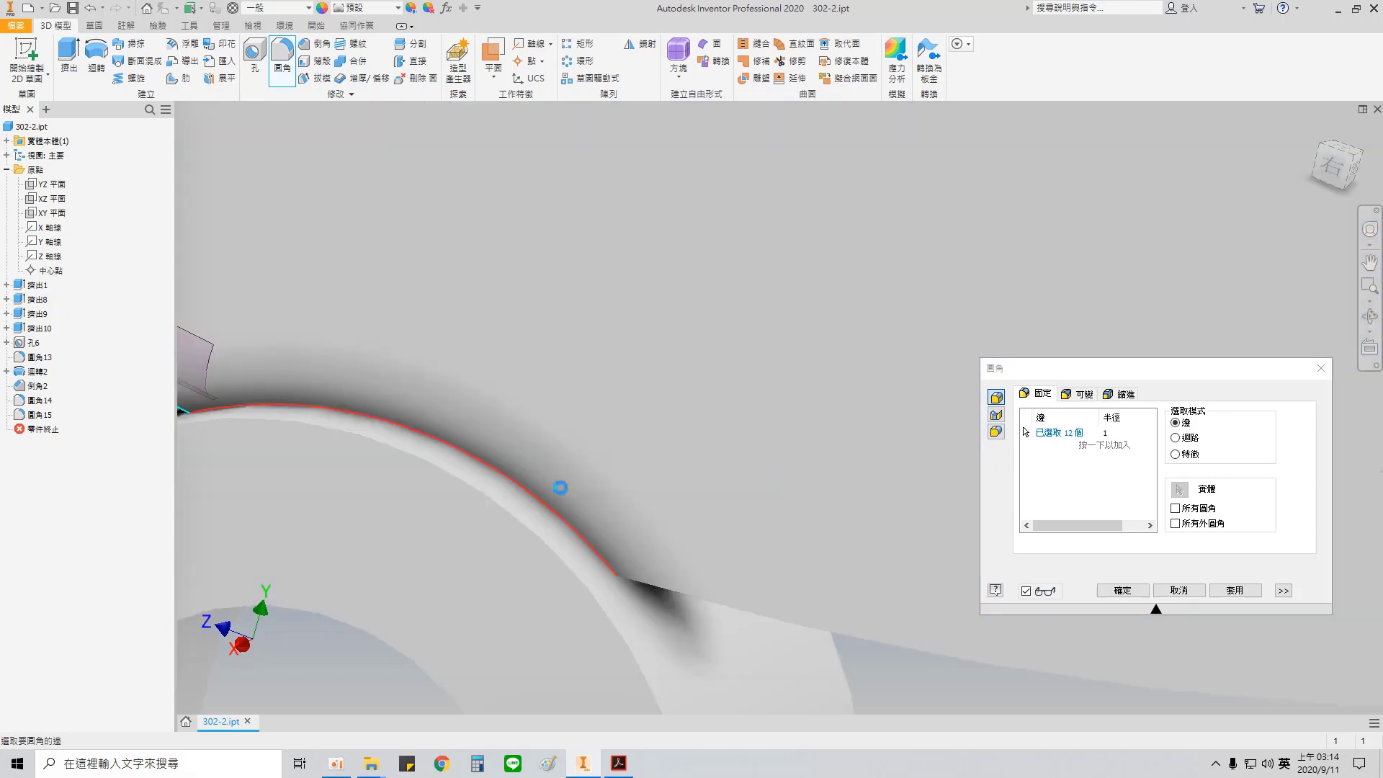
scroll(552, 490, "down", 3)
scroll(750, 501, "down", 5)
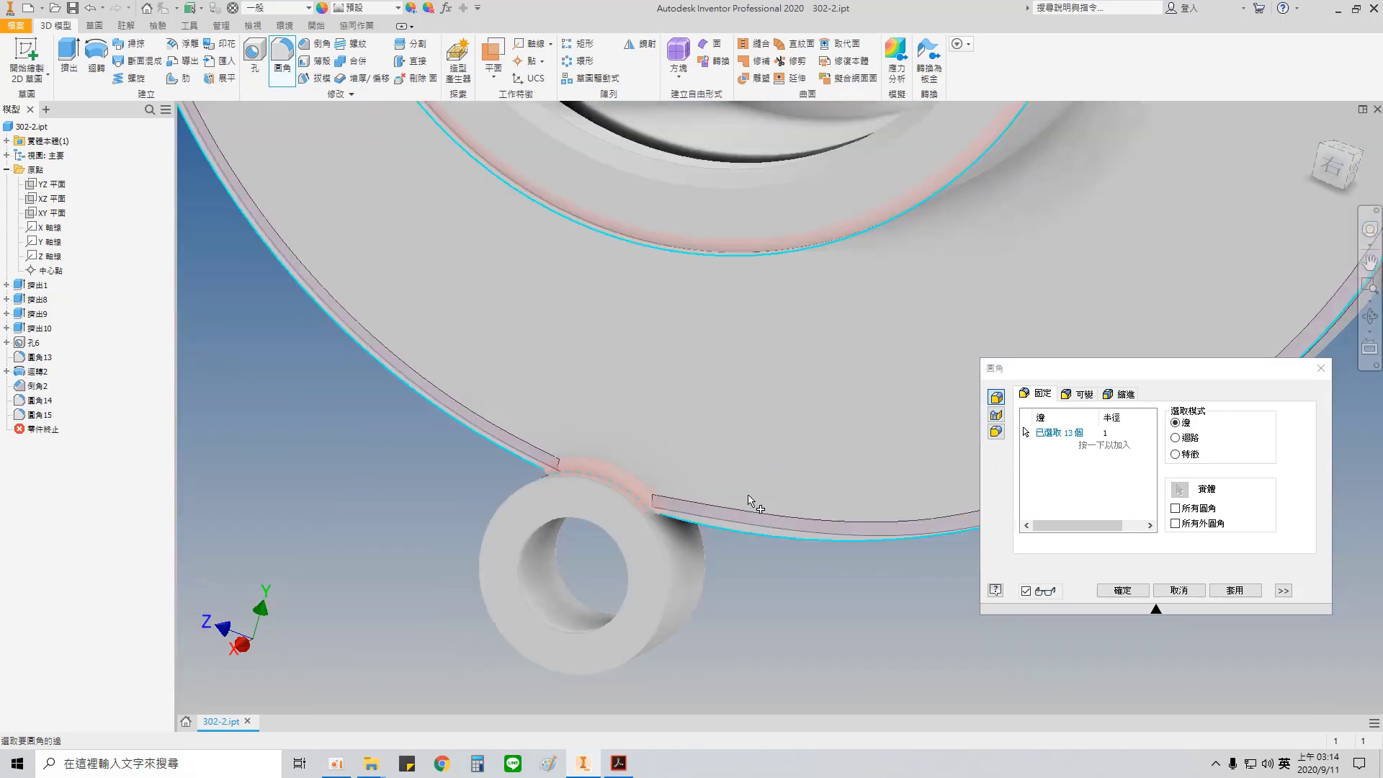
middle_click_drag(898, 383, 531, 416)
middle_click_drag(704, 400, 745, 383, "shift")
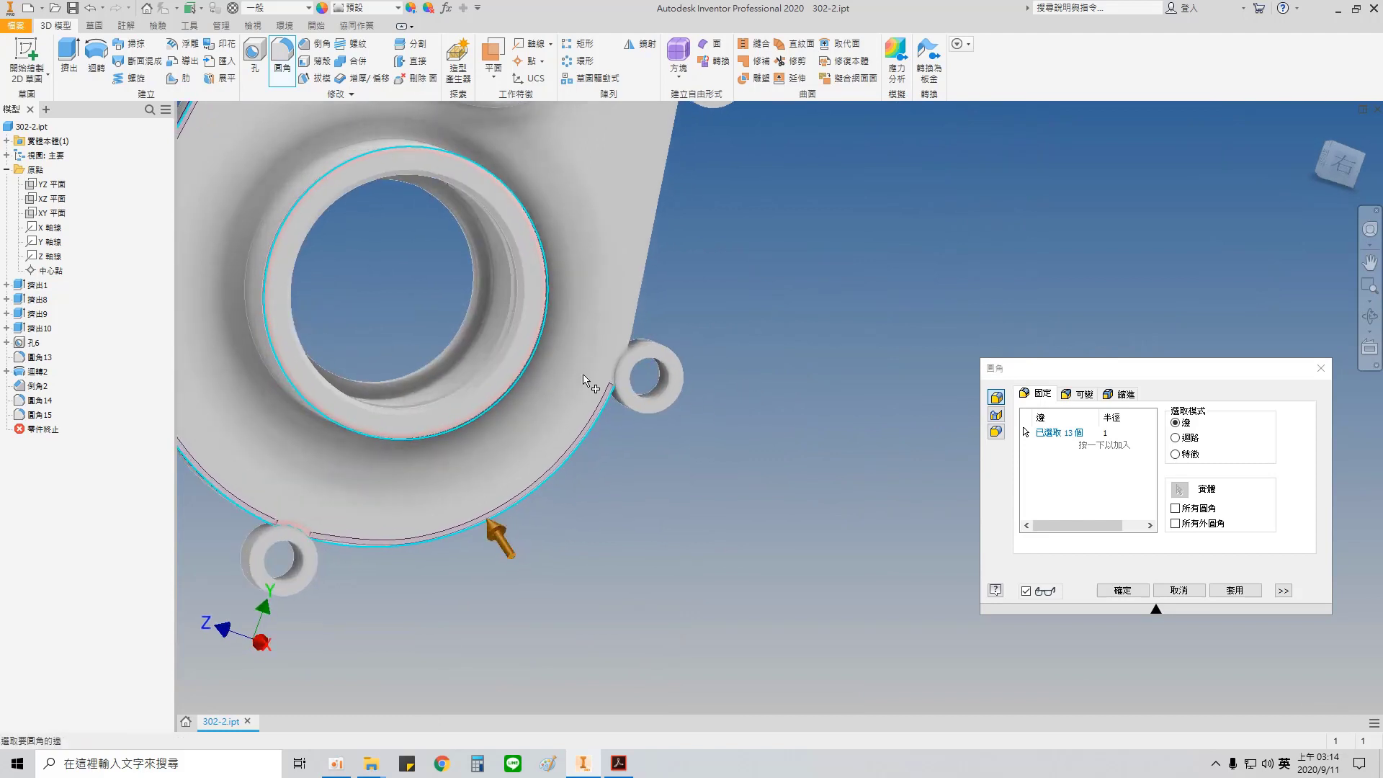
Step: Add both right lugs' junctions and the straight edge between them, and try to apply the 1 mm fillet with only successful blends accepted
scroll(589, 382, "up", 5)
left_click(686, 367)
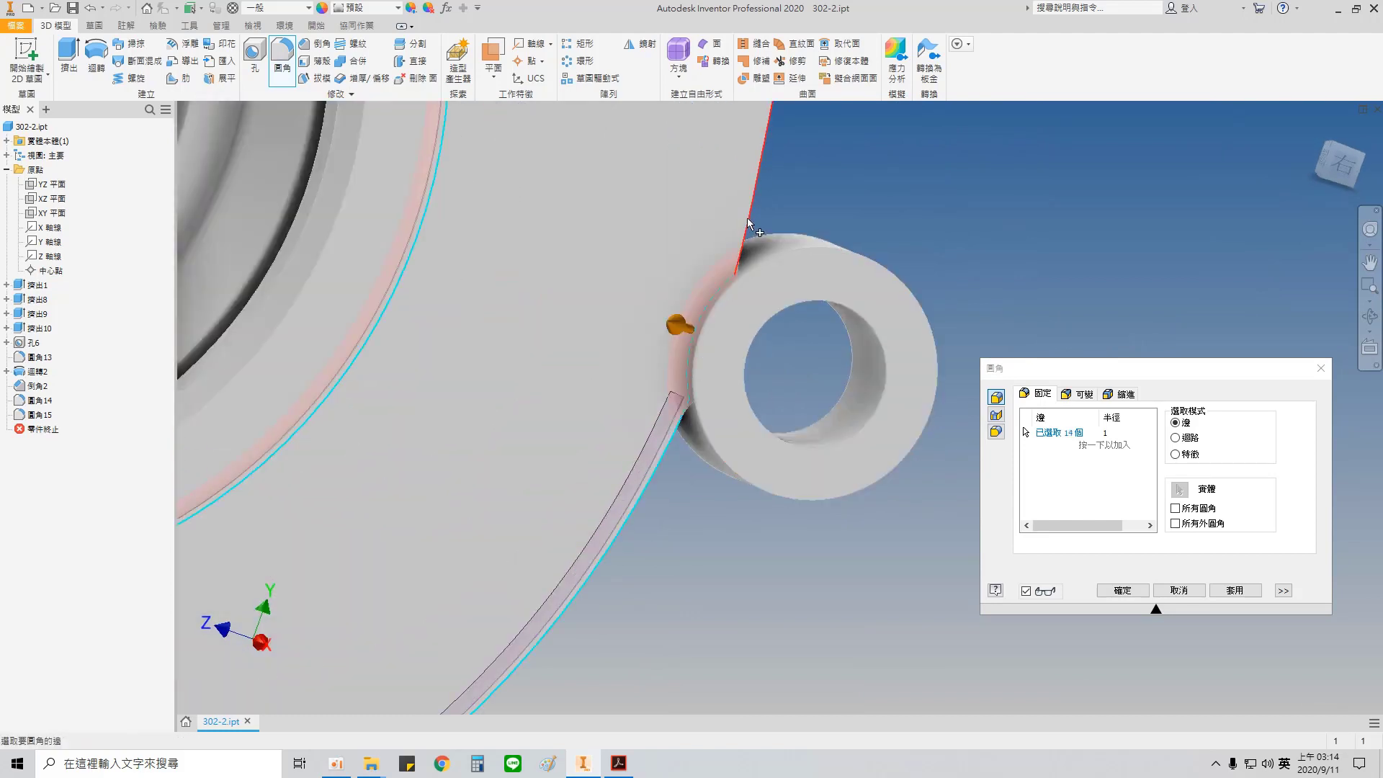
left_click(761, 169)
middle_click_drag(714, 206, 728, 325)
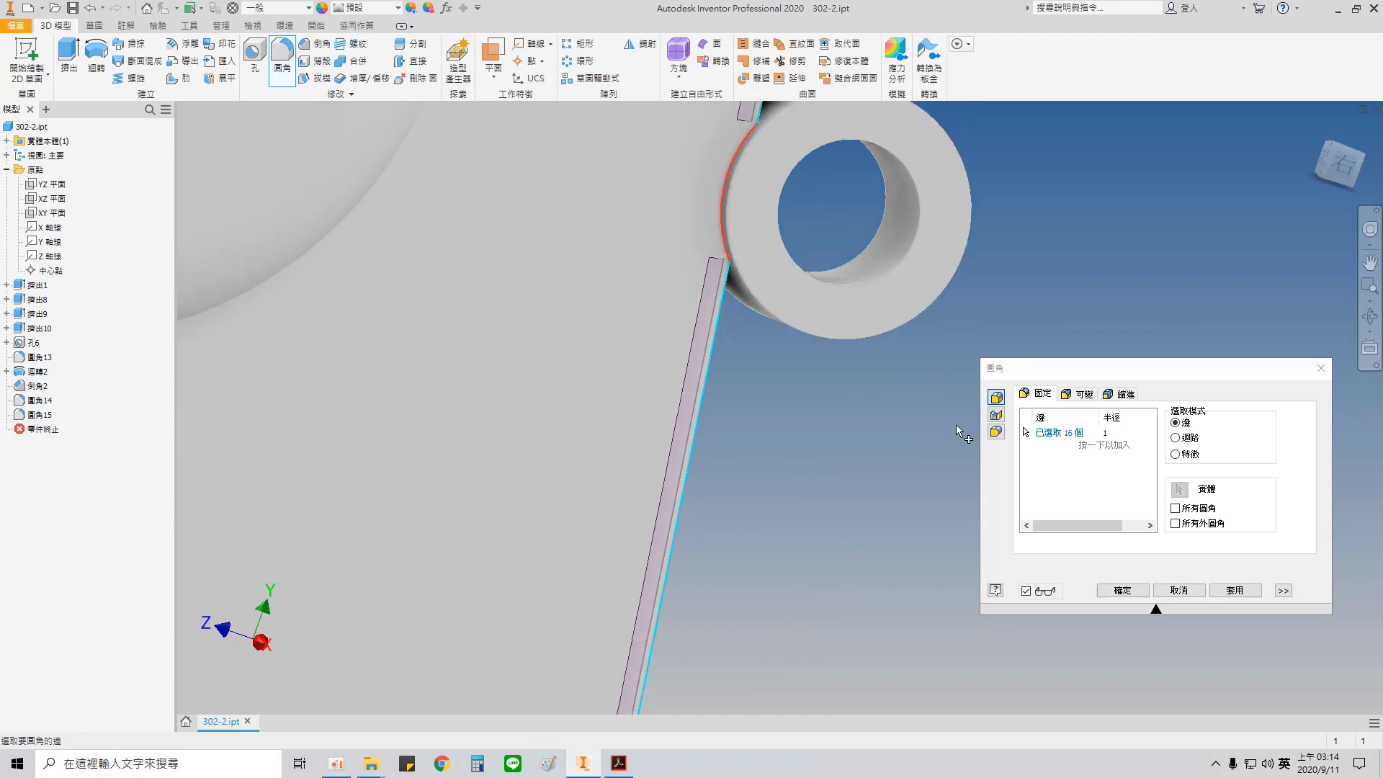
left_click(723, 211)
left_click(1235, 590)
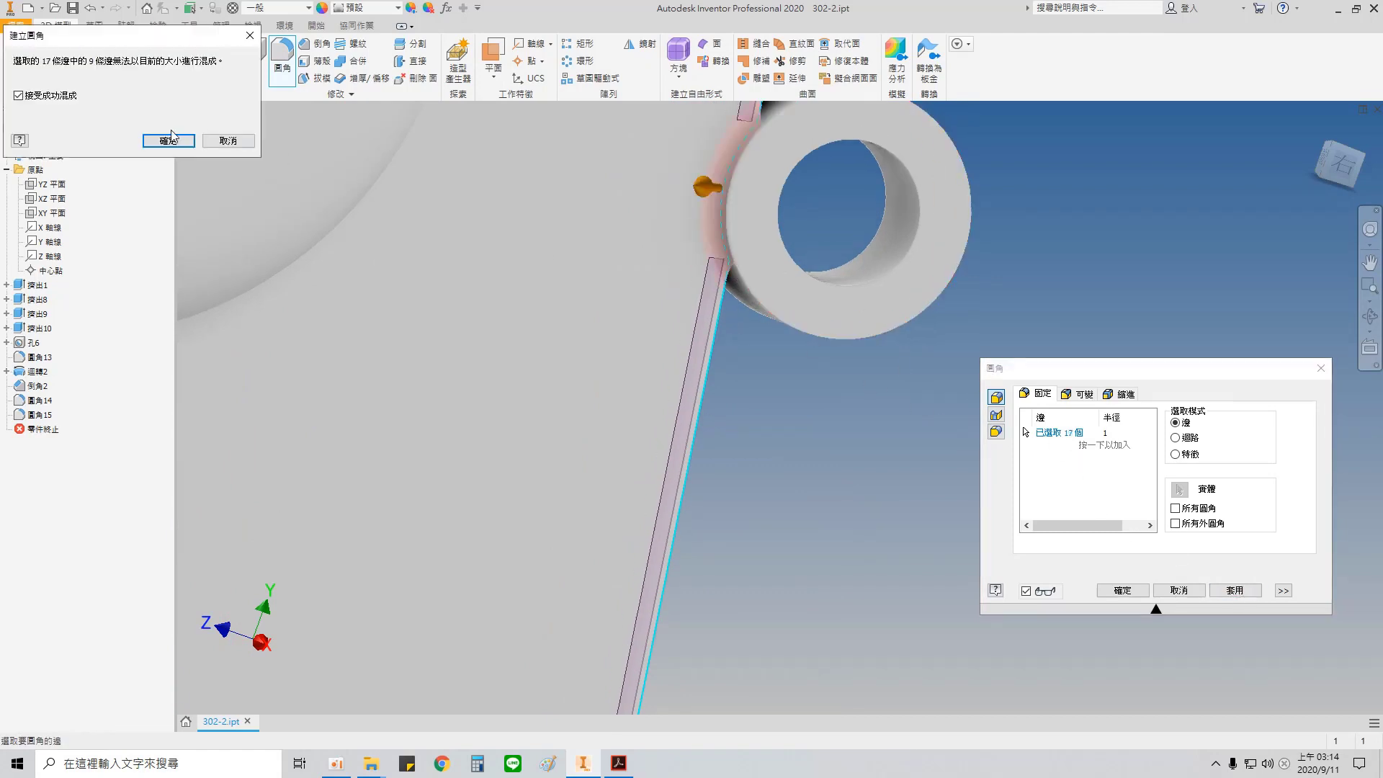
left_click(170, 141)
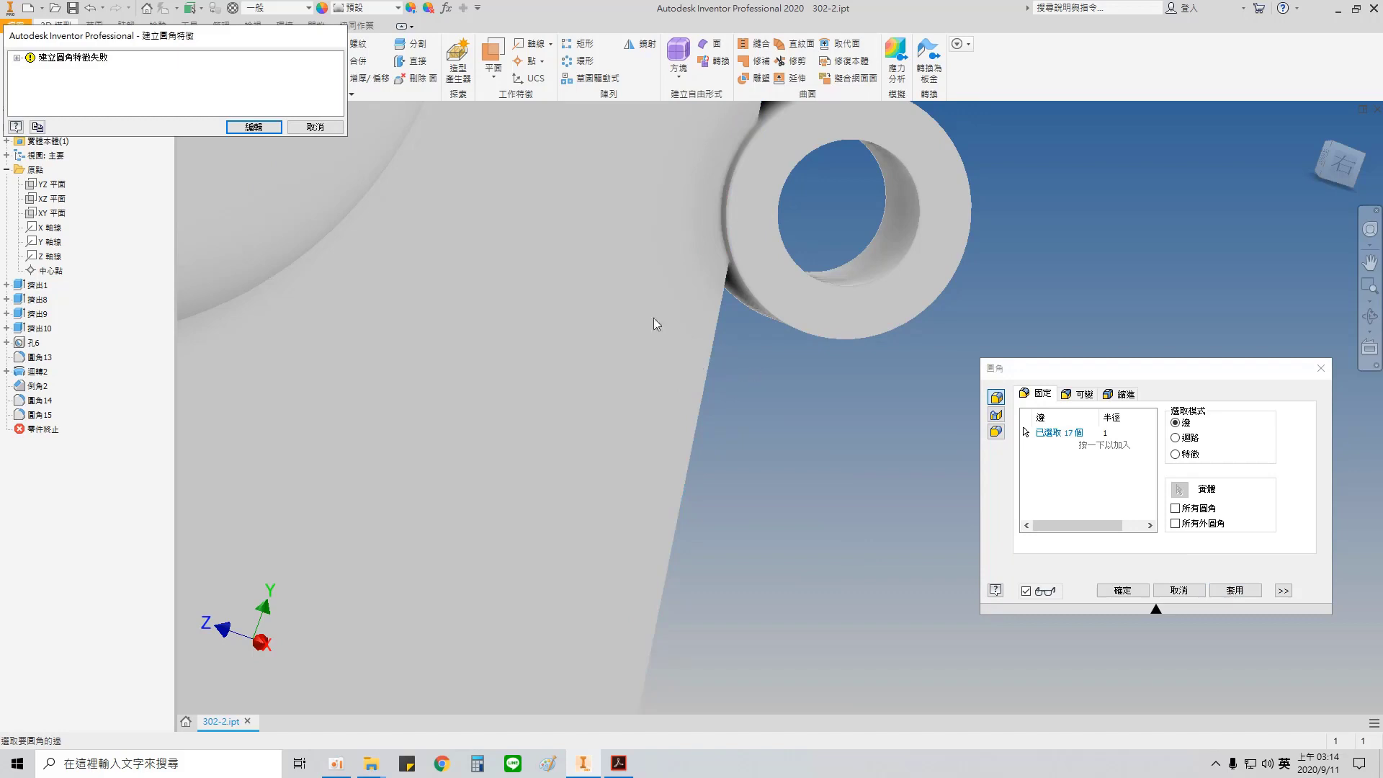
left_click(316, 126)
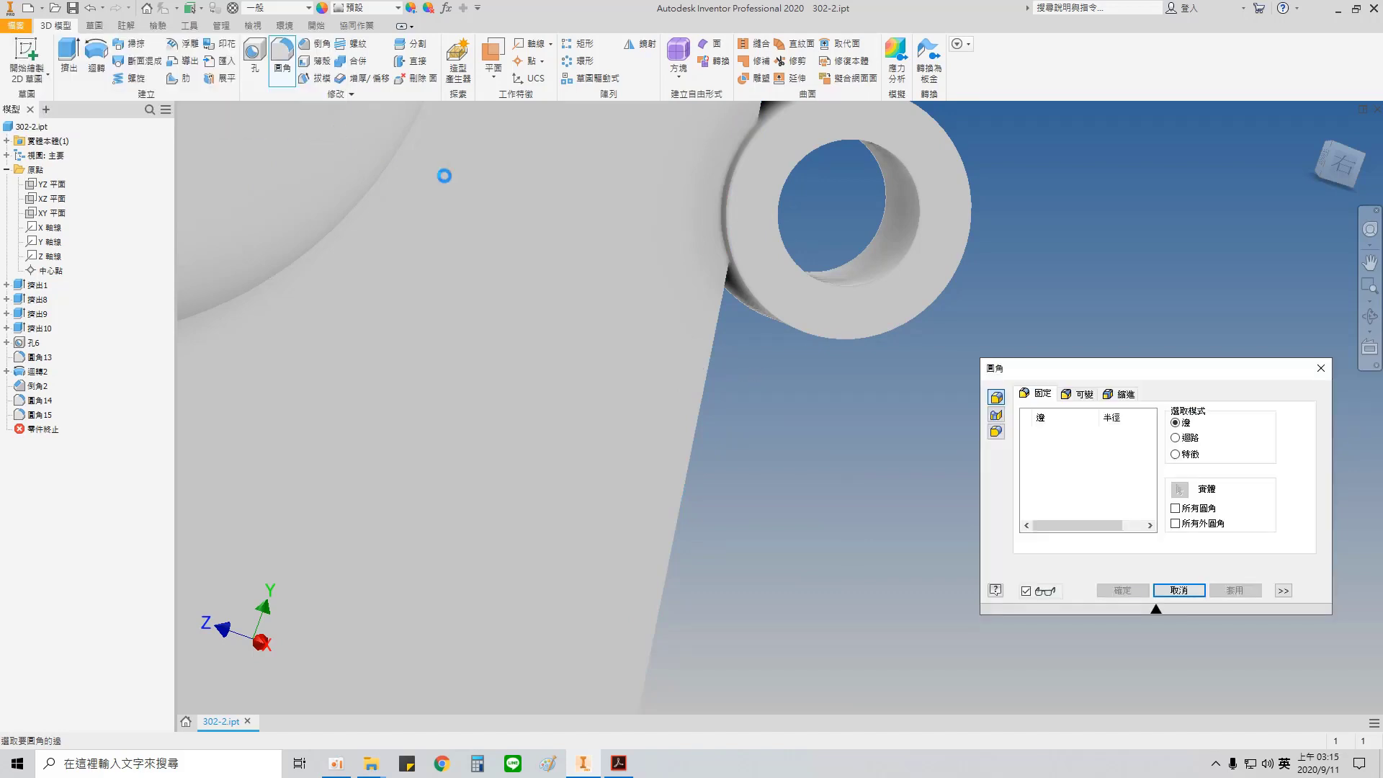
Step: Apply a 1 mm fillet to the edge where the upper-right lug meets the plate's front face
left_click(721, 242)
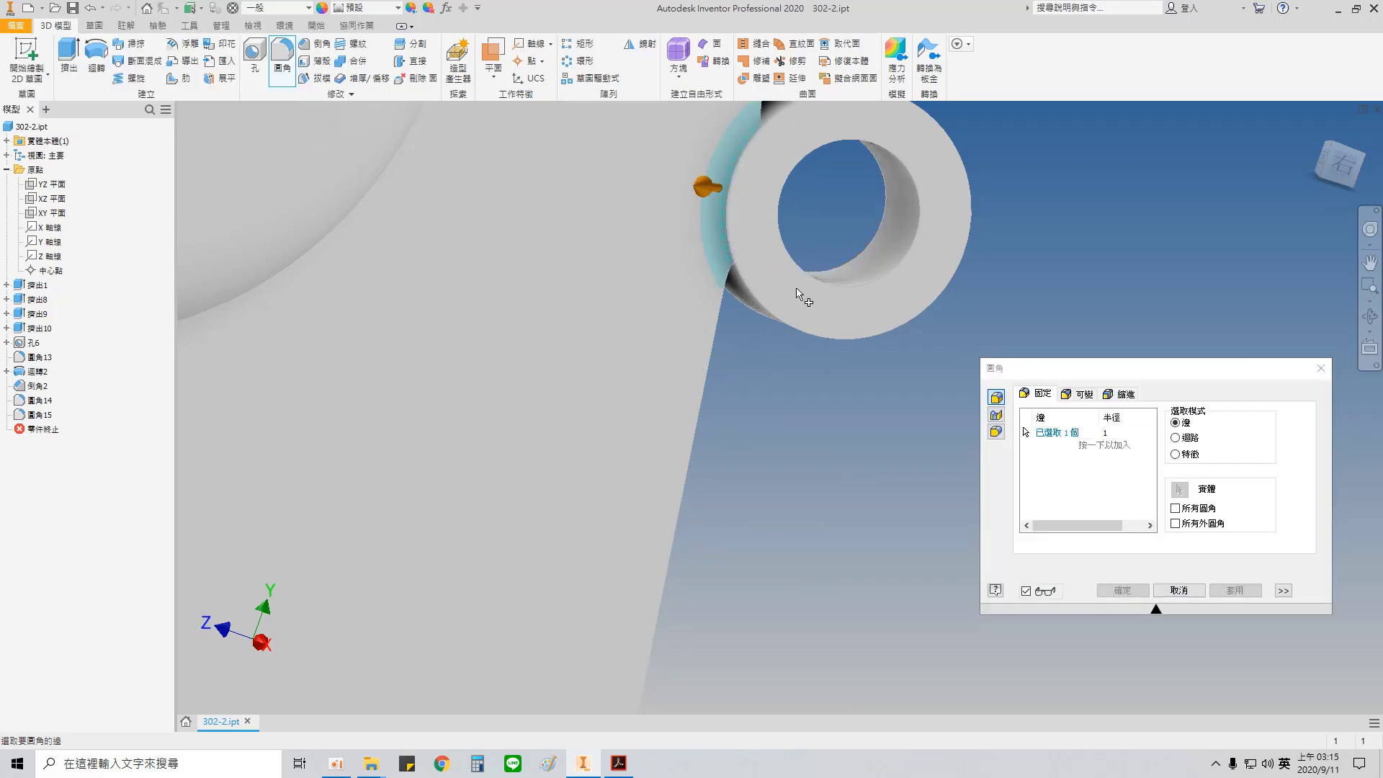
left_click(1228, 591)
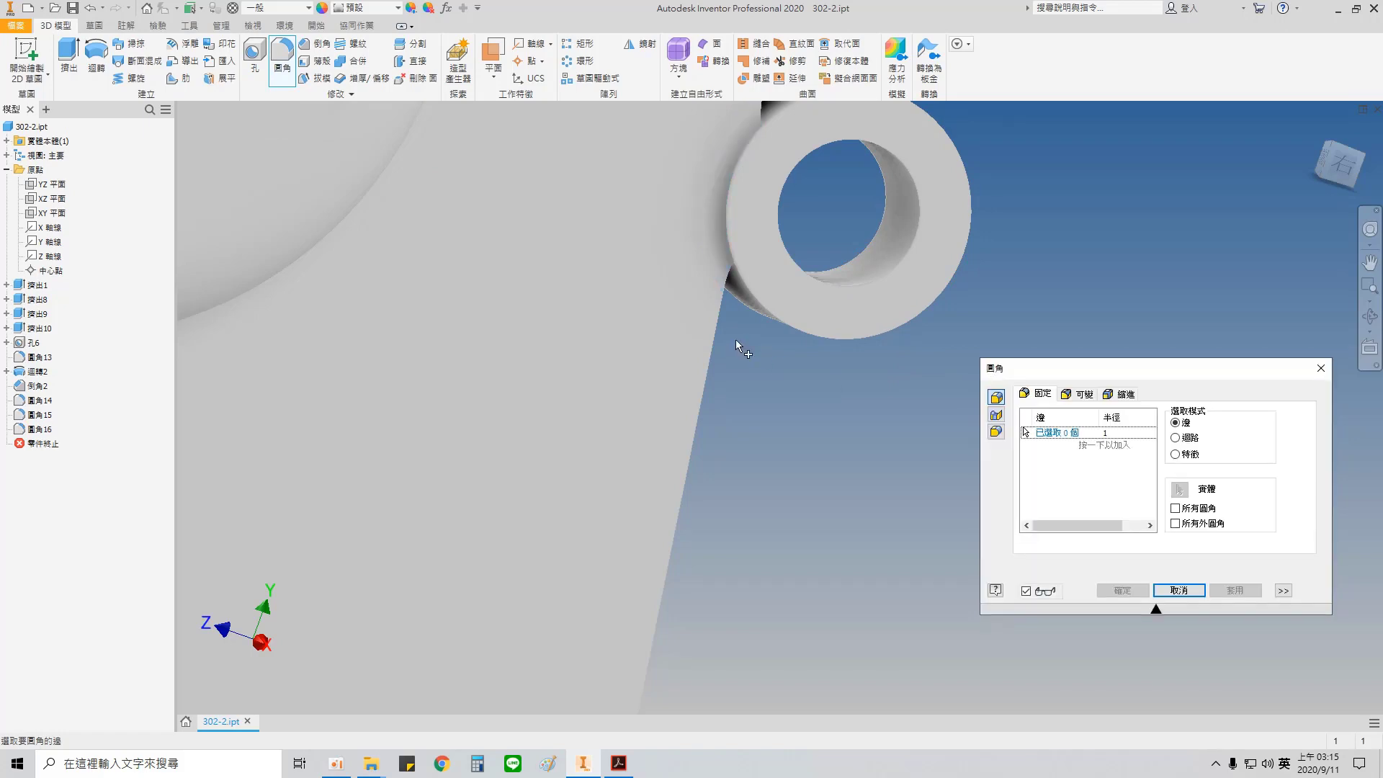
Step: Select the front-face junction edges of the top, upper-left and lower-left lugs for another 1 mm fillet
middle_click_drag(737, 343, 921, 655)
middle_click_drag(739, 254, 880, 656)
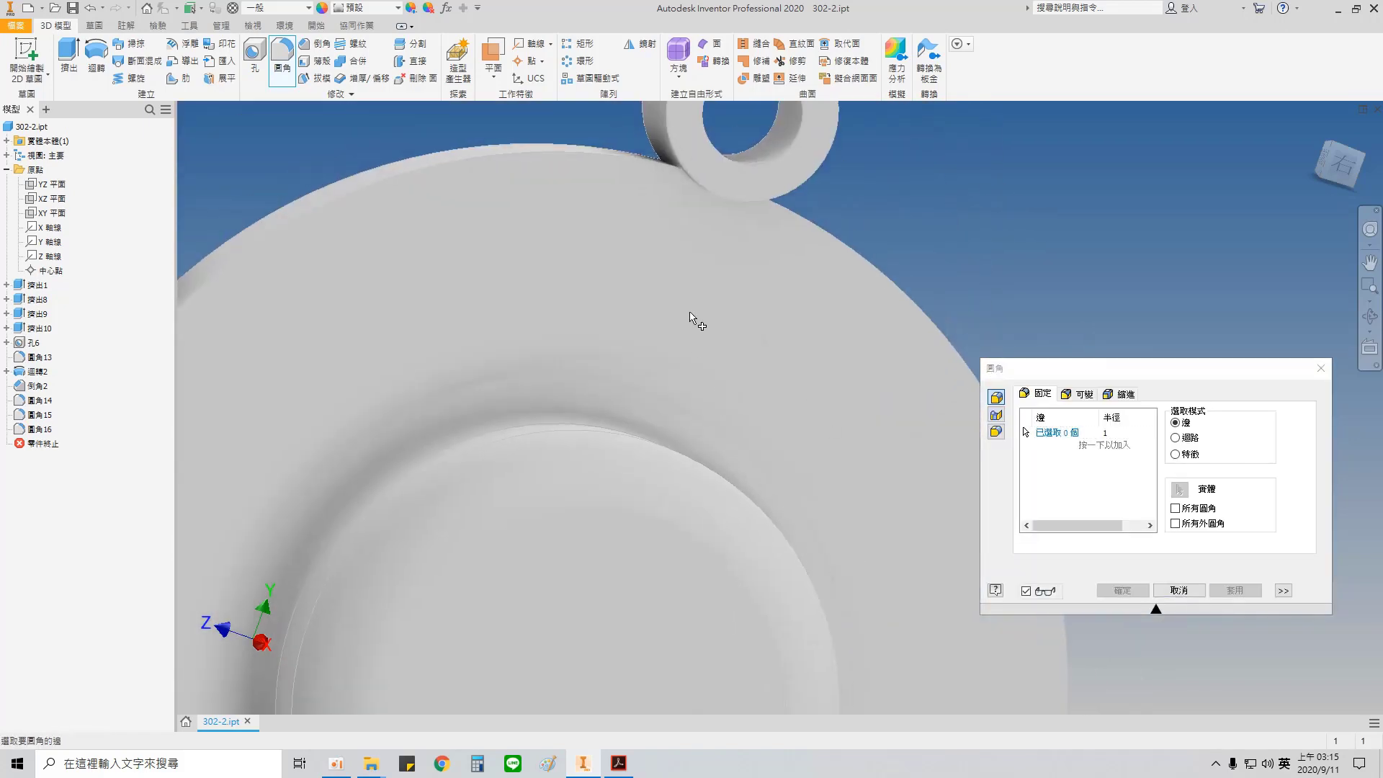
left_click(694, 216)
middle_click_drag(552, 298, 917, 200)
middle_click_drag(497, 410, 389, 398, "shift")
left_click(665, 418)
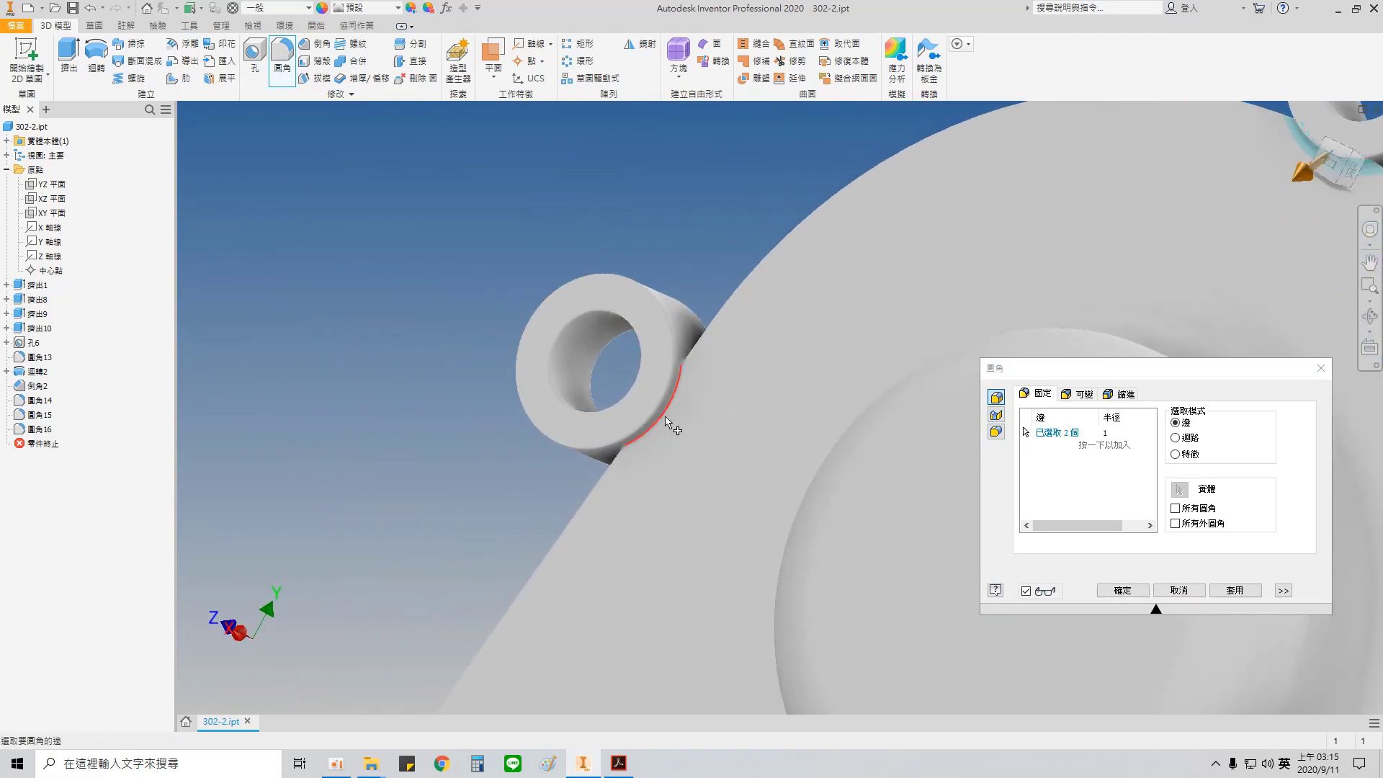
middle_click_drag(652, 443, 906, 183)
middle_click_drag(593, 630, 641, 471)
left_click(617, 529)
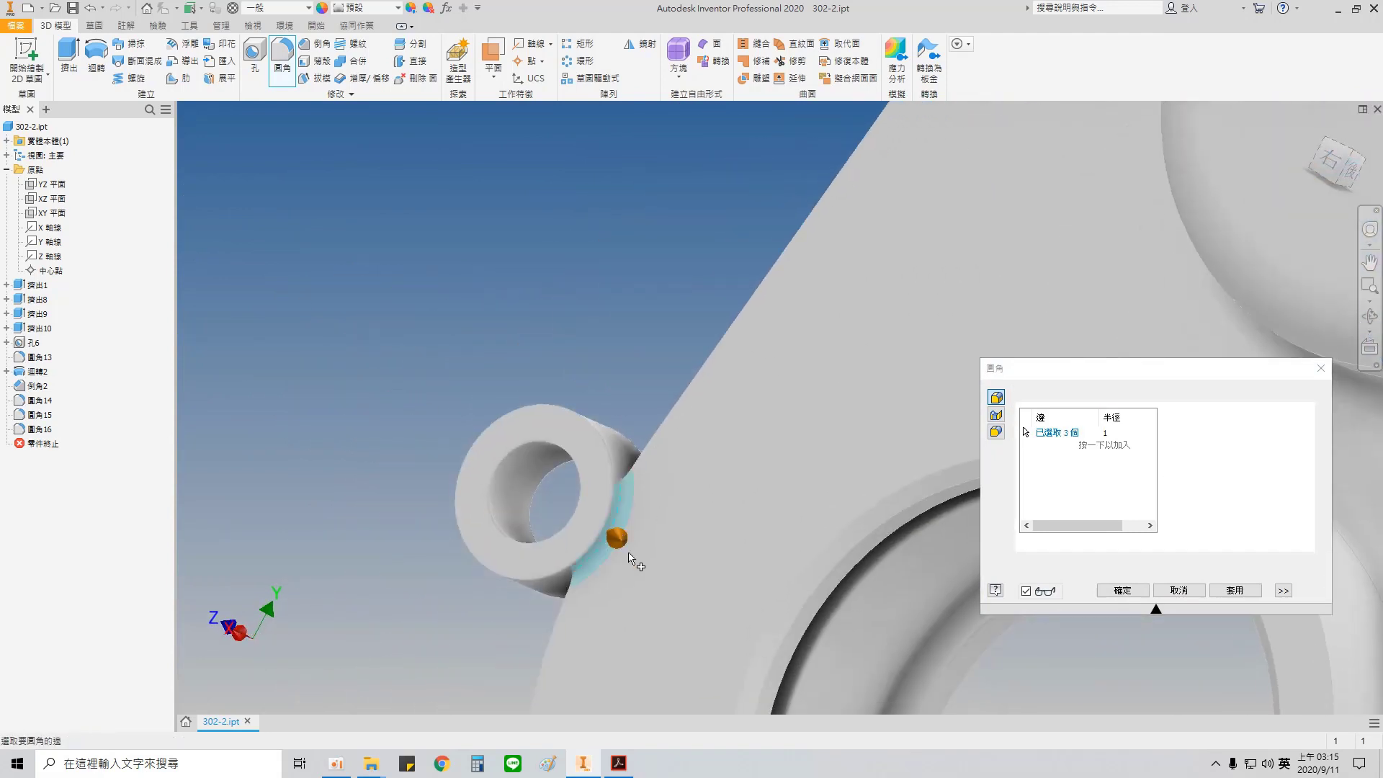
Step: Add the bottom and lower-right lugs' junction edges, apply the 1 mm fillet, and close the Fillet command
middle_click_drag(634, 562, 648, 218)
middle_click_drag(598, 644, 612, 533)
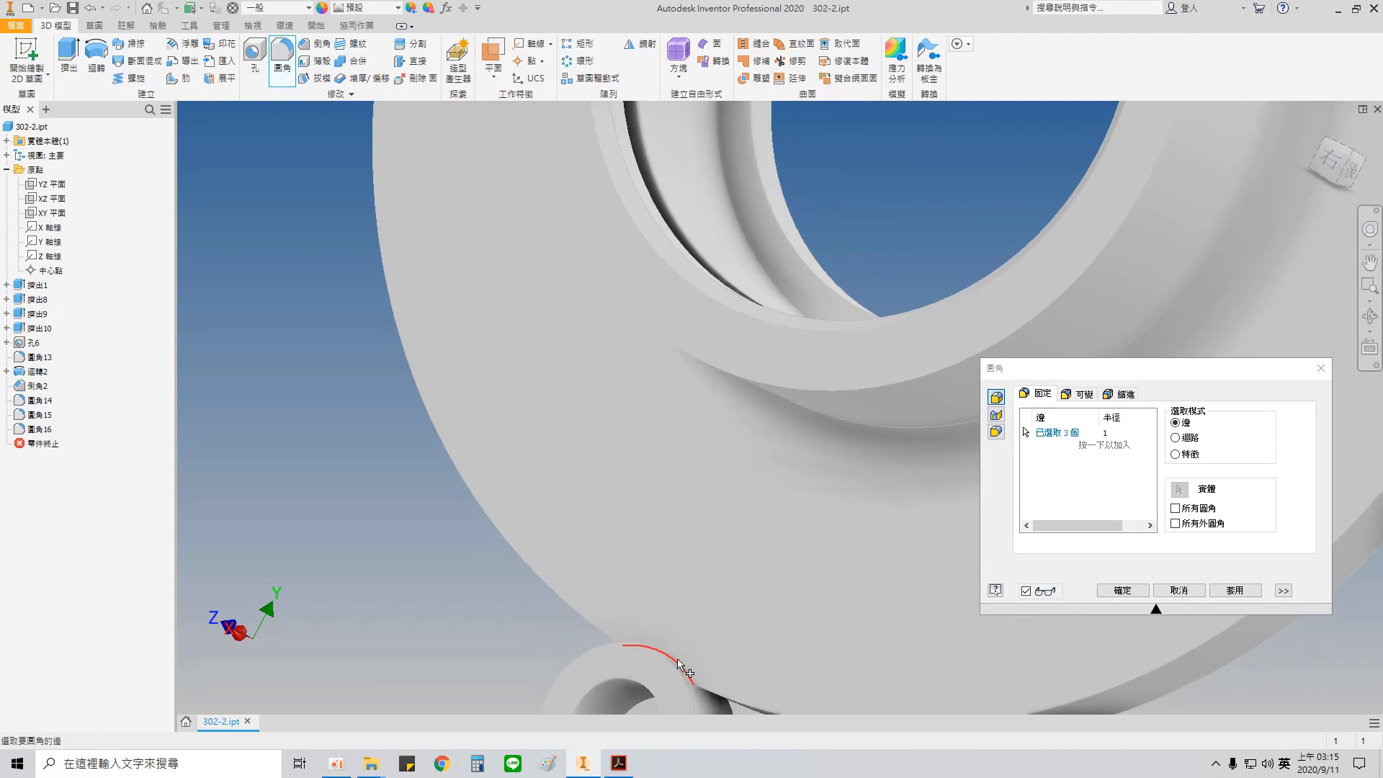
left_click(678, 660)
middle_click_drag(902, 511, 277, 437)
middle_click_drag(679, 311, 857, 335, "shift")
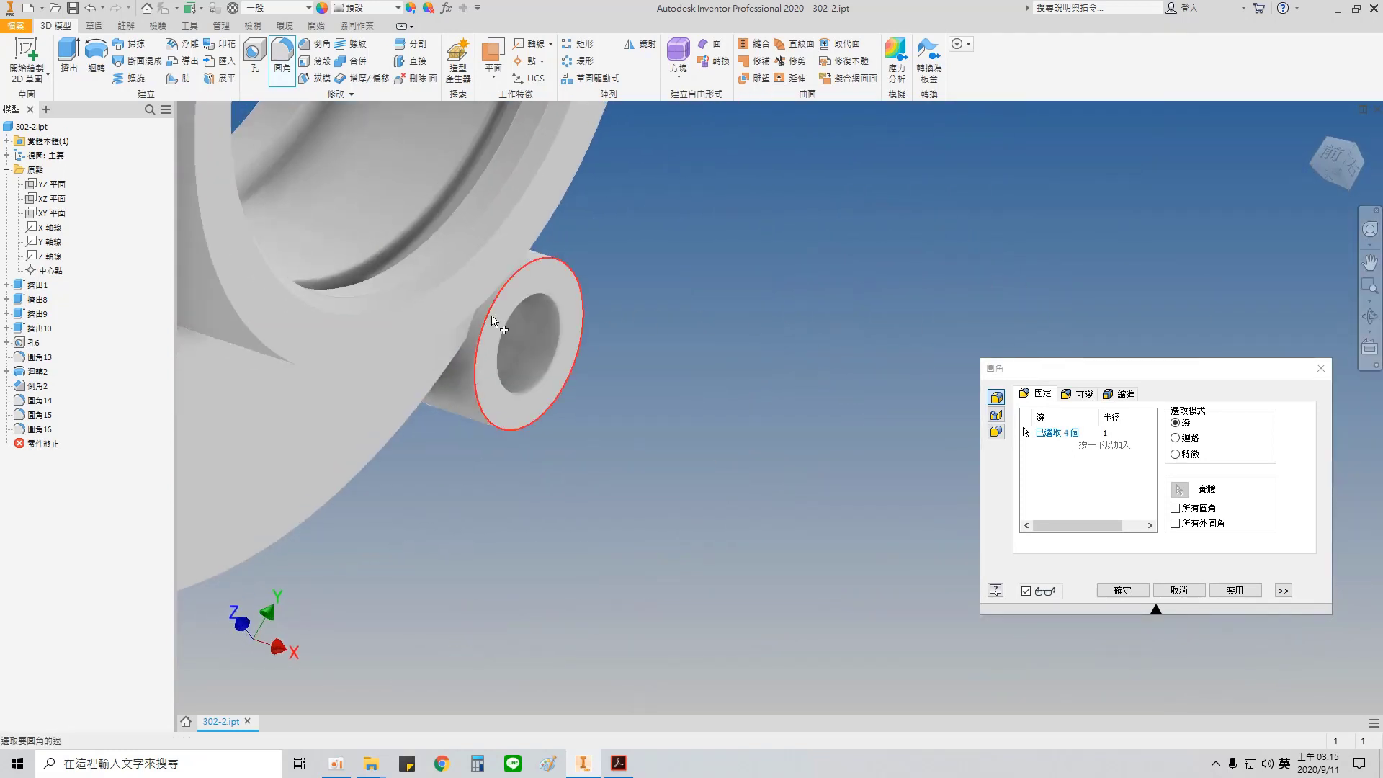
left_click(492, 319)
middle_click_drag(666, 324, 558, 673, "shift")
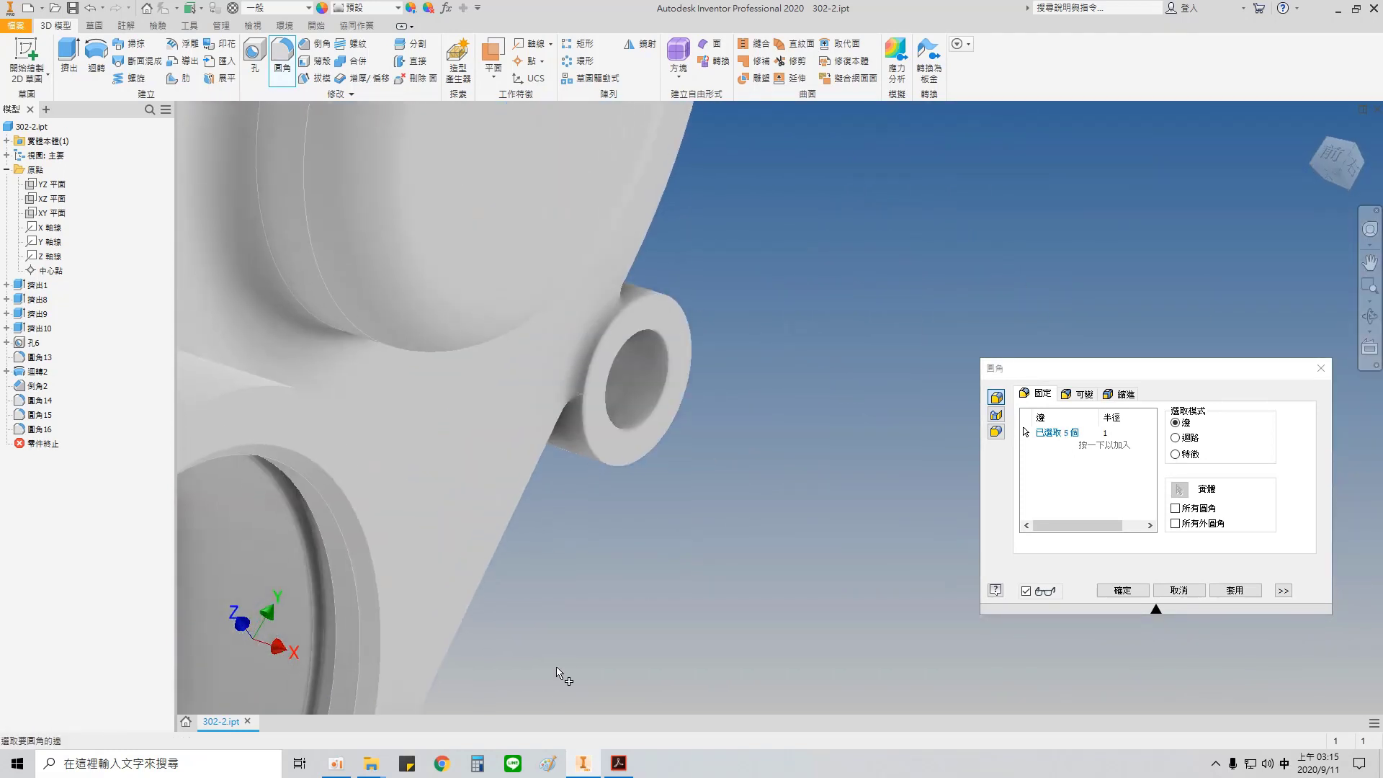
left_click(1234, 590)
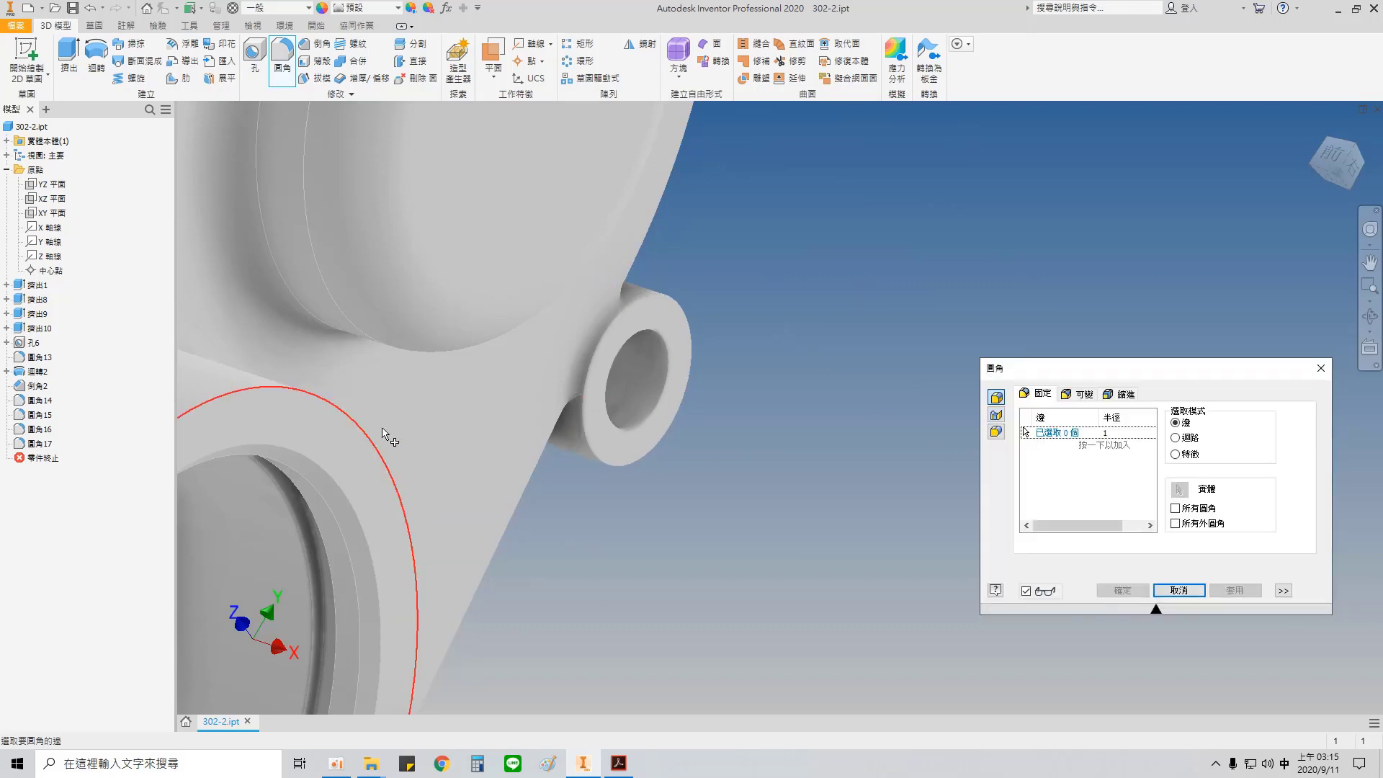
key("Escape")
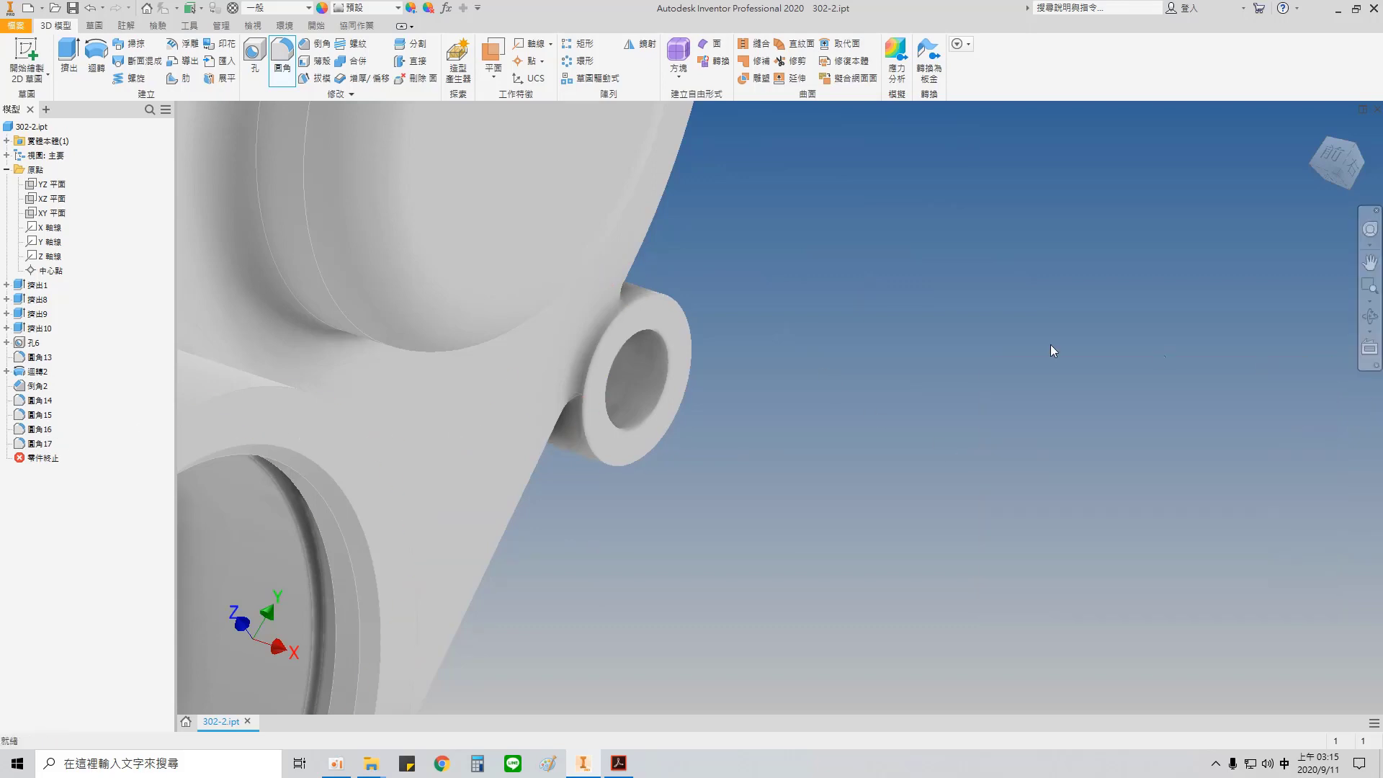
Step: Examine the cover's filleted lugs and plate edges, check part 2's PDF drawing, and return to the Inventor model
key("F6")
scroll(855, 360, "up", 5)
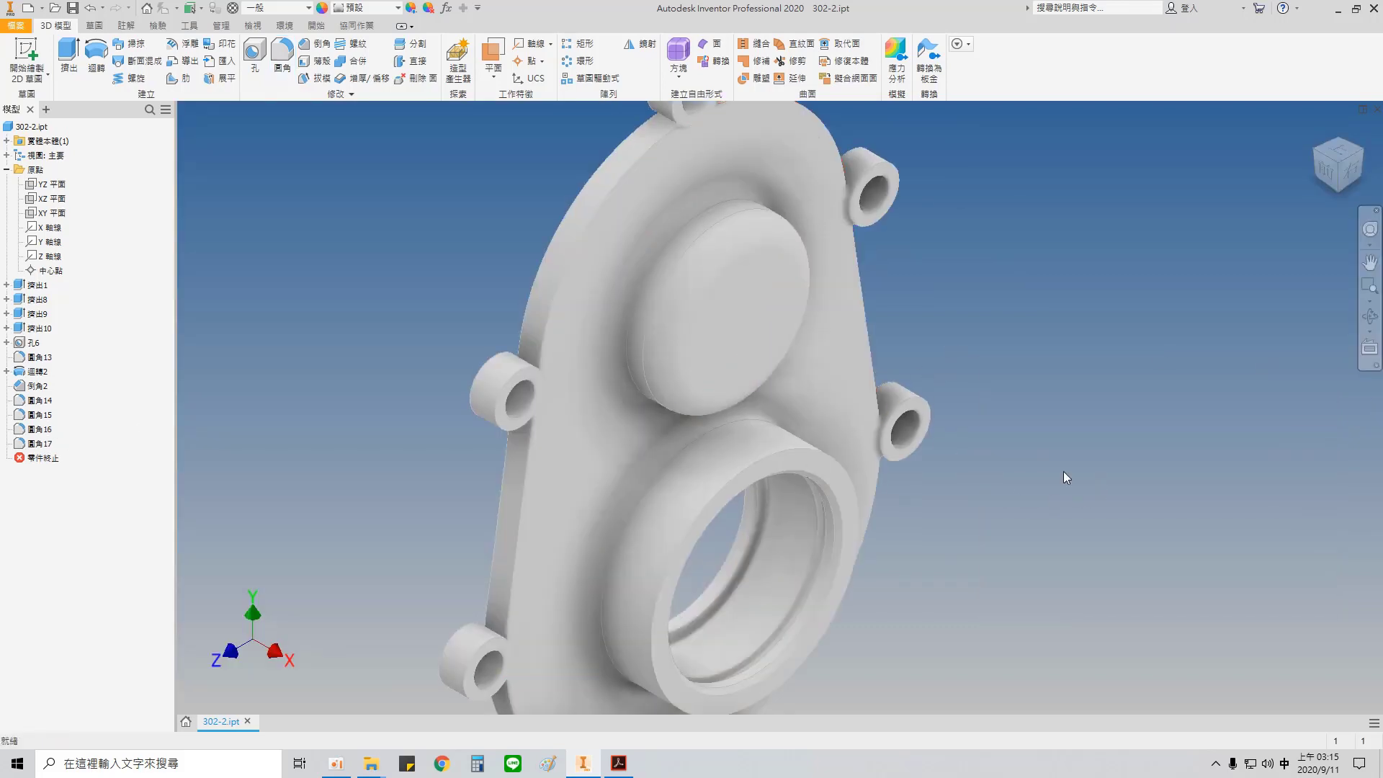
middle_click_drag(1008, 448, 1080, 469, "shift")
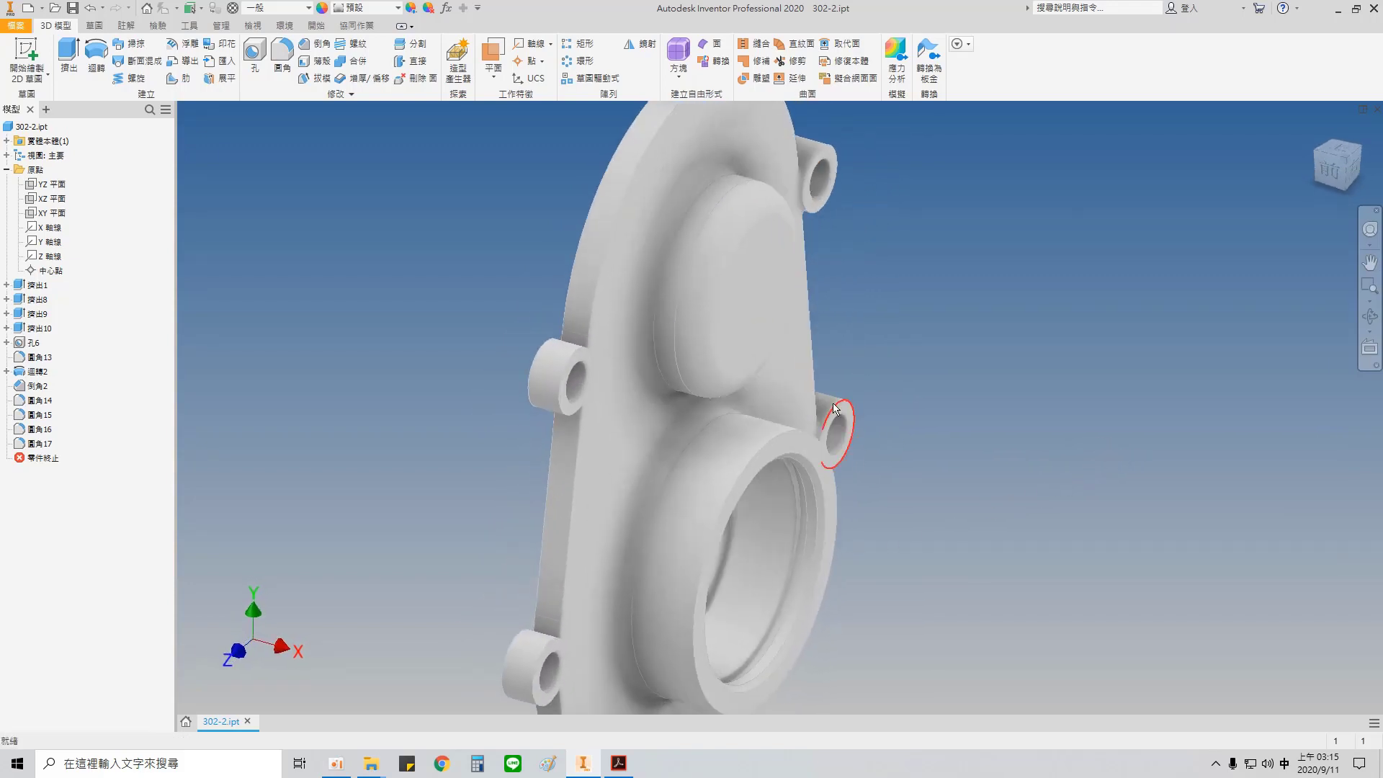
middle_click_drag(962, 427, 901, 401, "shift")
scroll(898, 281, "down", 5)
scroll(893, 273, "up", 3)
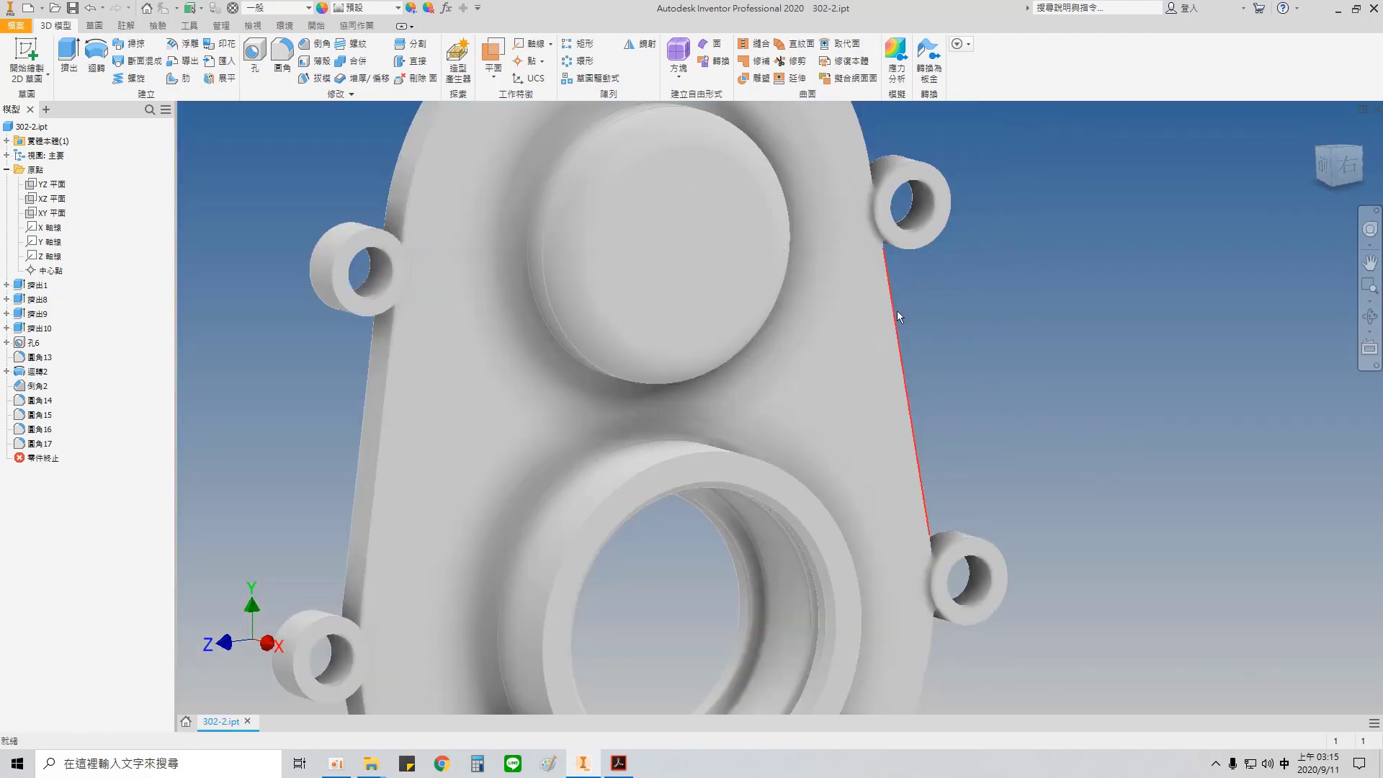
scroll(898, 315, "up", 5)
scroll(890, 378, "down", 3)
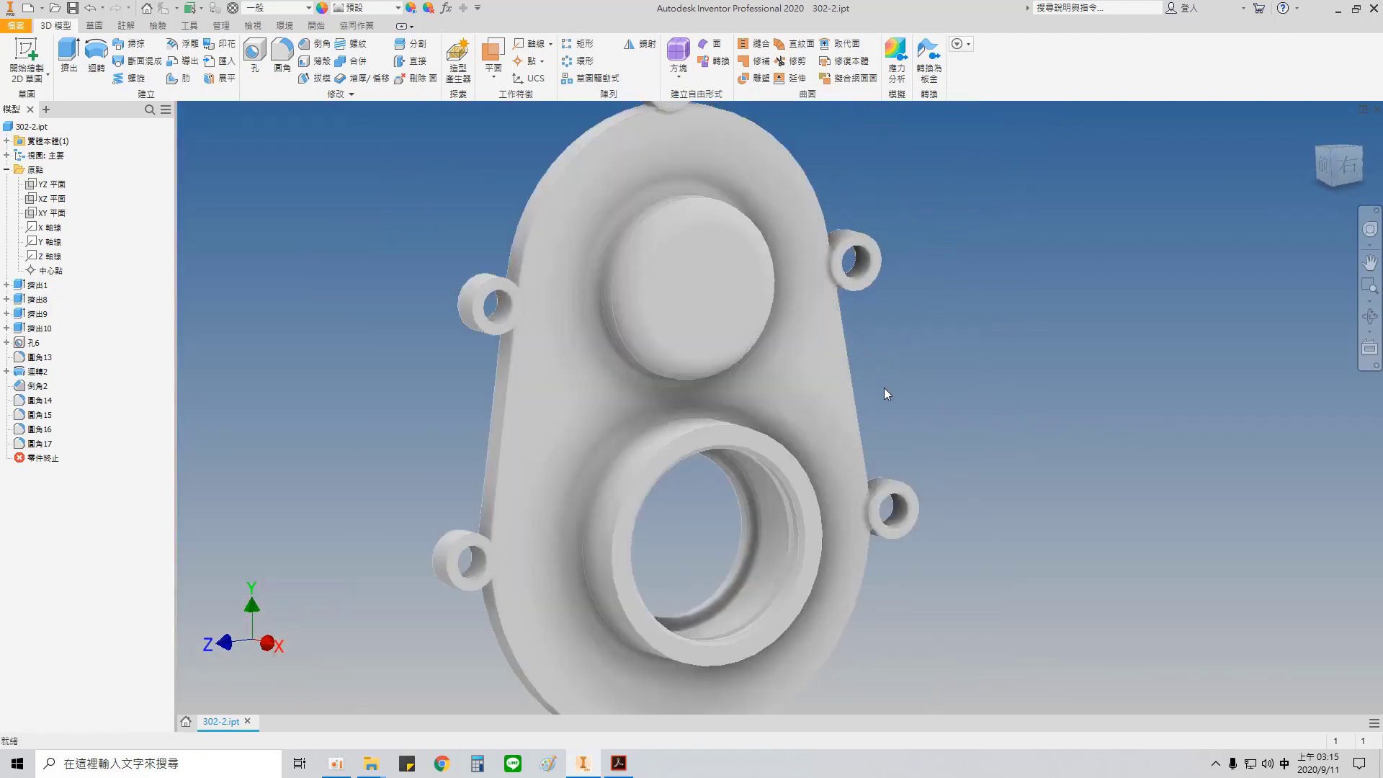
key("F6")
left_click(616, 765)
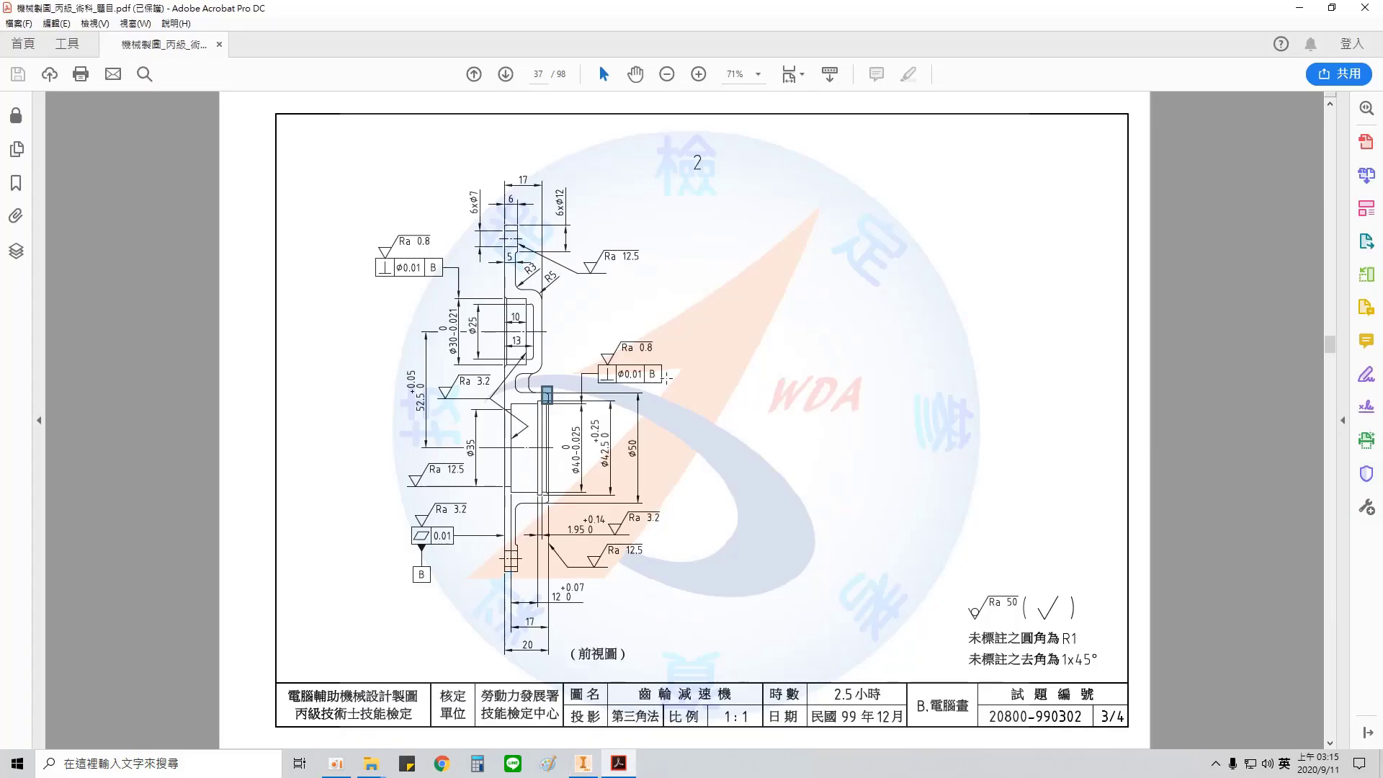
left_click(584, 763)
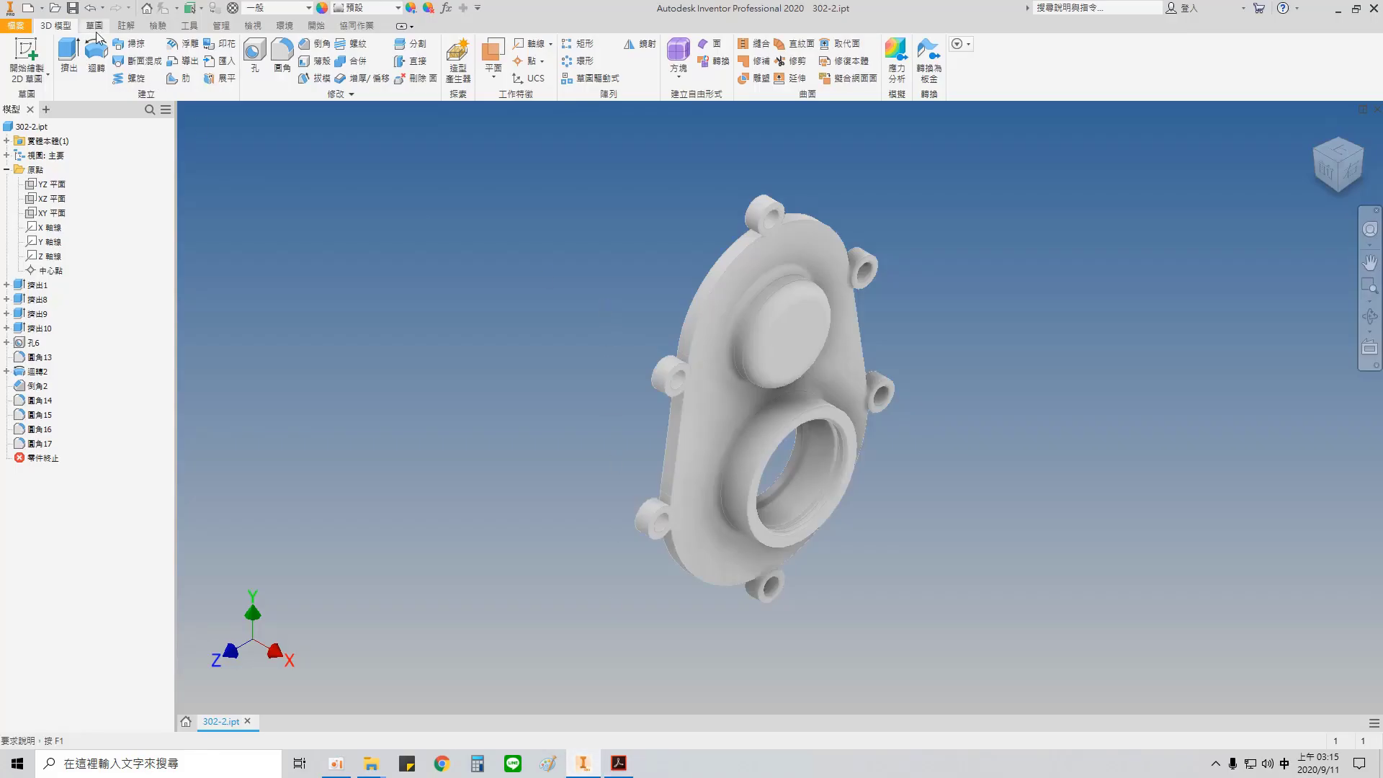